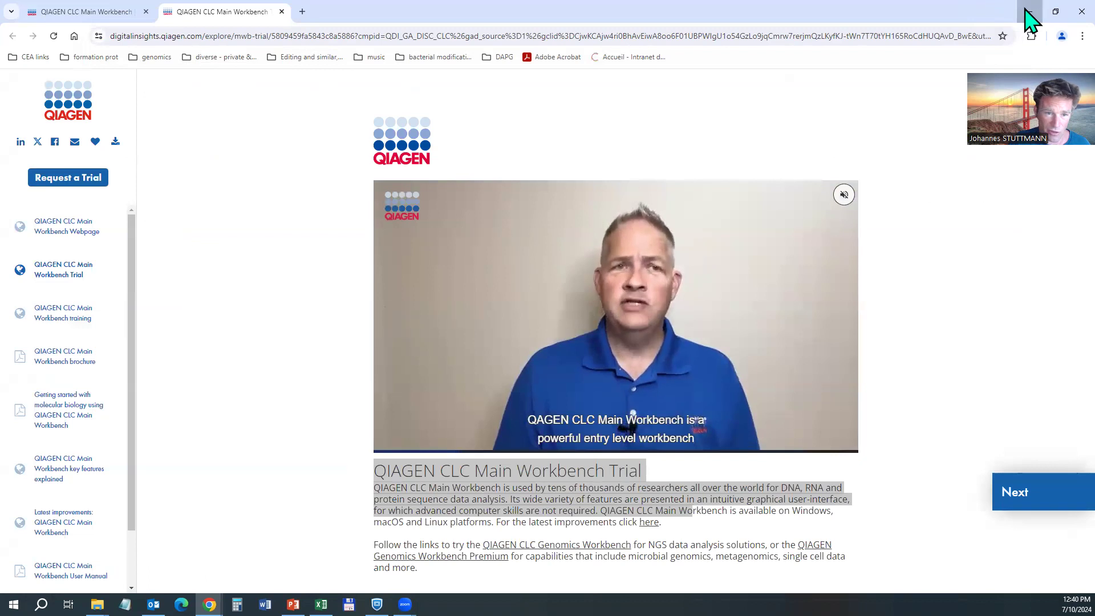
Hide the browser and drag the splitter to shorten the navigation tree and enlarge the Toolbox.
left_click(604, 158)
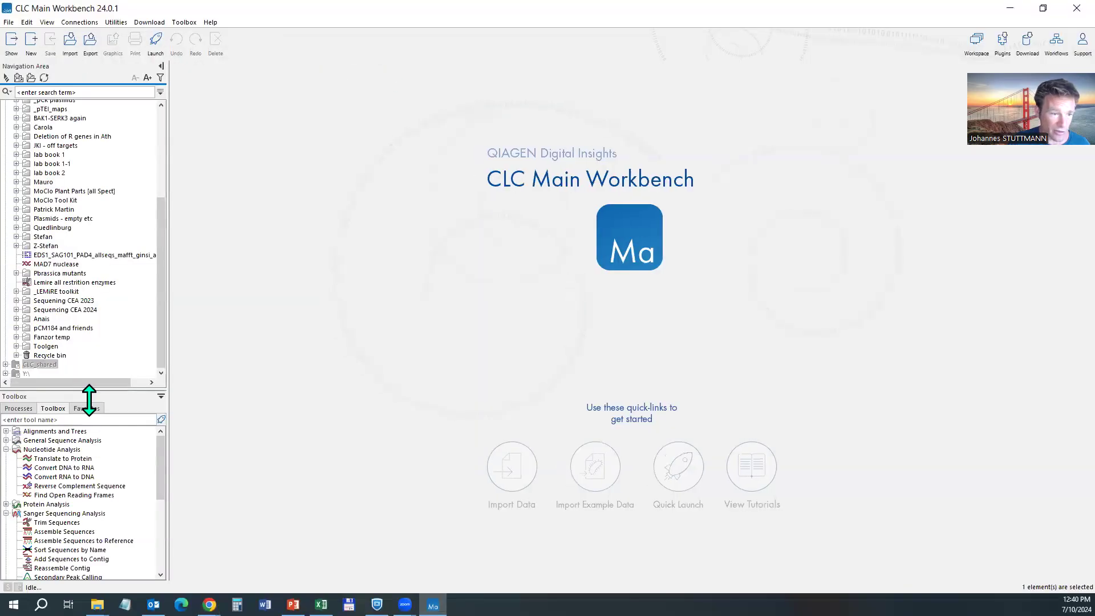
left_click_drag(101, 390, 43, 348)
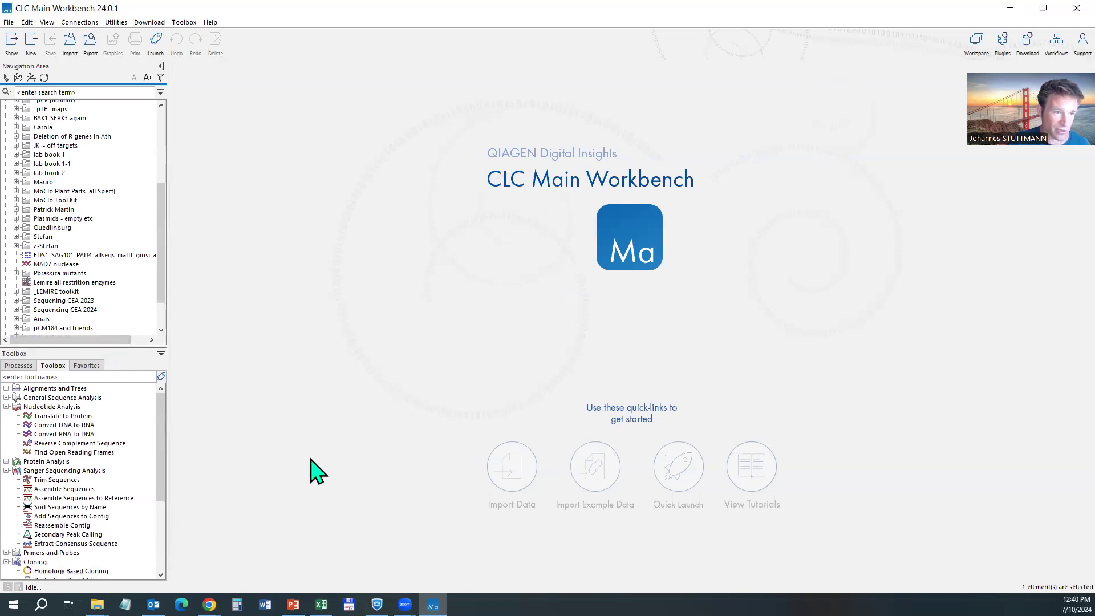
left_click_drag(163, 221, 163, 152)
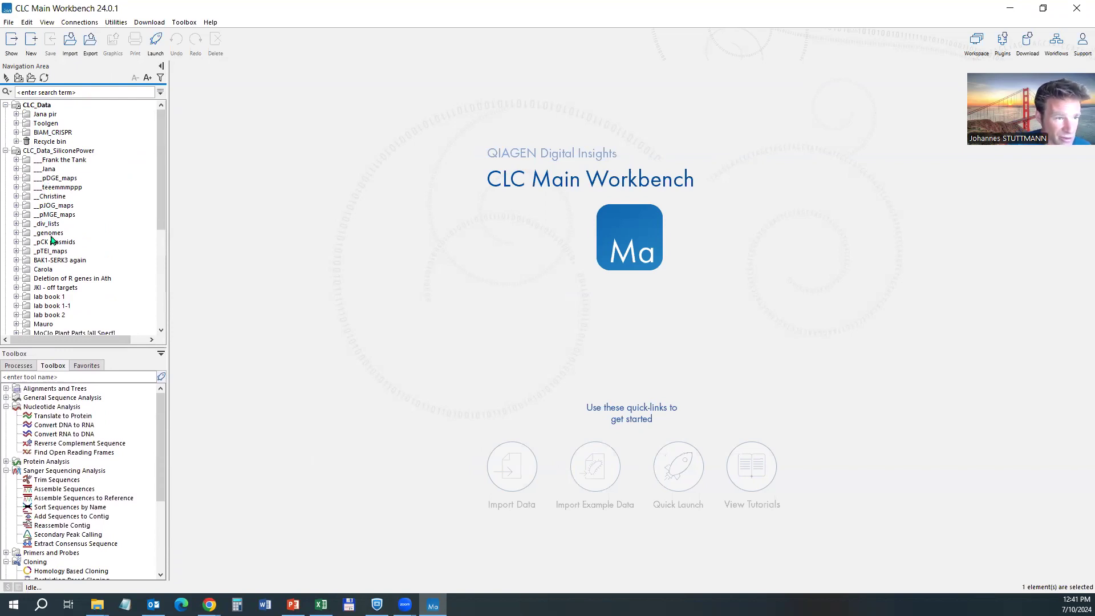
Collapse the CLC_Data_SiliconePower folder, then select the CLC_shared and CLC_Data_SiliconePower locations.
double_click(48, 150)
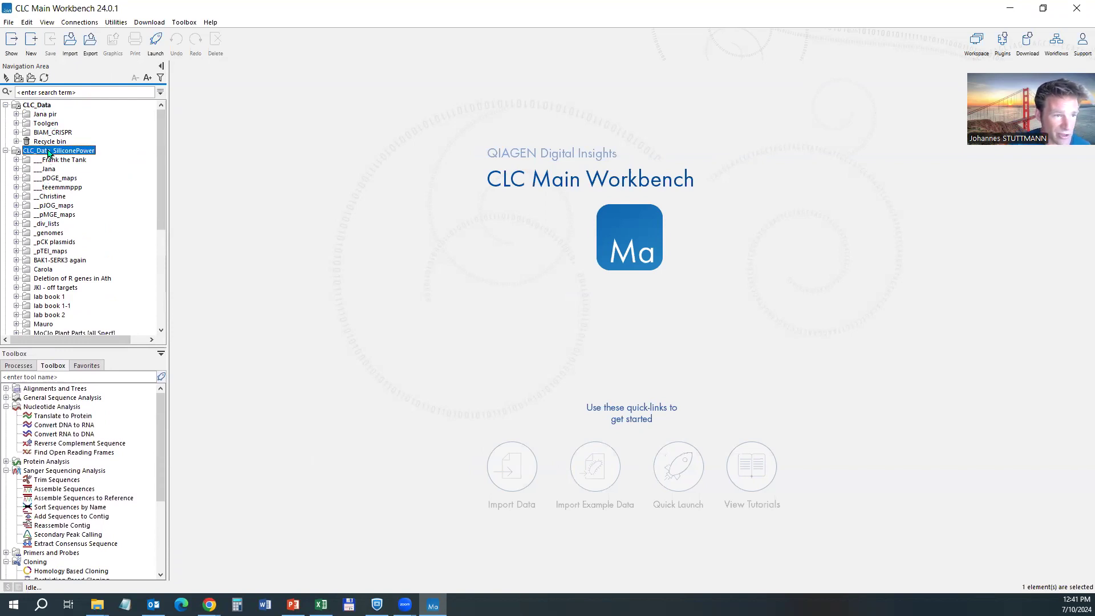
left_click(39, 162)
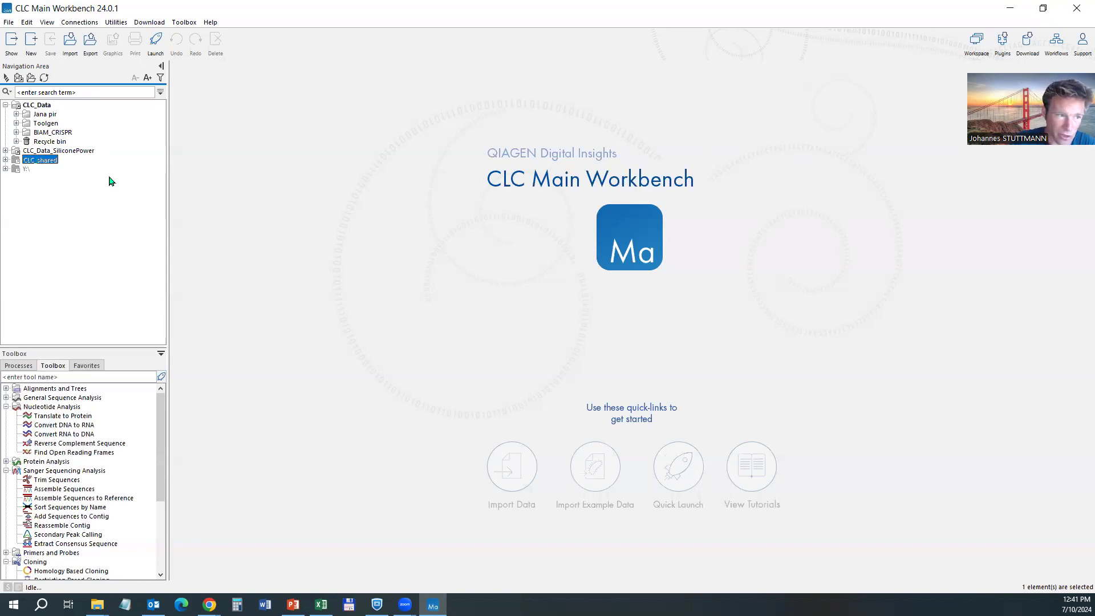
left_click(66, 151)
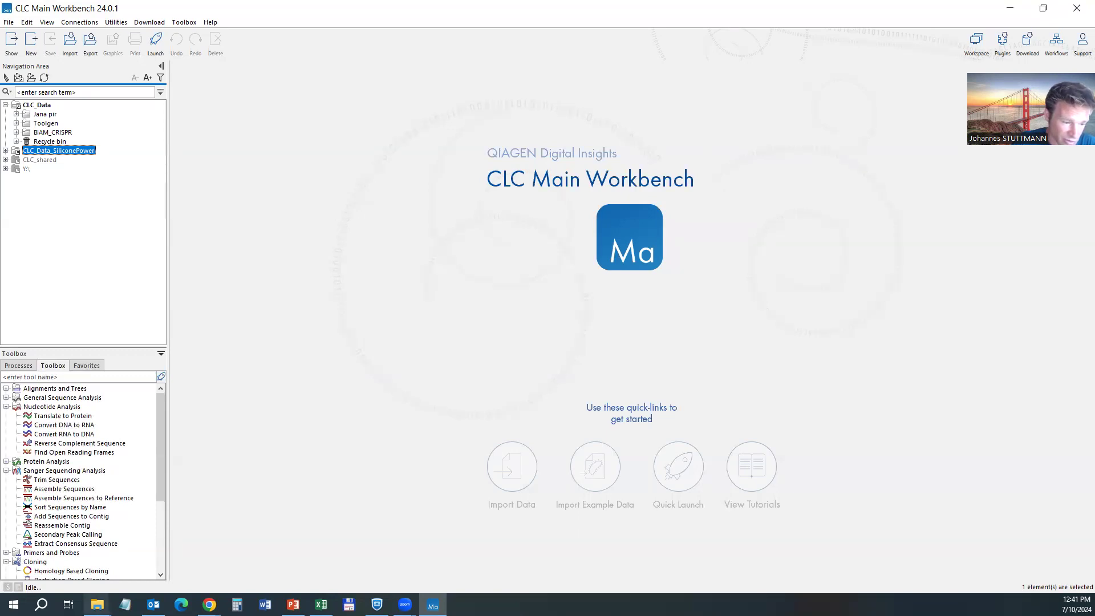
left_click(37, 106)
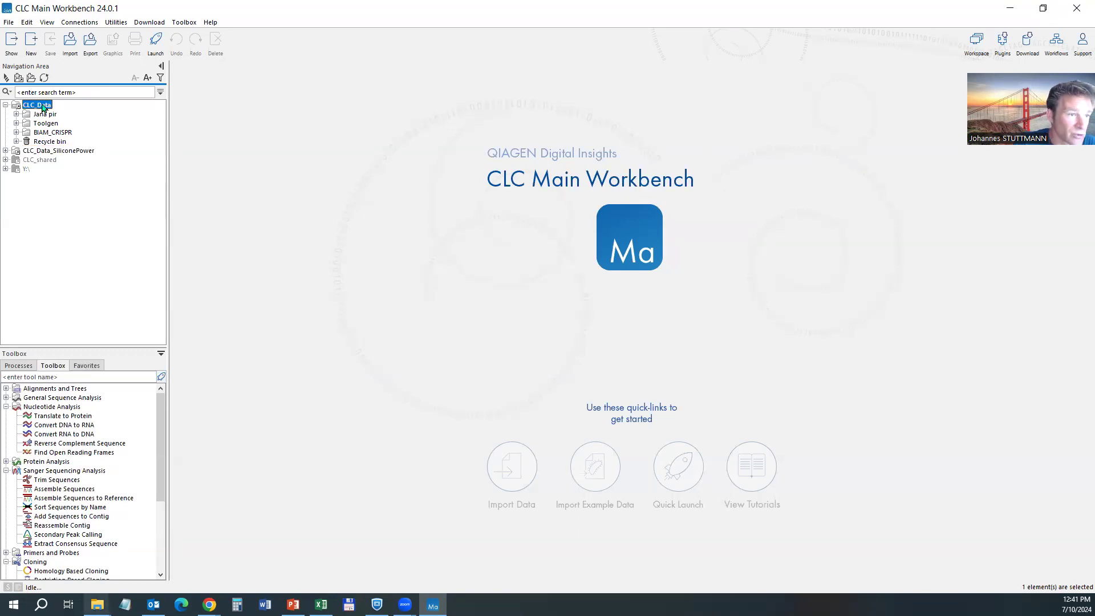
right_click(44, 106)
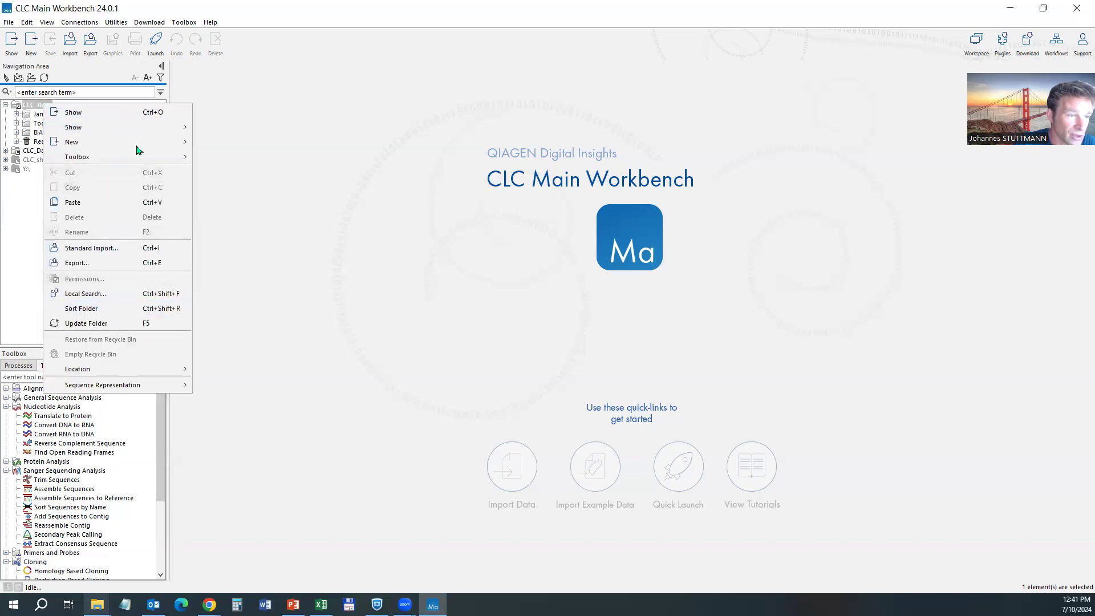
left_click(38, 104)
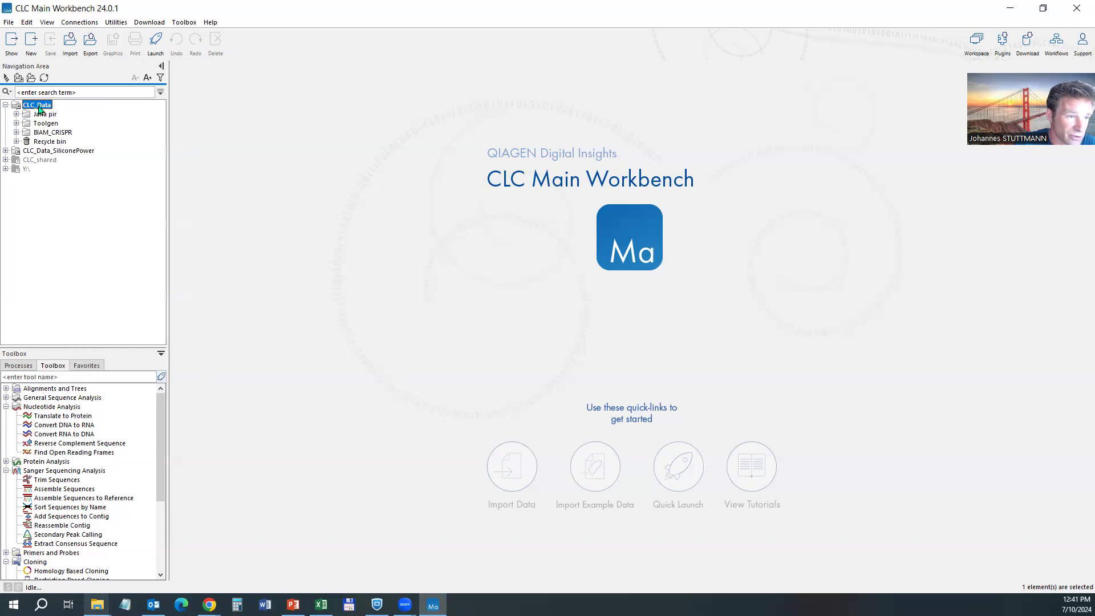
right_click(40, 109)
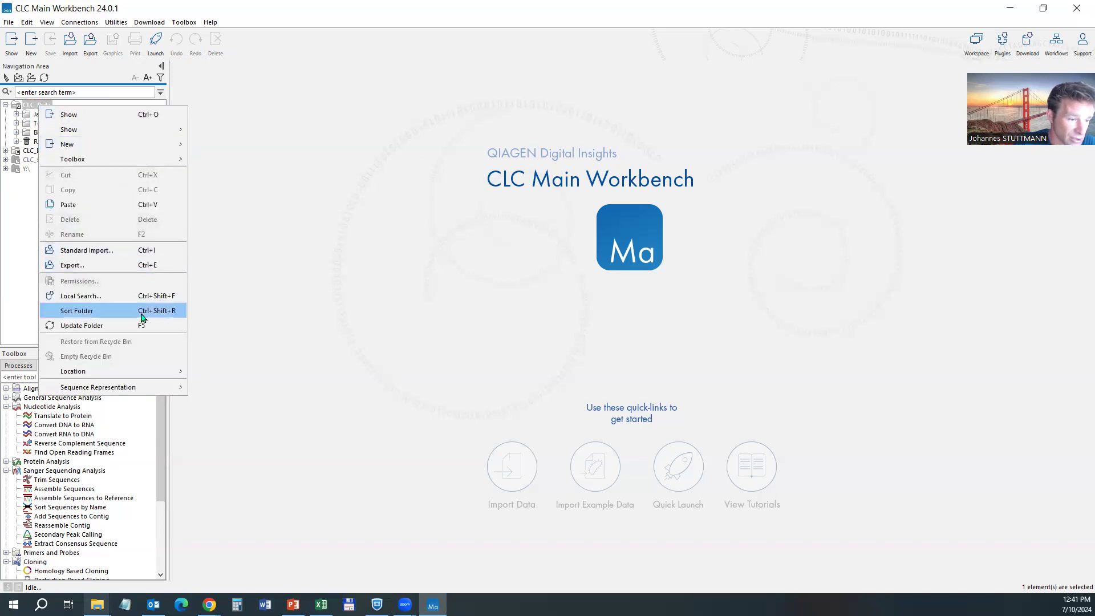
mouse_move(142, 373)
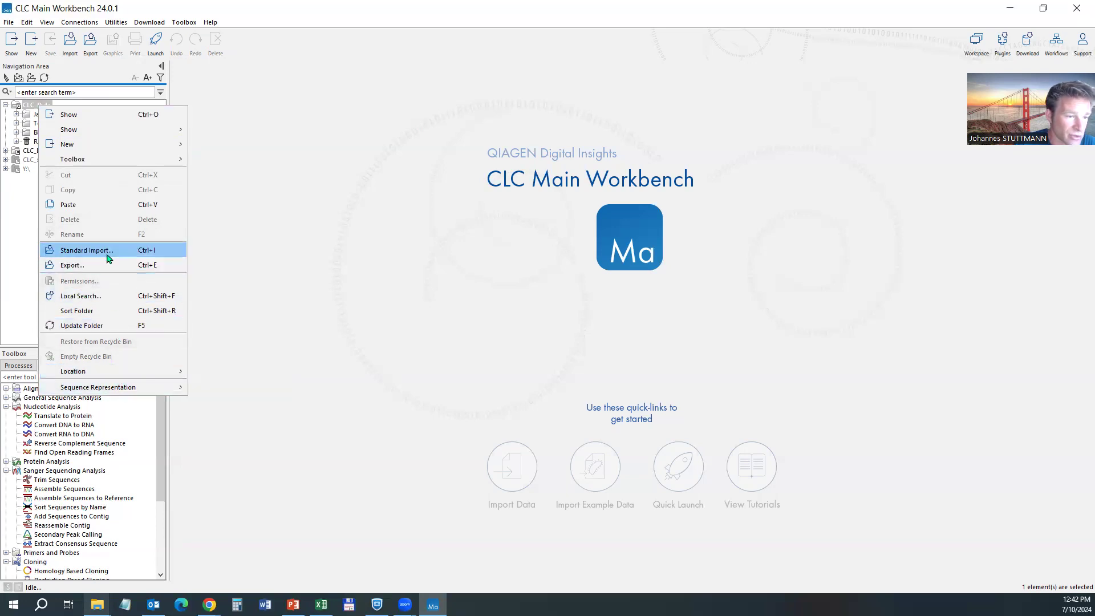
left_click(15, 217)
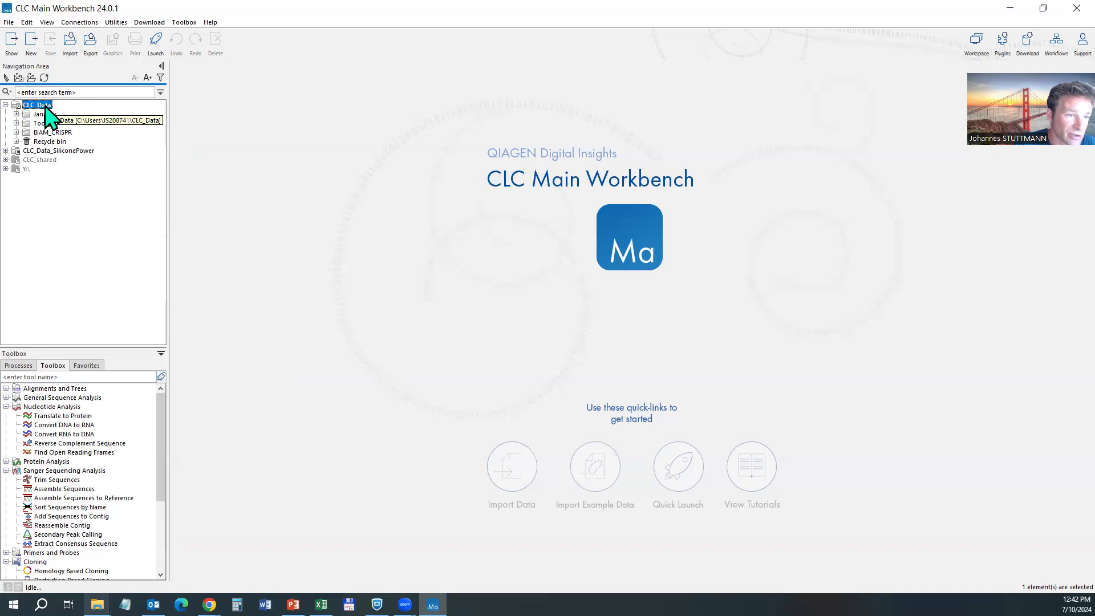
left_click(97, 604)
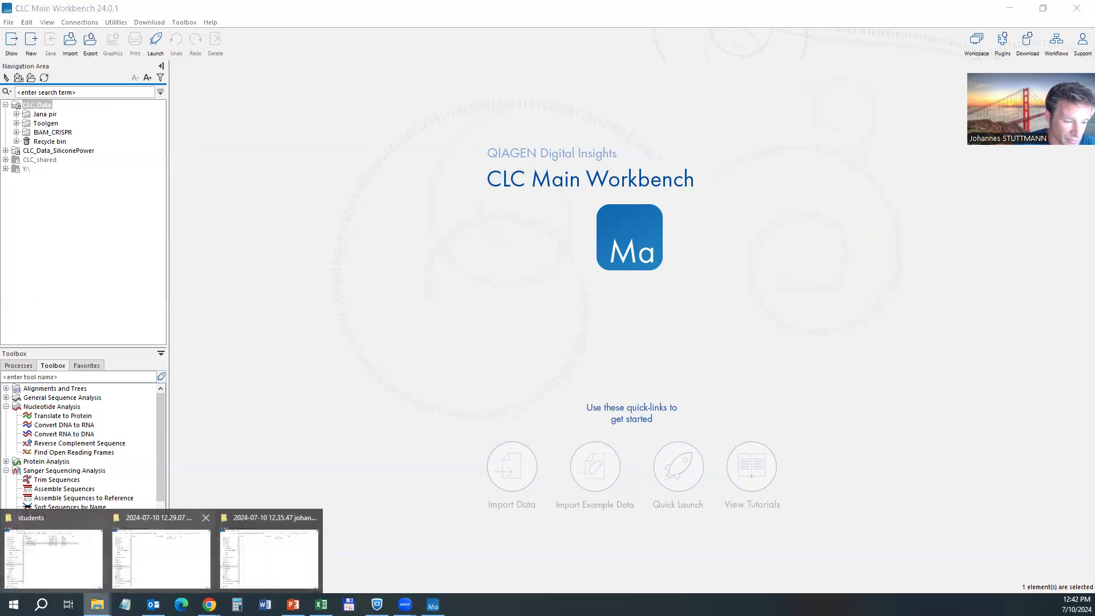
left_click(294, 551)
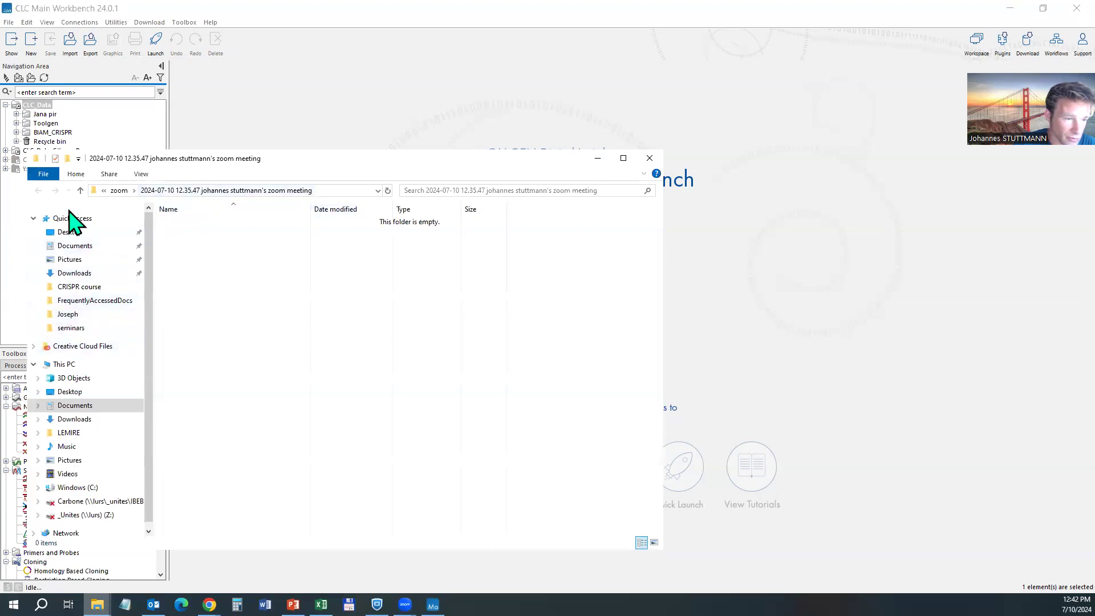
left_click(77, 488)
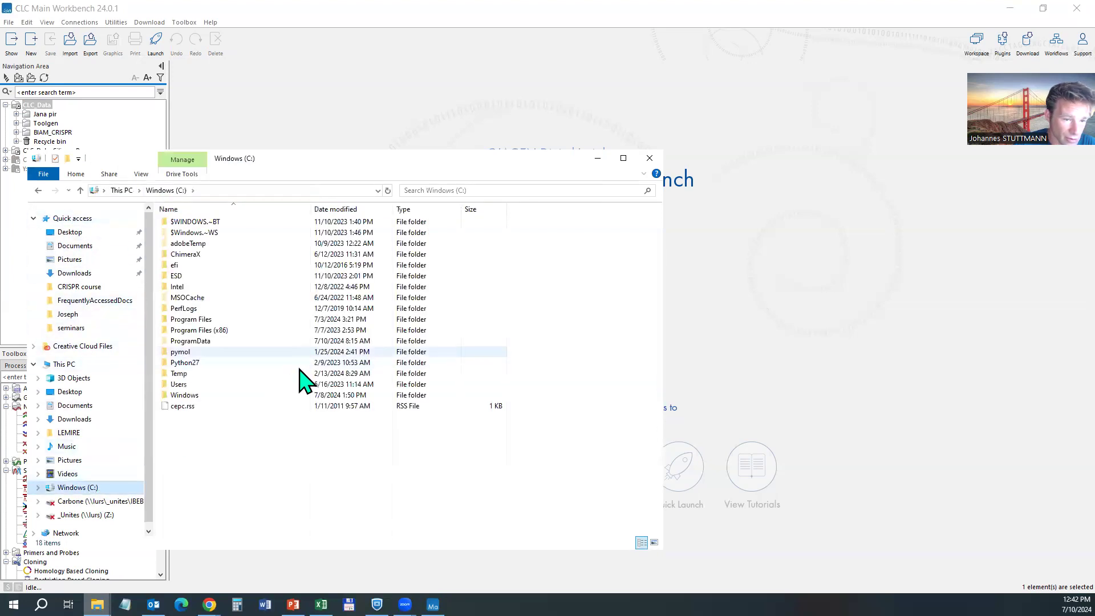
double_click(179, 385)
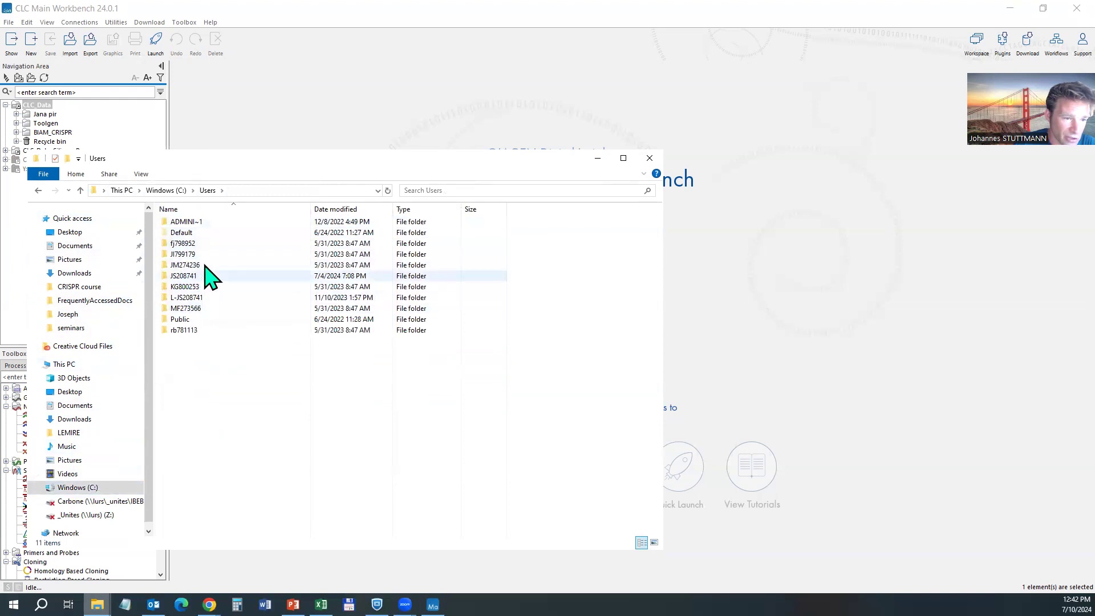
double_click(196, 277)
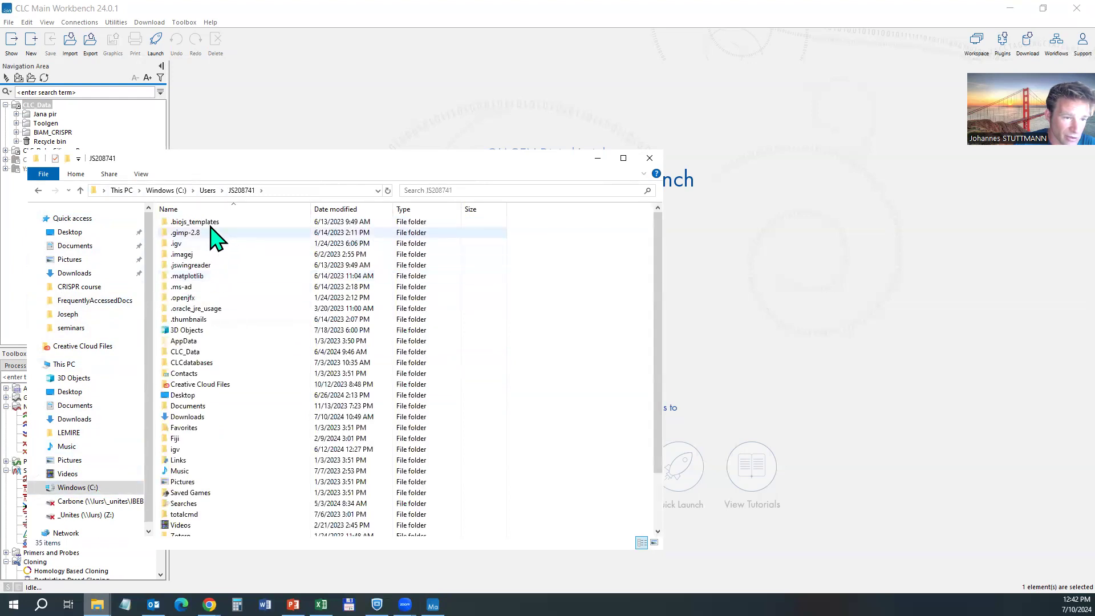
double_click(194, 352)
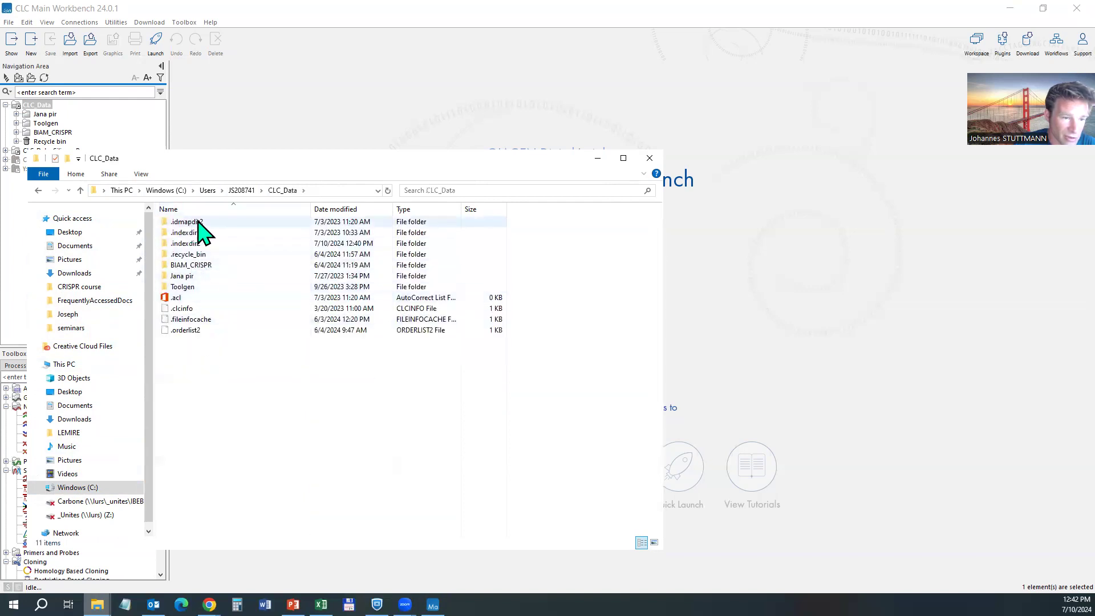
double_click(182, 276)
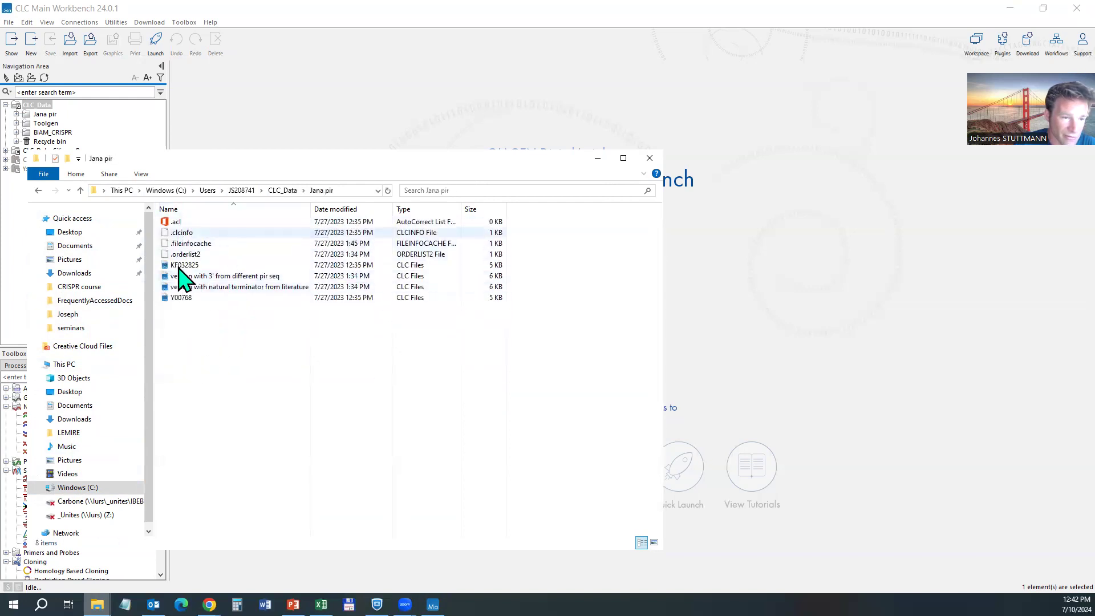
left_click(401, 265)
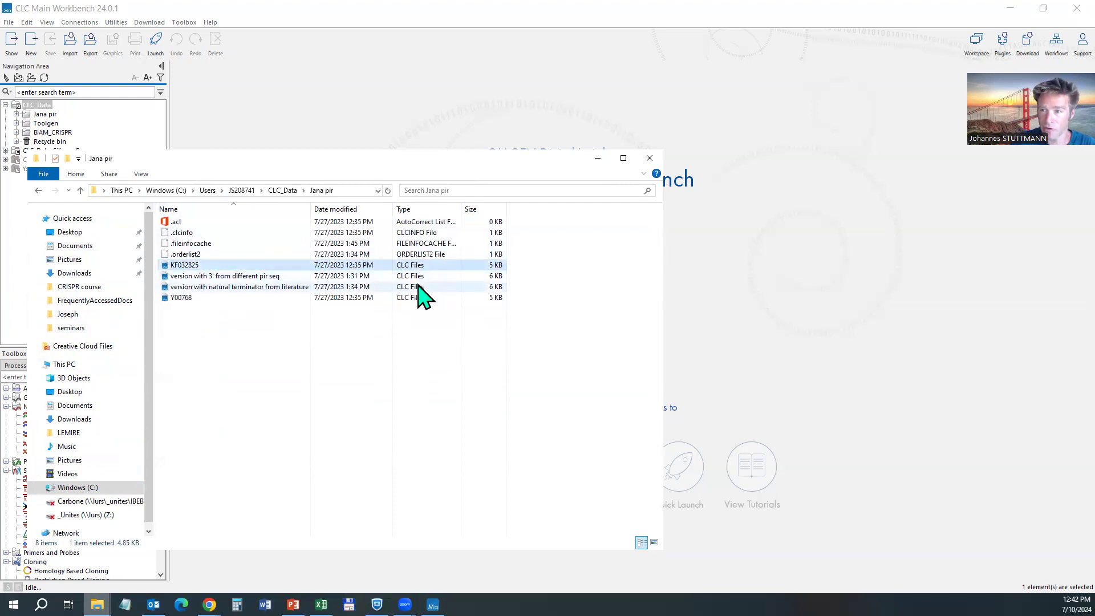
left_click(650, 160)
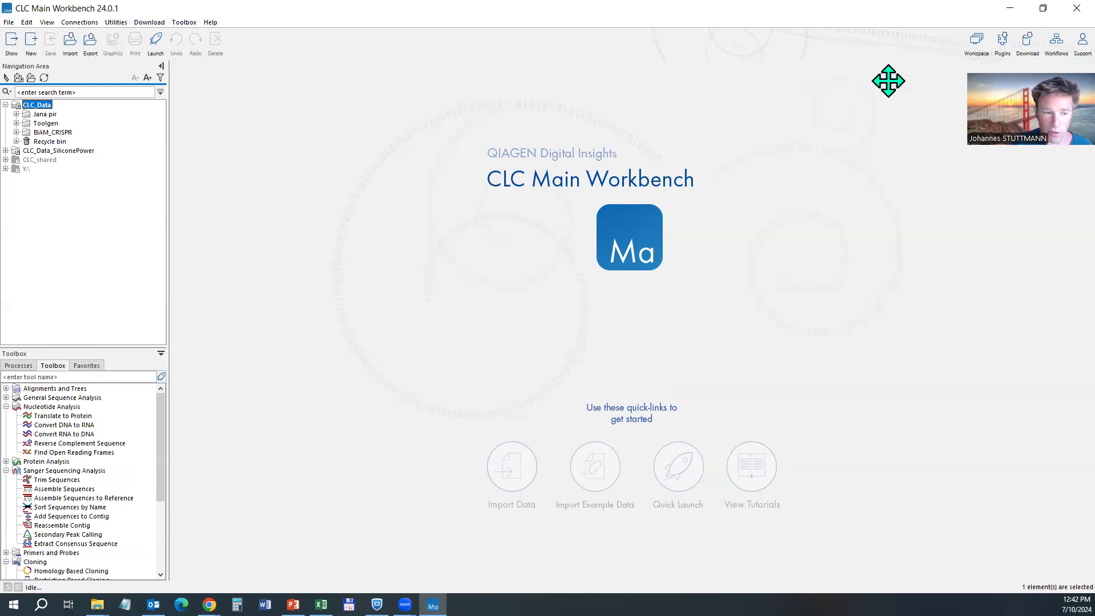
Collapse the Nucleotide Analysis, Sanger Sequencing Analysis, Cloning and BLAST categories in the Toolbox.
left_click_drag(166, 410, 171, 489)
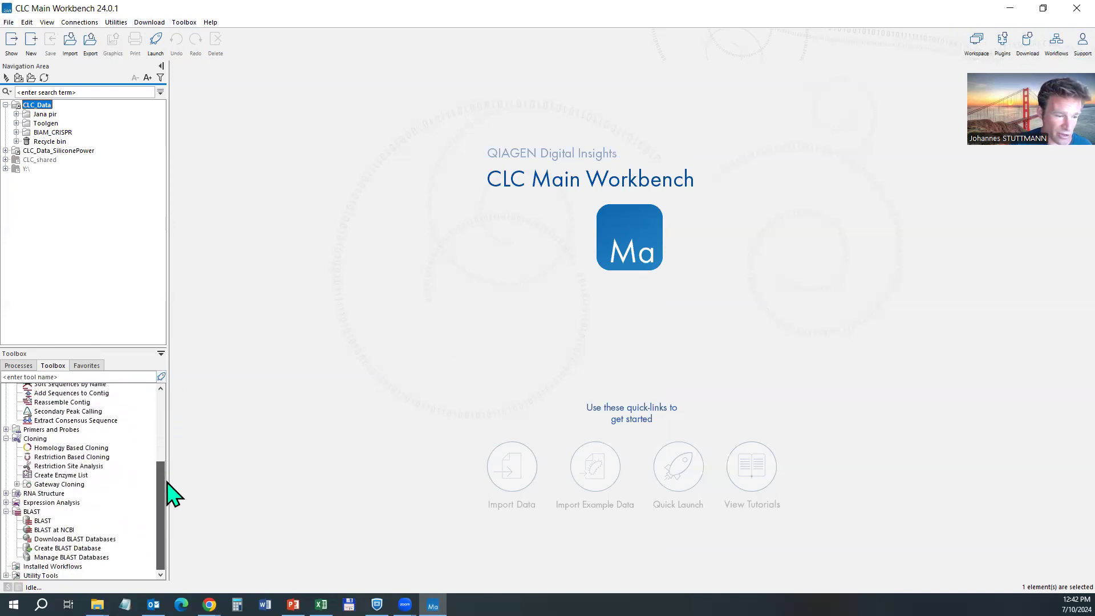
scroll(40, 550, "up", 4)
scroll(40, 548, "up", 1)
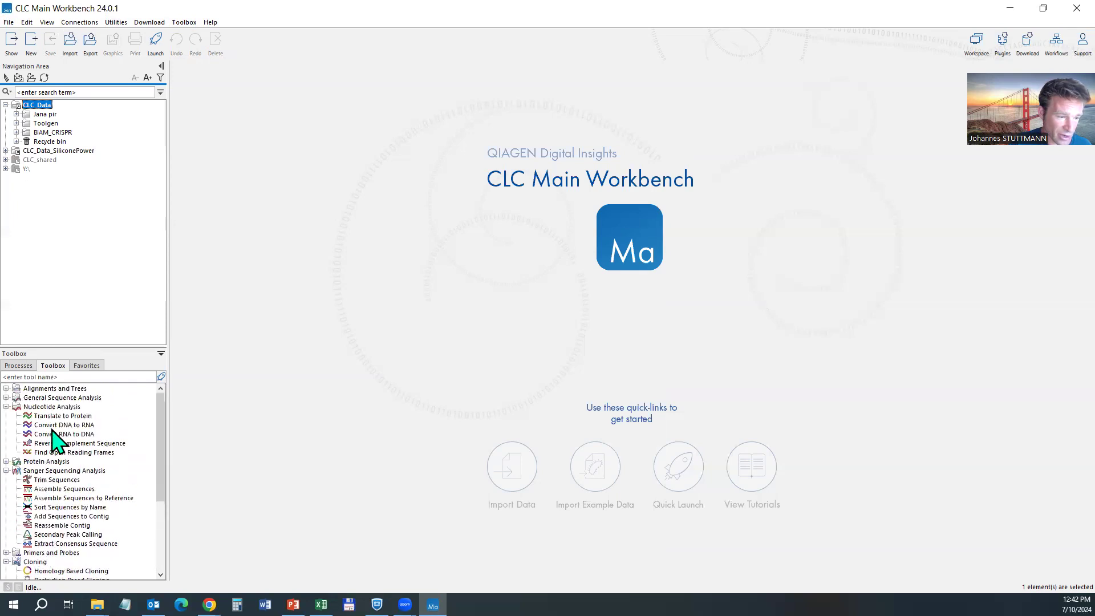
left_click(51, 407)
double_click(41, 425)
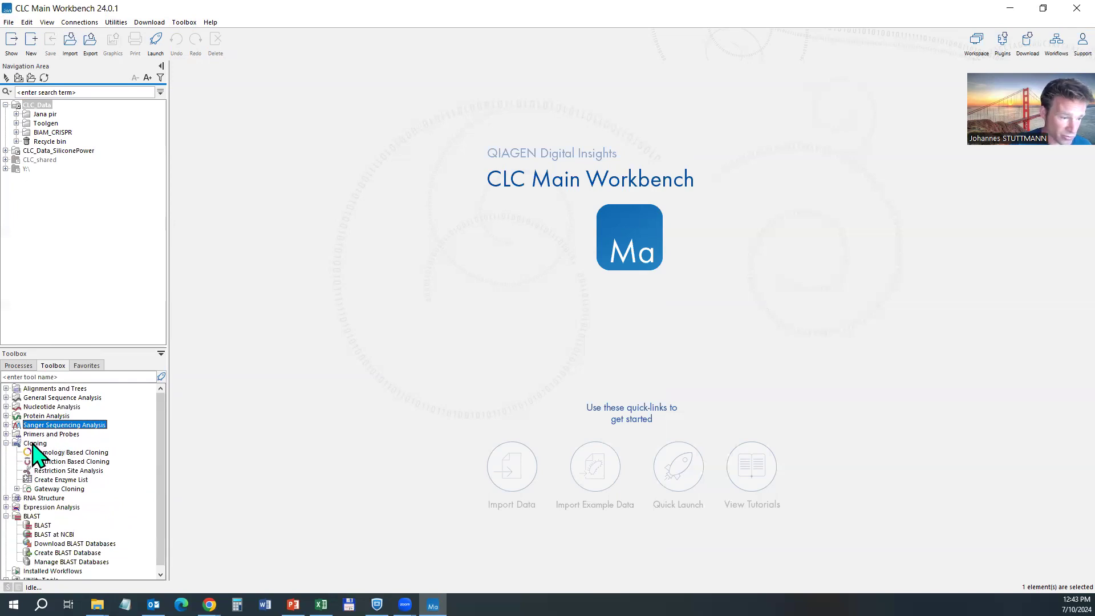
double_click(32, 444)
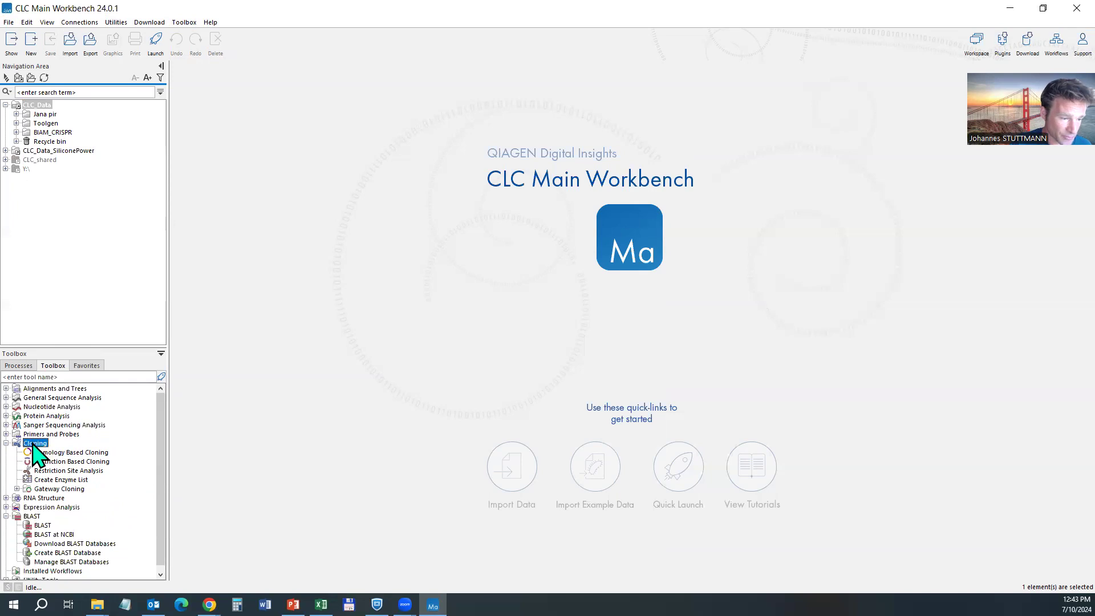
left_click(31, 470)
double_click(31, 471)
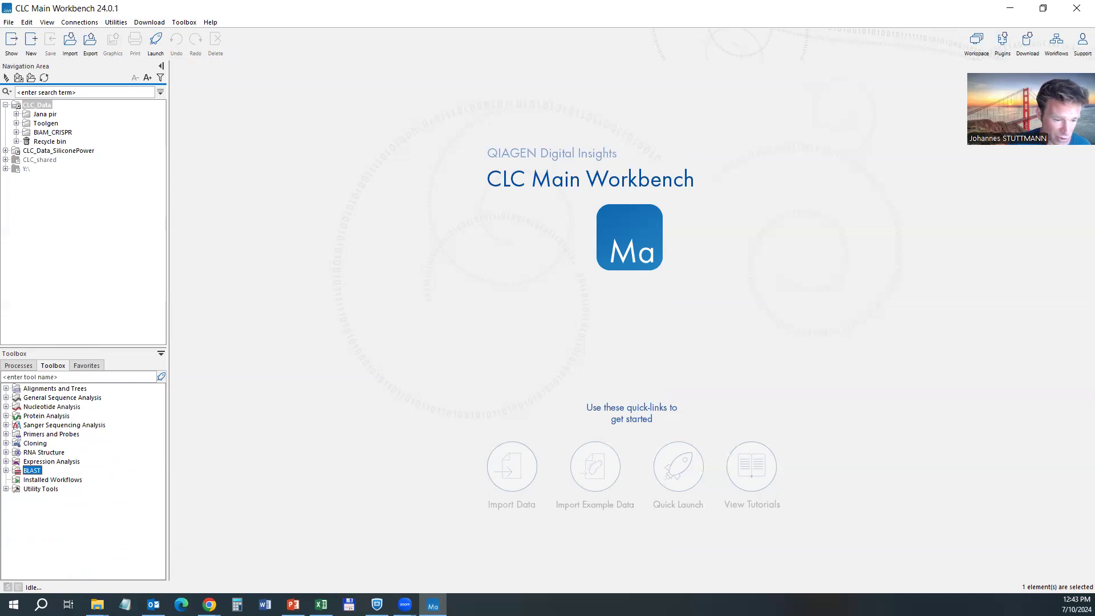
mouse_move(209, 605)
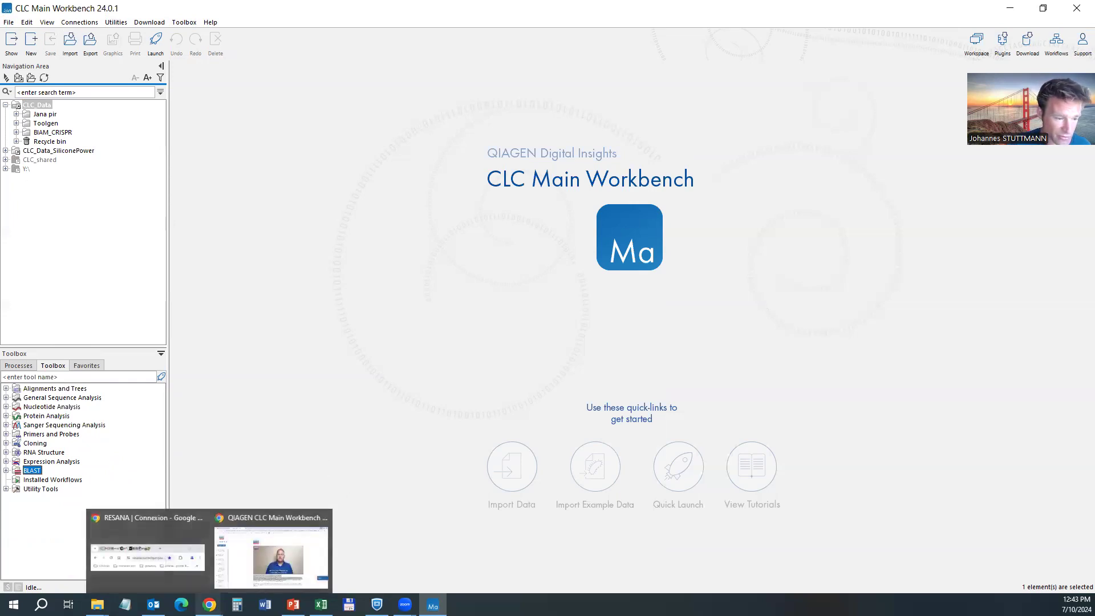
Bring back the browser and load the NCBI site by entering 'ncbi' in the address bar.
left_click(283, 556)
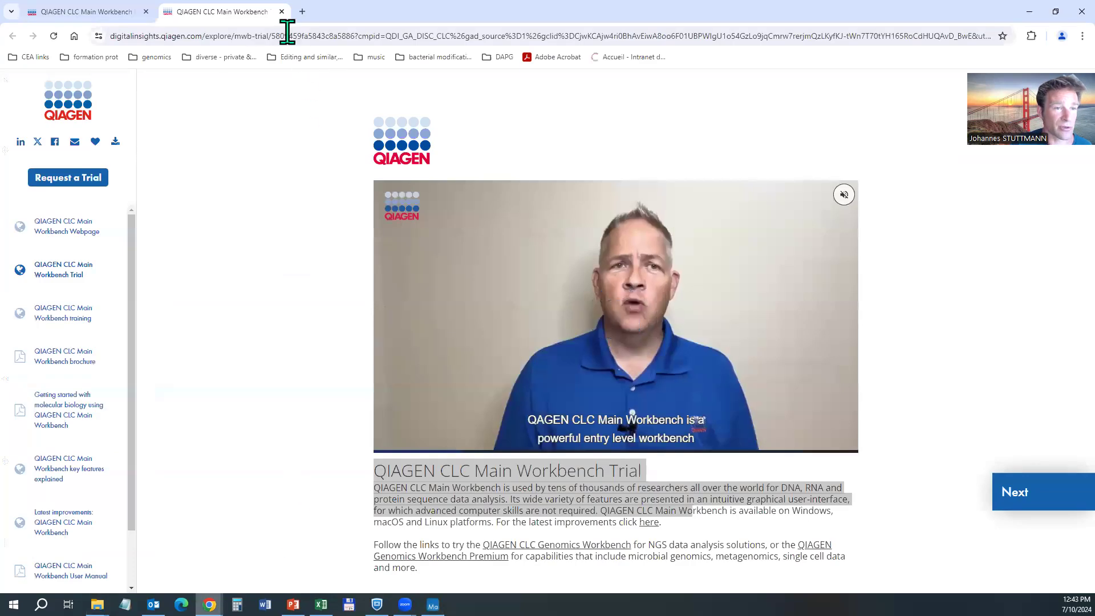
left_click(308, 36)
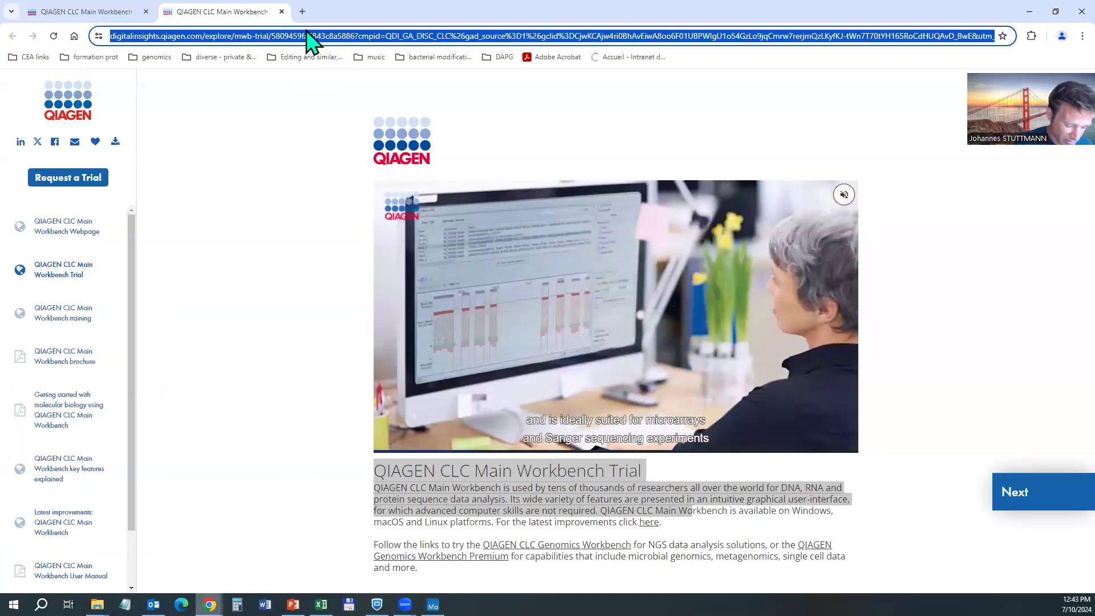
type("ncbi")
key("Return")
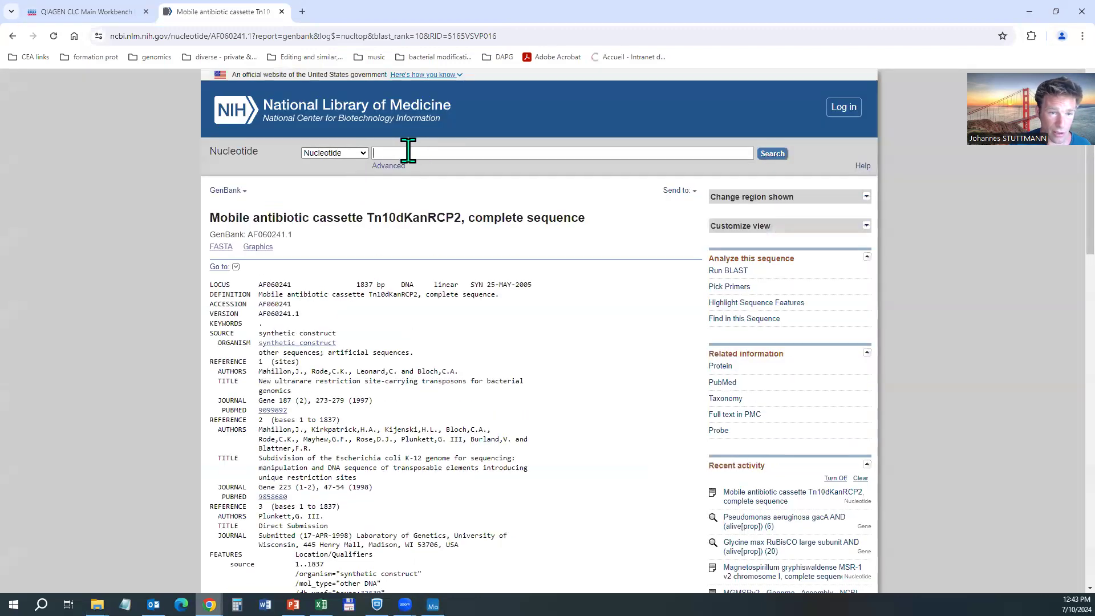
Search the Gene database for Pseudomonas aeruginosa gacA and open the gacA record.
left_click(359, 154)
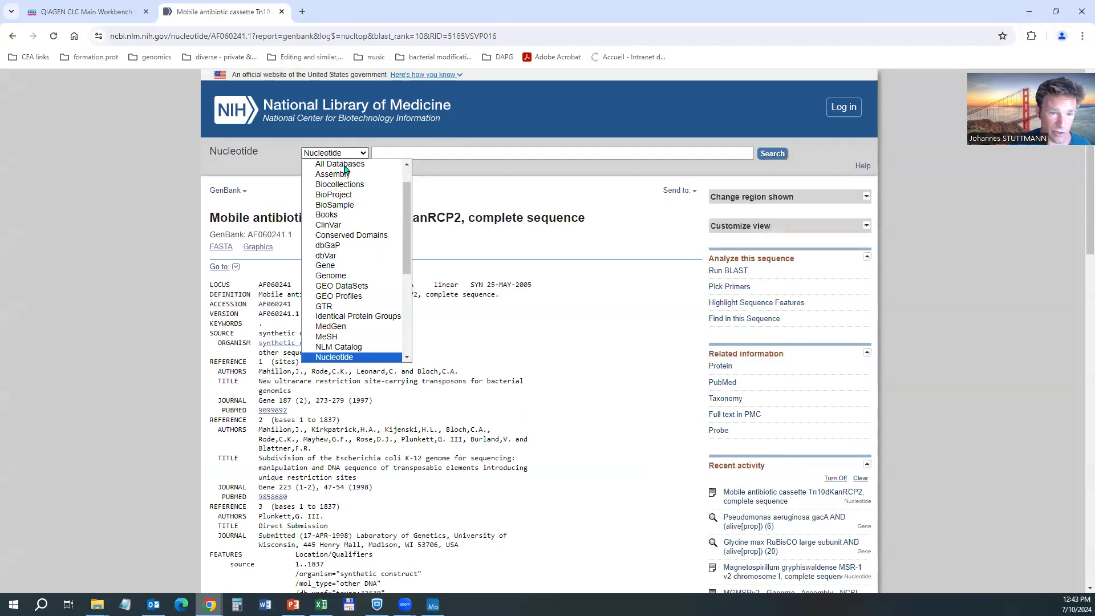
left_click(346, 266)
left_click(413, 152)
type("gacA")
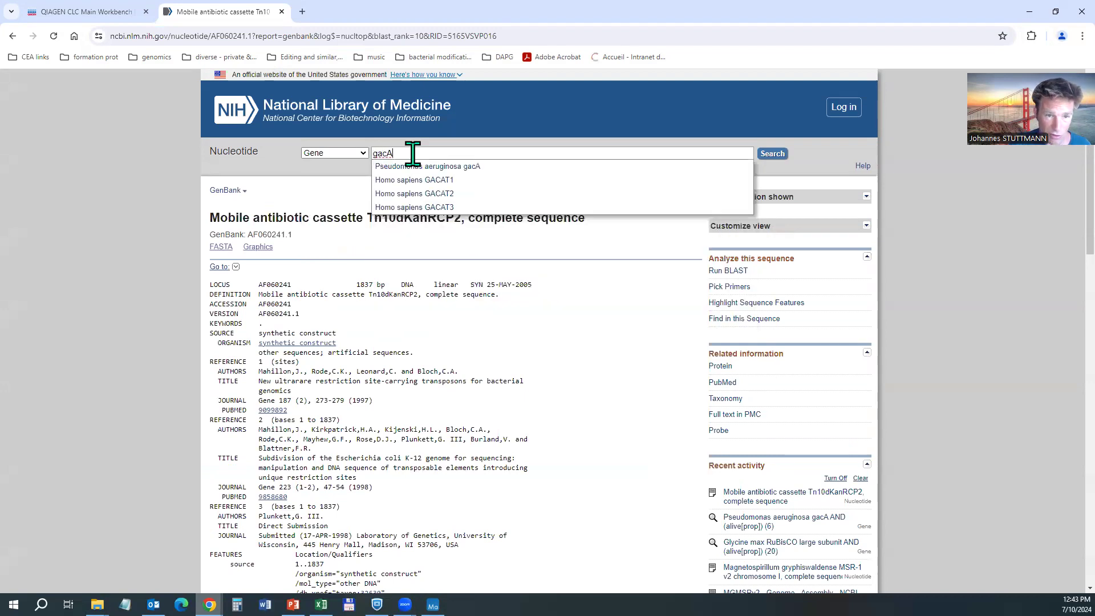
left_click(448, 166)
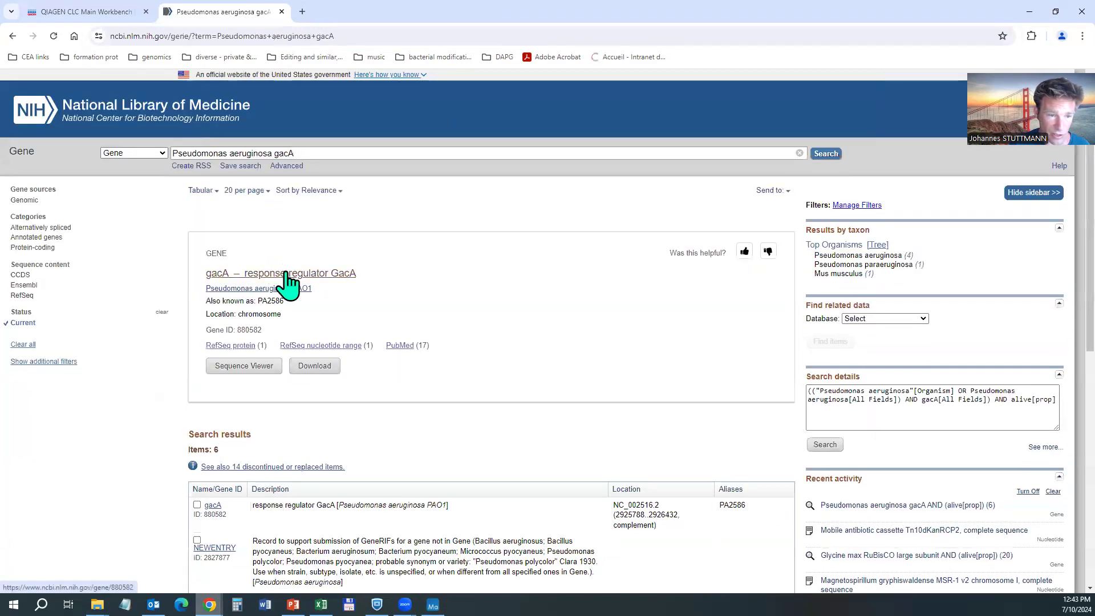
left_click(286, 278)
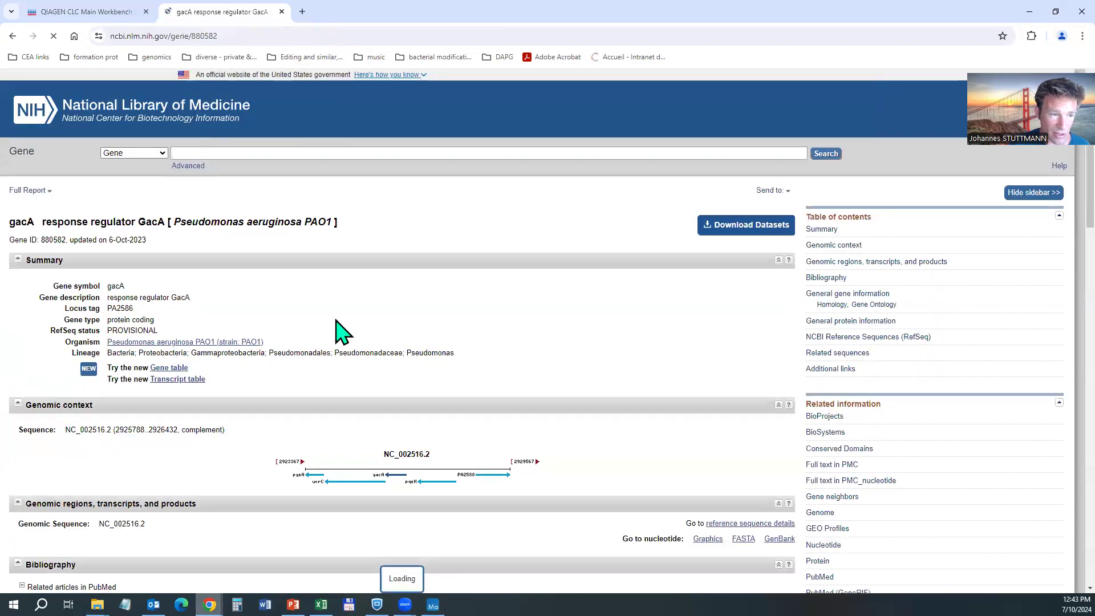
Go back to the gacA search results, reopen the gene record and show its Send-to options.
key("alt+Left")
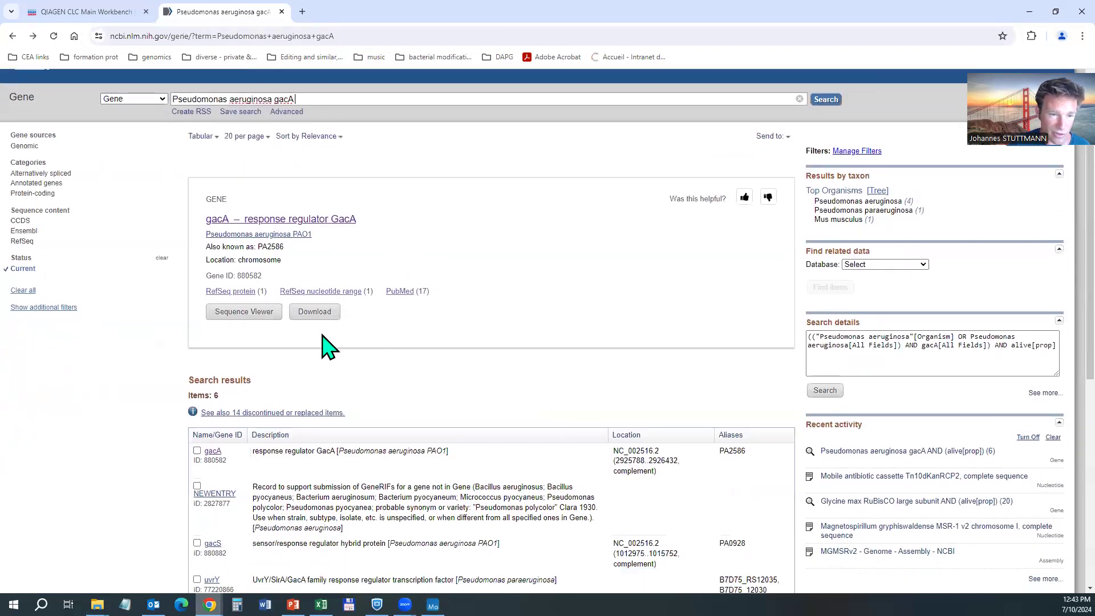
scroll(330, 300, "down", 3)
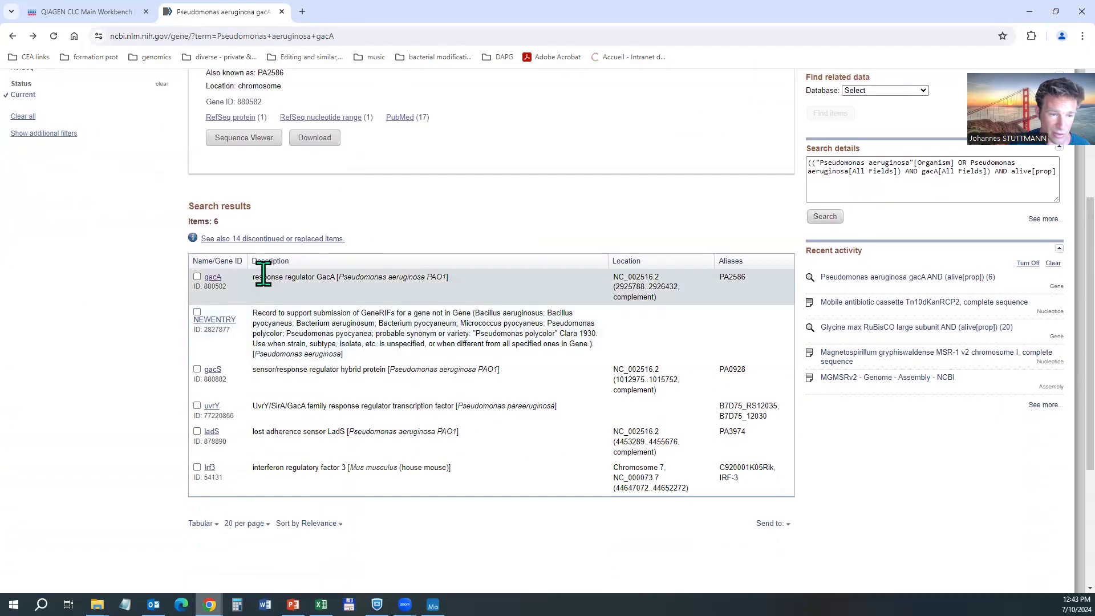
left_click(213, 277)
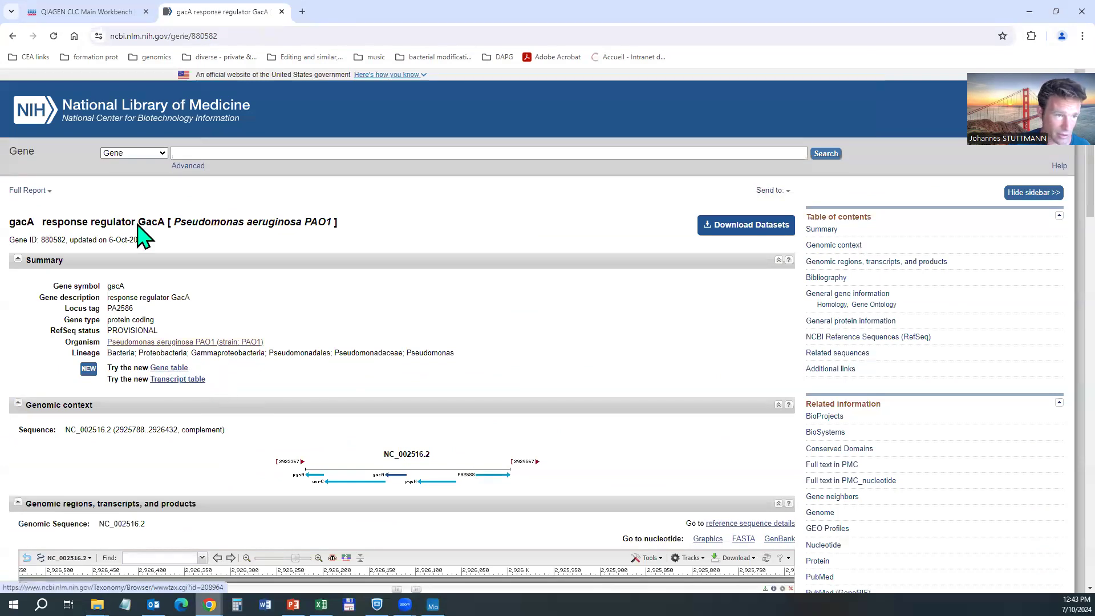
scroll(147, 376, "down", 3)
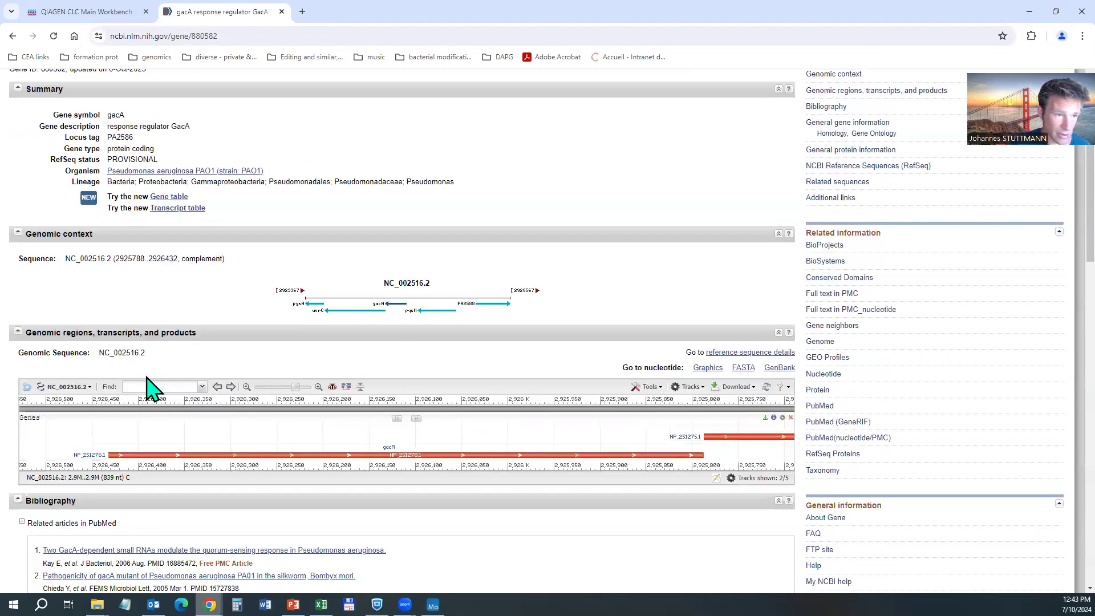
scroll(154, 388, "up", 3)
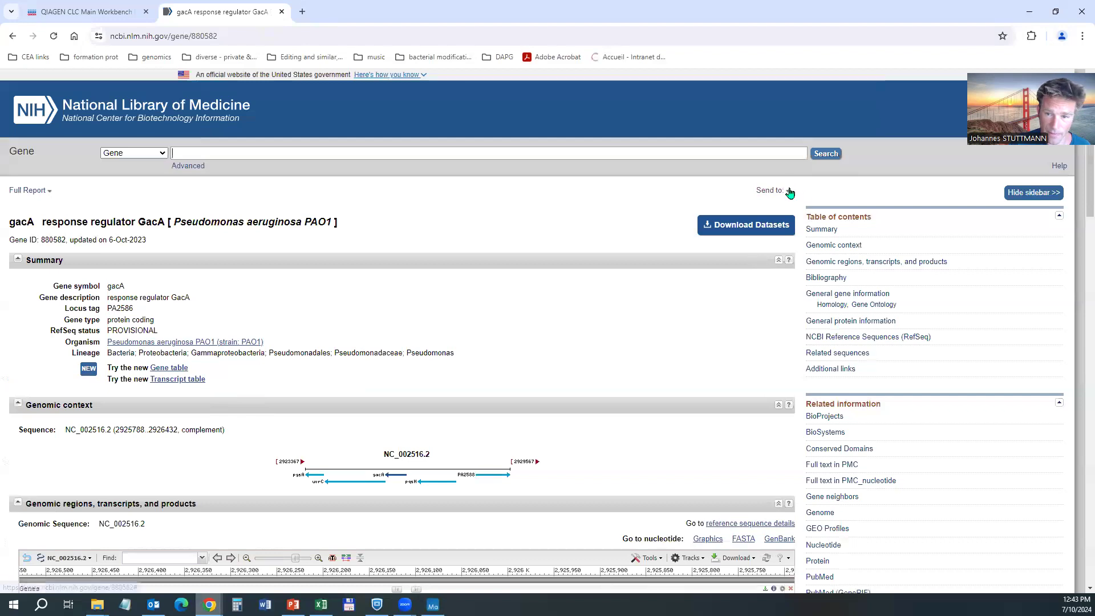
left_click(789, 193)
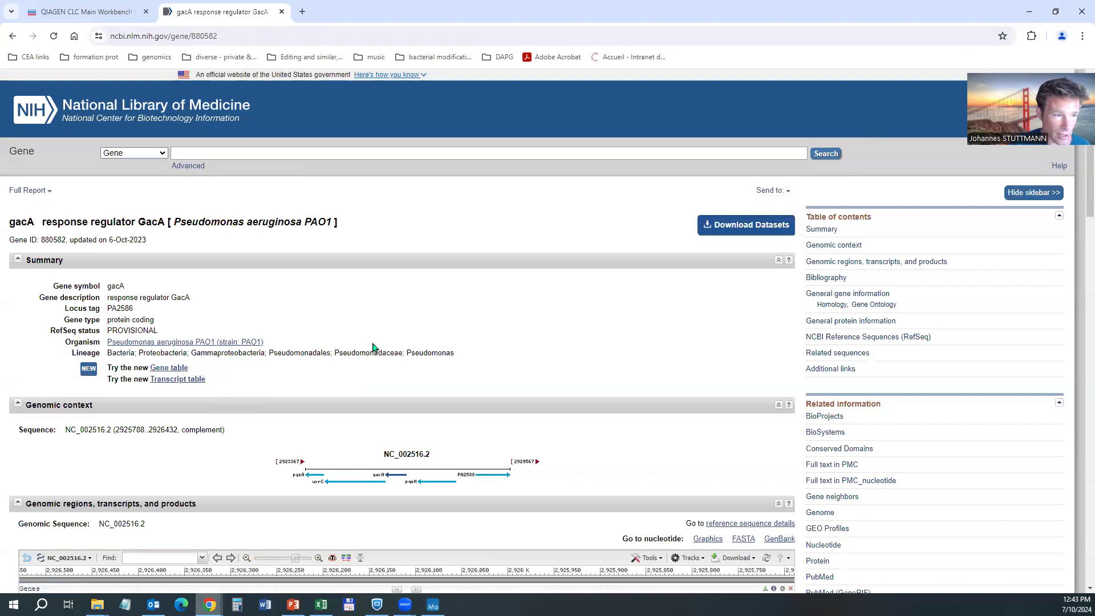
View the Pseudomonas aeruginosa PAO1 Taxonomy Browser page, then go back to the gacA page.
left_click_drag(57, 189, 8, 191)
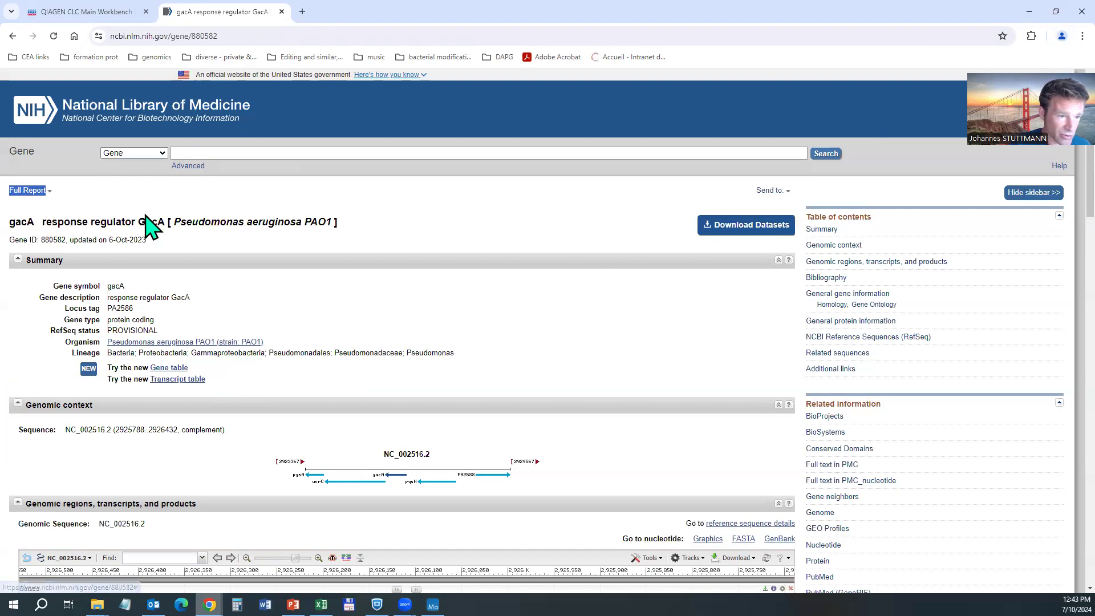
scroll(197, 225, "down", 7)
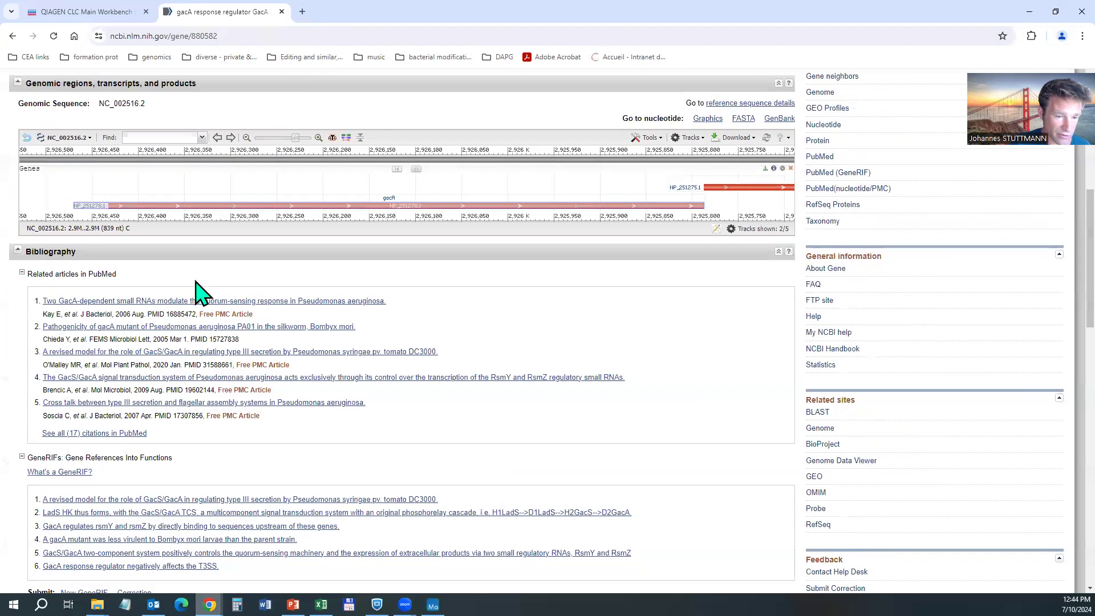
scroll(200, 293, "up", 1)
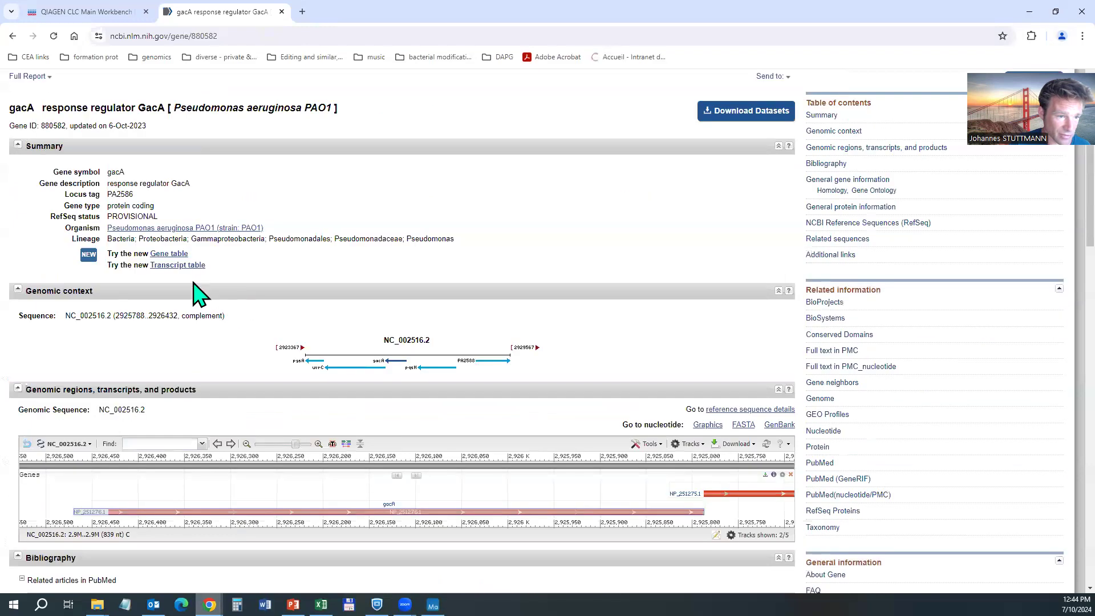
left_click(154, 228)
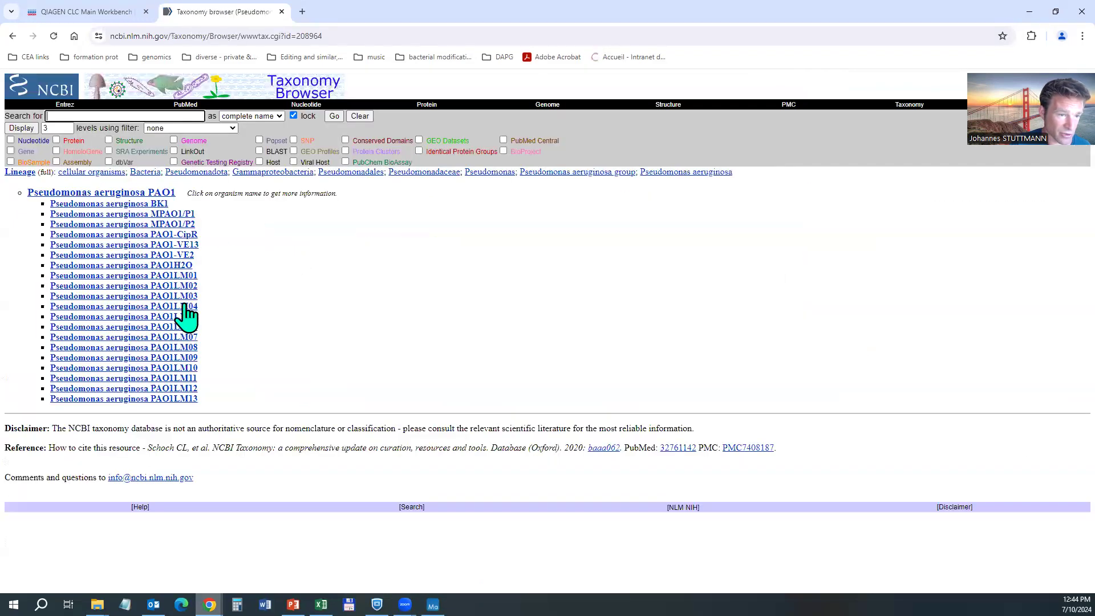
left_click(133, 194)
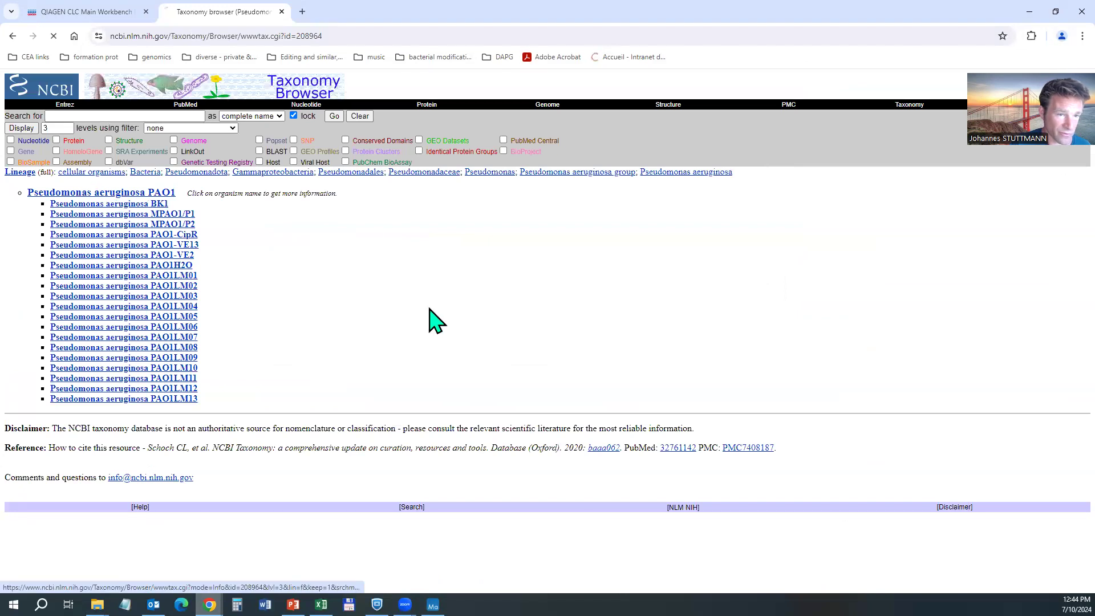
key("alt+Left")
key("alt+Left")
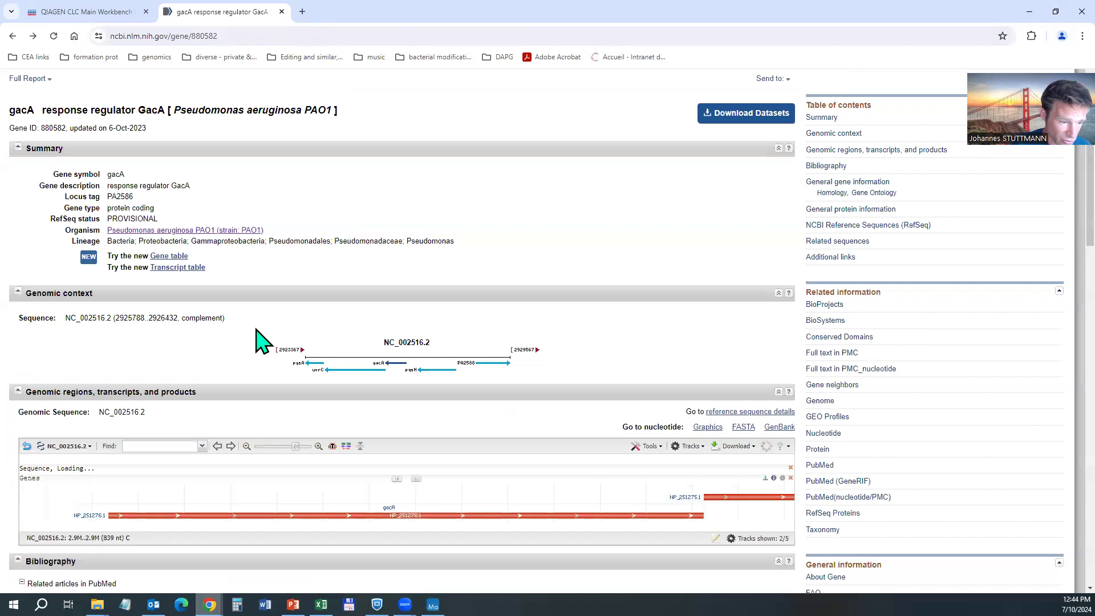
Highlight the gacA title and Gene ID on the gene page.
scroll(257, 341, "down", 2)
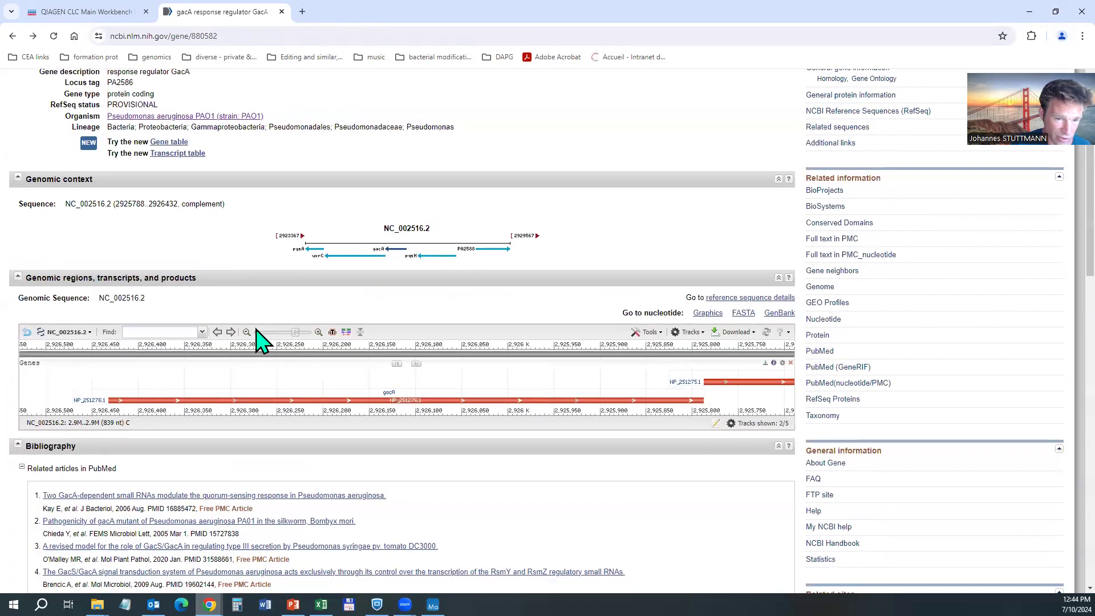
scroll(260, 340, "up", 4)
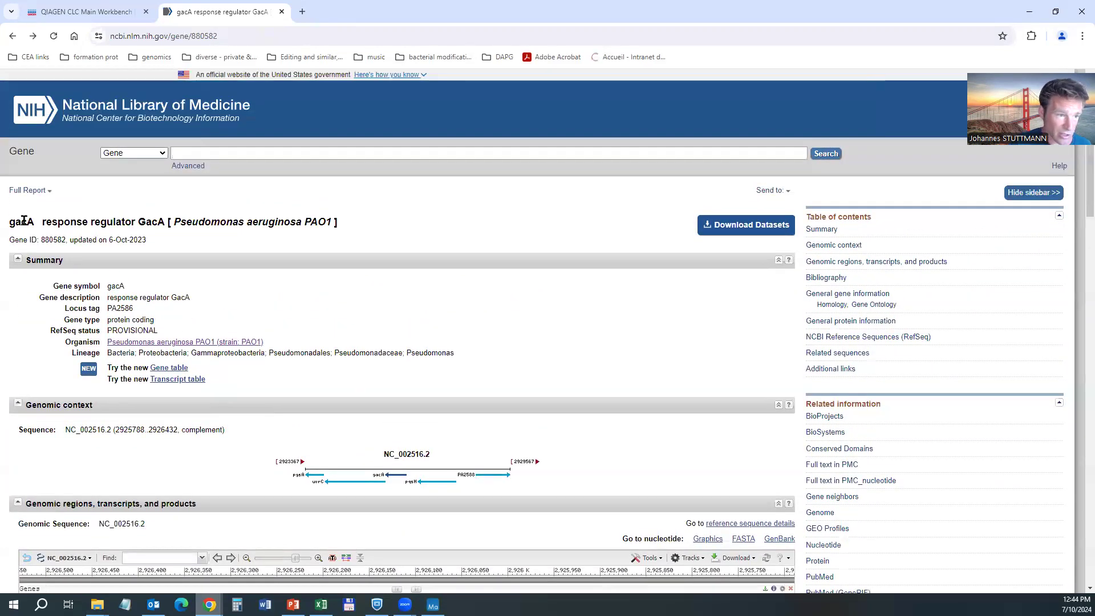
left_click_drag(147, 240, 89, 222)
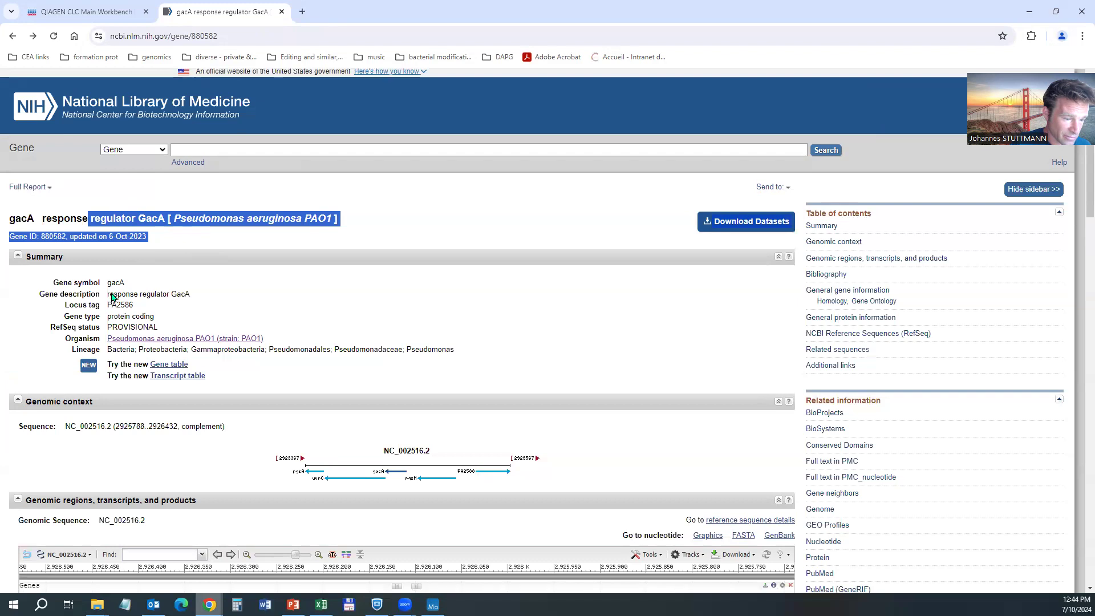
Scroll to the RefSeq section and highlight NC_002516.2 plus the Genomic and mRNA/Protein(s) headings.
scroll(113, 298, "down", 4)
scroll(111, 293, "down", 3)
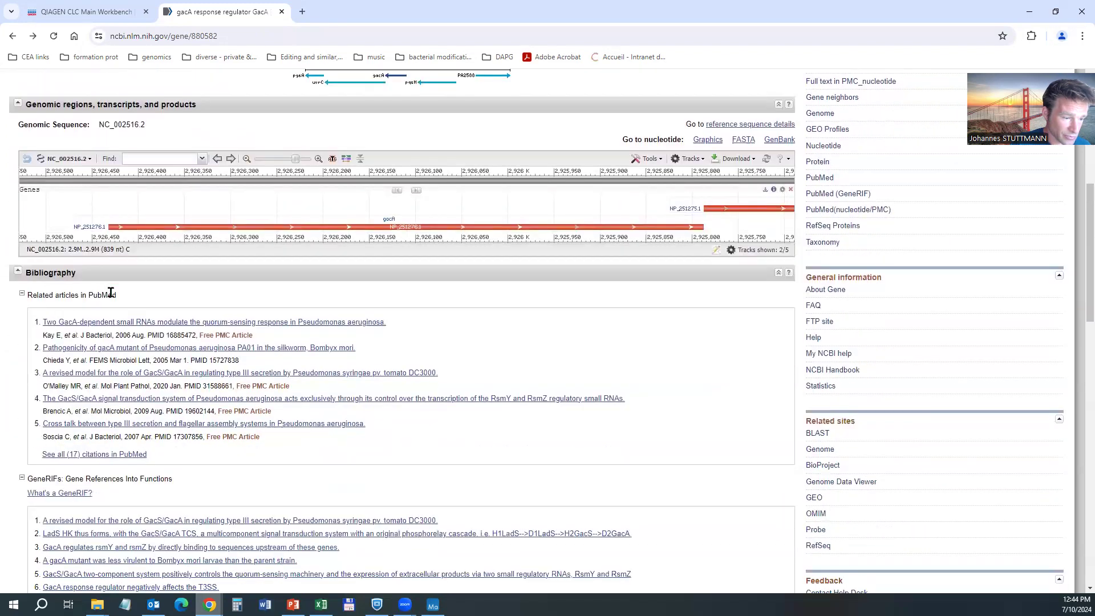
scroll(112, 297, "down", 10)
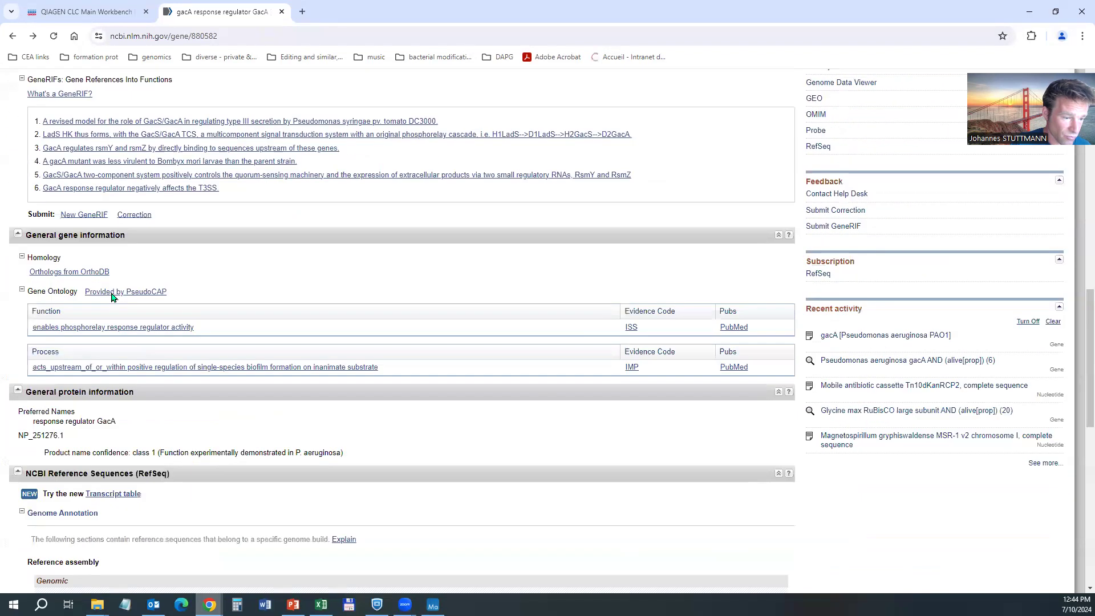
scroll(112, 297, "down", 3)
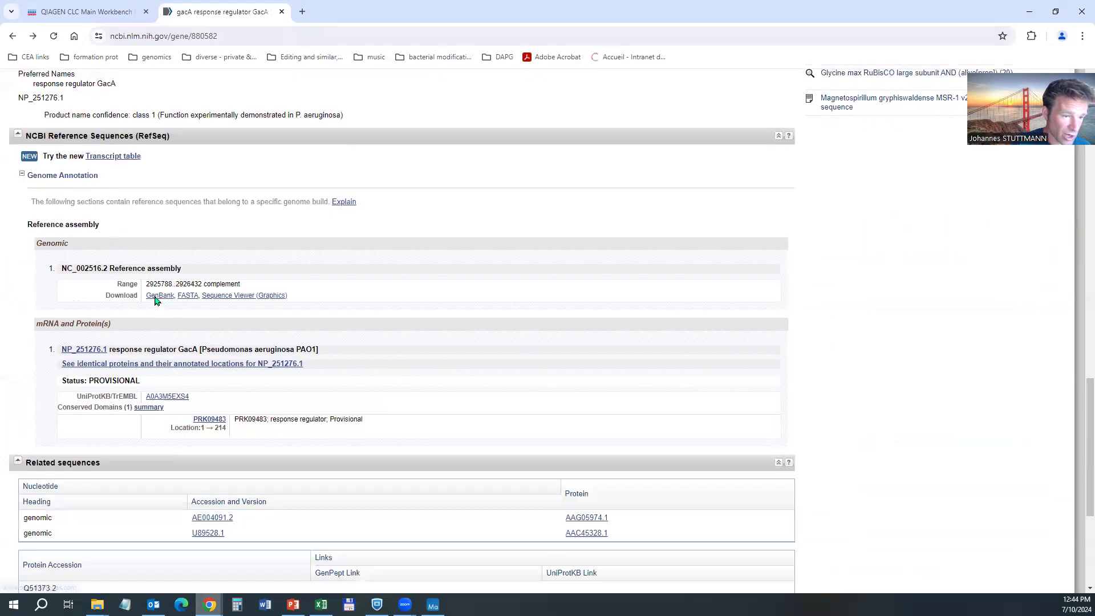
left_click_drag(67, 264, 174, 263)
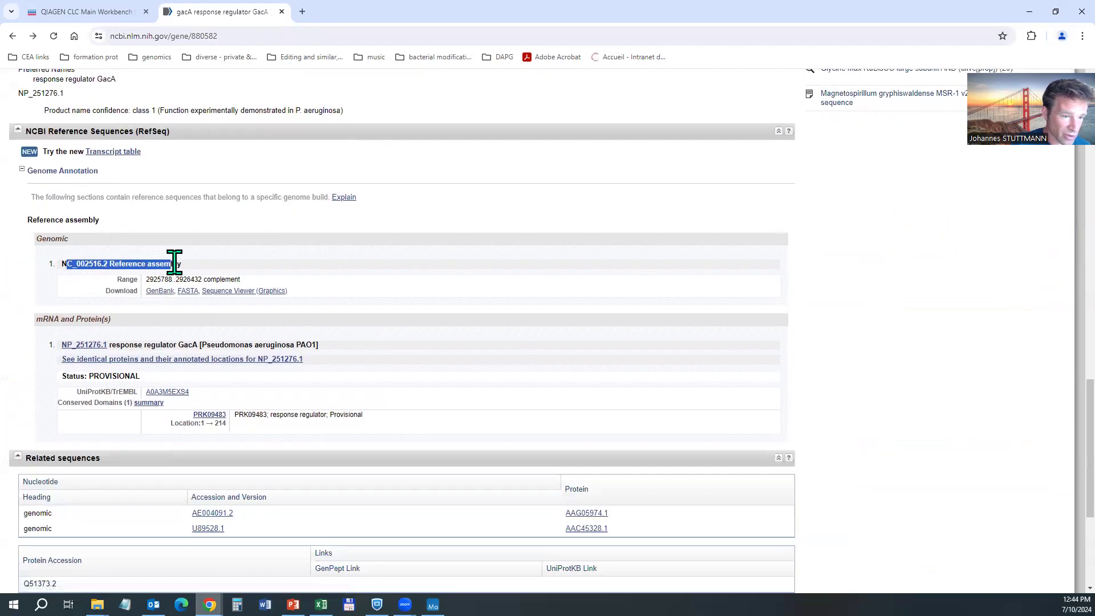
scroll(175, 345, "down", 1)
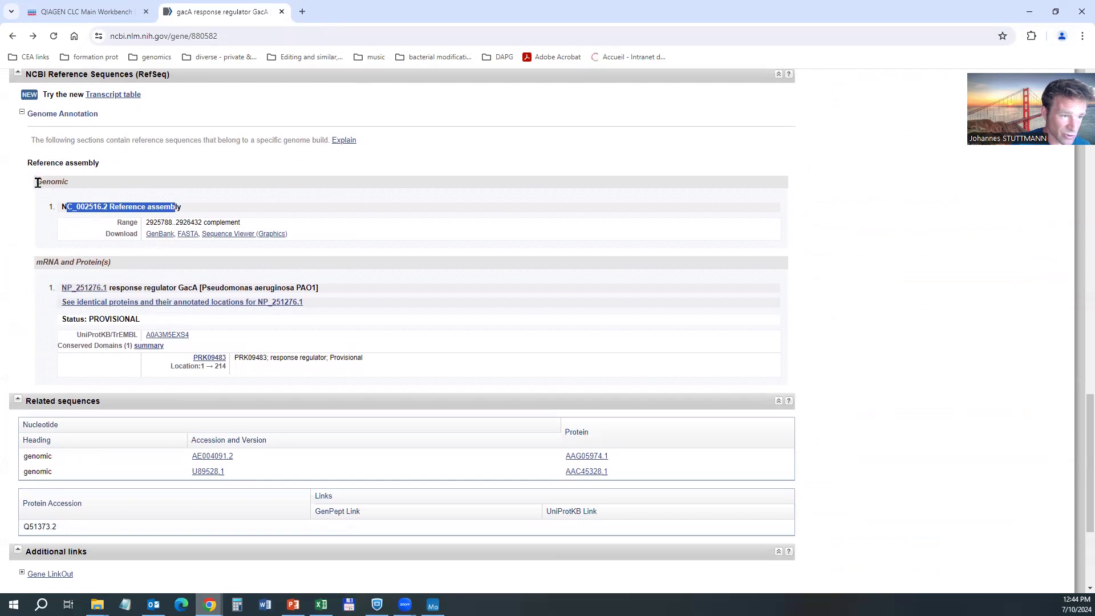
left_click_drag(37, 181, 64, 181)
left_click_drag(40, 261, 98, 262)
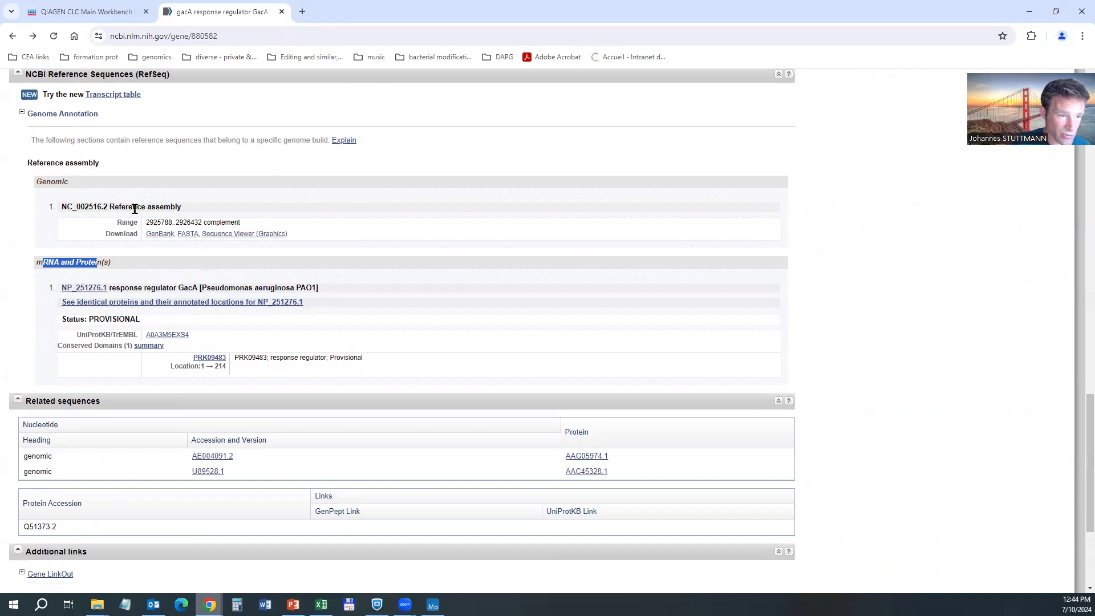
Open the NC_002516.2 gacA-region record and download it as a GenBank file, sequence (14).gb.
left_click(160, 234)
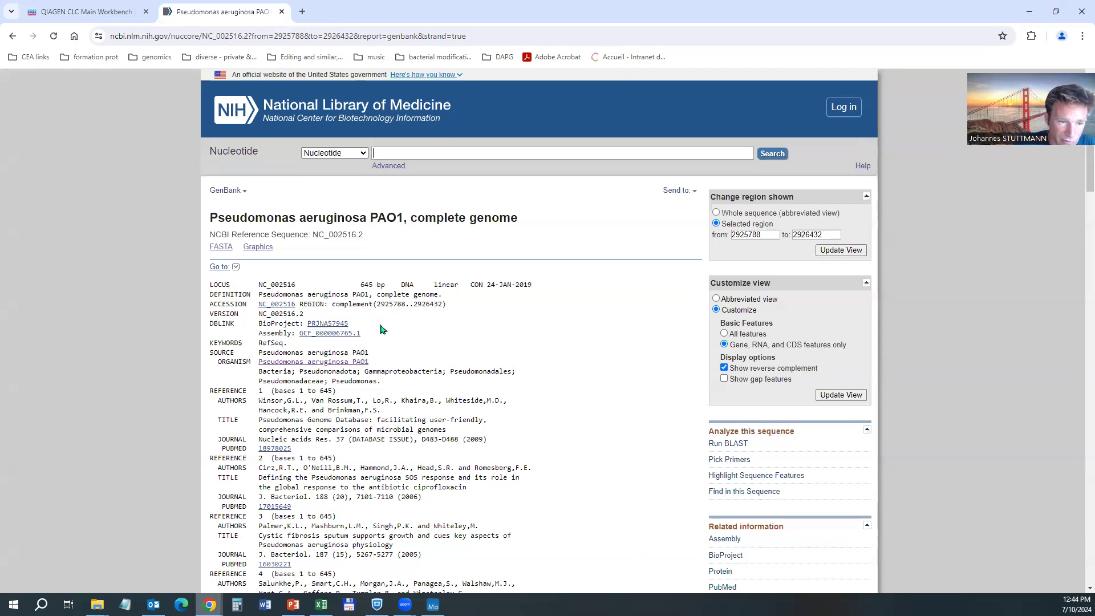
left_click(692, 191)
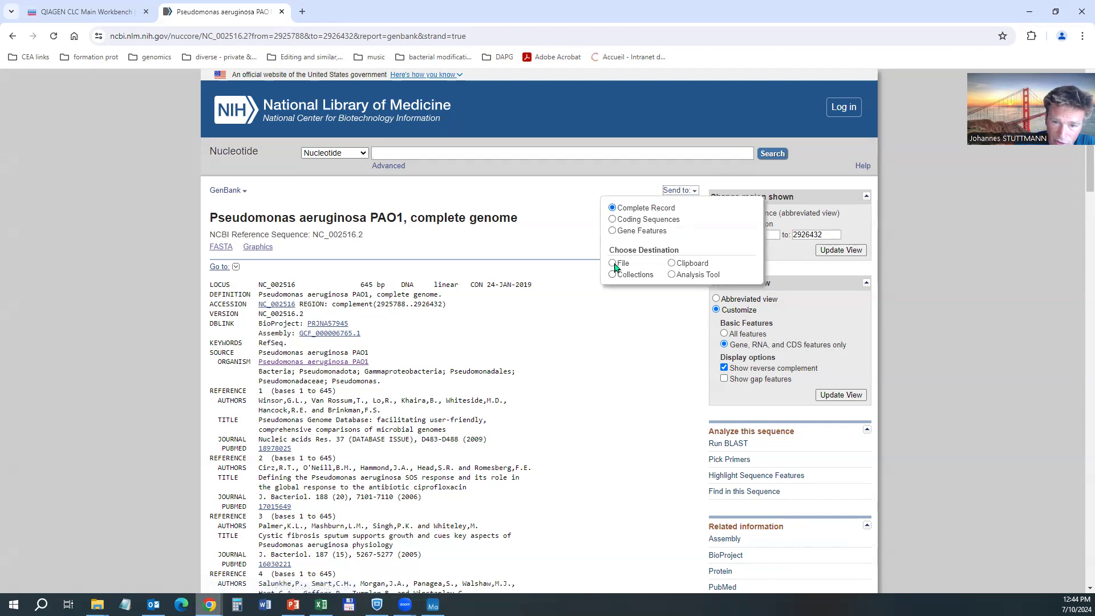
left_click(614, 265)
left_click(652, 354)
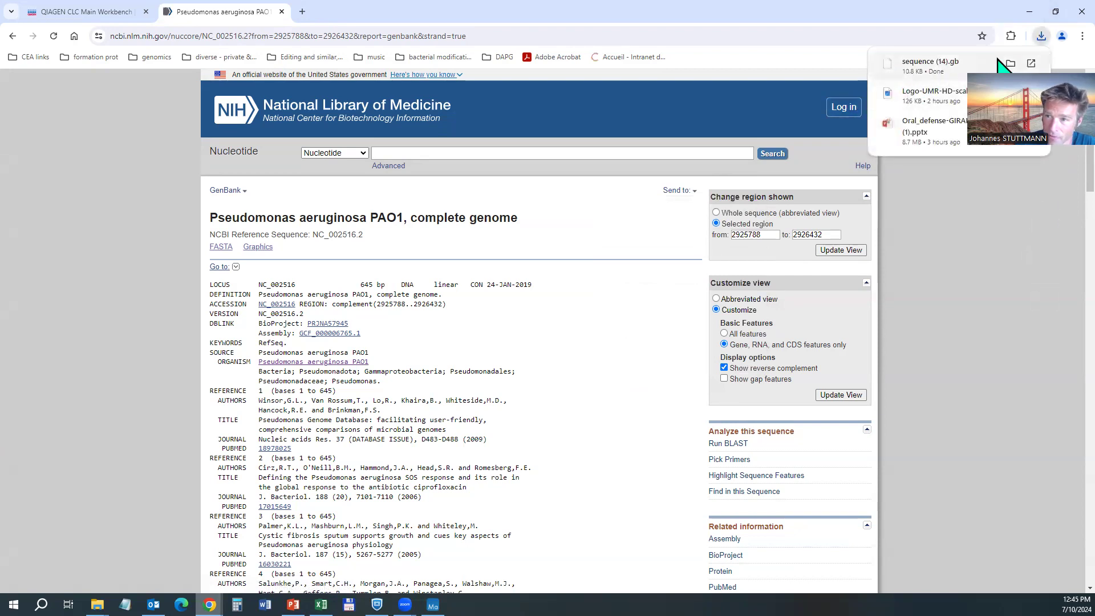
Open the downloaded sequence (14).gb in Notepad (Bloc-notes) from its download folder.
left_click(1012, 62)
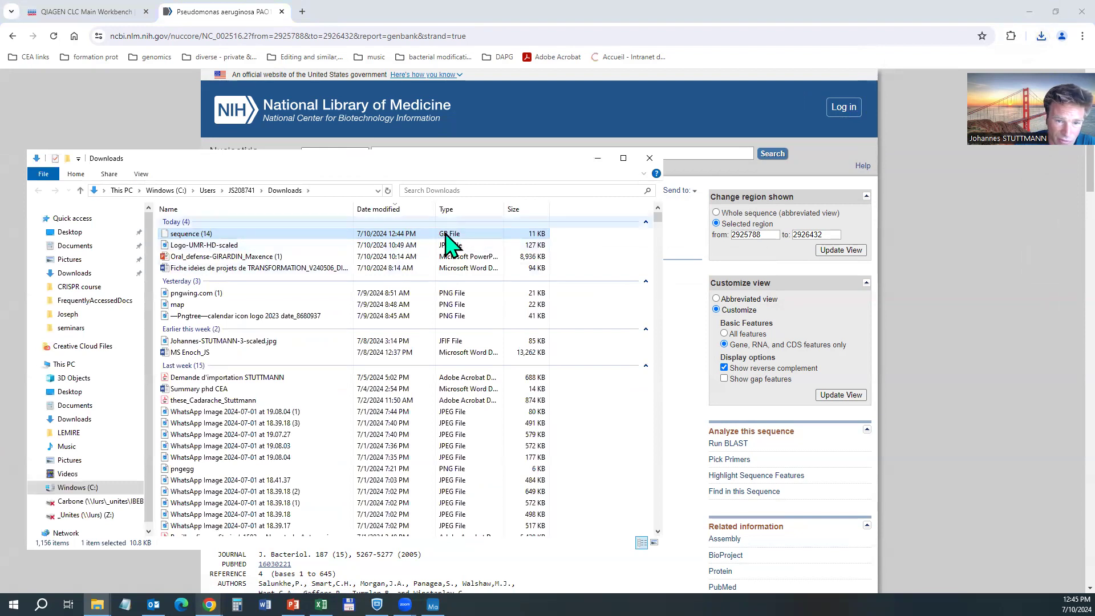
left_click_drag(448, 244, 198, 242)
right_click(196, 233)
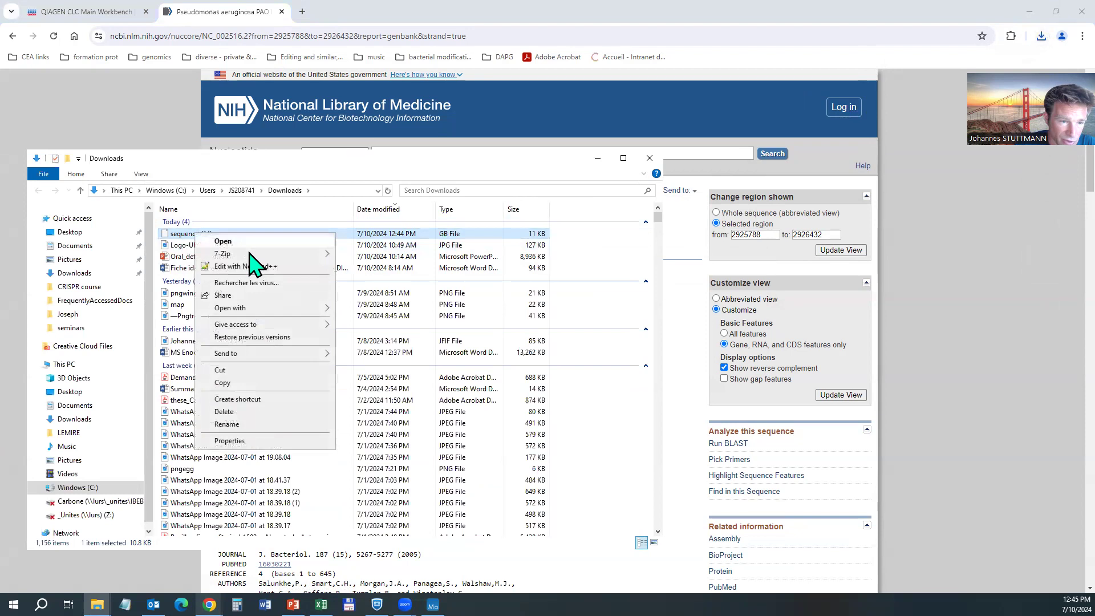
left_click(245, 241)
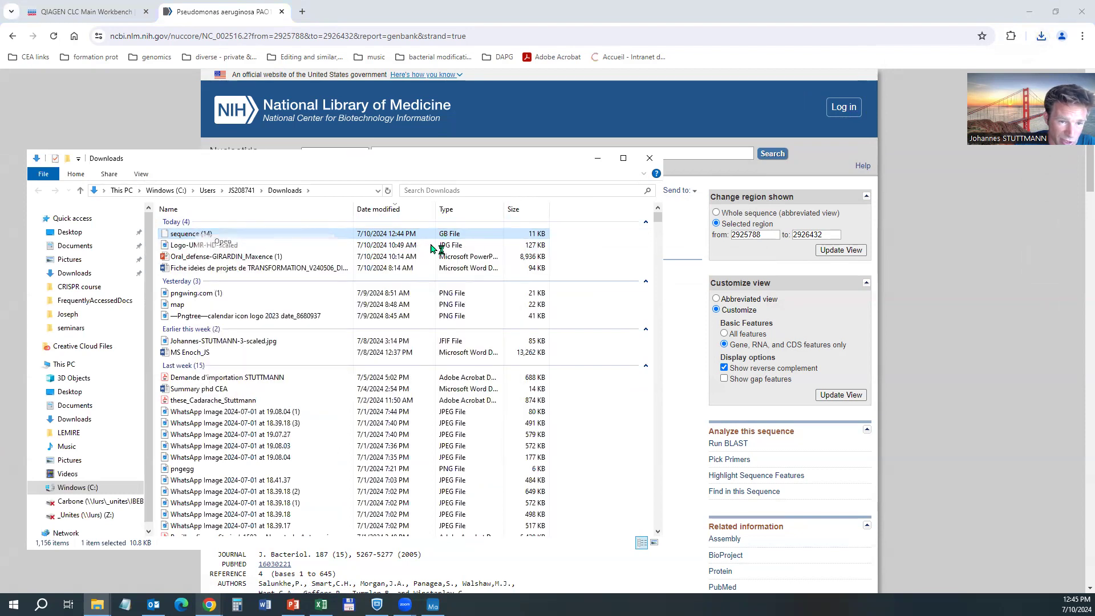
left_click(484, 207)
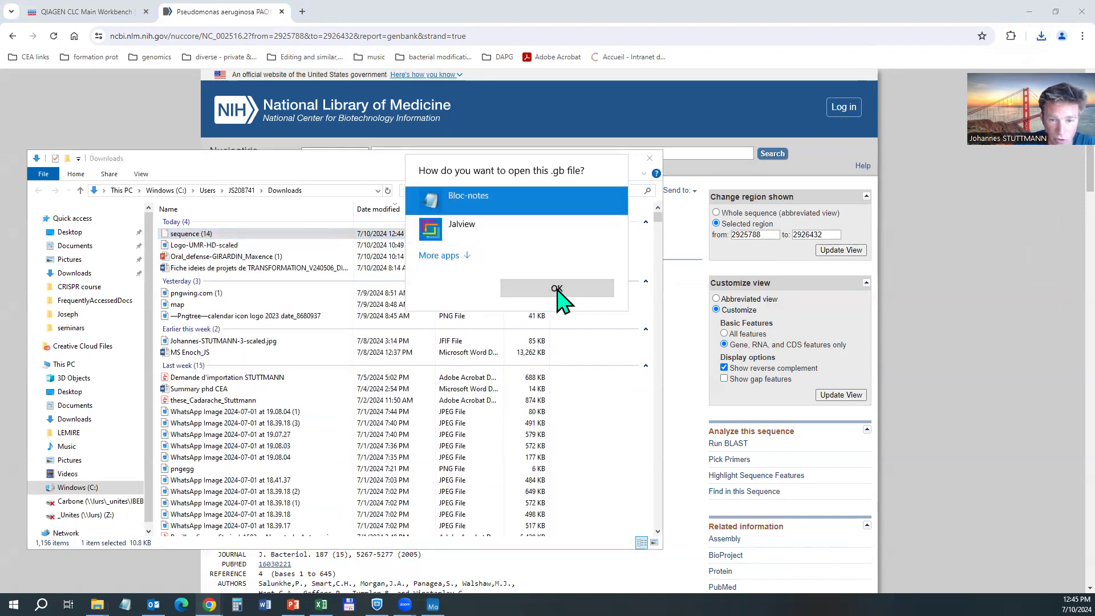
left_click(559, 291)
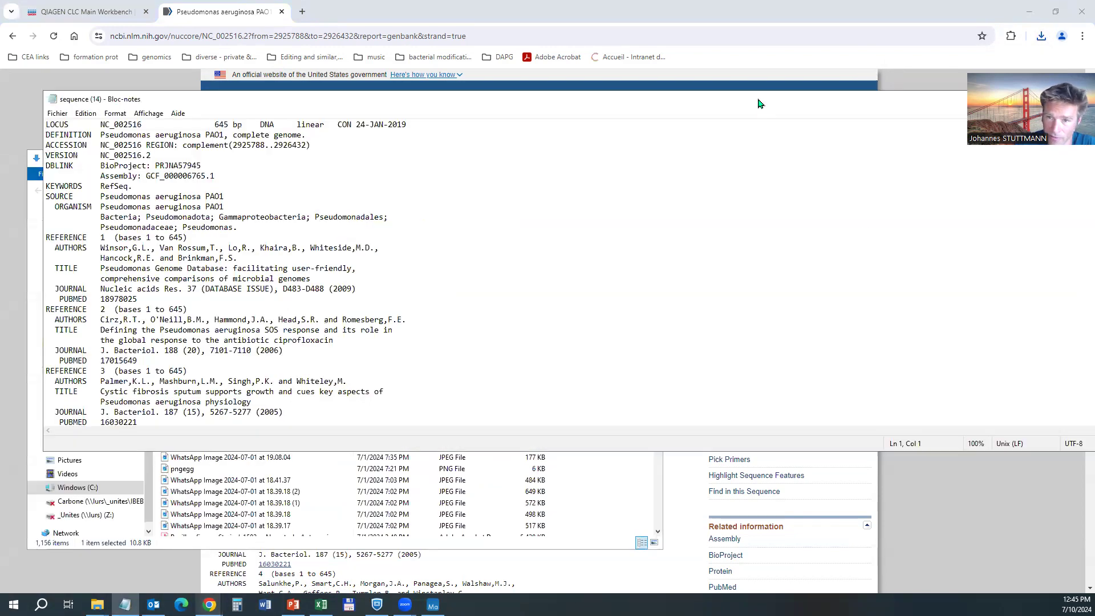
Move and resize the Notepad window, select the LOCUS line and scroll through the record.
left_click_drag(757, 103, 628, 101)
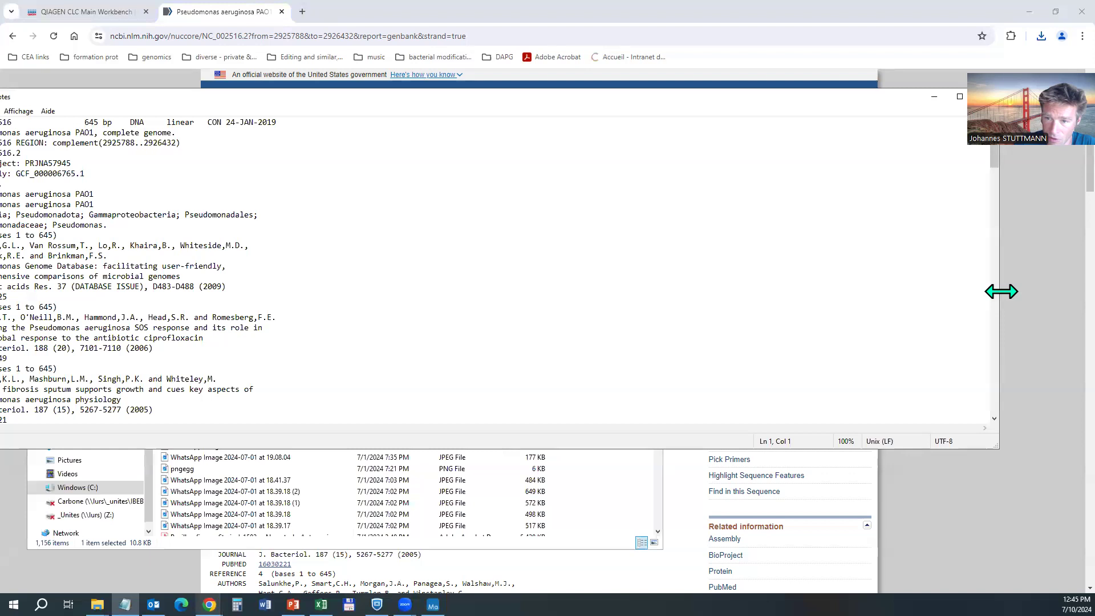
left_click_drag(1001, 291, 368, 291)
left_click_drag(208, 89, 404, 117)
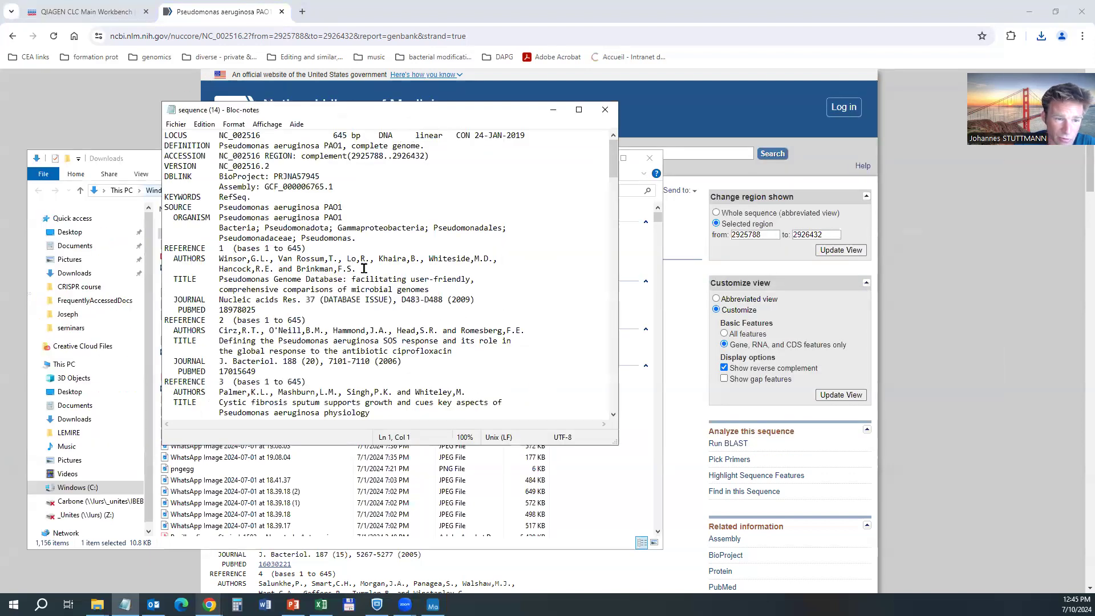
left_click_drag(169, 135, 526, 139)
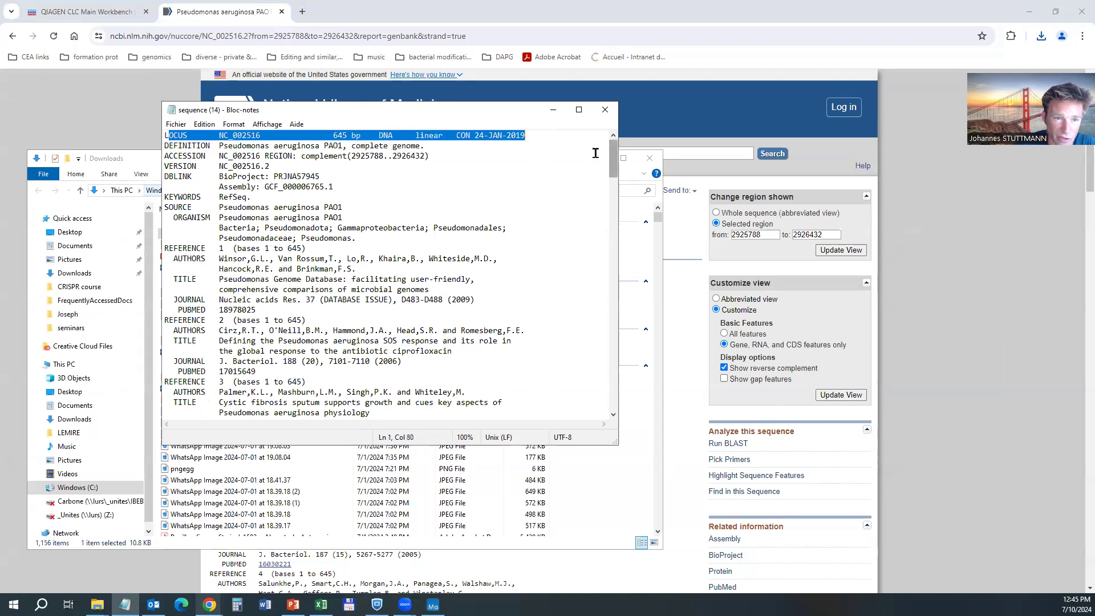
left_click_drag(613, 166, 618, 403)
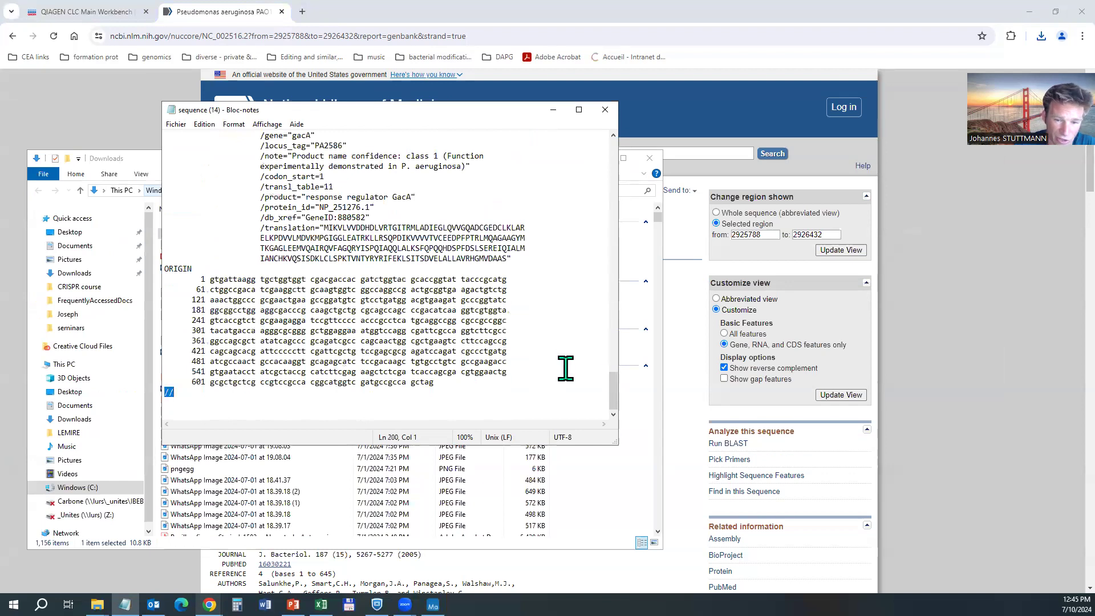
left_click_drag(616, 381, 666, 100)
Return to the NCBI record and switch its display from GenBank to Graphics format.
left_click(684, 98)
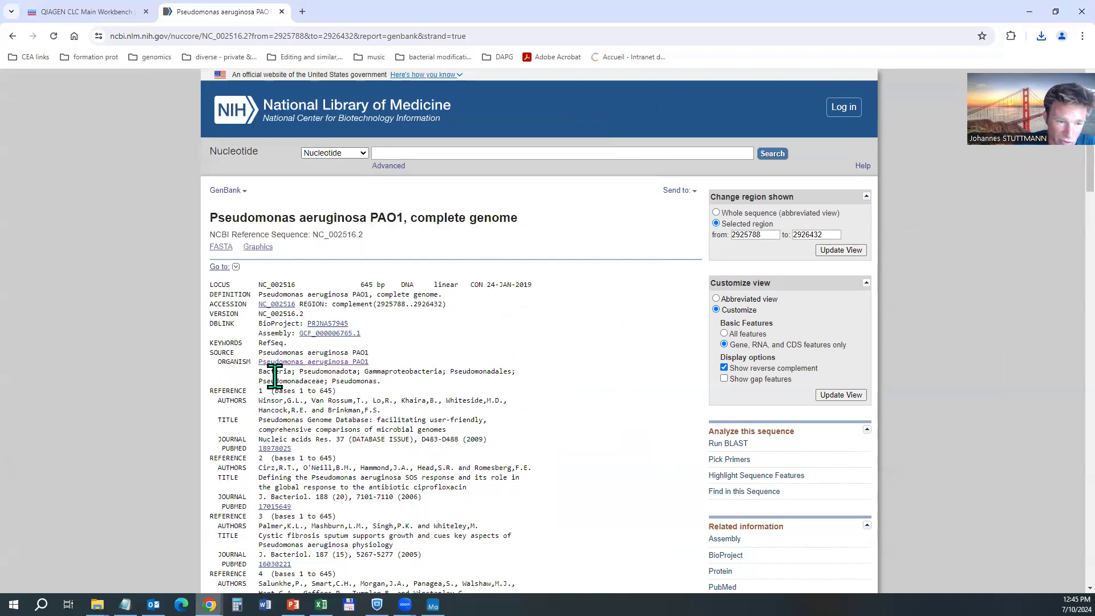
left_click_drag(222, 361, 394, 365)
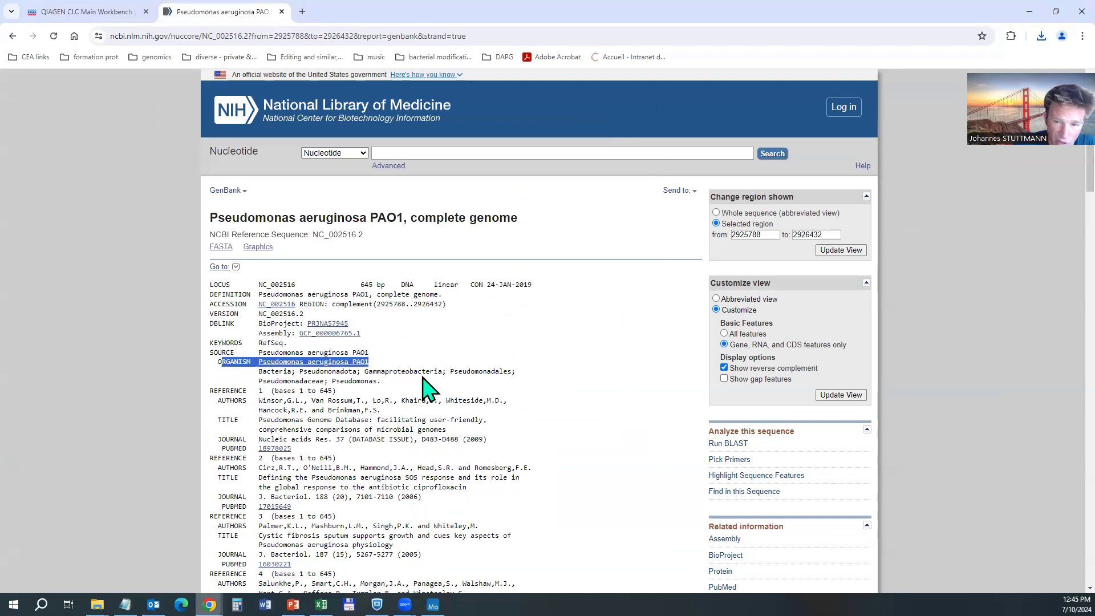
left_click(660, 350)
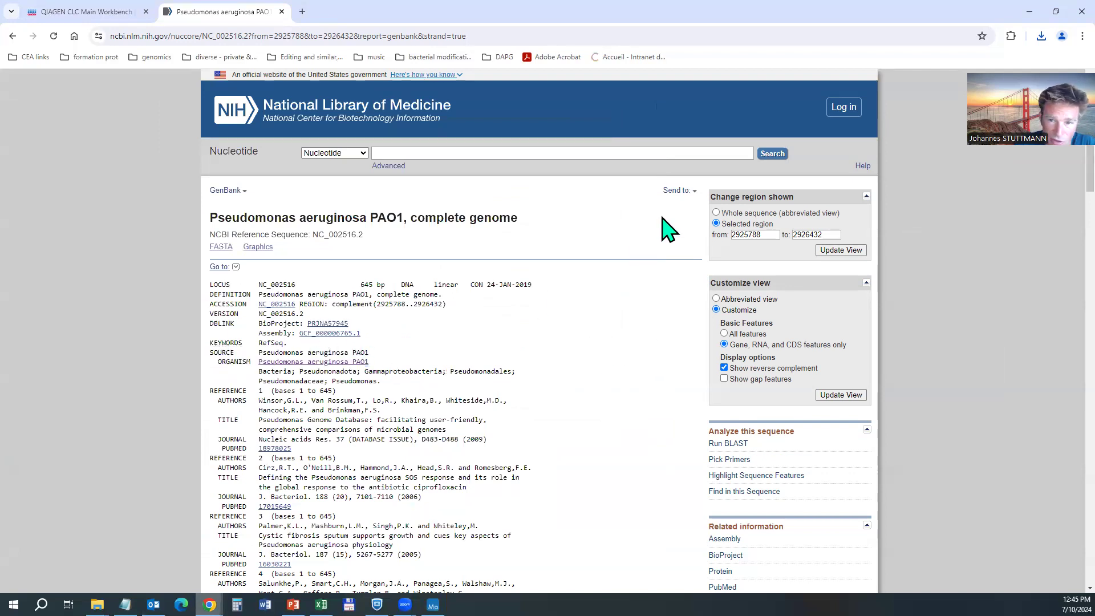
left_click(238, 190)
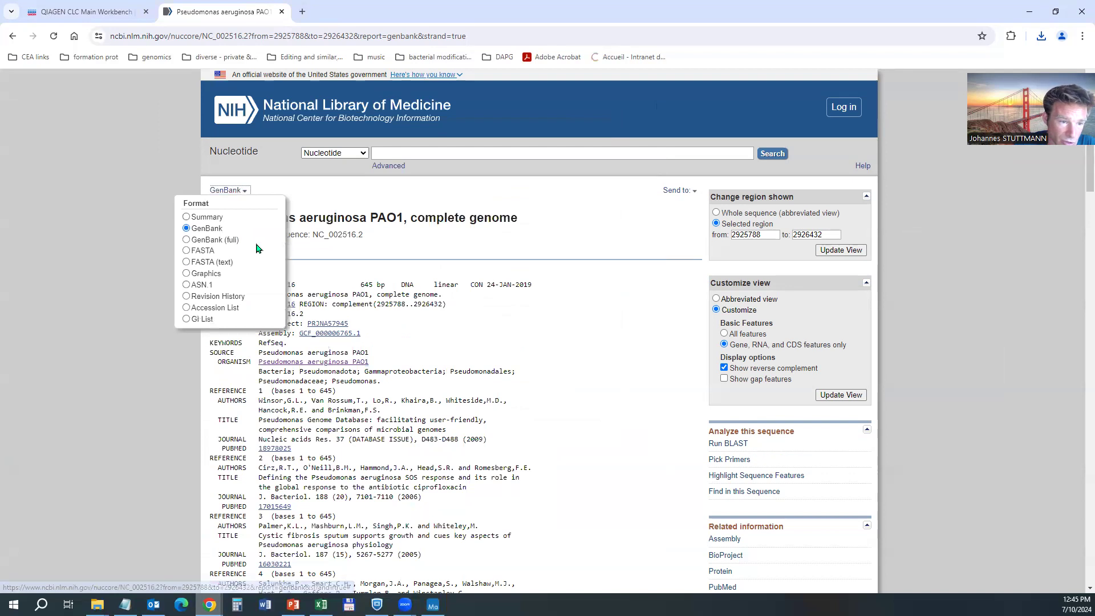
left_click(204, 274)
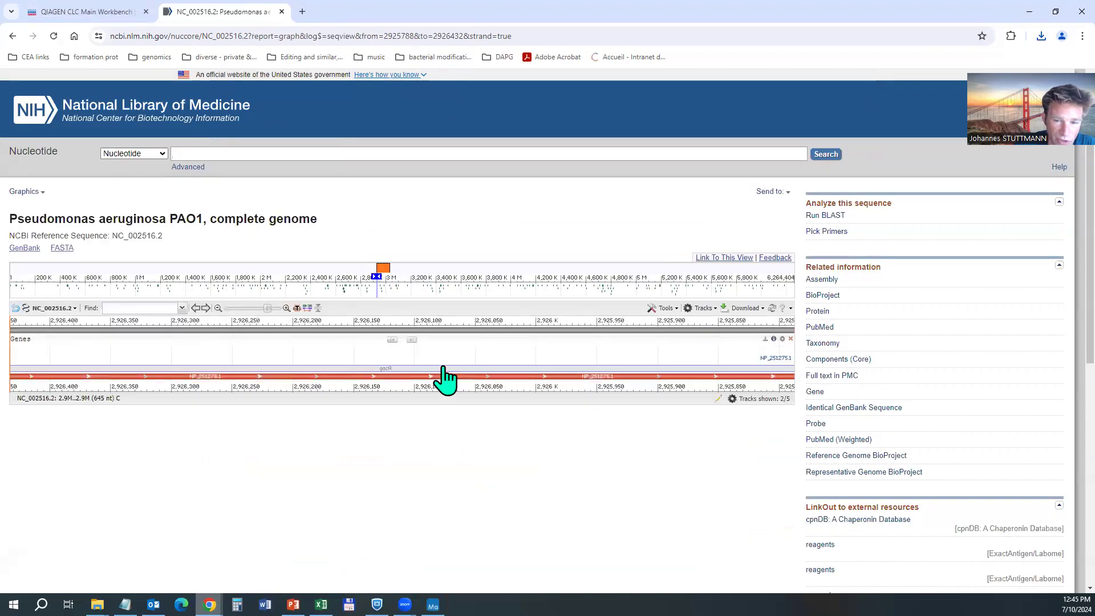
scroll(447, 354, "down", 2)
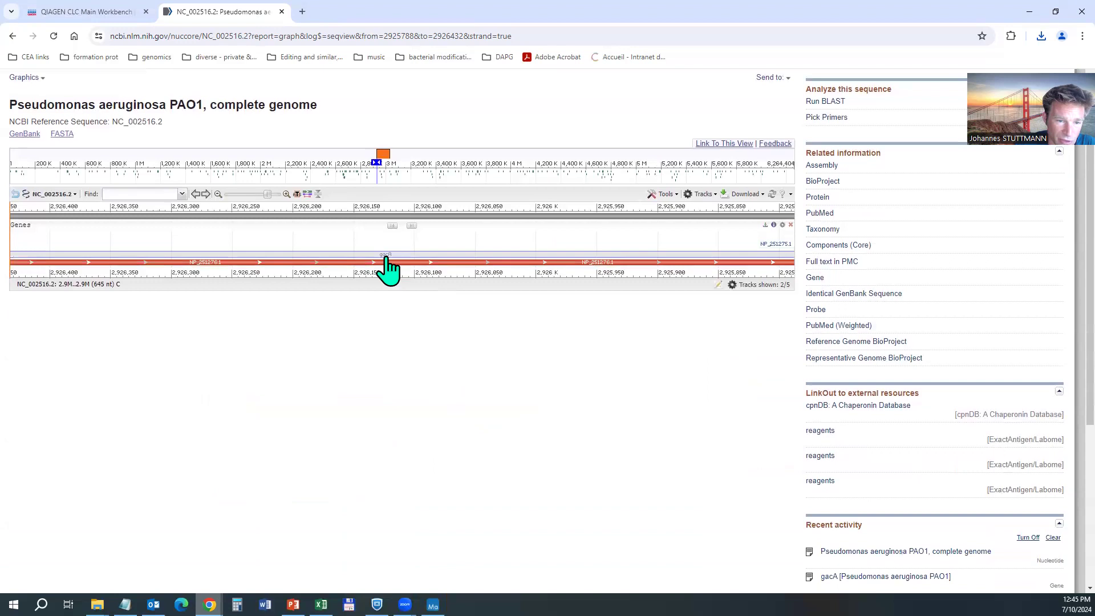
scroll(109, 222, "up", 2)
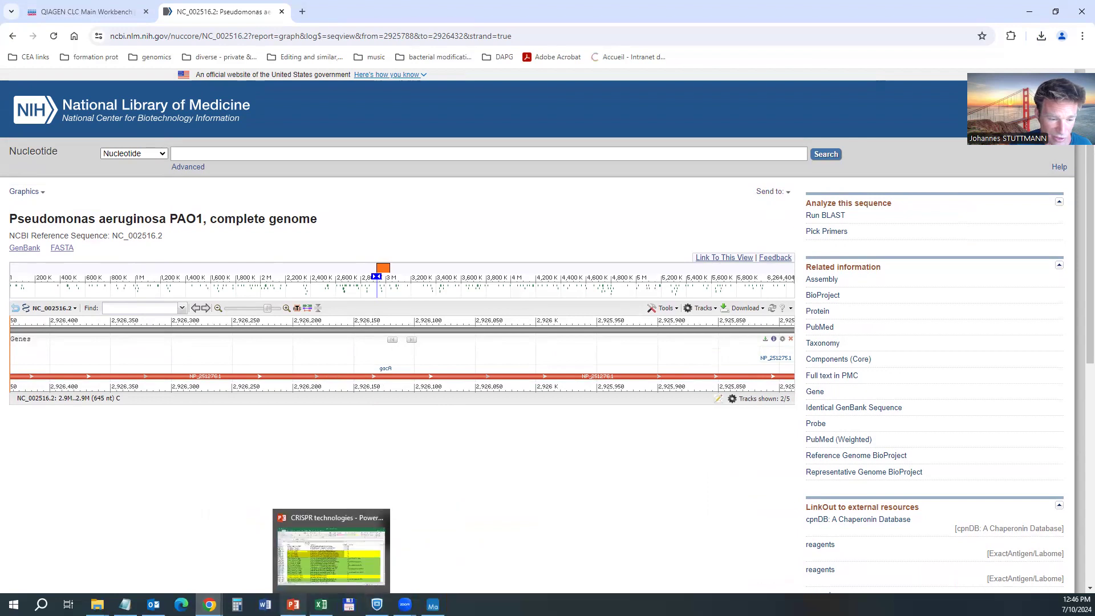
Review the gacA translation end in Notepad, then return to CLC Main Workbench and collapse CLC_Data.
left_click(125, 605)
scroll(331, 297, "down", 6)
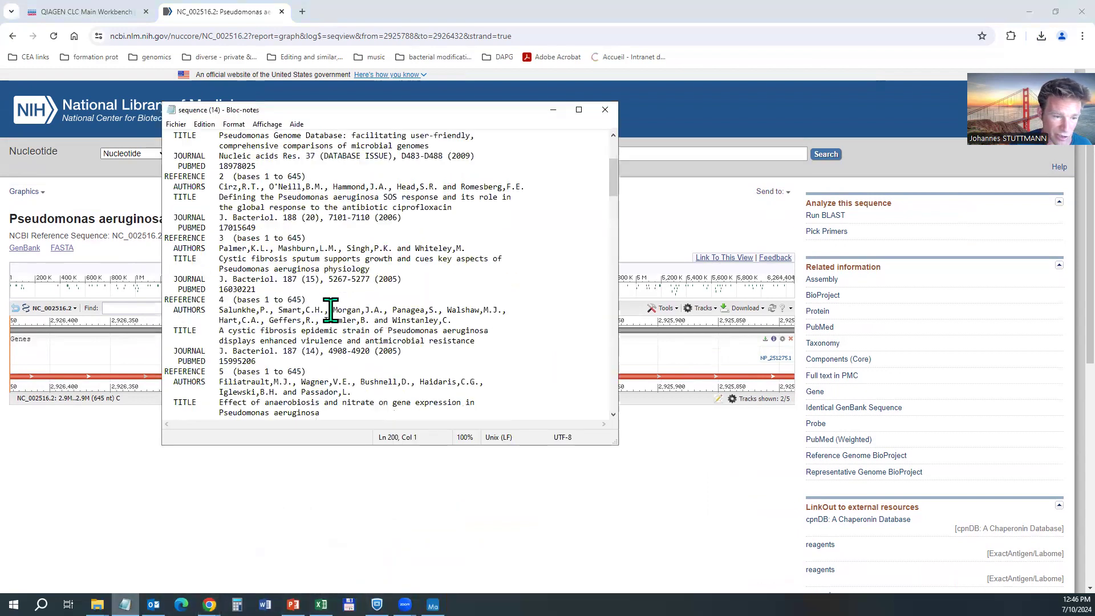
scroll(331, 311, "down", 20)
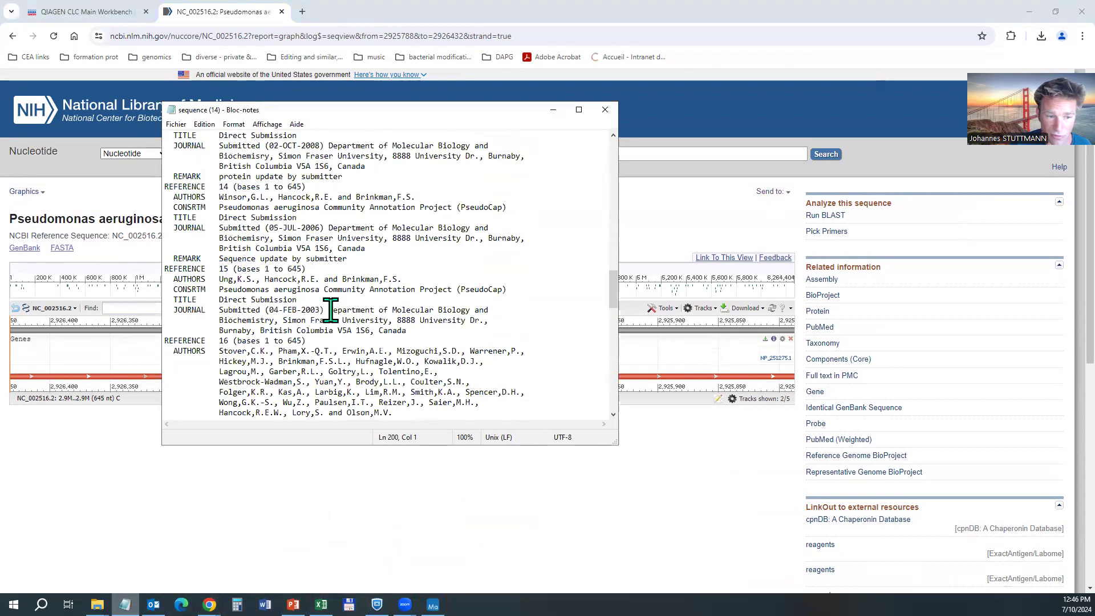
scroll(331, 311, "down", 10)
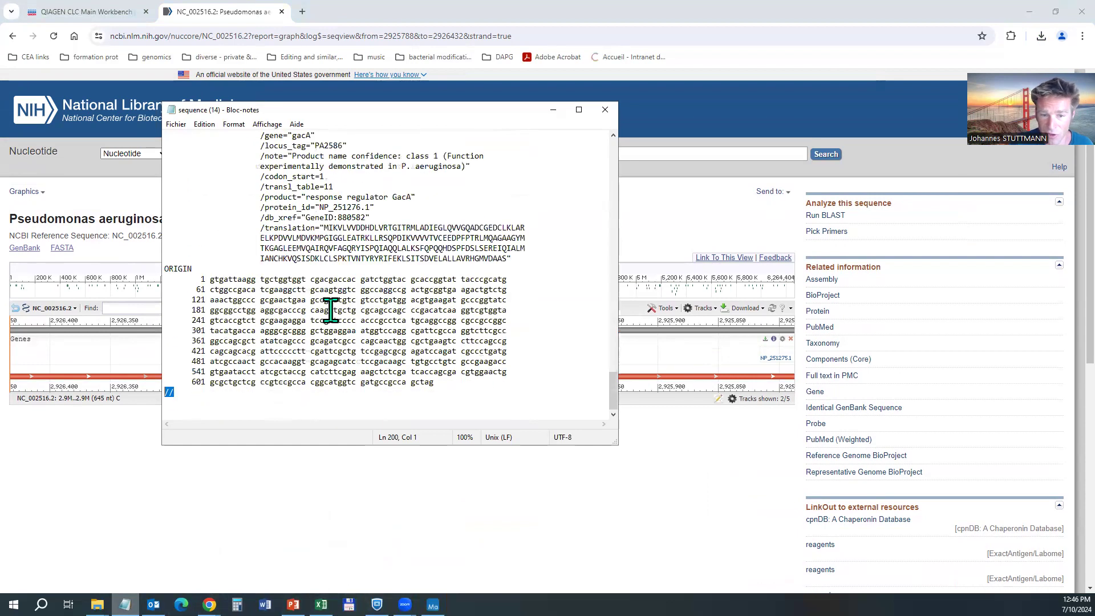
scroll(331, 311, "up", 2)
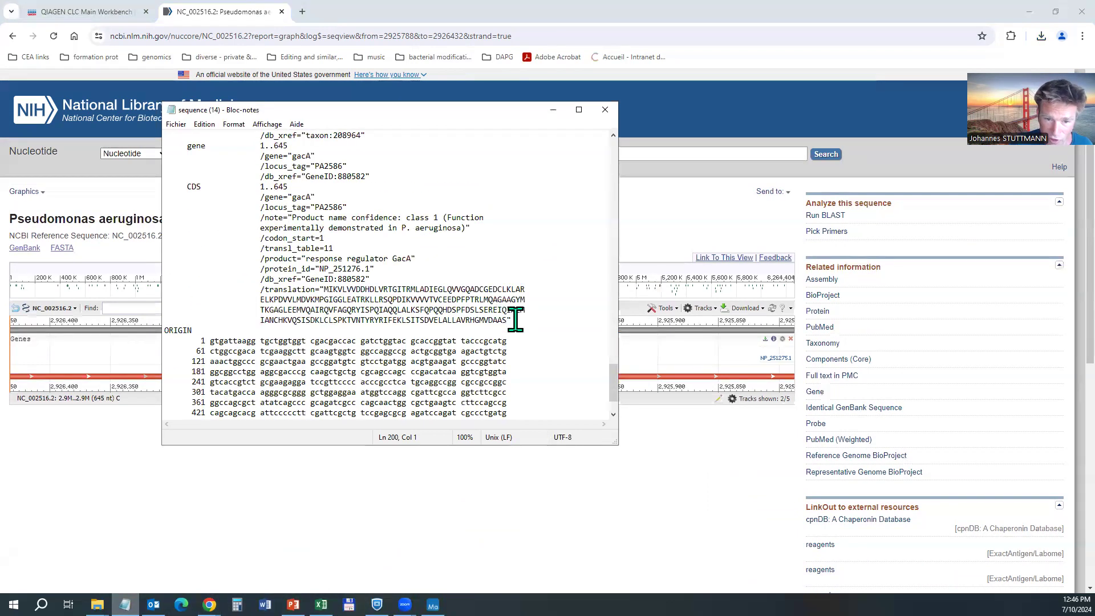
left_click_drag(507, 321, 468, 323)
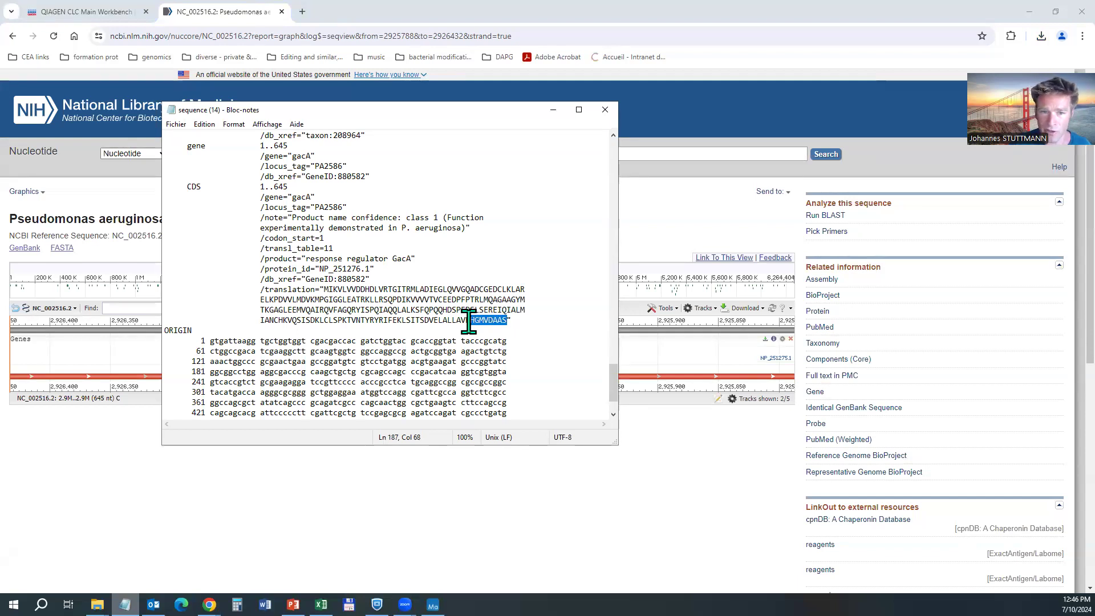
left_click(414, 321)
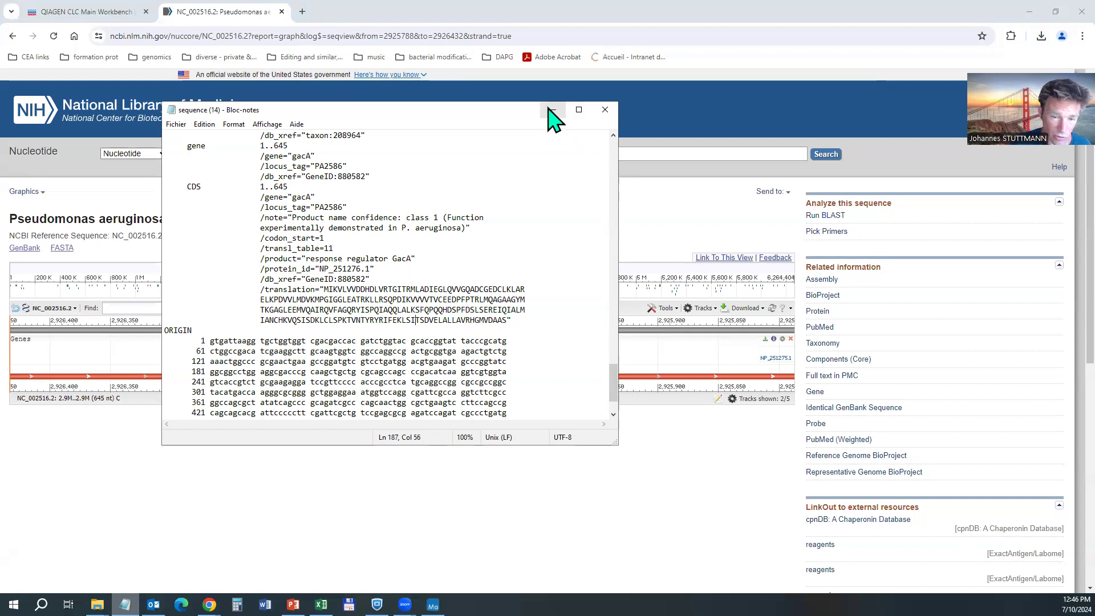
left_click(432, 605)
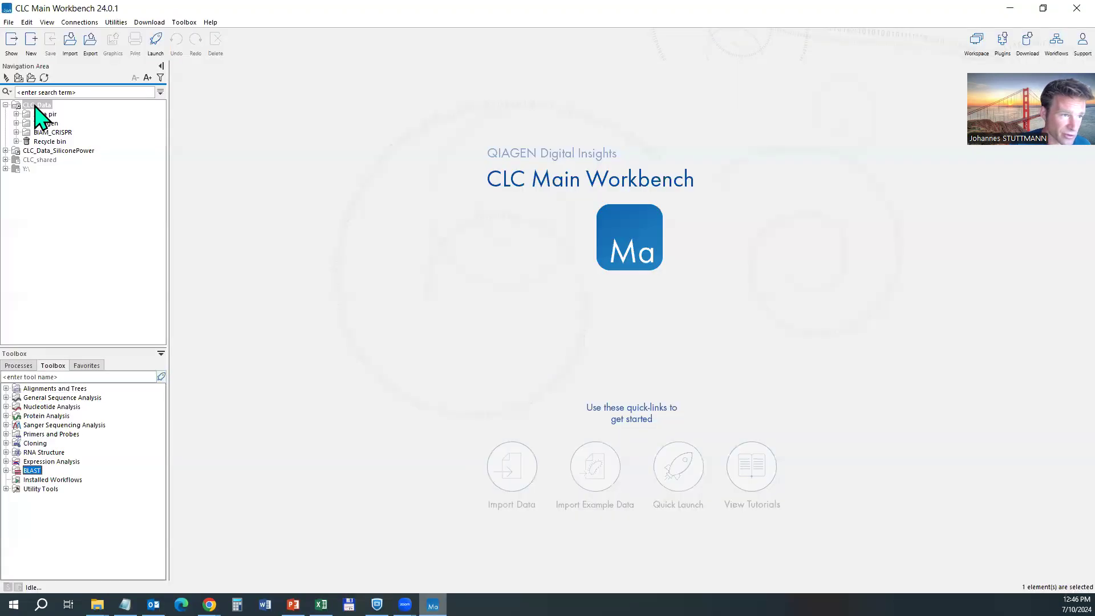
double_click(36, 105)
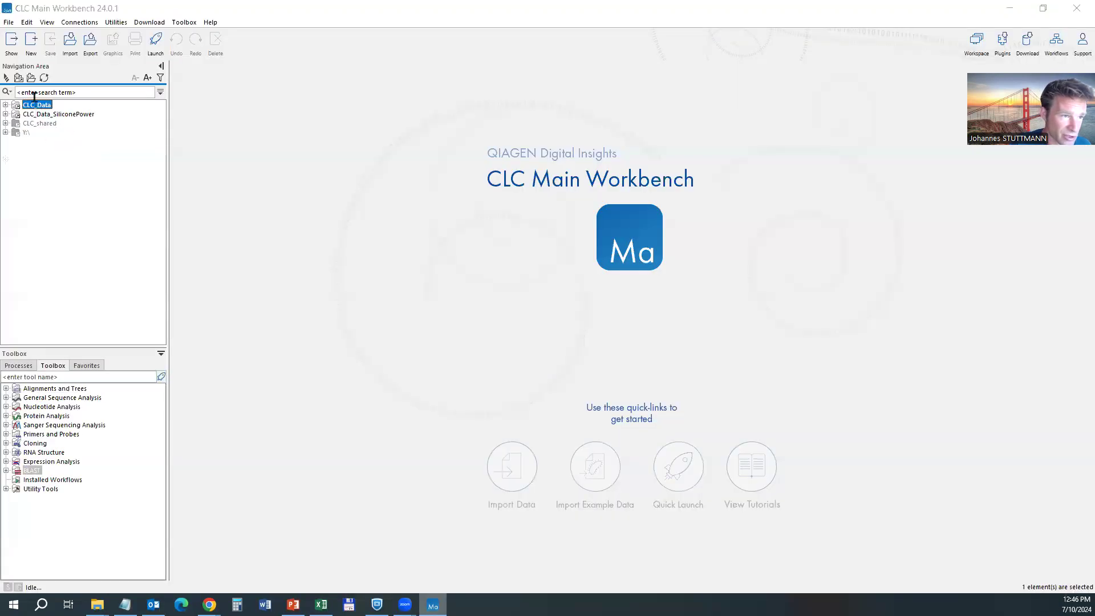
Create a new folder named Demo_temp inside the CLC_Data folder.
right_click(25, 177)
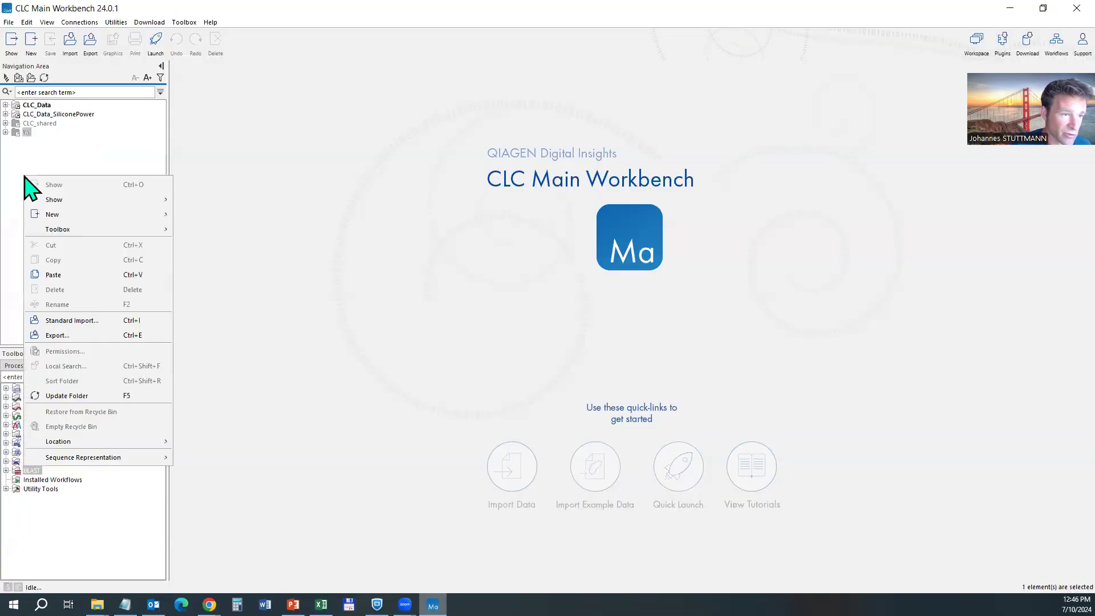
left_click(35, 107)
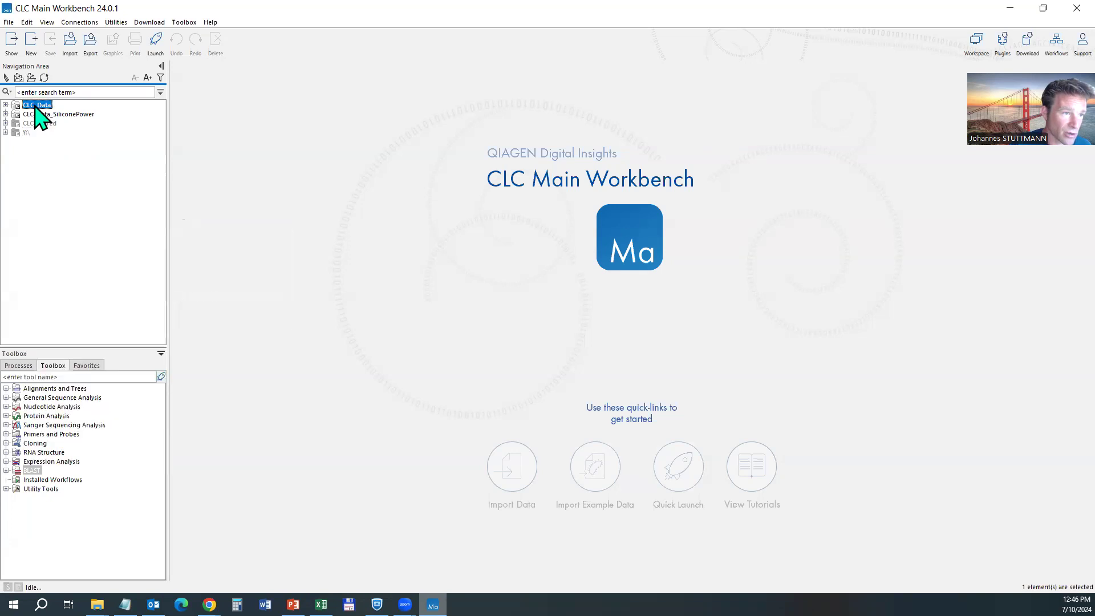
double_click(36, 106)
right_click(37, 106)
mouse_move(75, 143)
left_click(217, 156)
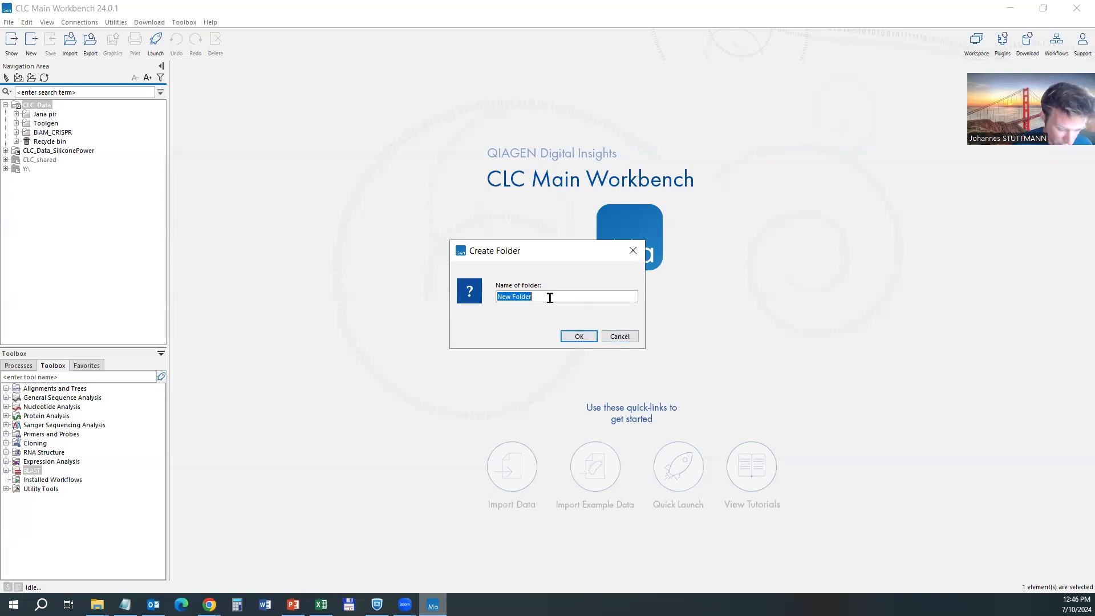
type("Demo_temp")
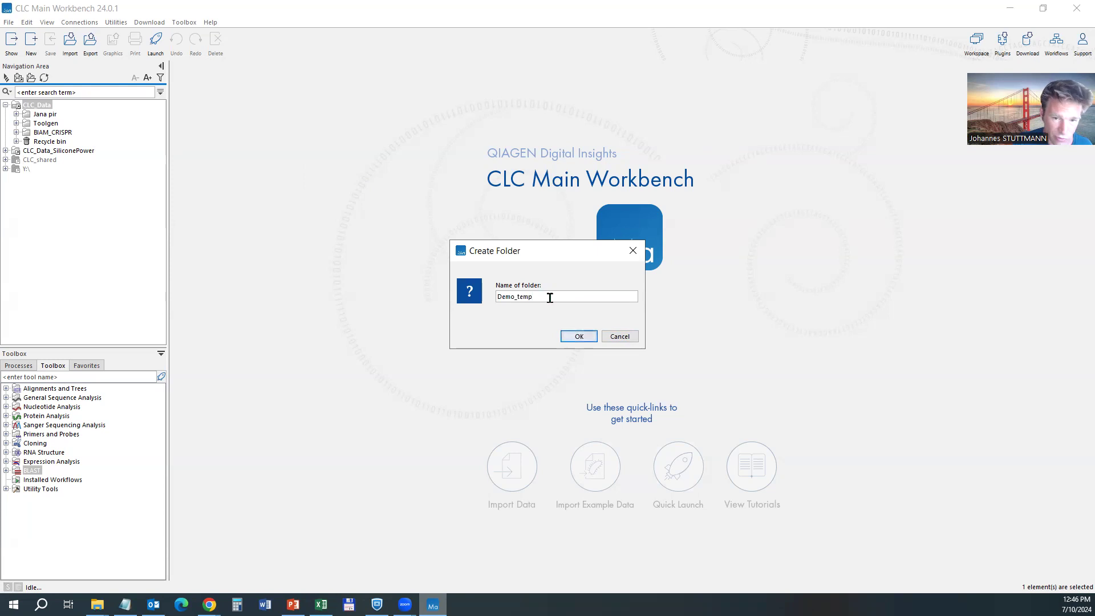
key("Return")
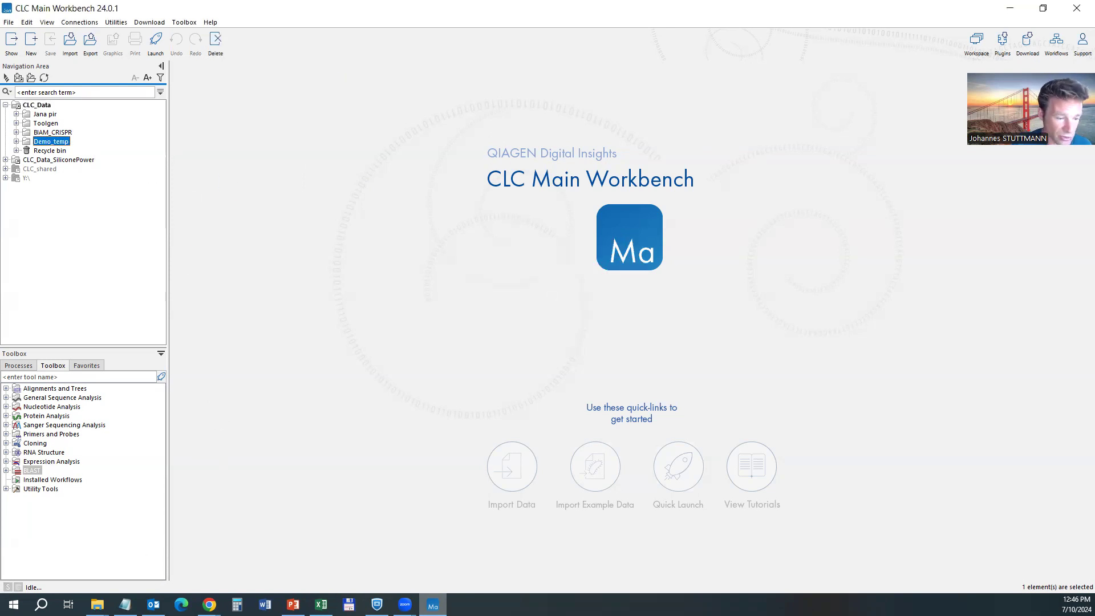
Drag the downloaded GenBank file from Downloads into Demo_temp, then close Explorer.
mouse_move(97, 605)
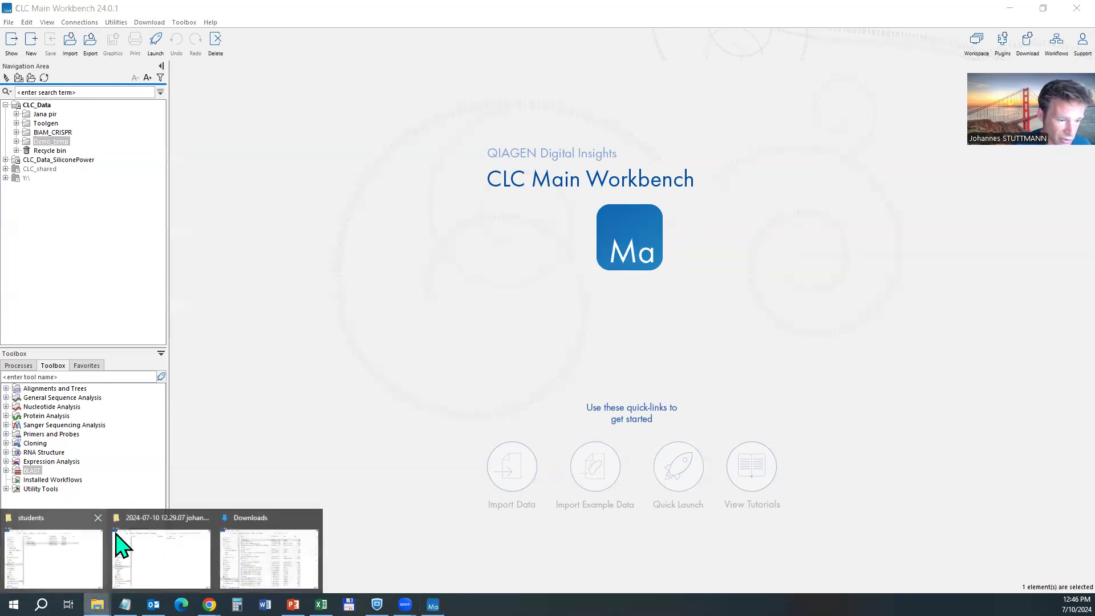
left_click(306, 558)
left_click_drag(211, 233, 51, 142)
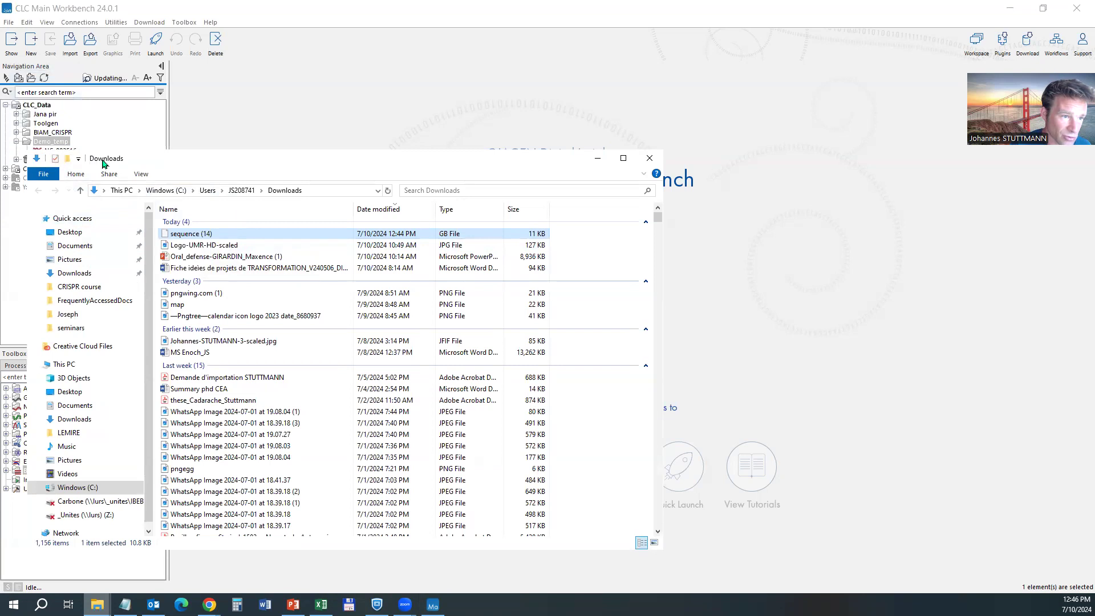
left_click(658, 186)
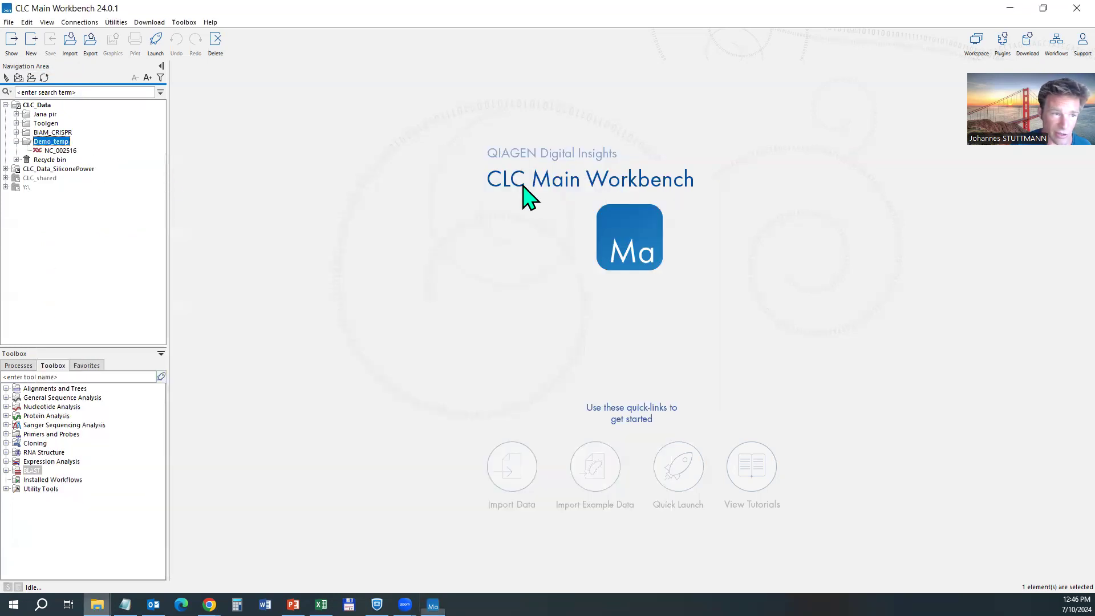
left_click(55, 150)
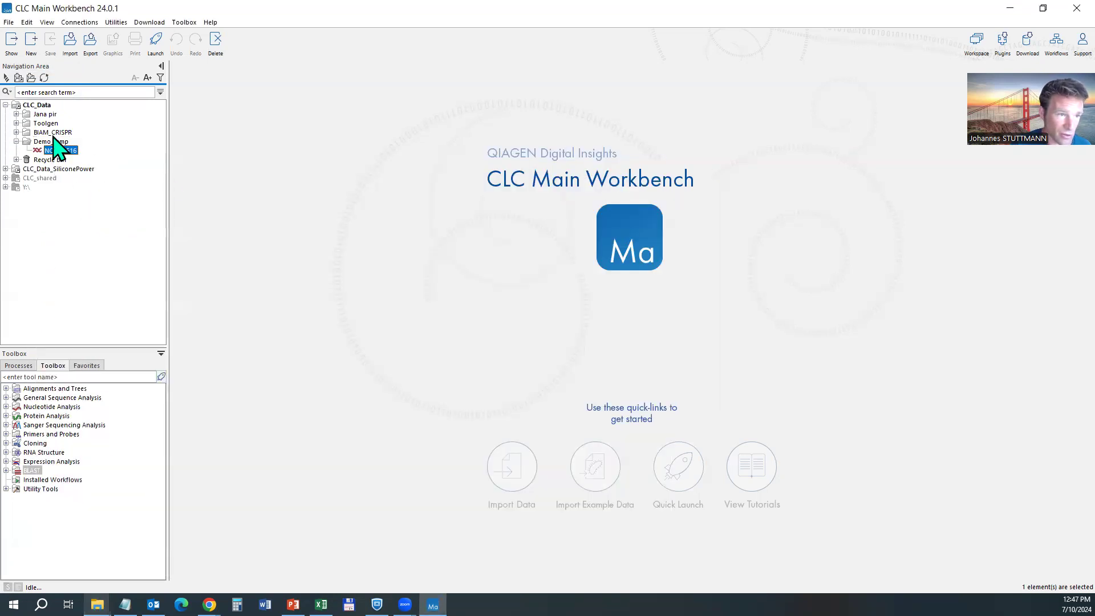
Start a Search for Sequences at NCBI from the Download menu.
left_click(1027, 39)
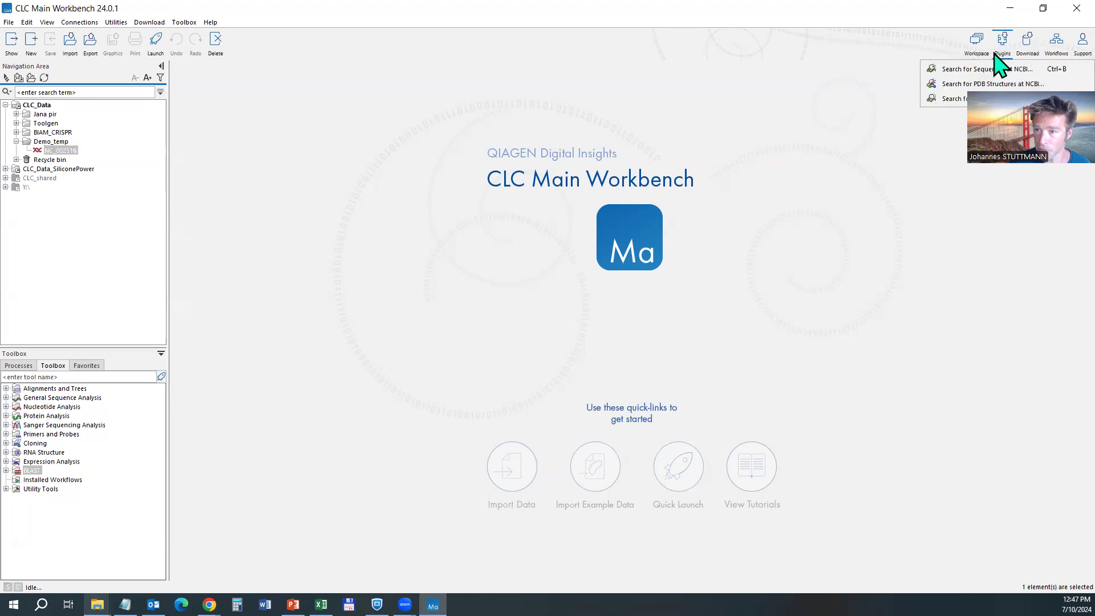
left_click(987, 69)
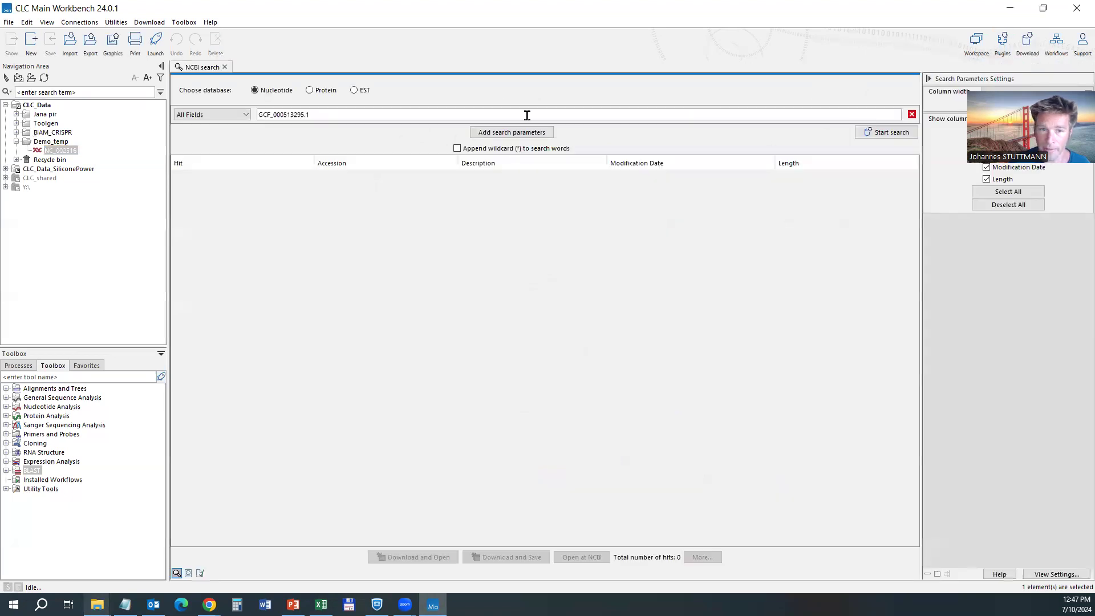
key("alt+Tab")
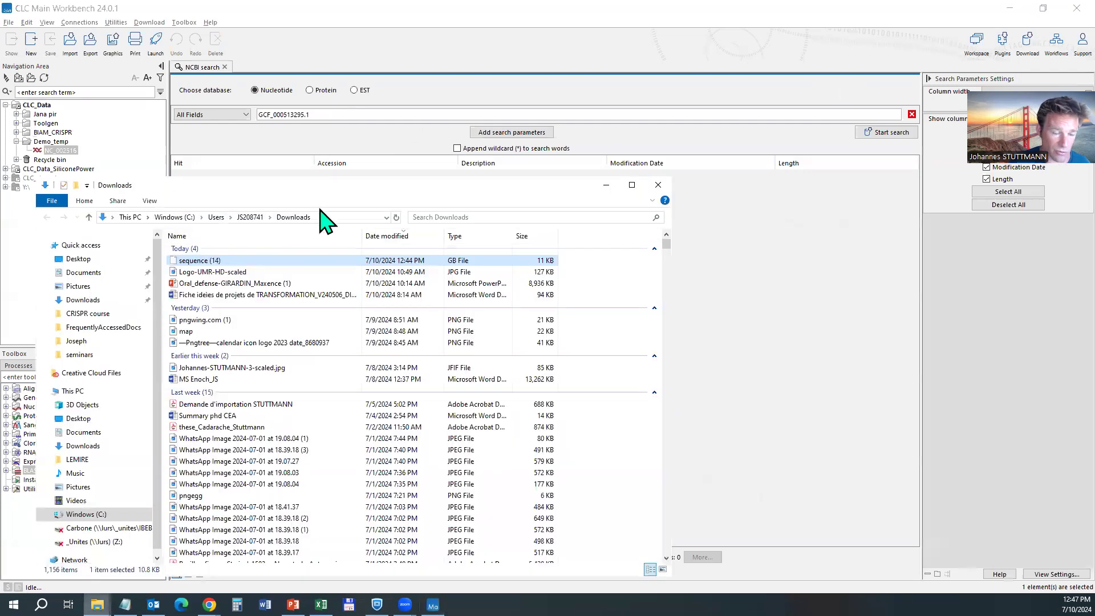
Show the browser's PAO1 record as GenBank (full) and copy accession NC_002516.2.
key("alt+Tab")
key("alt+Tab")
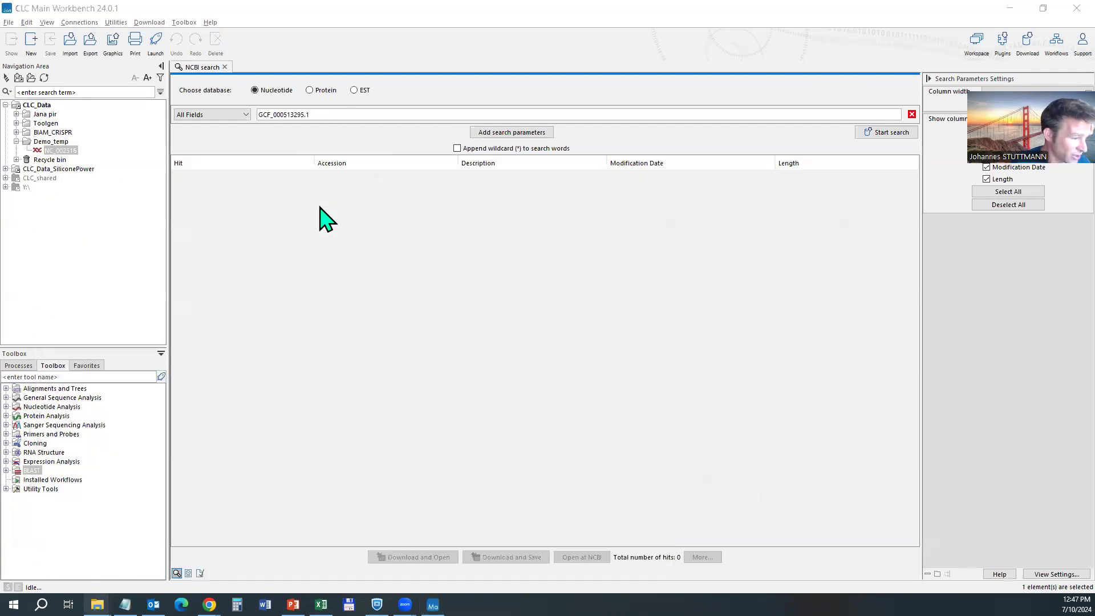
key("alt+Tab")
left_click(41, 192)
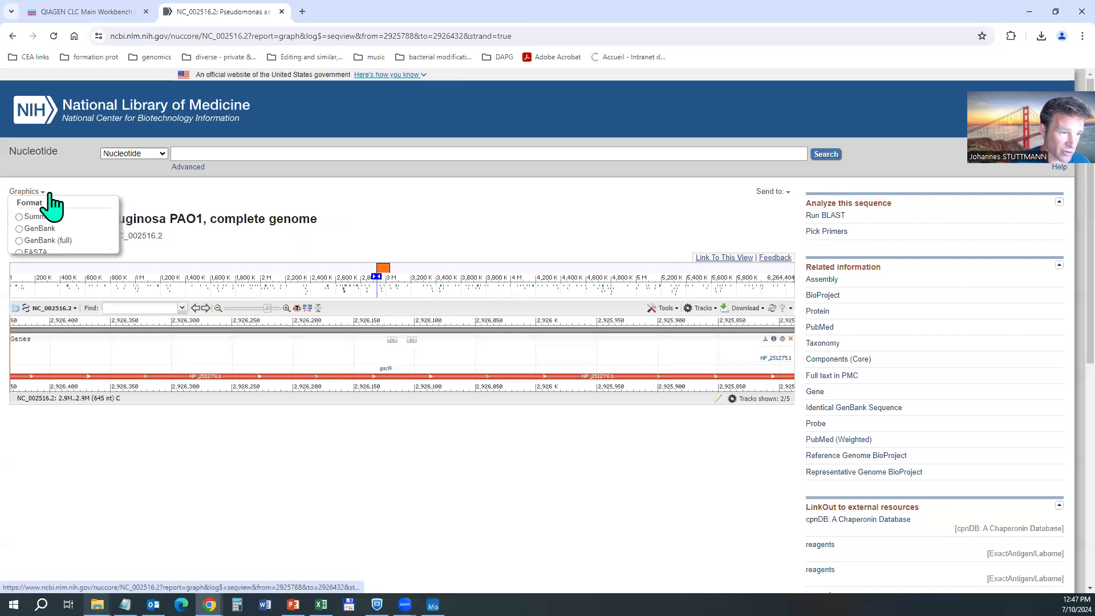
left_click(48, 244)
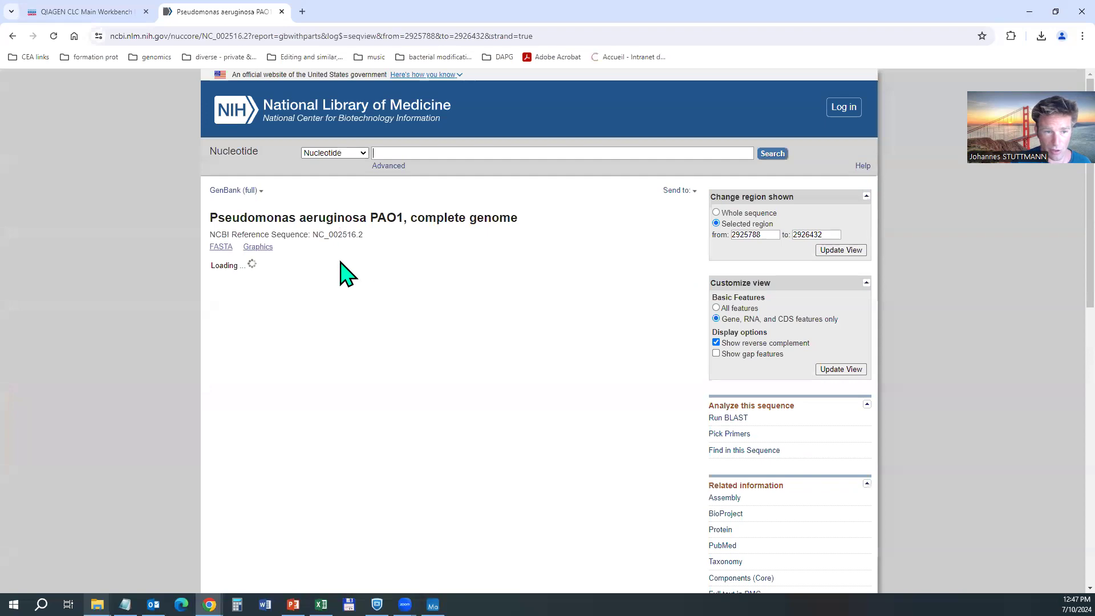
left_click_drag(365, 235, 324, 232)
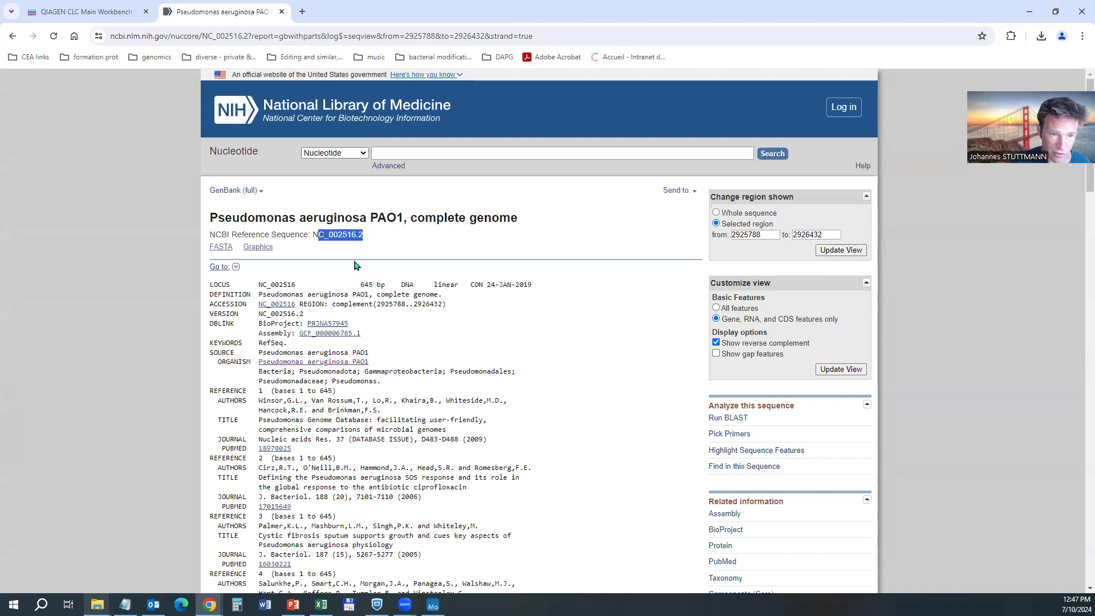
key("alt+Tab")
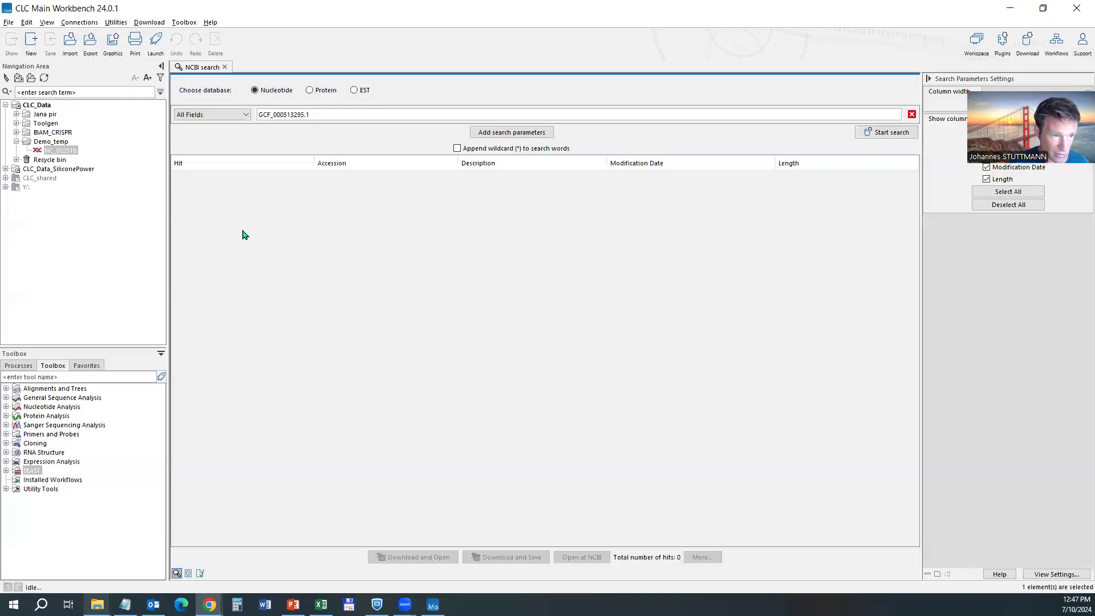
left_click(61, 150)
Delete the imported NC_002516 and search NCBI Nucleotide for NC_002516.2, yielding the PAO1 genome hit.
key("Delete")
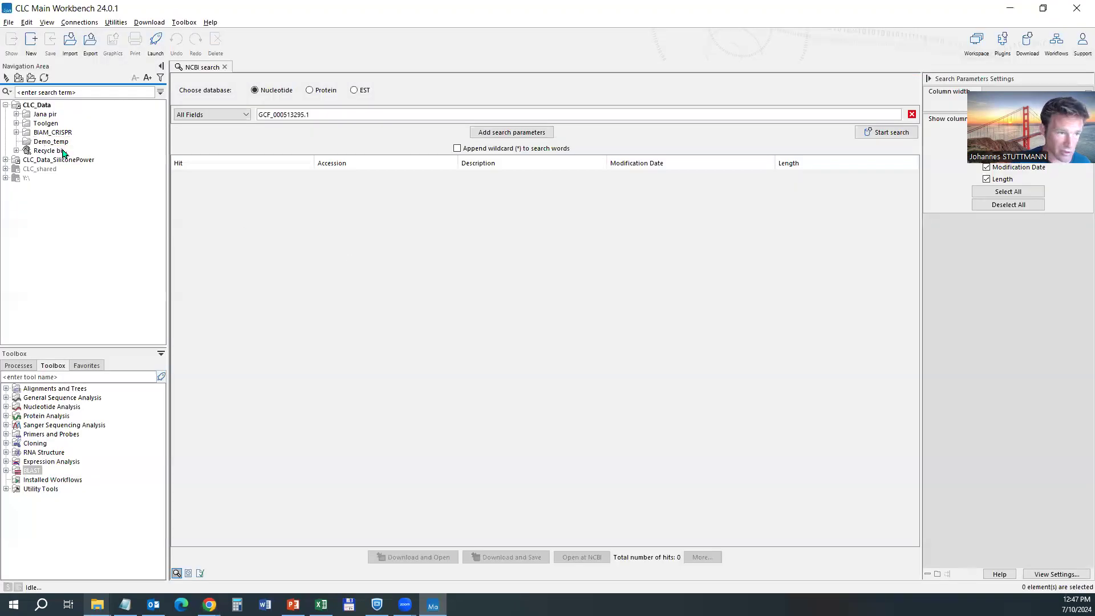
triple_click(364, 117)
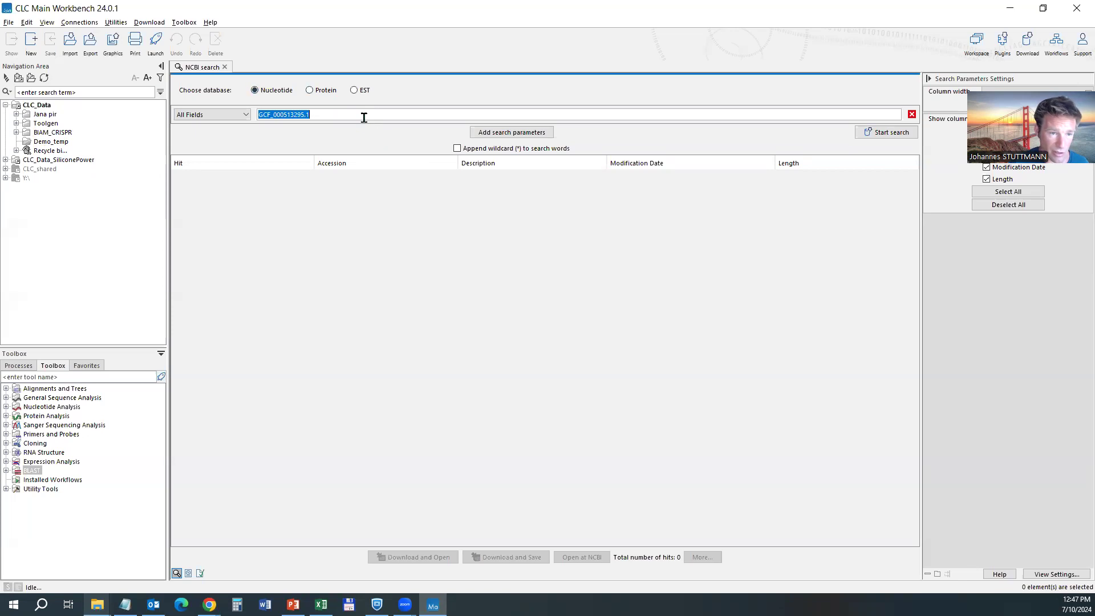
type("NC_002516.2")
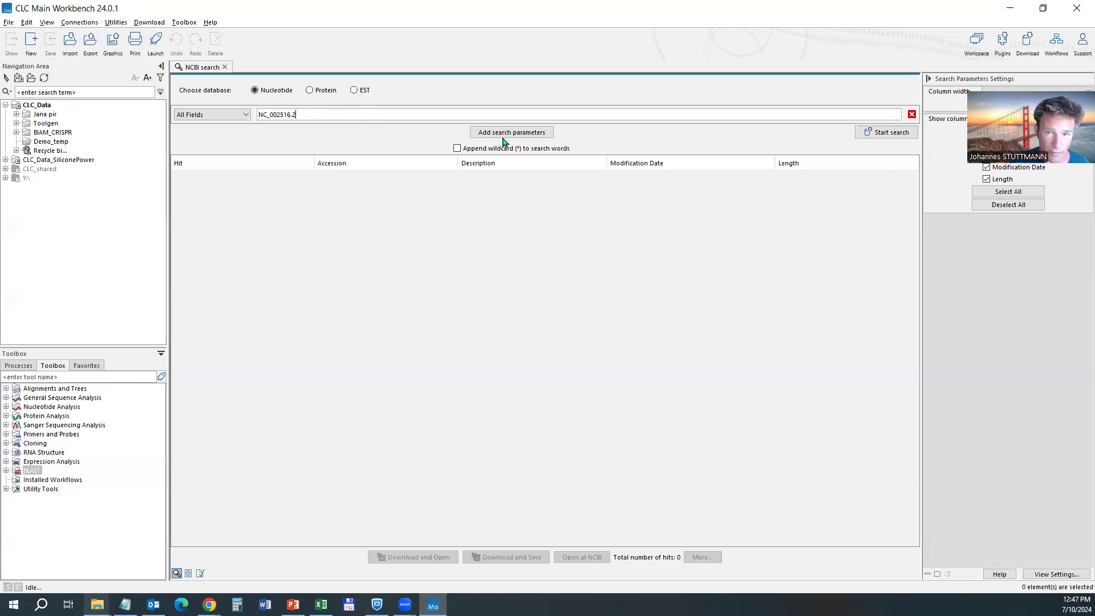
left_click(883, 132)
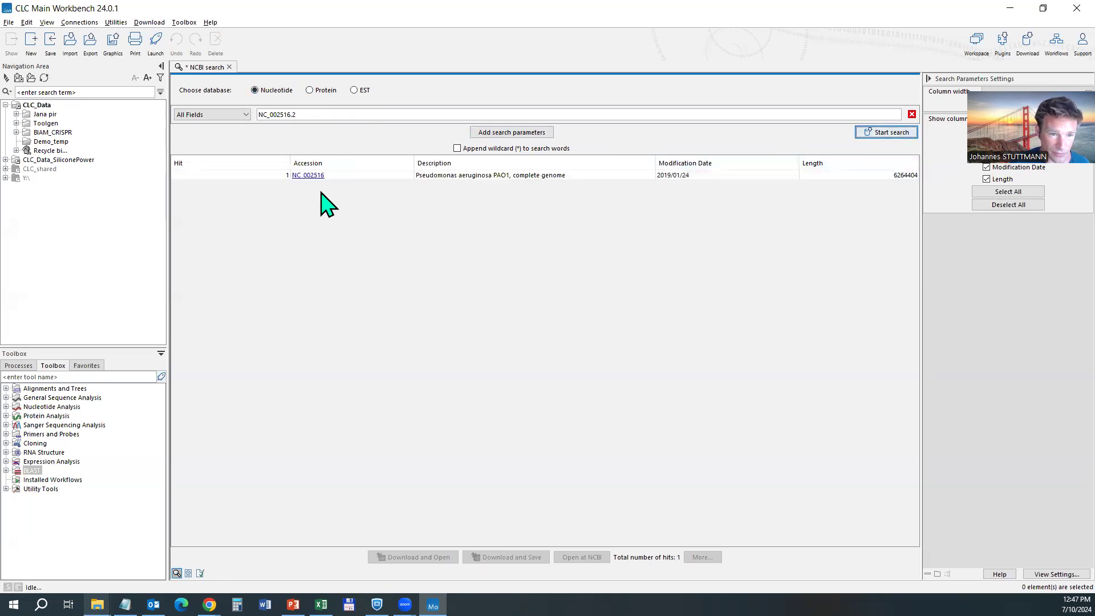
left_click(308, 175)
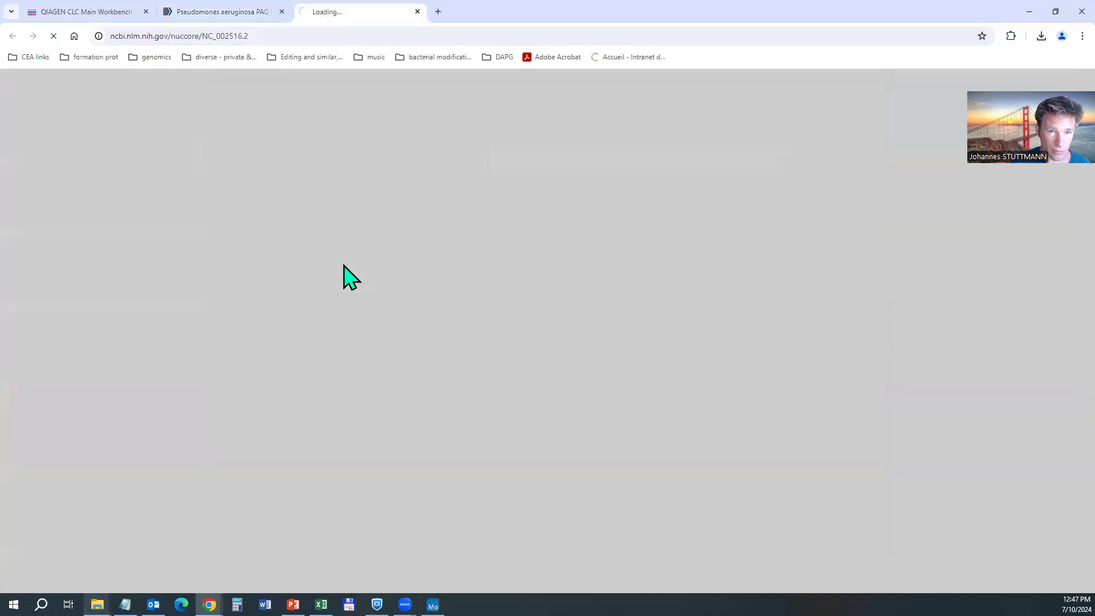
key("alt+Tab")
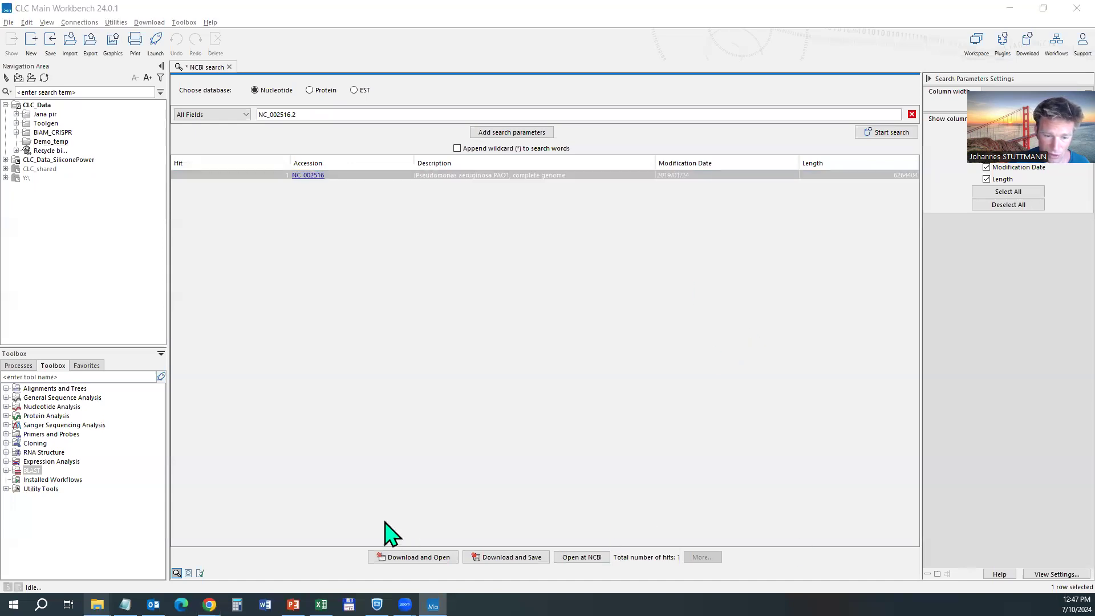
Download and open the PAO1 complete genome hit, enlarging the lower download pane.
left_click(417, 561)
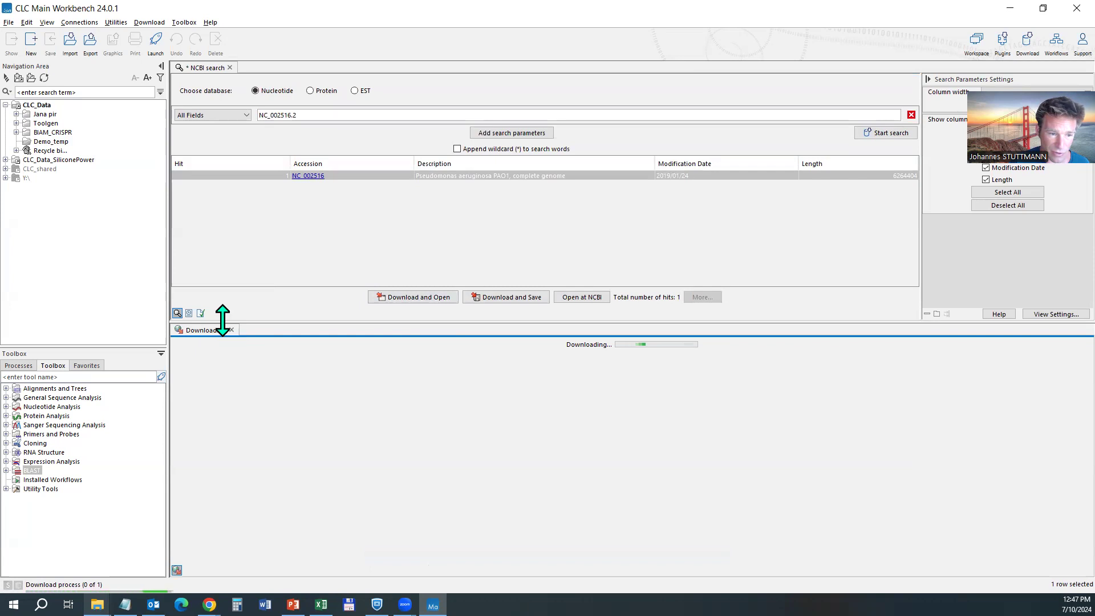
left_click_drag(222, 318, 228, 274)
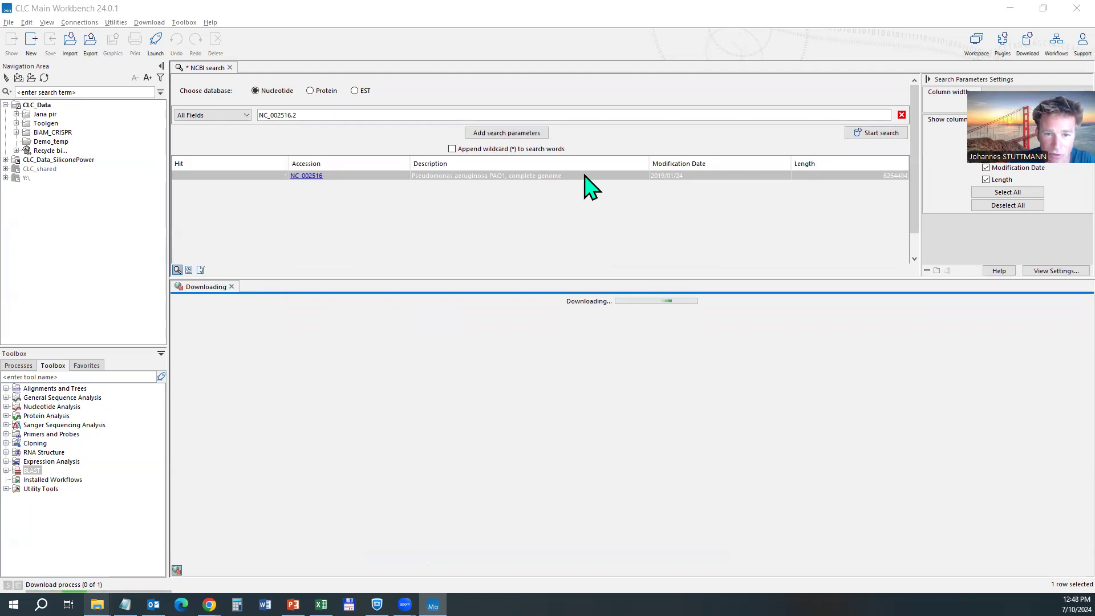
left_click(529, 177)
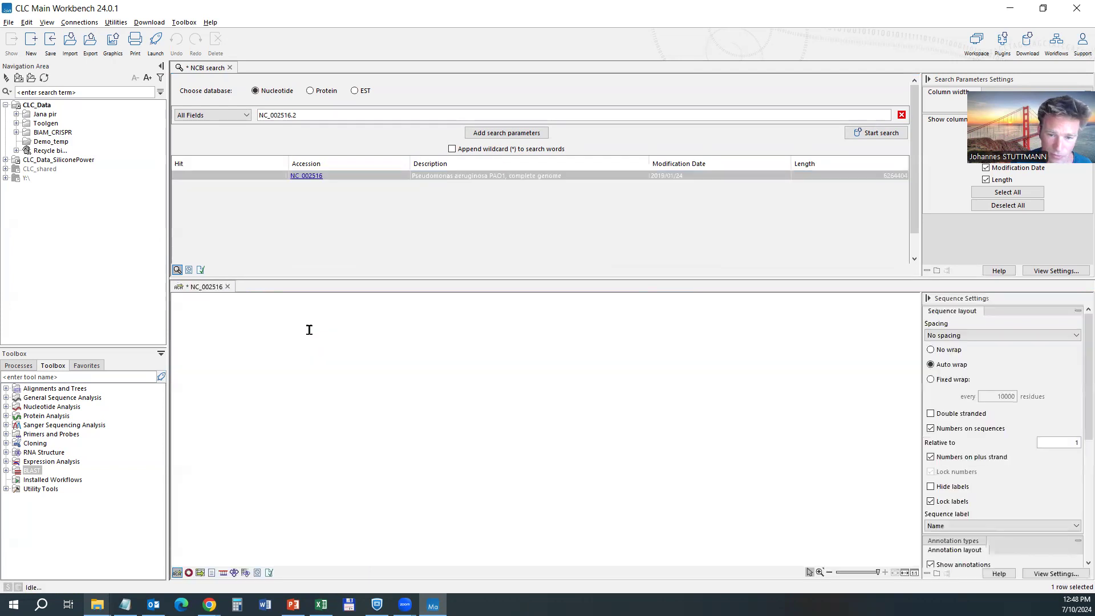
Close the NCBI search tab without saving it.
scroll(313, 378, "down", 3)
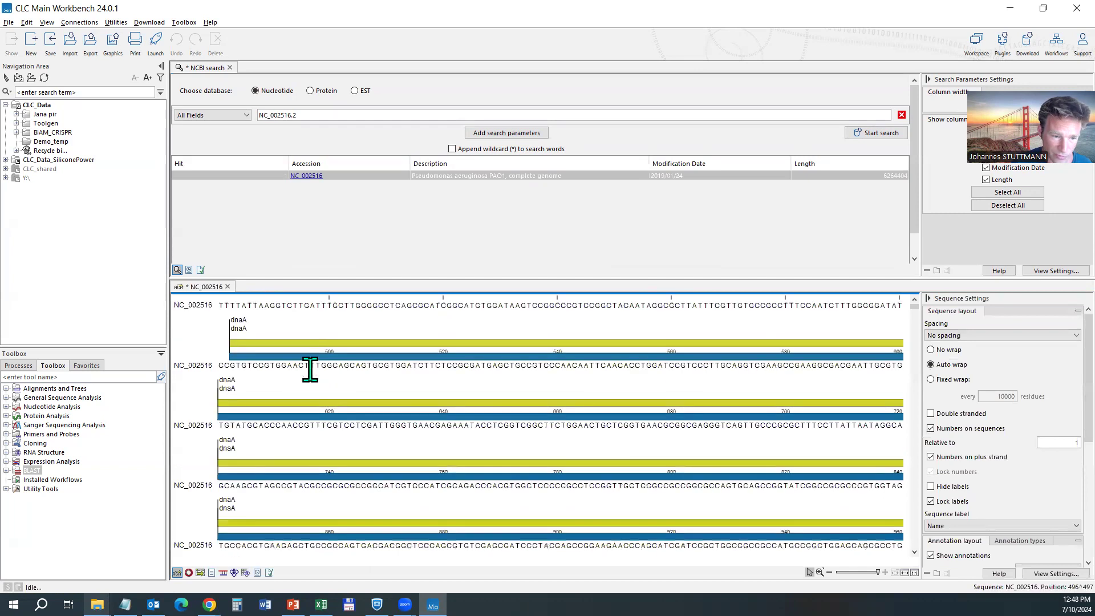
scroll(318, 380, "down", 1)
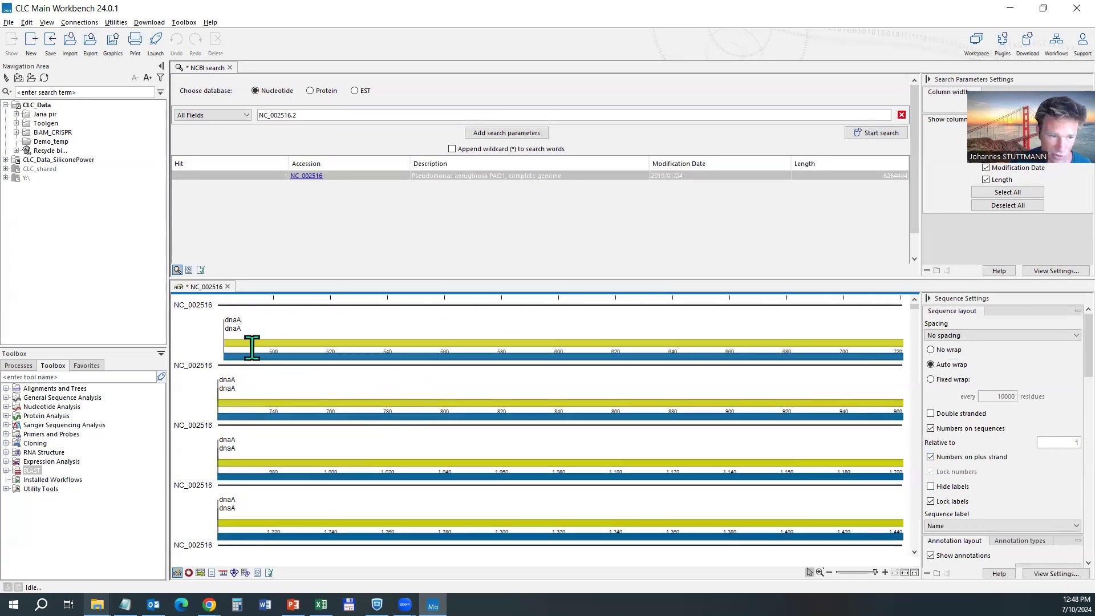
left_click(230, 67)
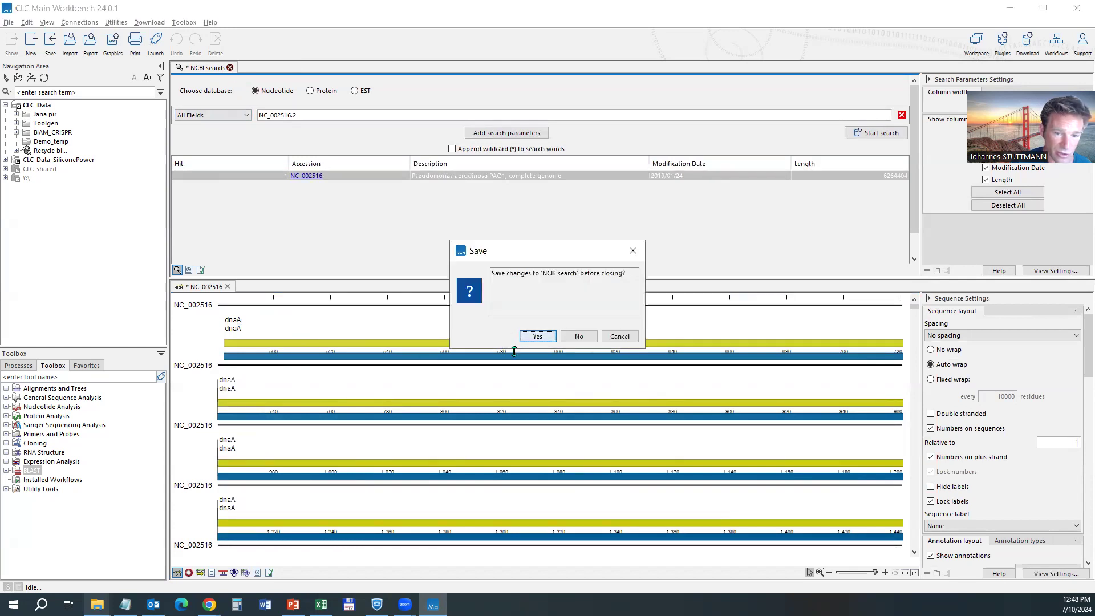
left_click(579, 338)
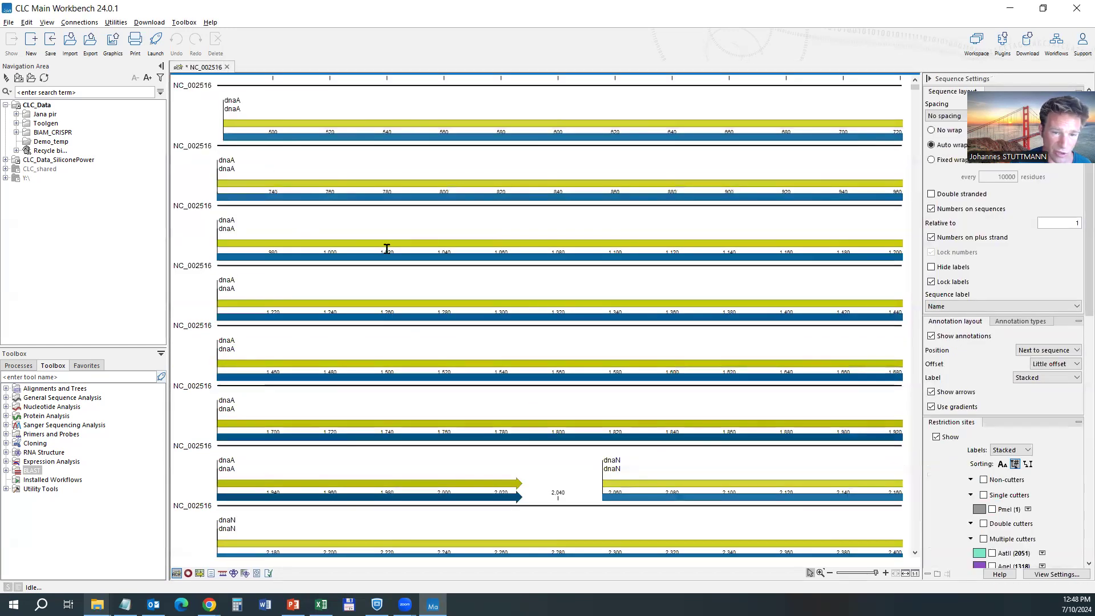
Zoom into the genome start and inspect the dnaA CDS annotation, then deselect it.
scroll(525, 250, "down", 7)
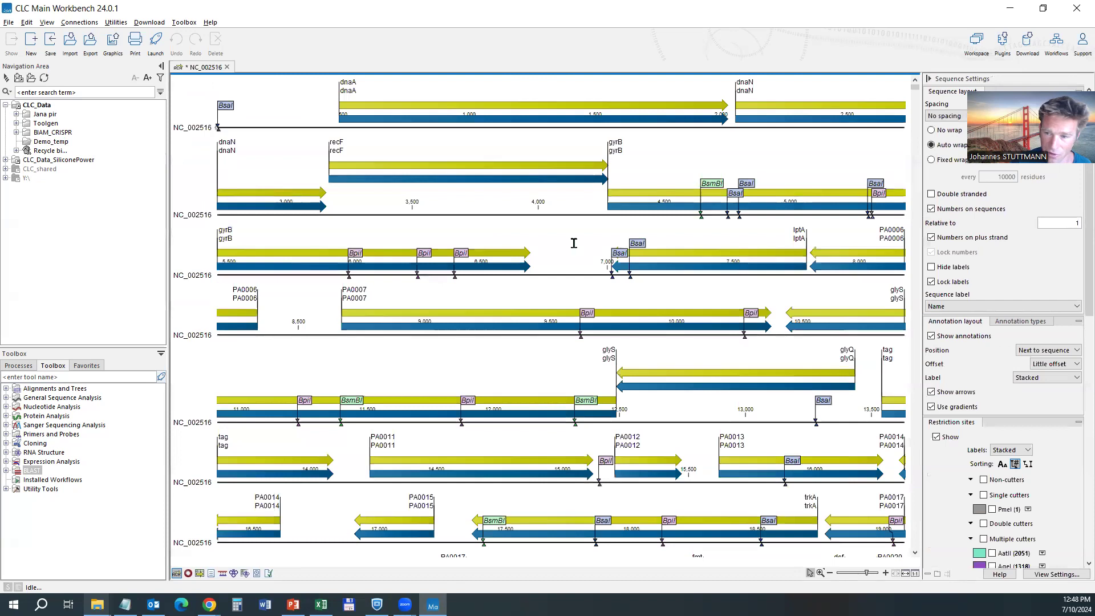
scroll(558, 249, "down", 2)
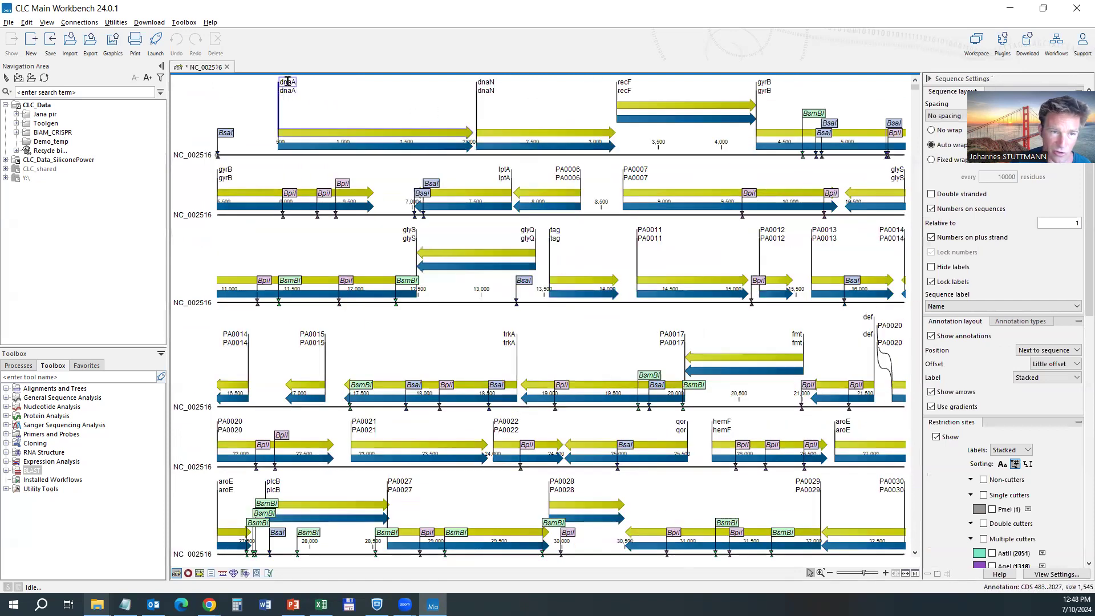
left_click(339, 131)
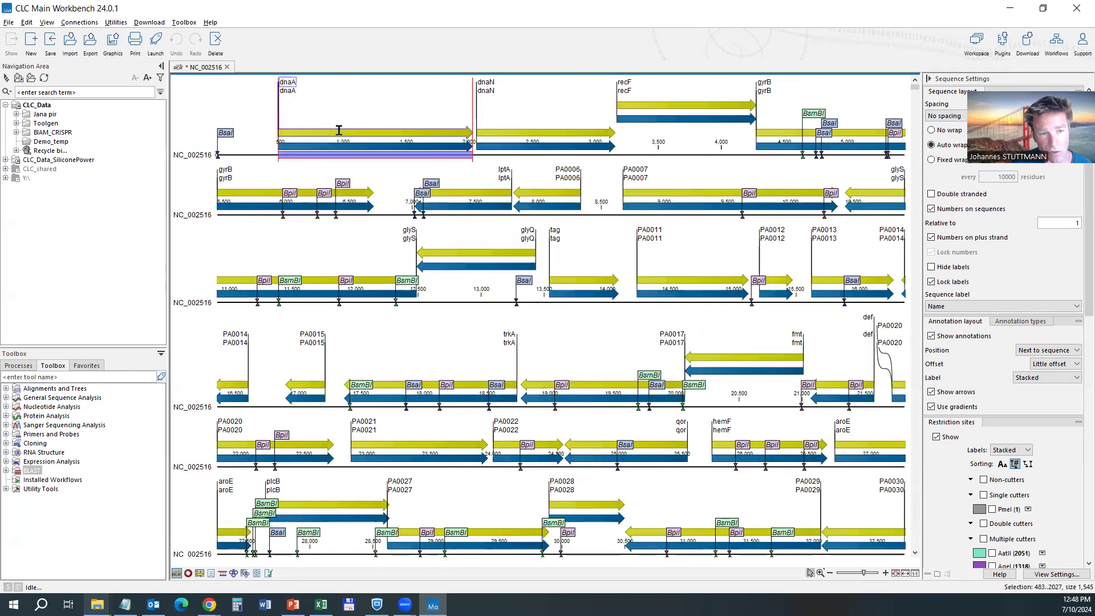
mouse_move(339, 131)
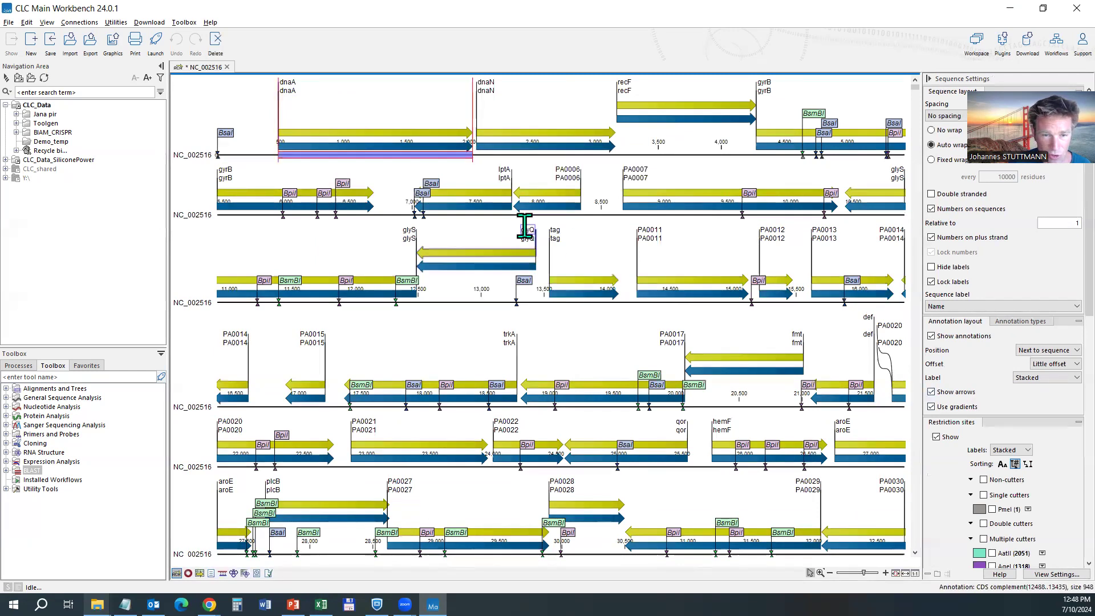
scroll(487, 171, "up", 3)
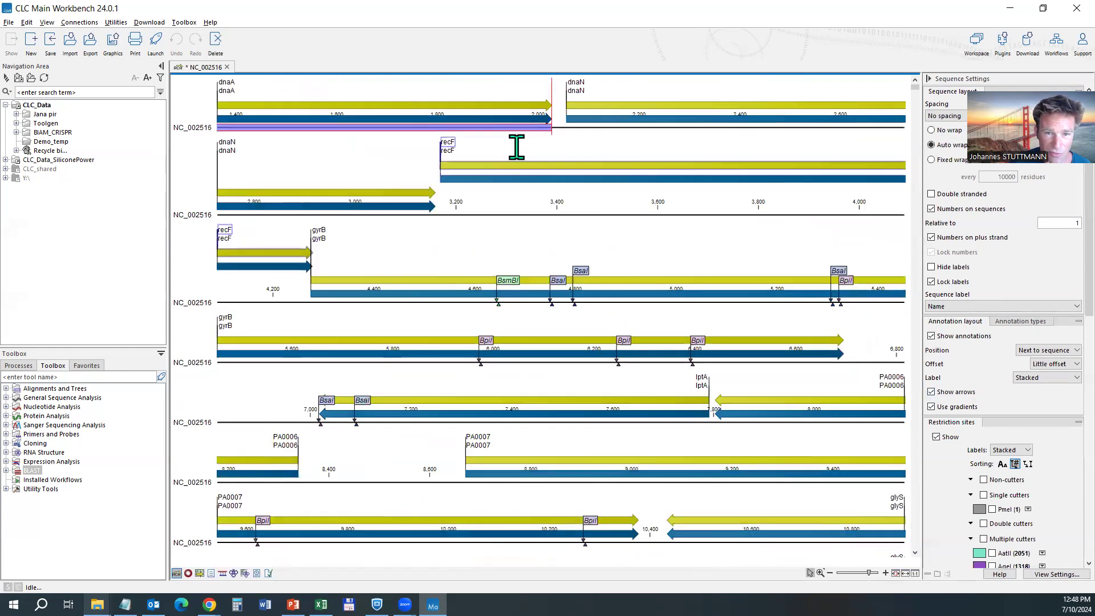
scroll(516, 148, "up", 3)
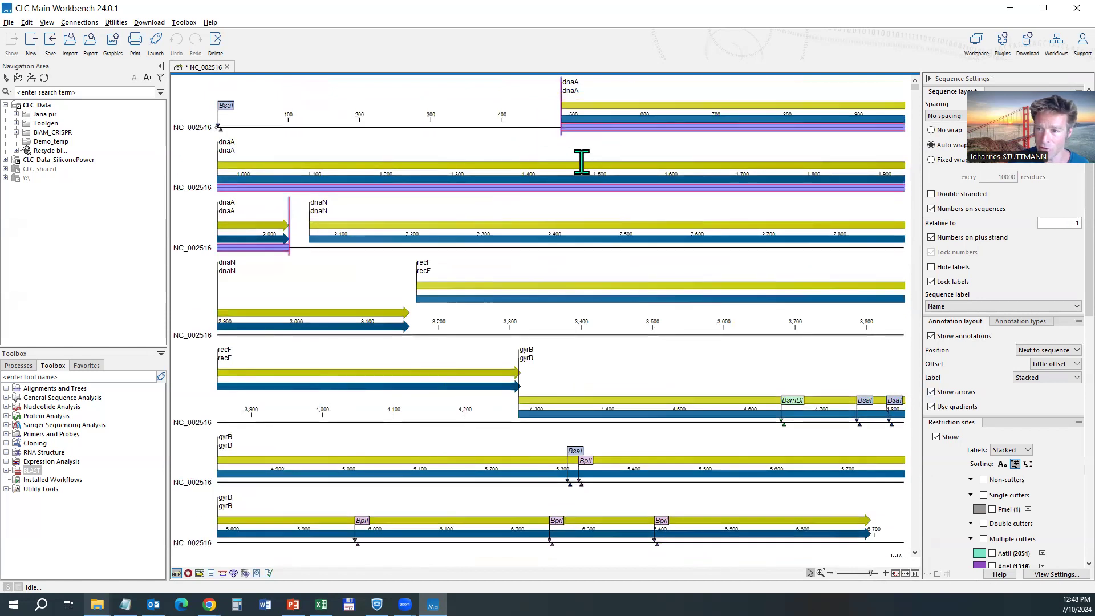
left_click(581, 163)
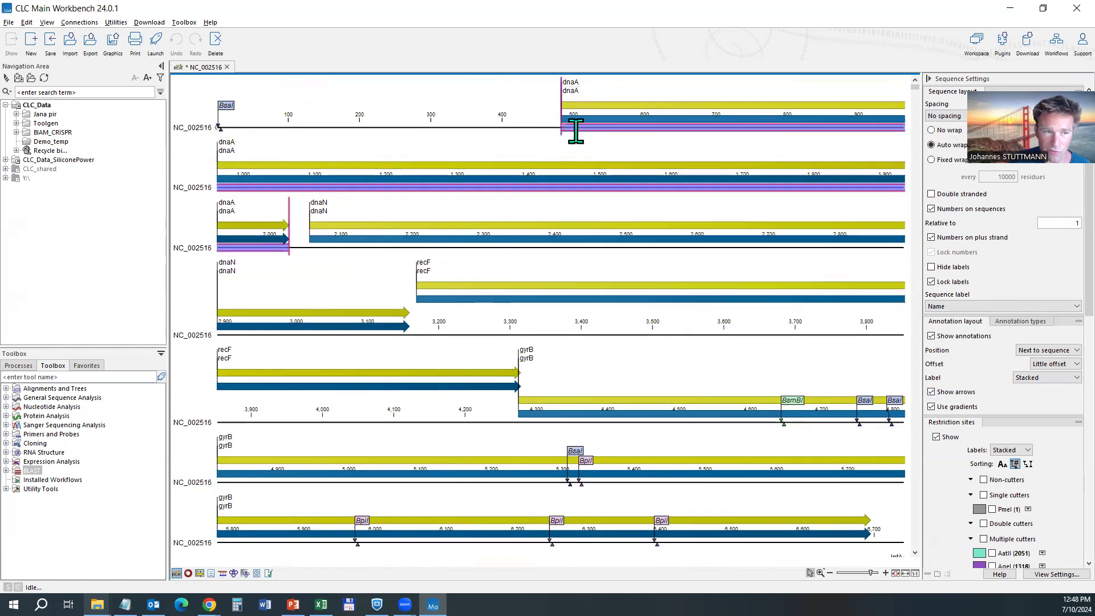
left_click(266, 86)
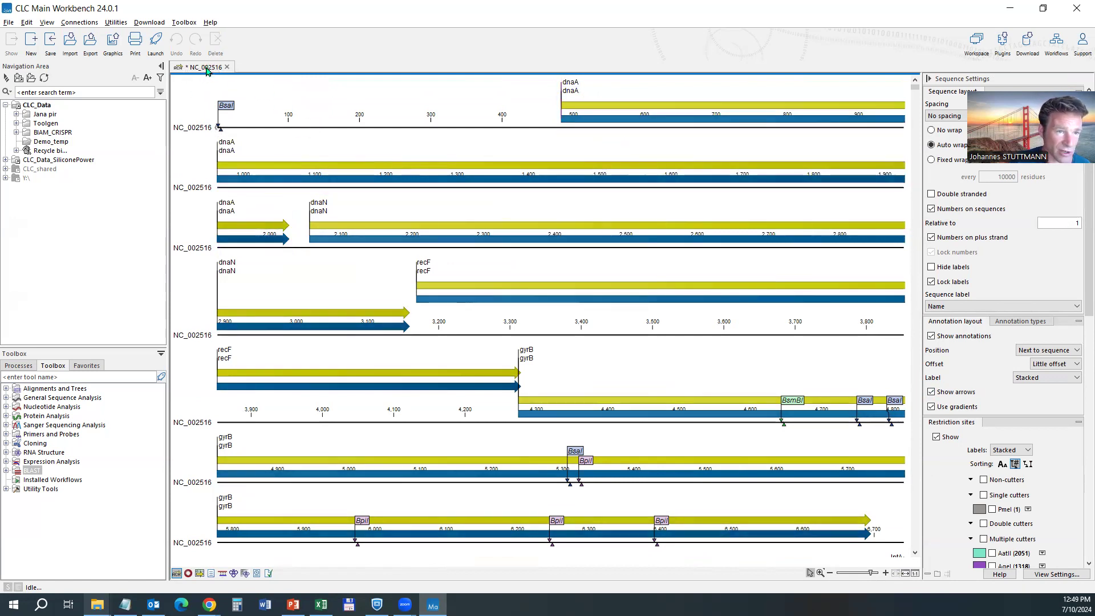
Save NC_002516 into Demo_temp, then close, reopen and close its view again.
left_click_drag(215, 114, 53, 144)
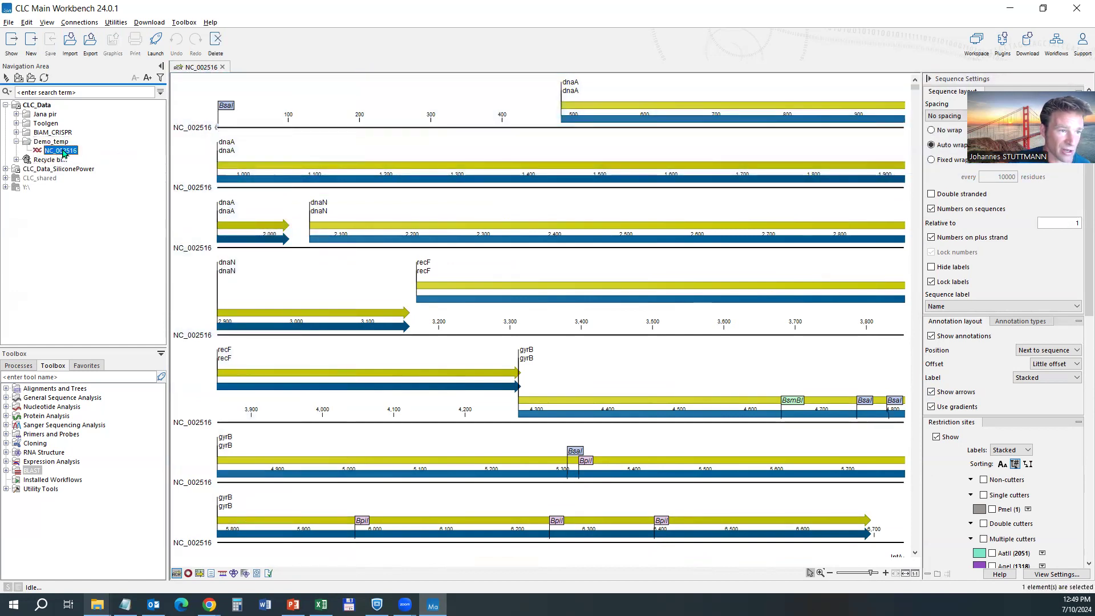
left_click(60, 151)
left_click(223, 67)
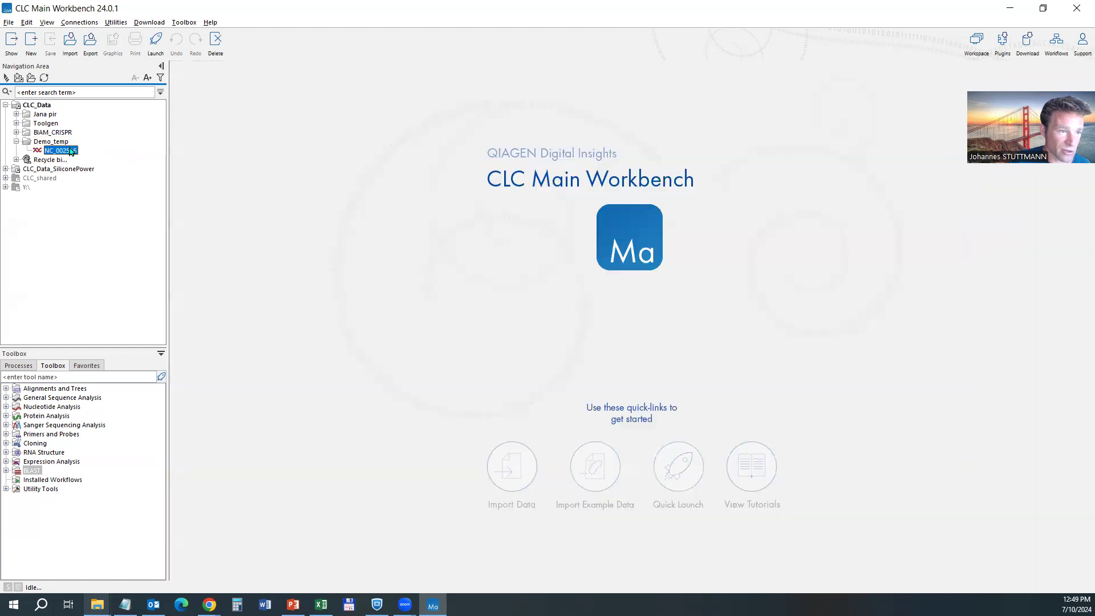
double_click(59, 150)
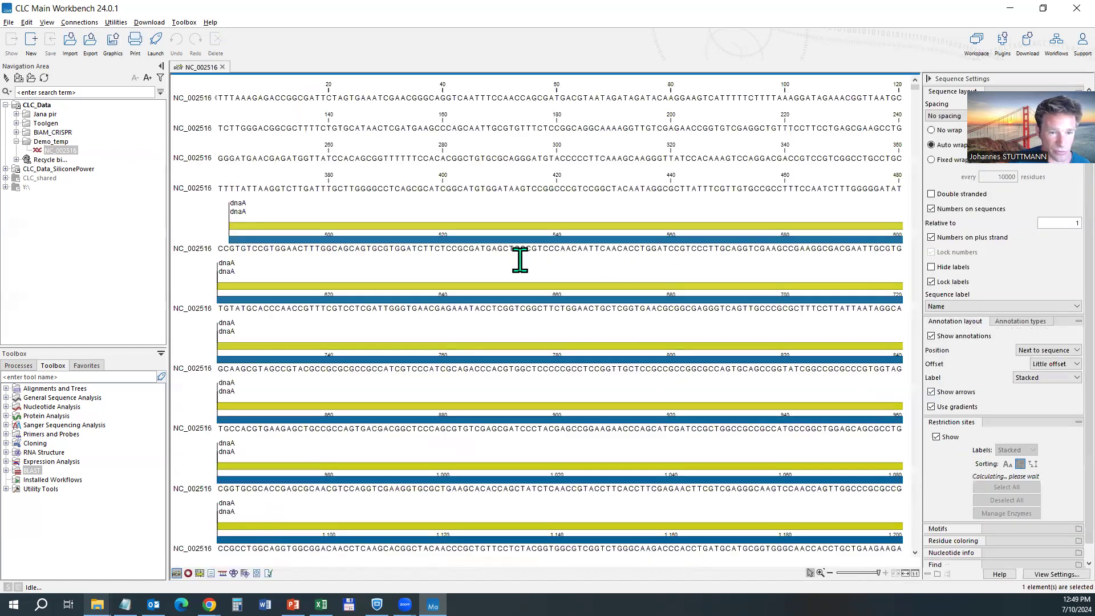
scroll(490, 288, "down", 10)
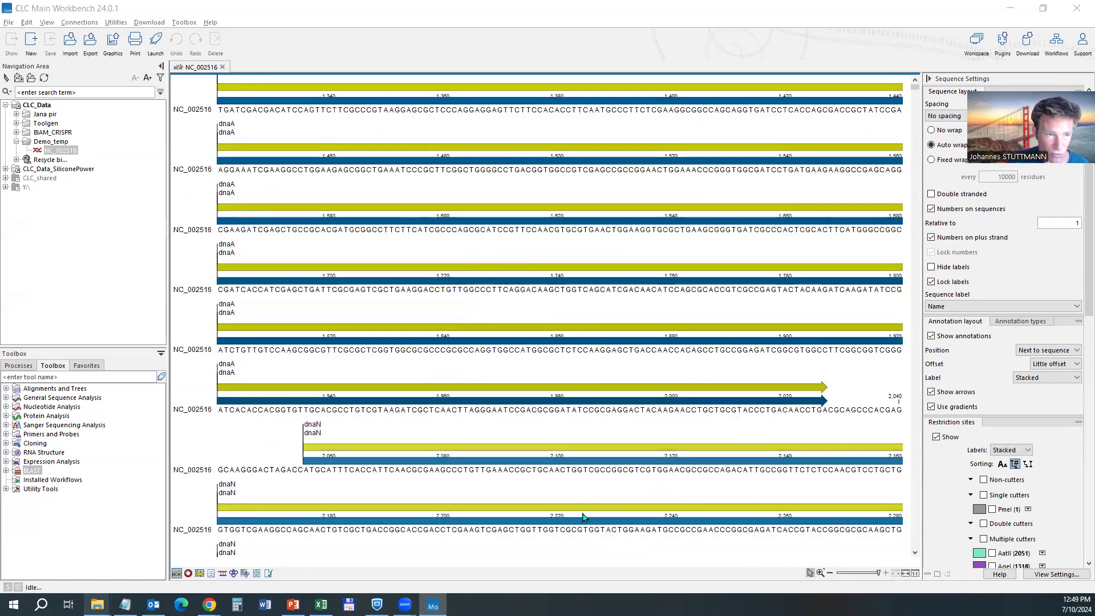
left_click(223, 68)
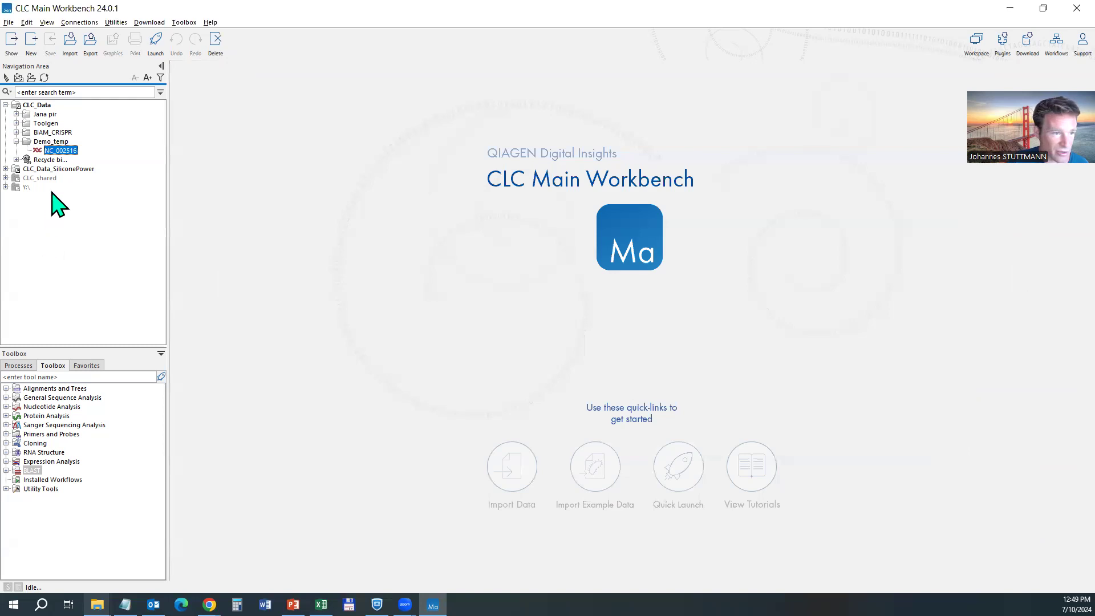
Reopen NC_002516, switch No wrap then Auto wrap, and toggle Double stranded on and off.
left_click(58, 150)
double_click(57, 151)
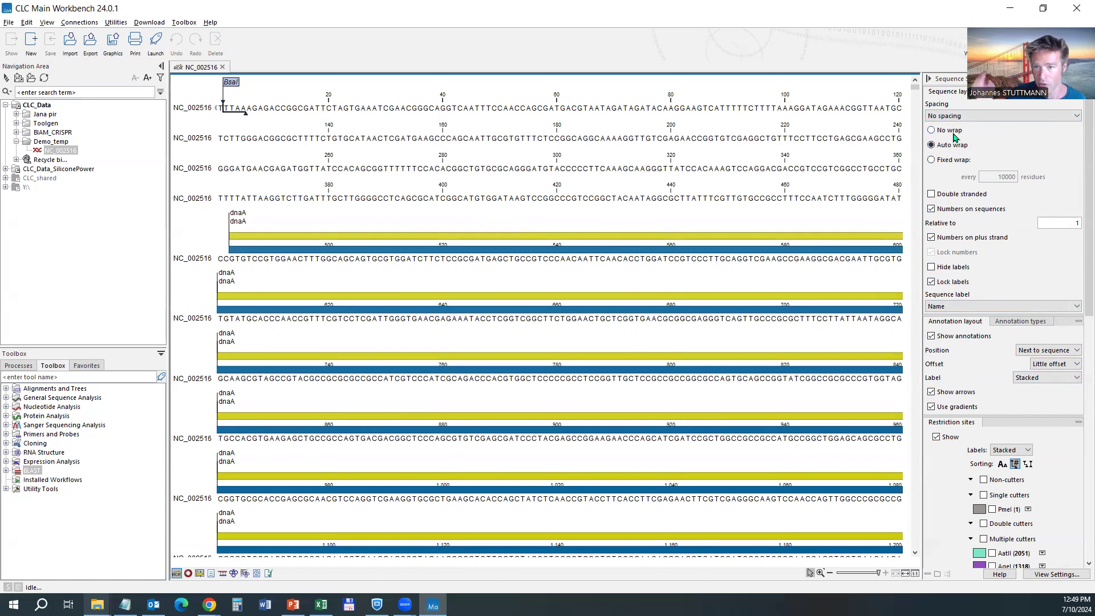
left_click(932, 130)
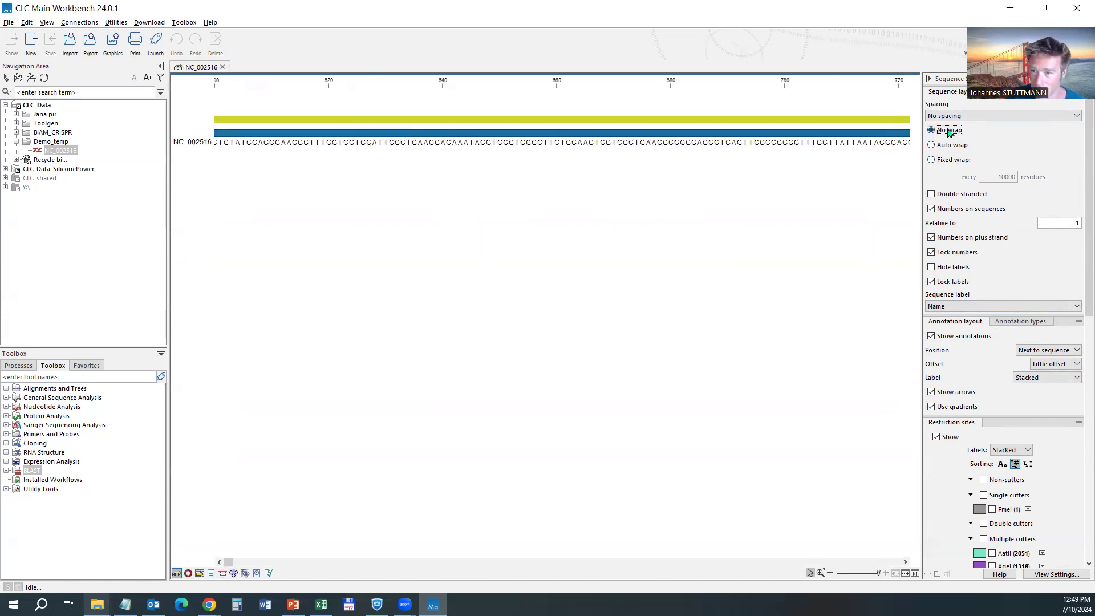
left_click(949, 147)
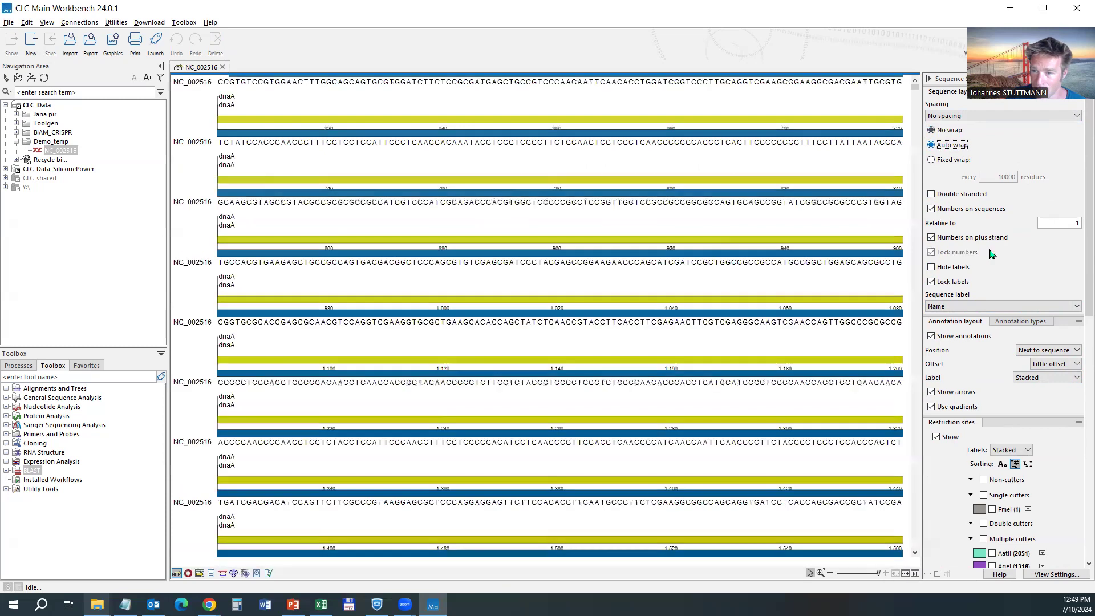
left_click(957, 196)
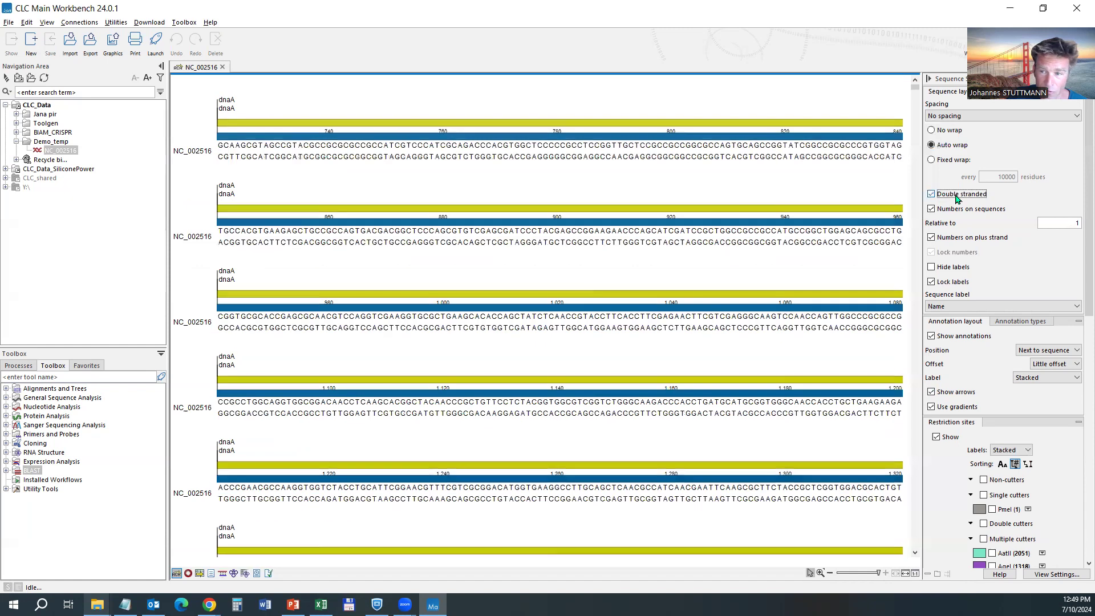
left_click(957, 195)
scroll(992, 234, "down", 3)
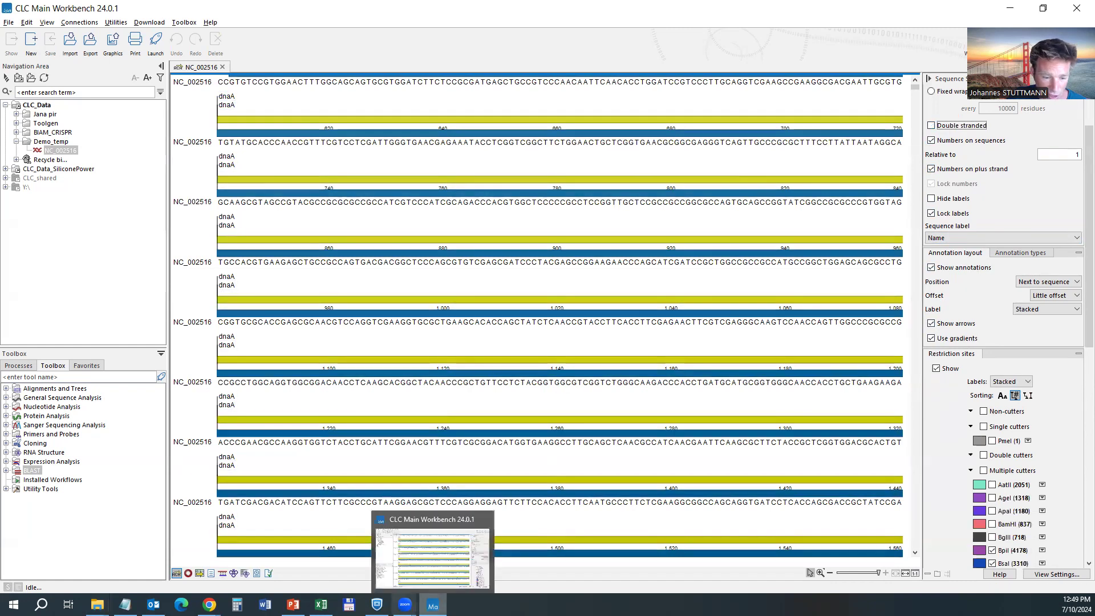
left_click(126, 605)
scroll(256, 308, "down", 2)
scroll(239, 336, "up", 6)
scroll(227, 342, "up", 5)
scroll(227, 320, "down", 3)
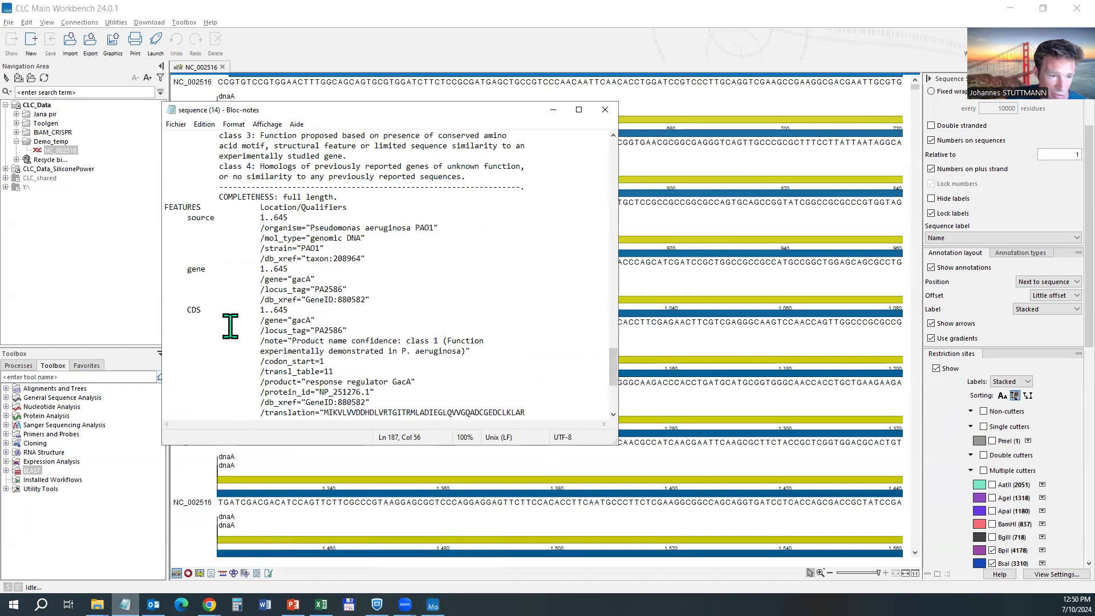
left_click_drag(190, 269, 284, 299)
left_click_drag(187, 217, 317, 326)
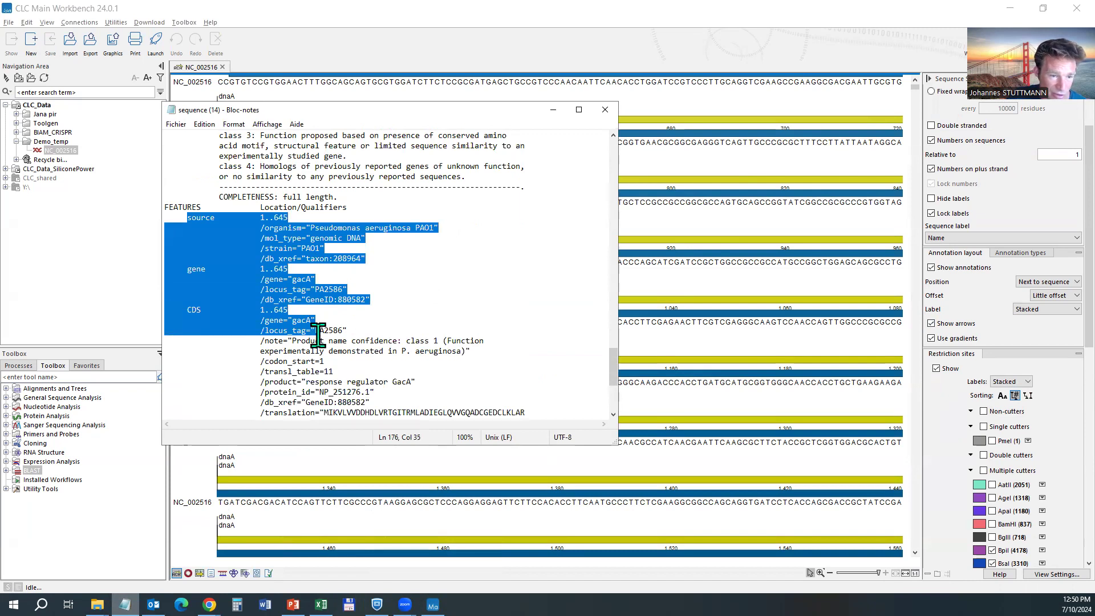
left_click(179, 207)
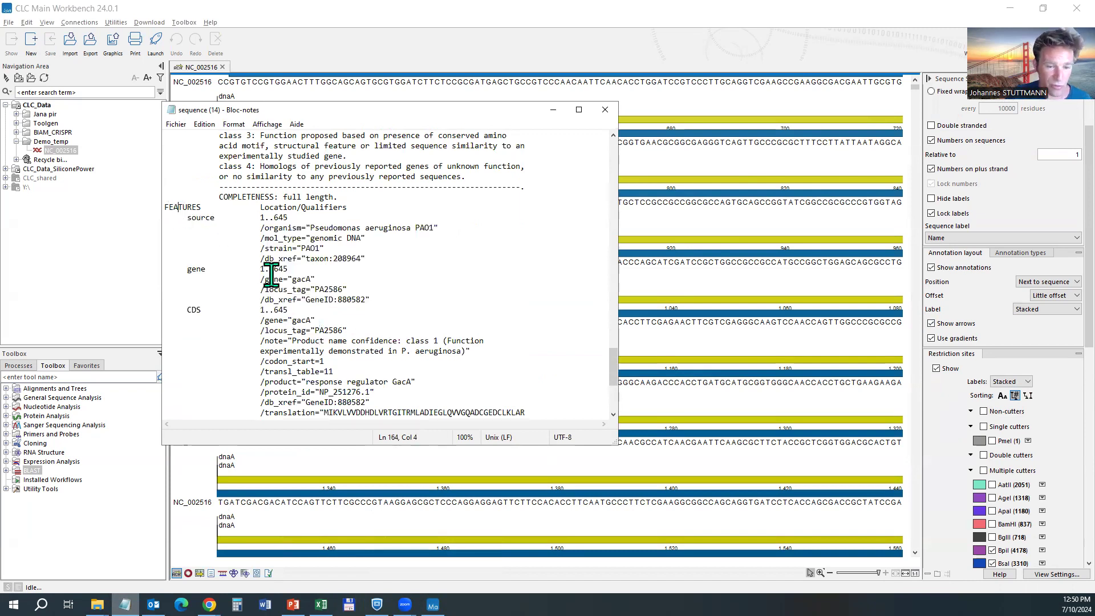
left_click(553, 111)
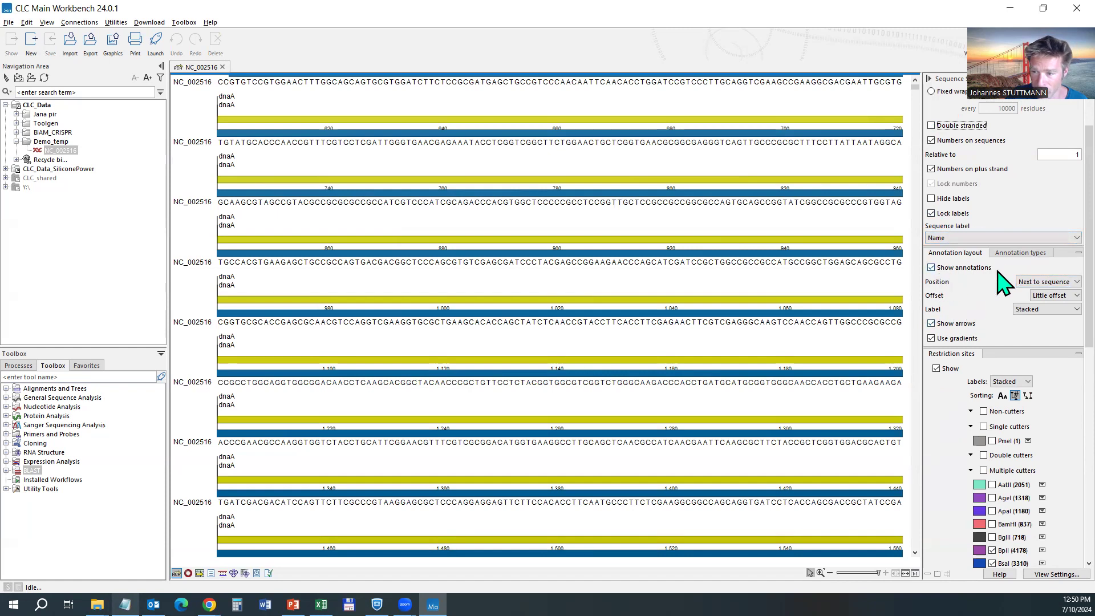
Uncheck Gene under Annotation types so only CDS tracks like dnaA remain.
left_click(1028, 254)
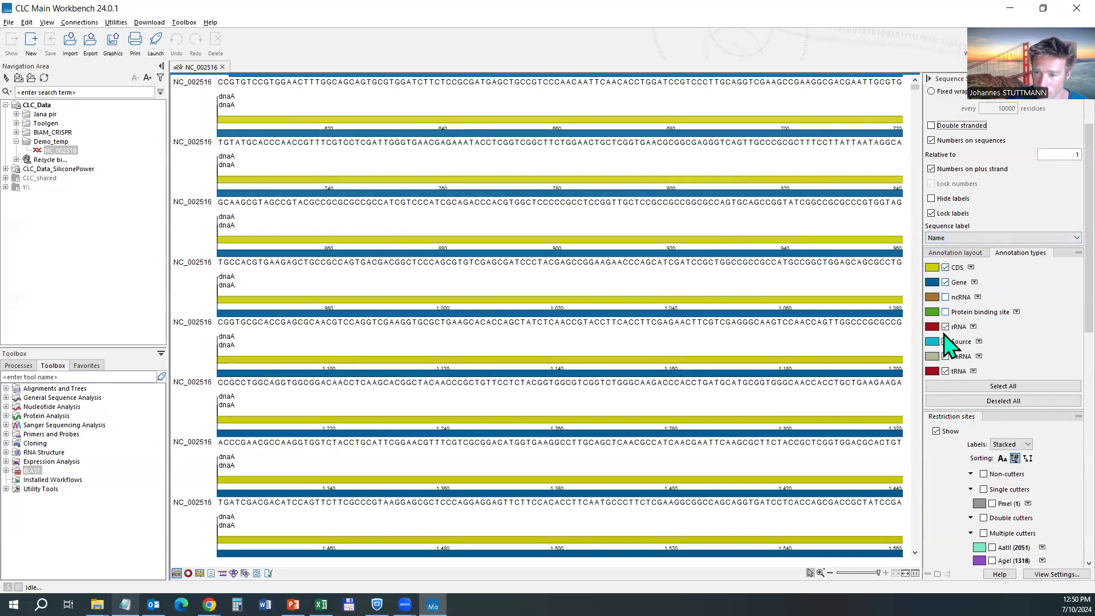
left_click(945, 295)
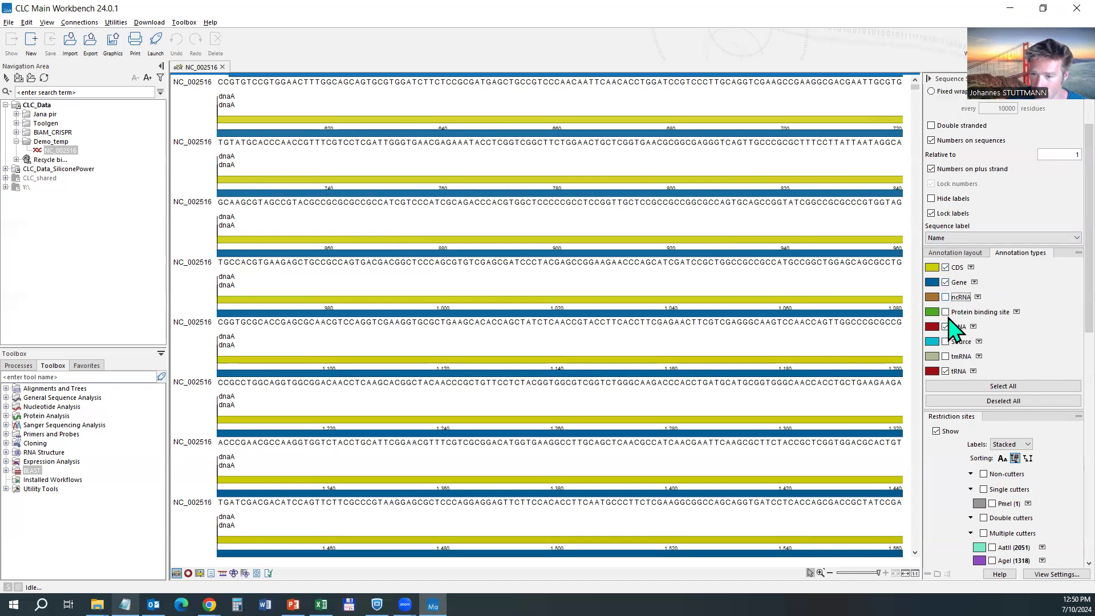
left_click(946, 282)
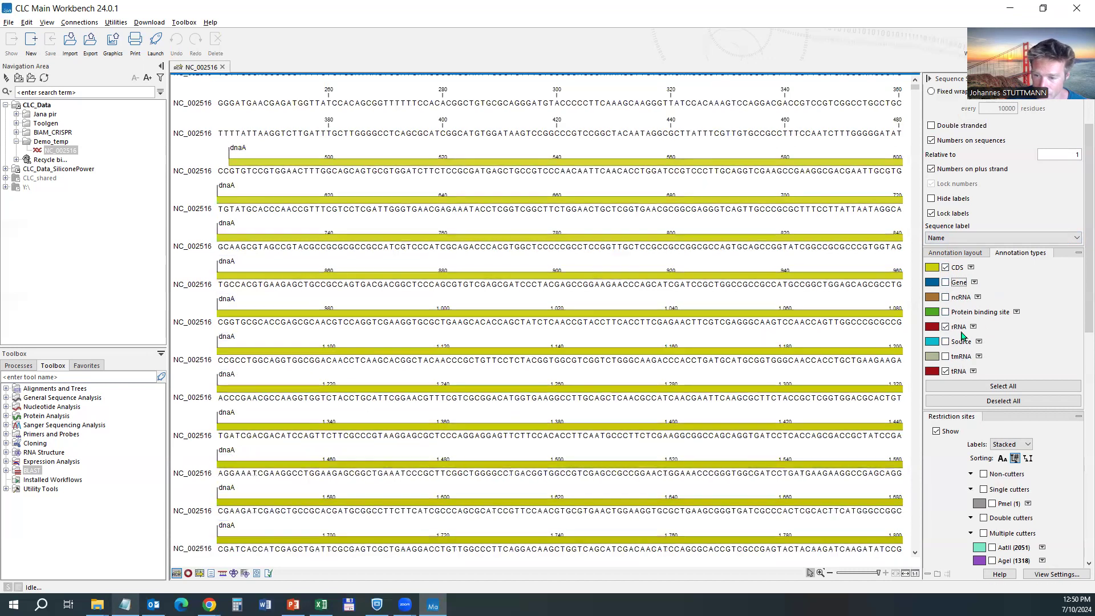
scroll(824, 351, "down", 2)
scroll(977, 393, "down", 2)
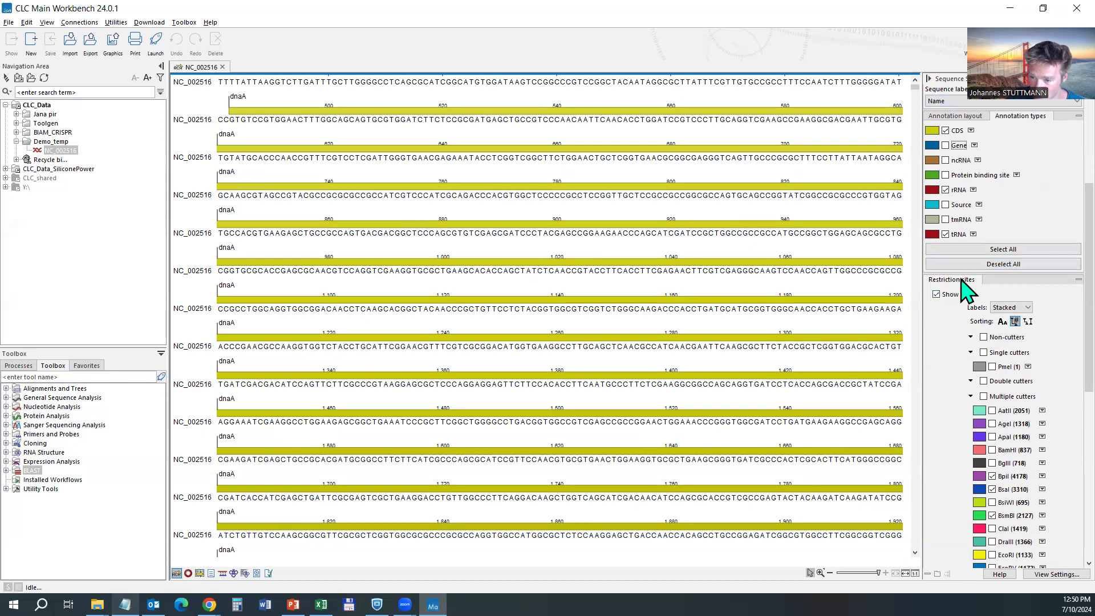
Toggle the Restriction sites Show checkbox off, on, then off again, leaving them hidden.
scroll(964, 306, "down", 1)
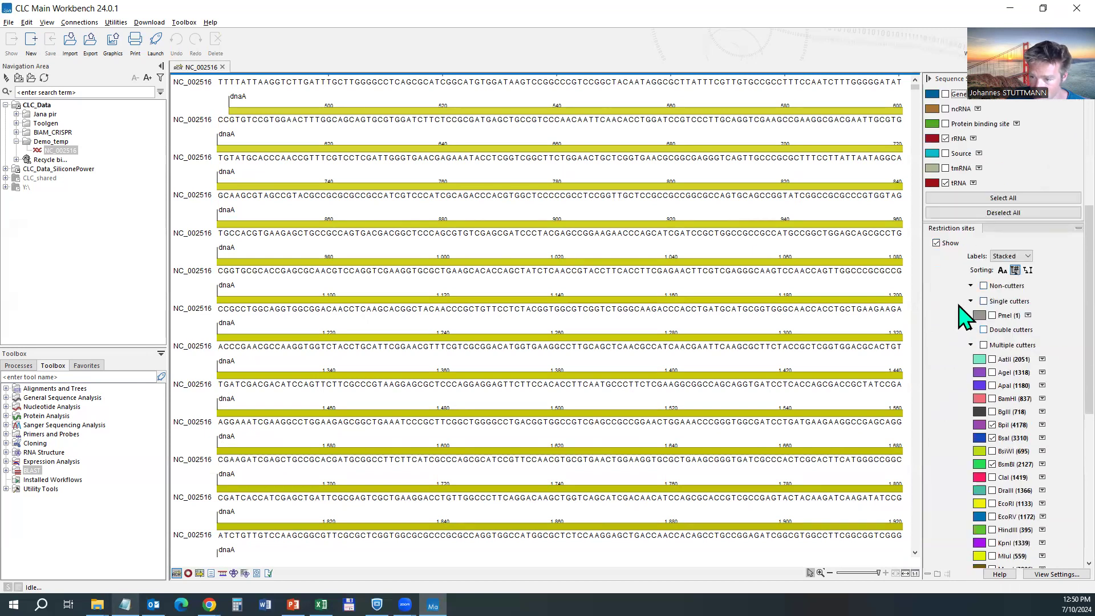
left_click(936, 244)
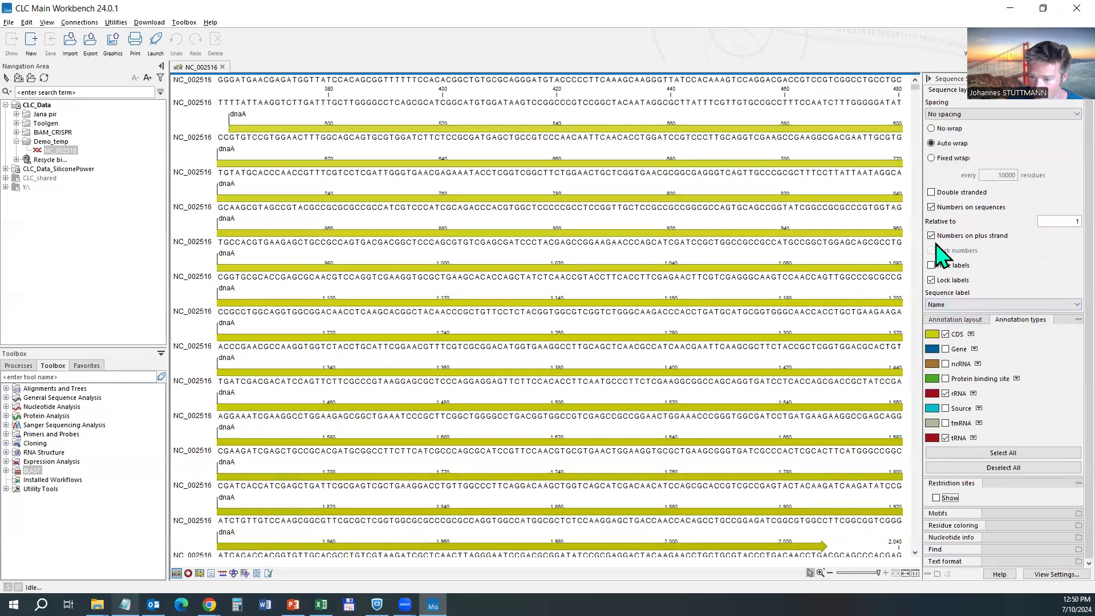
left_click(937, 498)
scroll(961, 489, "down", 3)
scroll(671, 349, "down", 3)
scroll(671, 349, "down", 5)
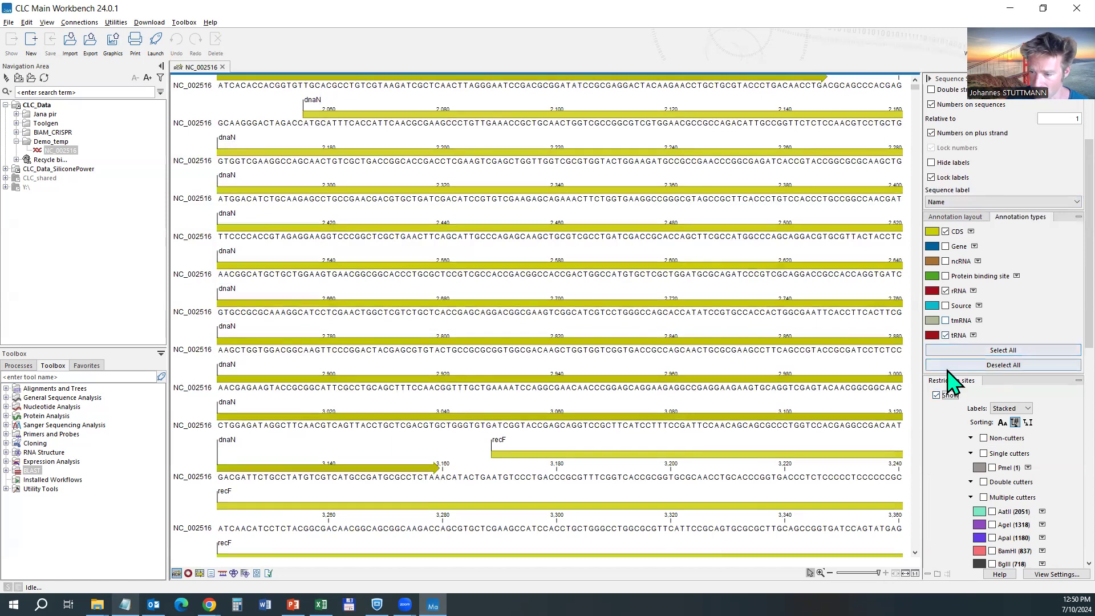
left_click(938, 395)
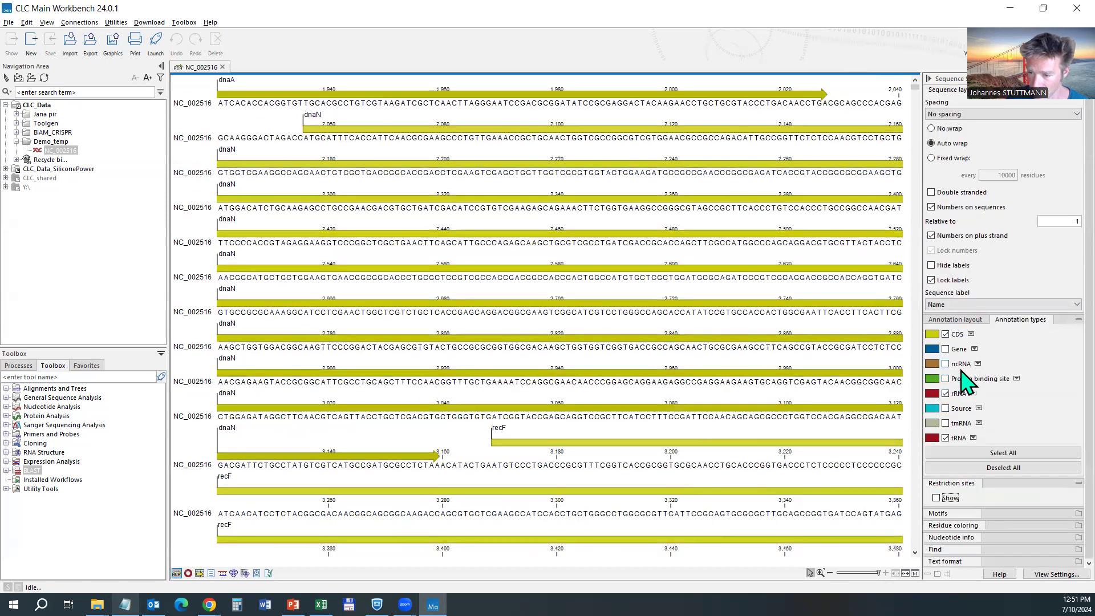
Turn off Rasmol foreground colouring of the bases and expand the Nucleotide info settings.
left_click(961, 525)
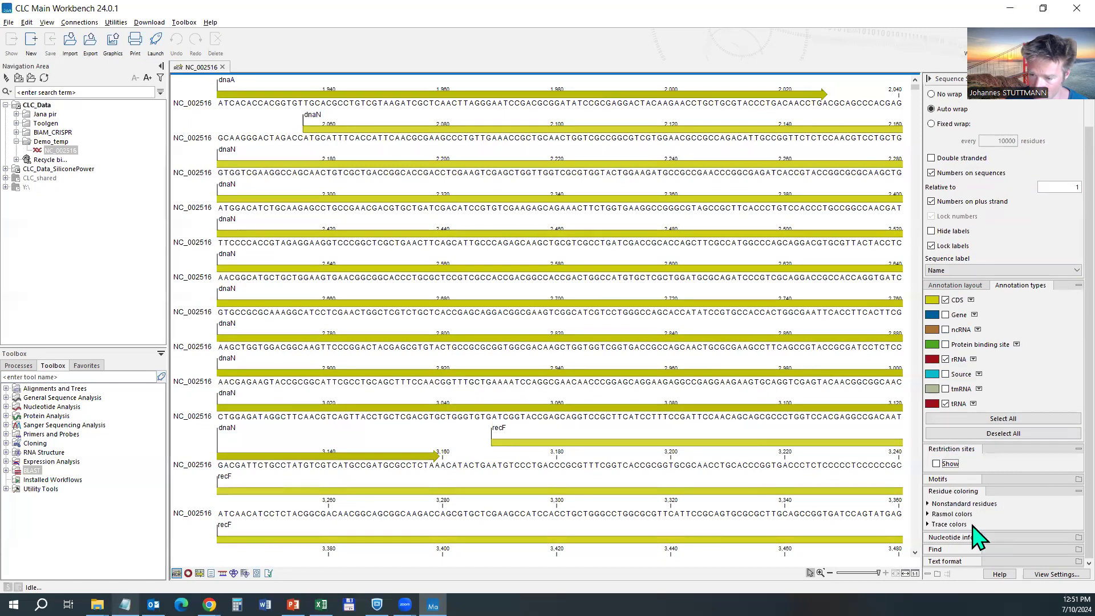
left_click(930, 513)
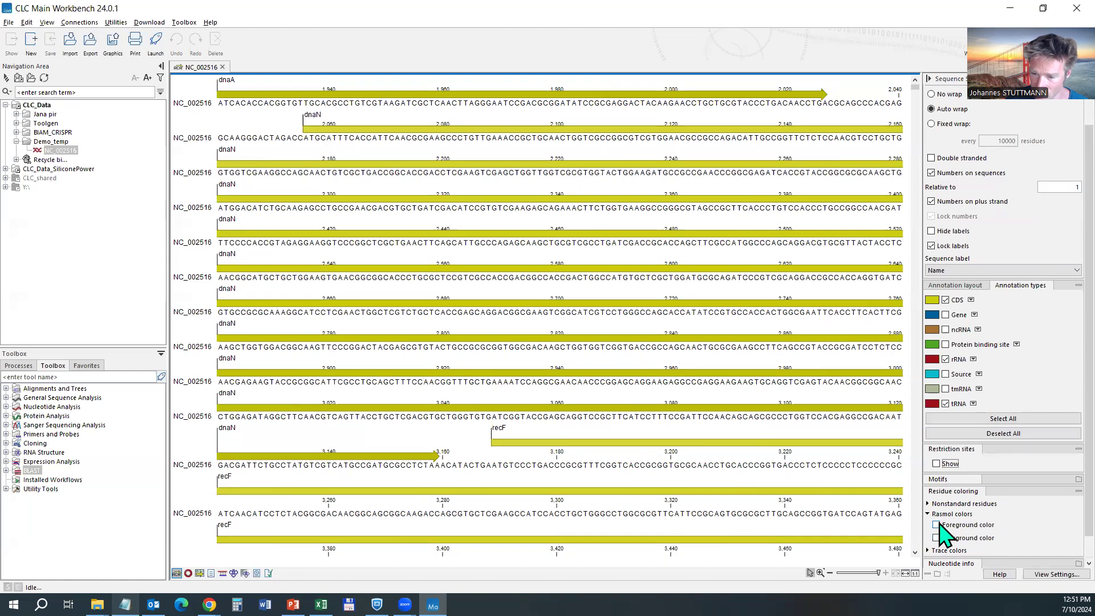
left_click(937, 525)
left_click(937, 525)
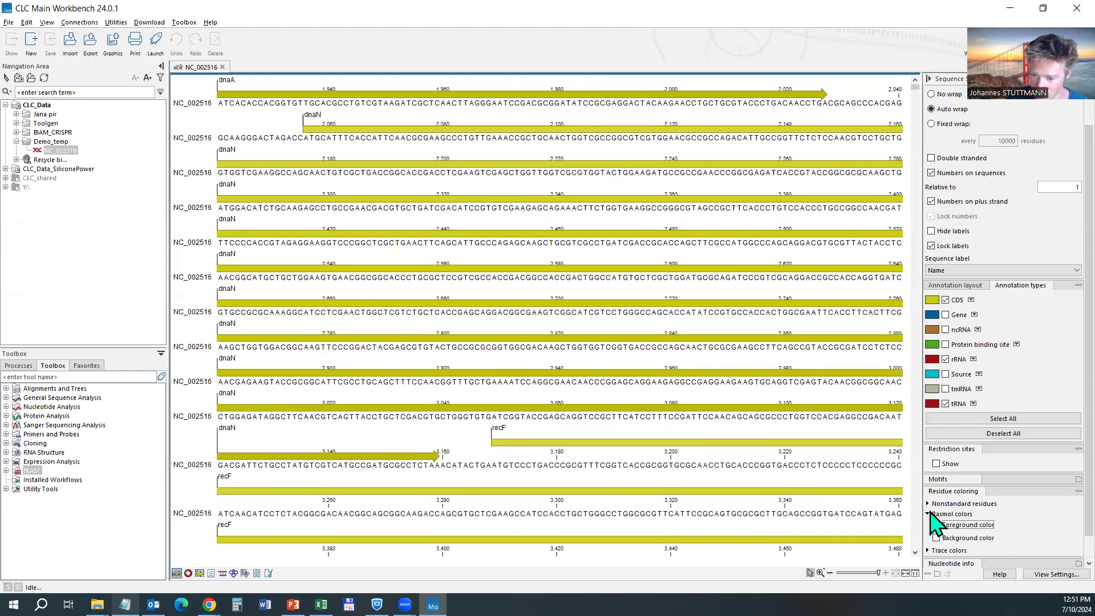
left_click(928, 514)
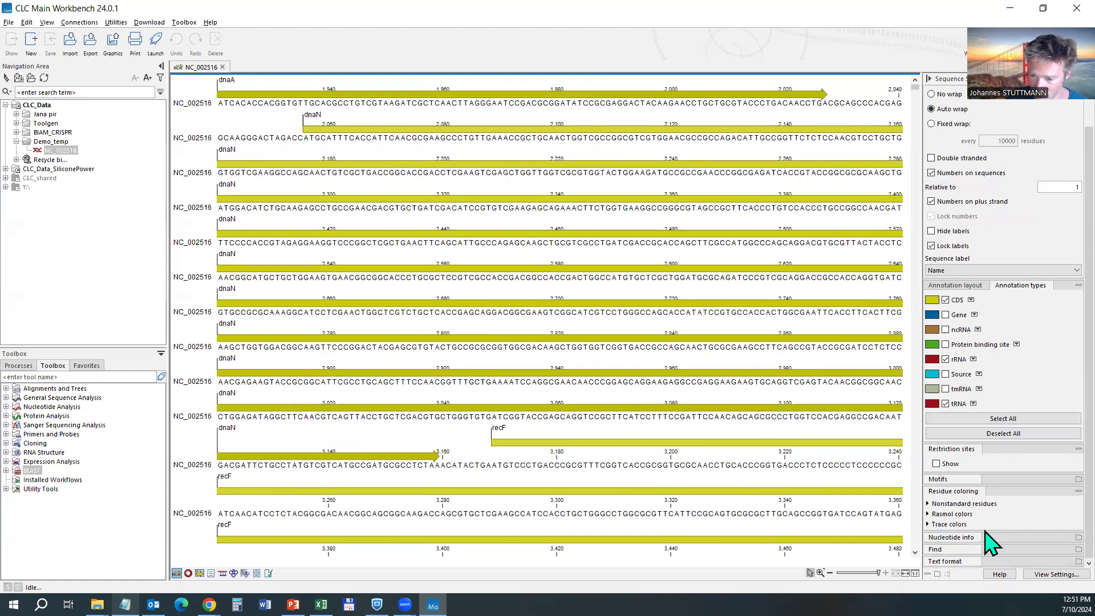
left_click(958, 539)
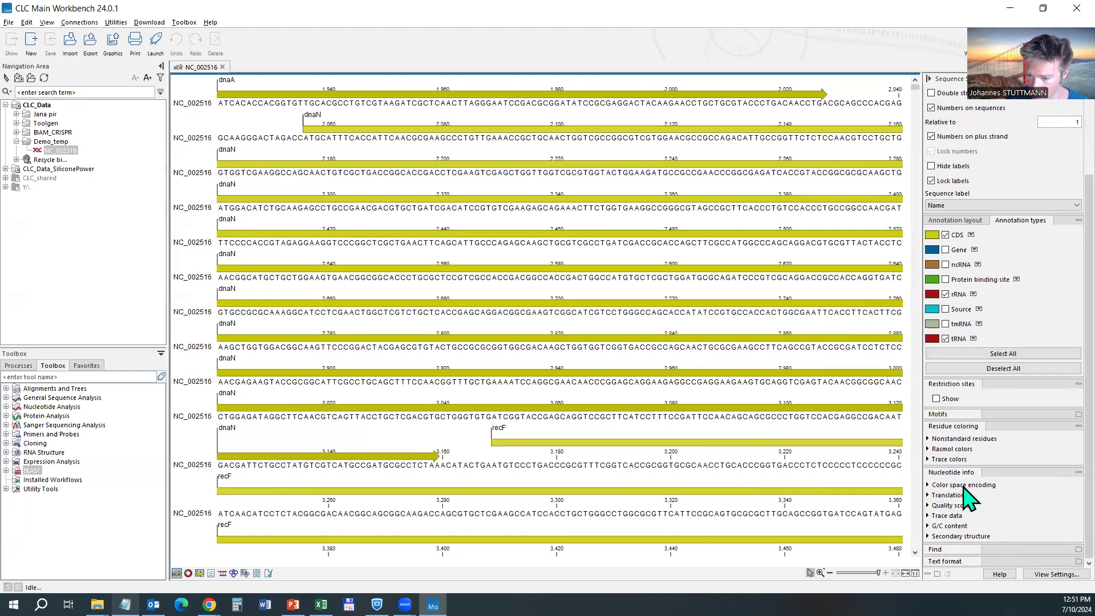
Turn on the translation row beneath each NC_002516 sequence line.
left_click(946, 496)
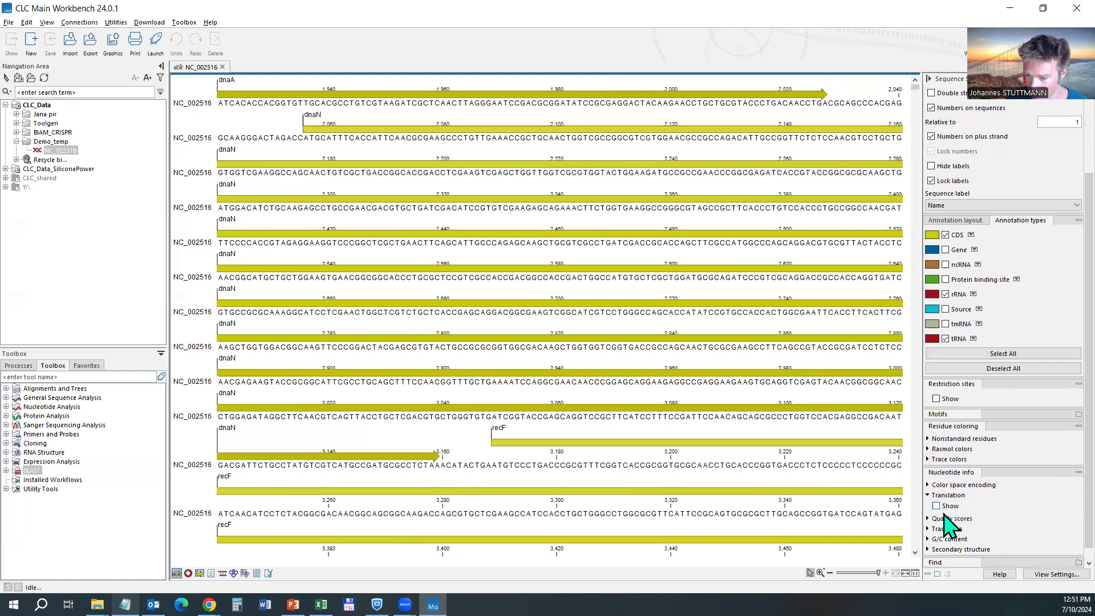
left_click(936, 506)
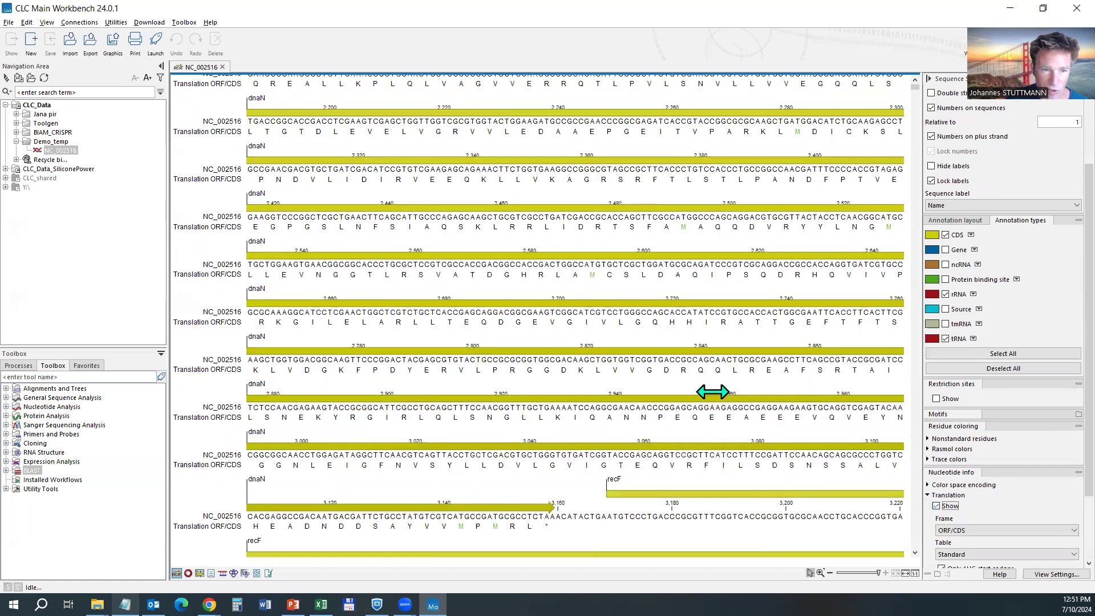
scroll(713, 383, "up", 3)
scroll(430, 246, "up", 8)
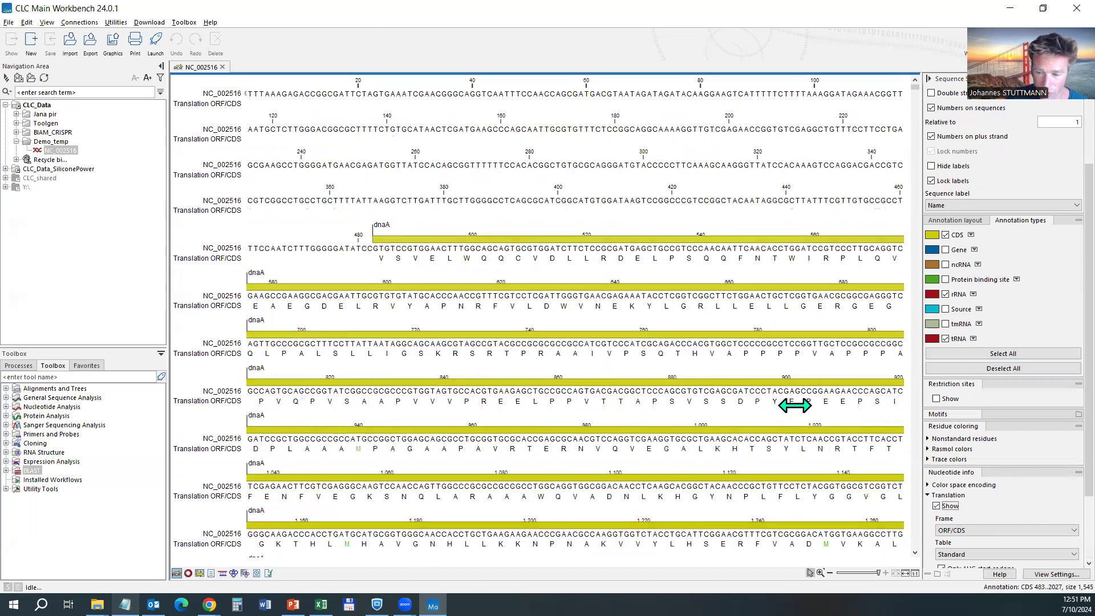
scroll(976, 491, "down", 3)
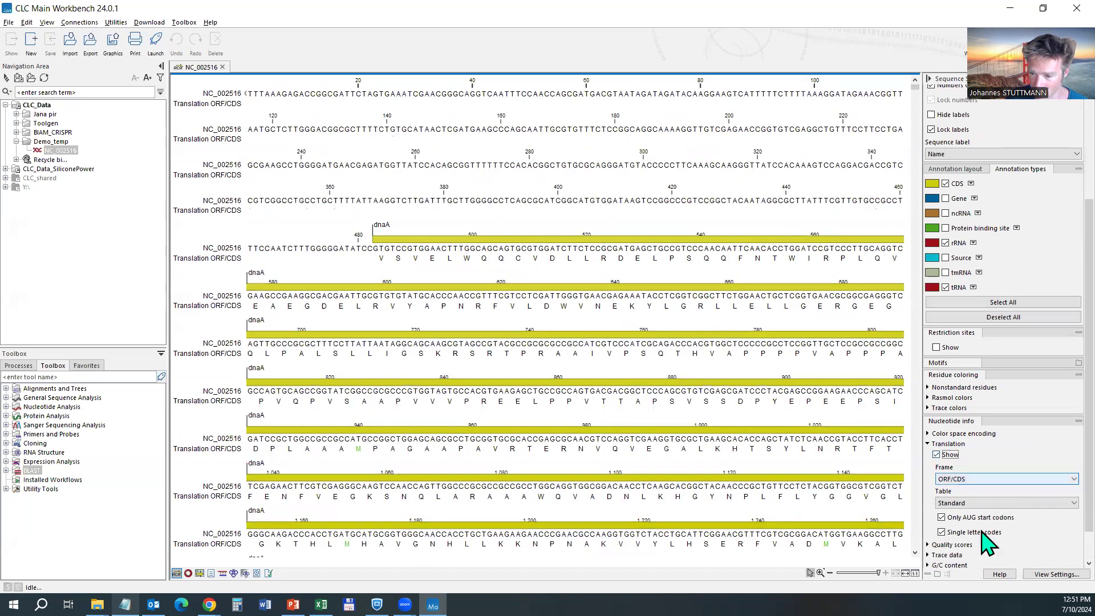
Try Frame +1 and All forward, then set the frame back to ORF/CDS and collapse Translation.
left_click(974, 480)
left_click(969, 491)
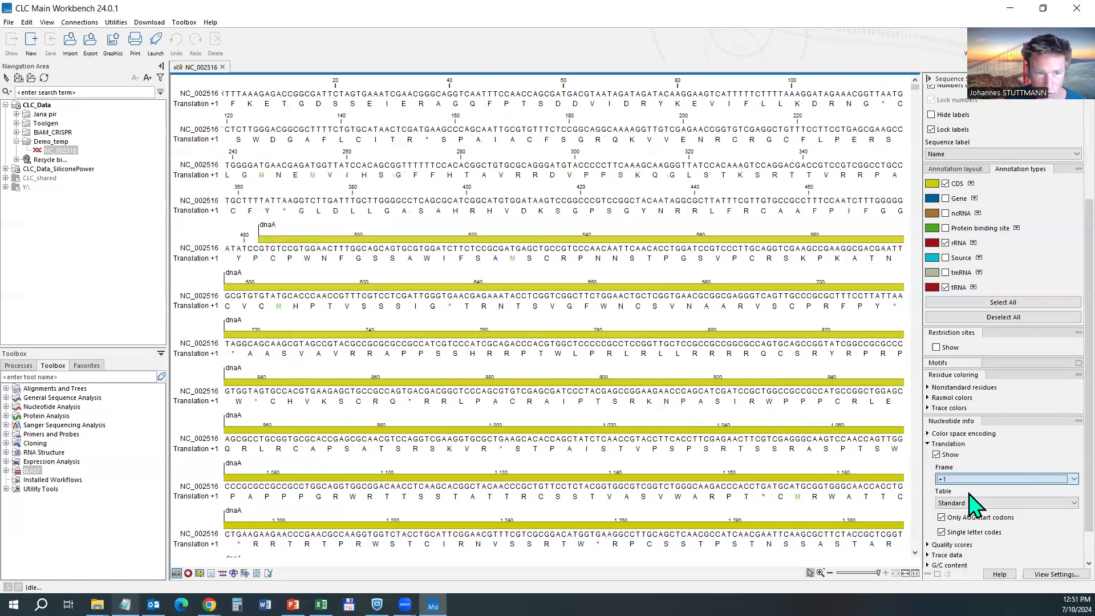
left_click(991, 480)
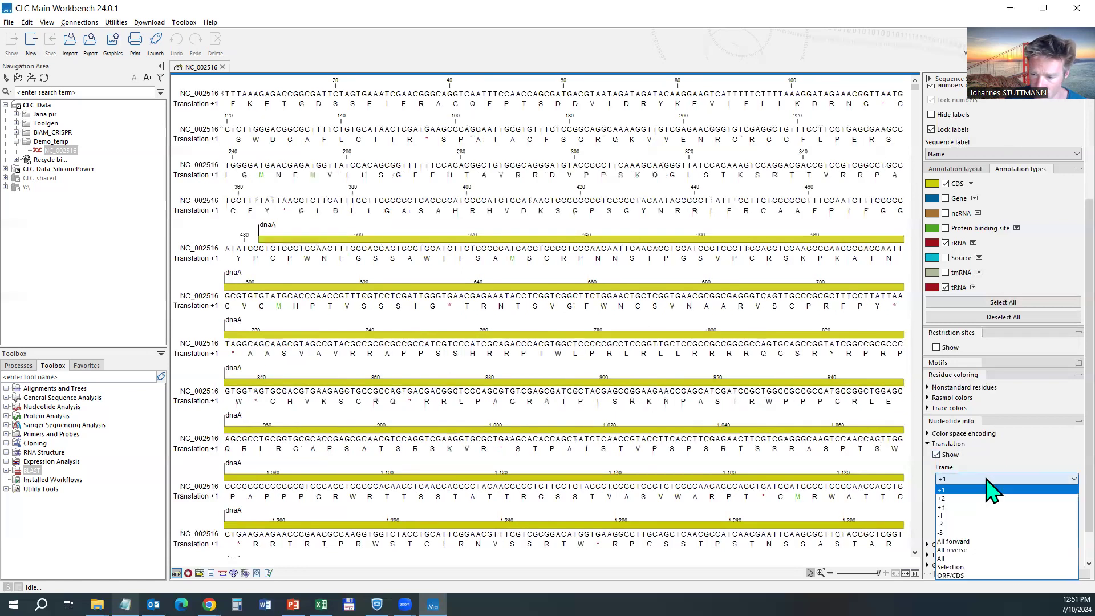
left_click(984, 555)
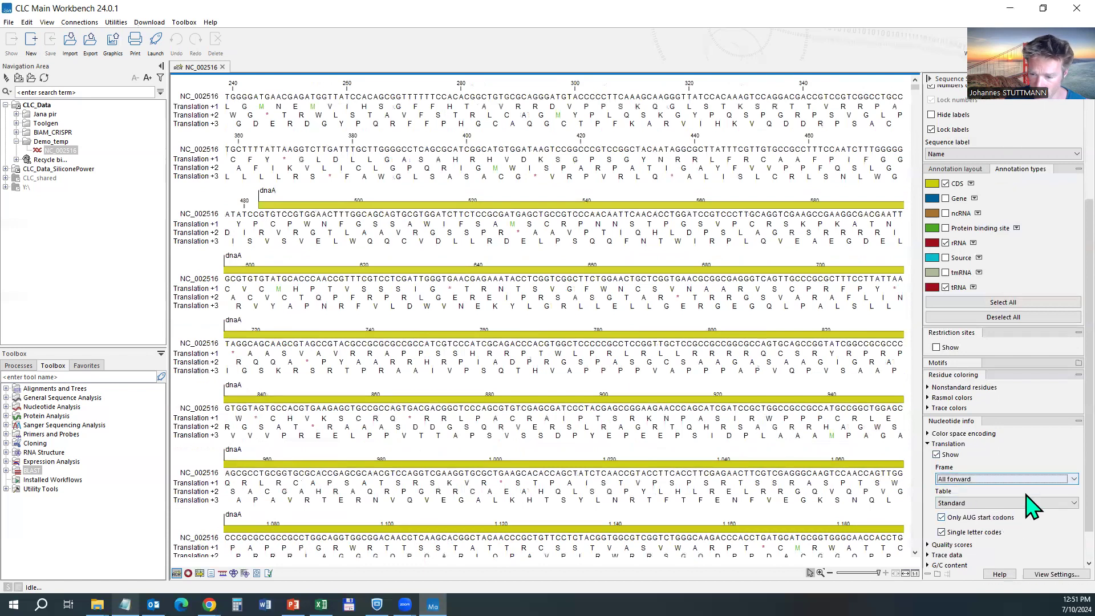
left_click(1000, 479)
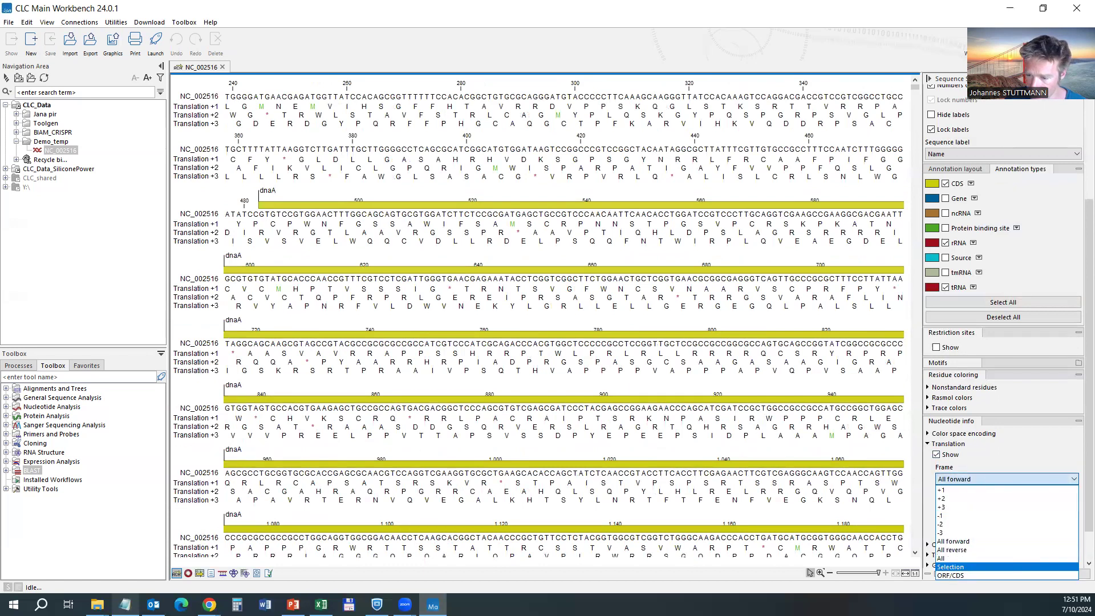
left_click(950, 575)
scroll(995, 496, "down", 1)
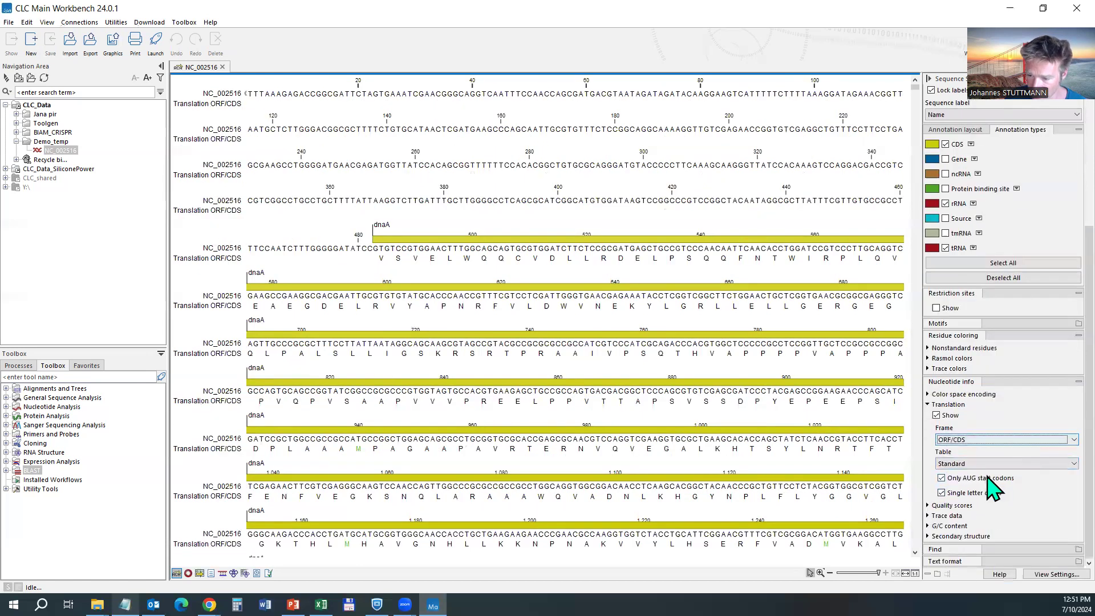
left_click(938, 404)
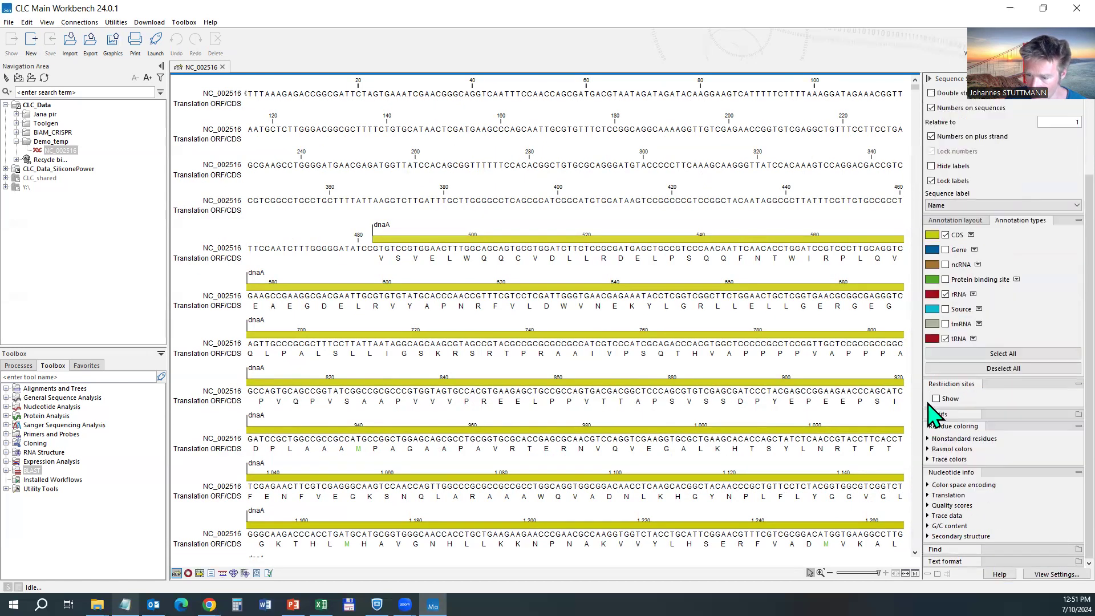
Run a Find search on the genome for a DNA sequence motif.
left_click(993, 551)
left_click(991, 470)
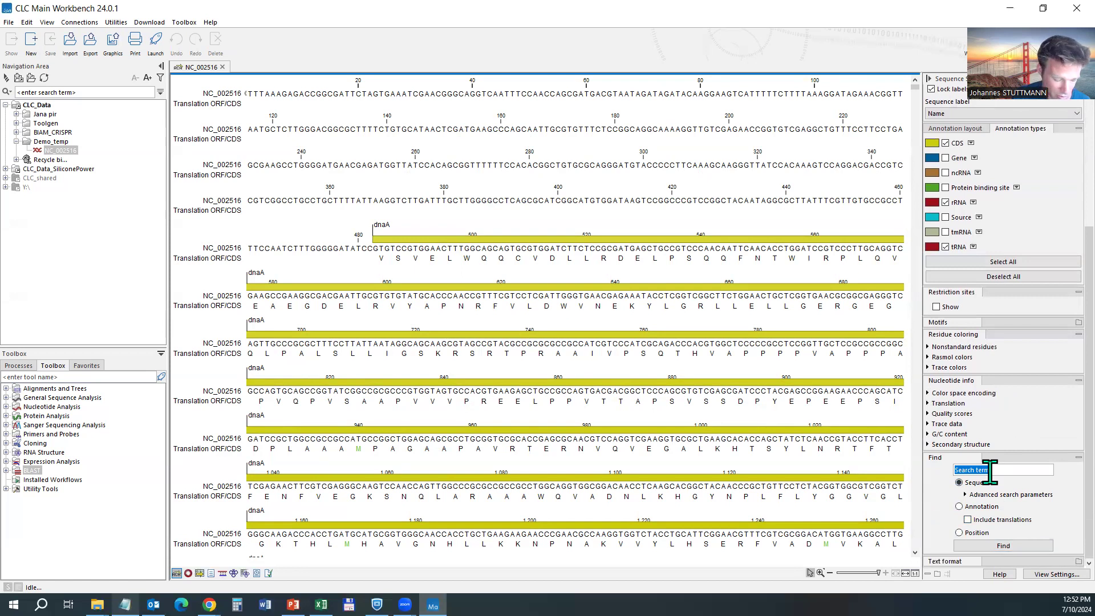
type("ggtctcga")
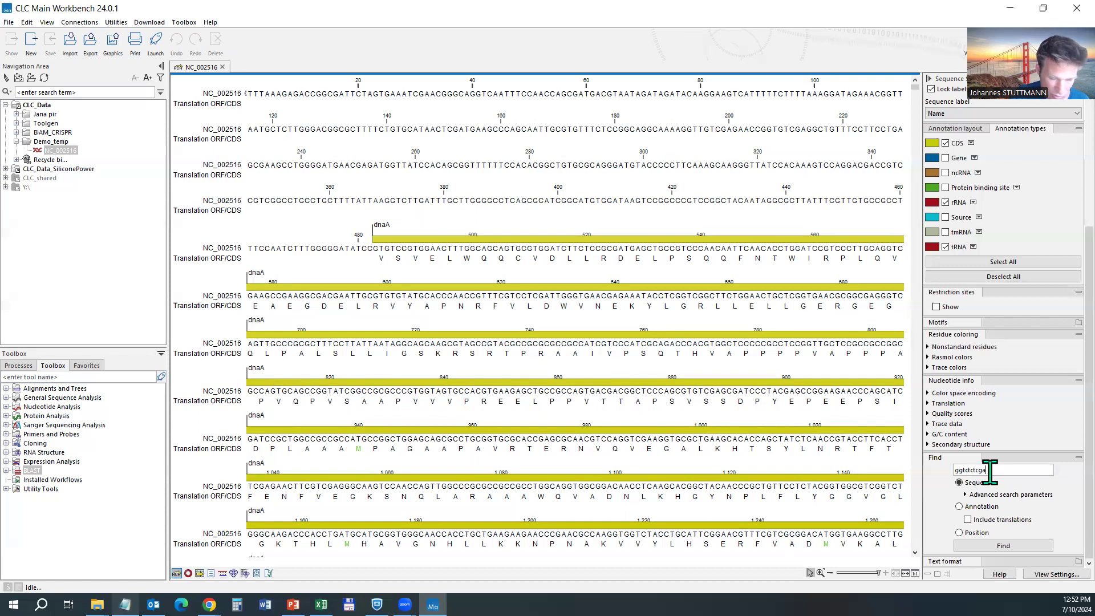
key("Return")
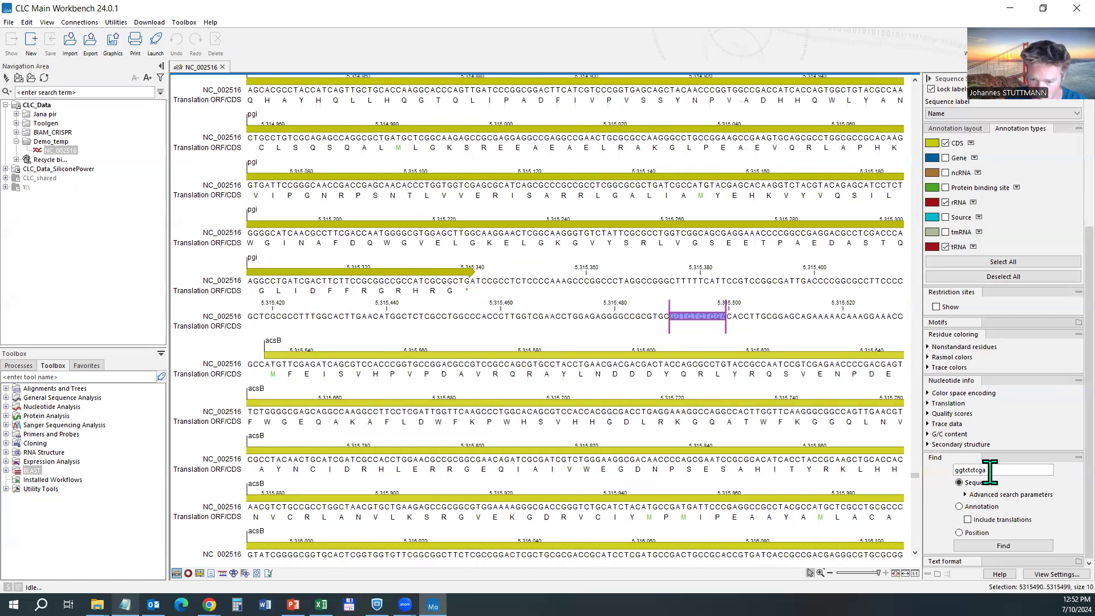
Switch Find to Annotation and search for gacA.
left_click(982, 509)
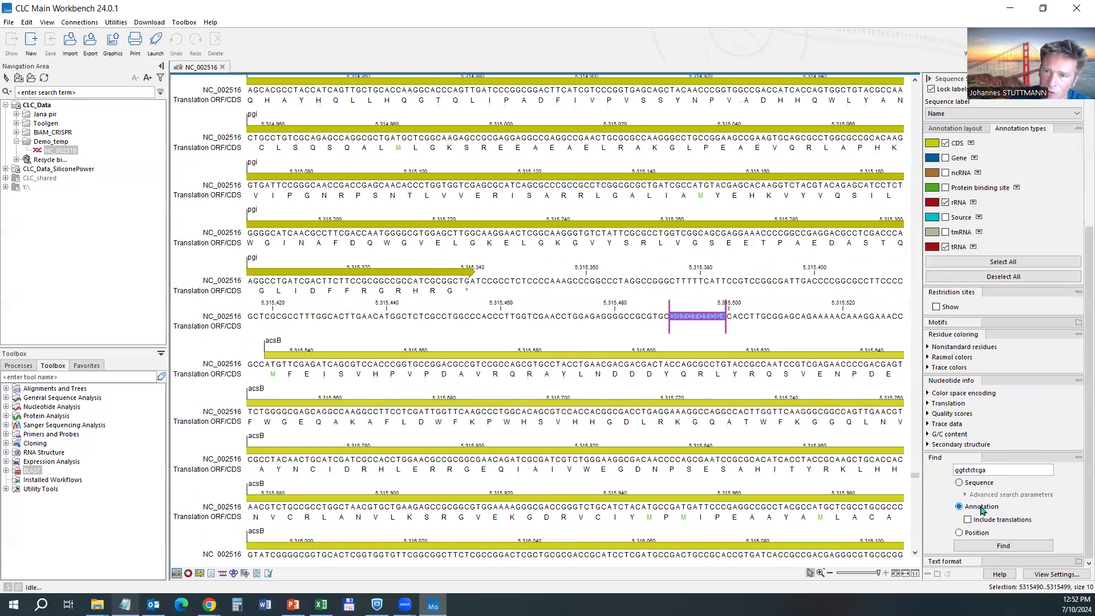
double_click(1002, 469)
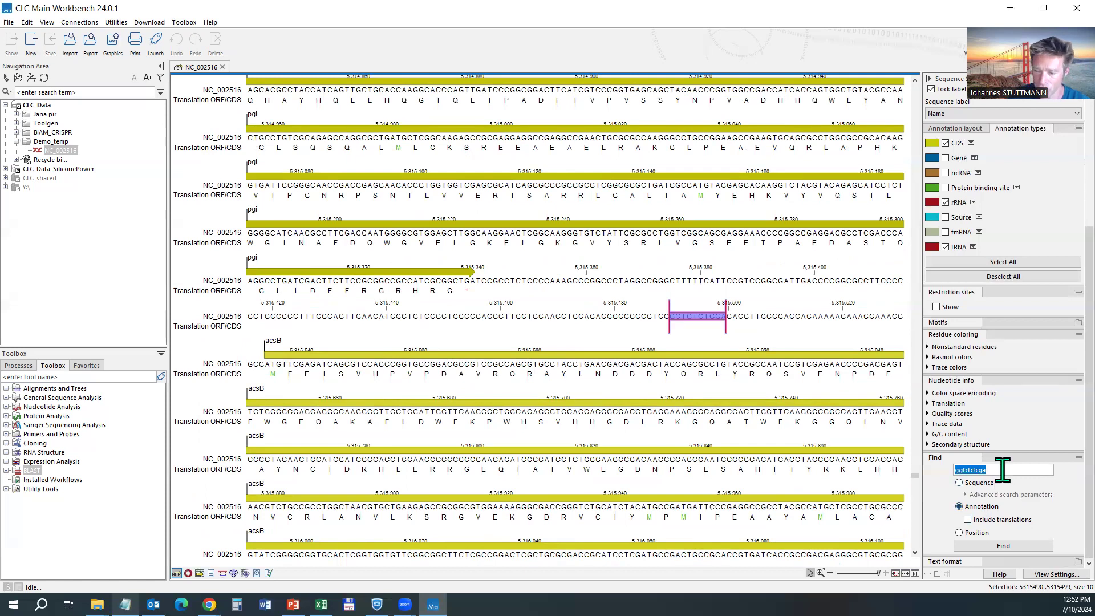
type("gacA")
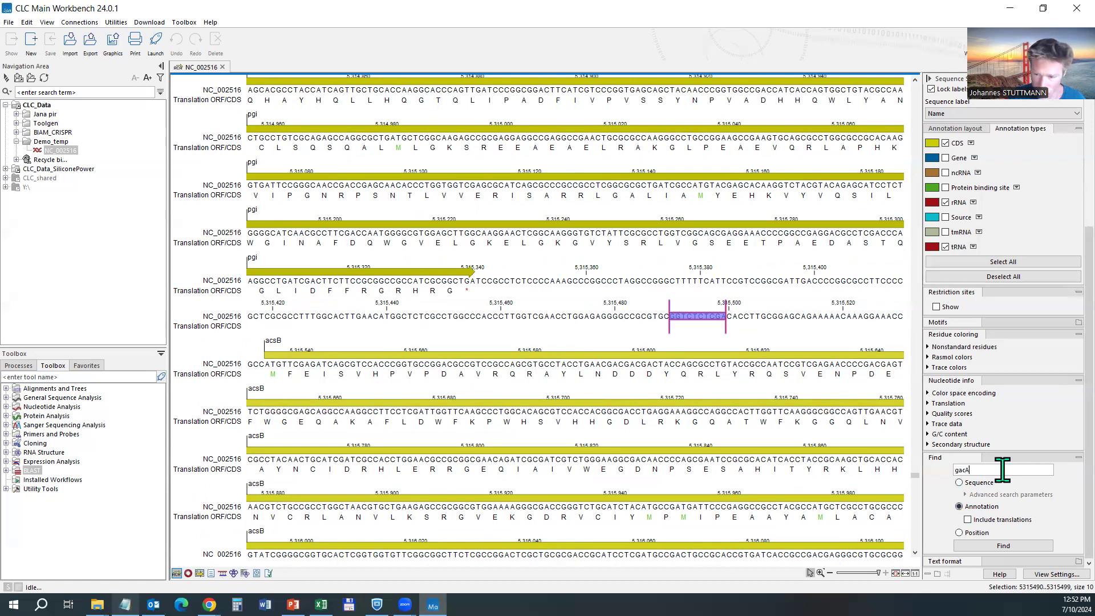
key("Return")
key("Return")
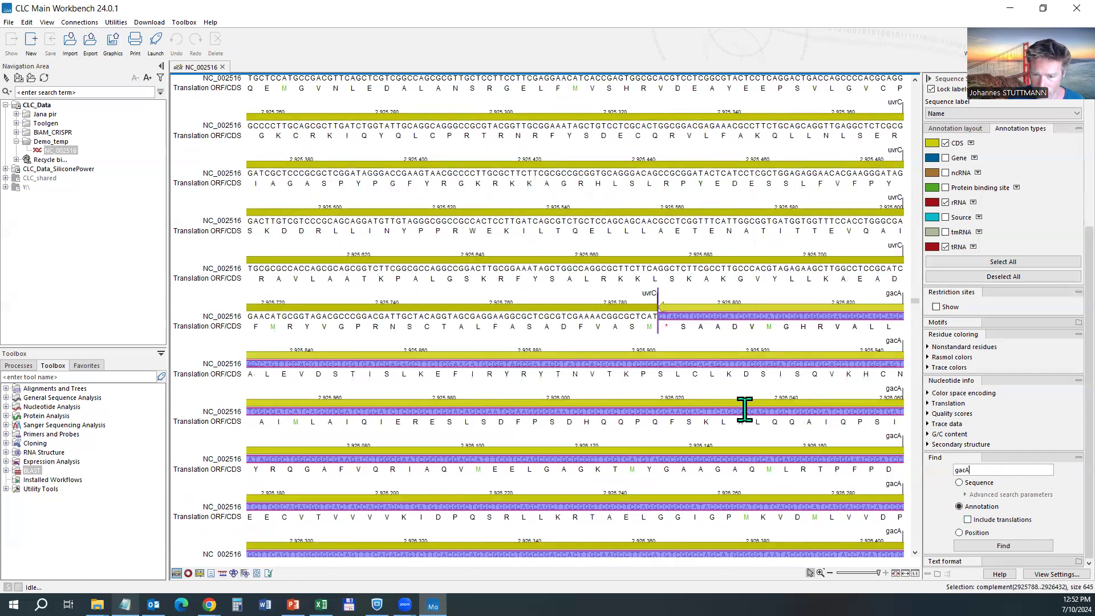
scroll(741, 408, "down", 3)
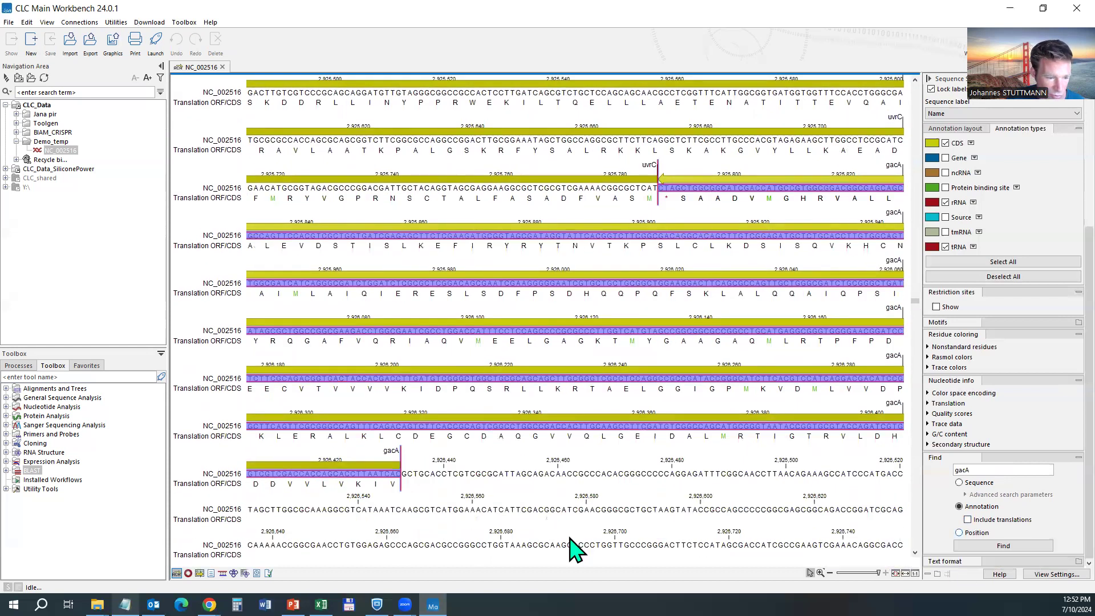
Bring up the gacA GenBank file in Notepad and select 2925788 in the ACCESSION line.
left_click(125, 605)
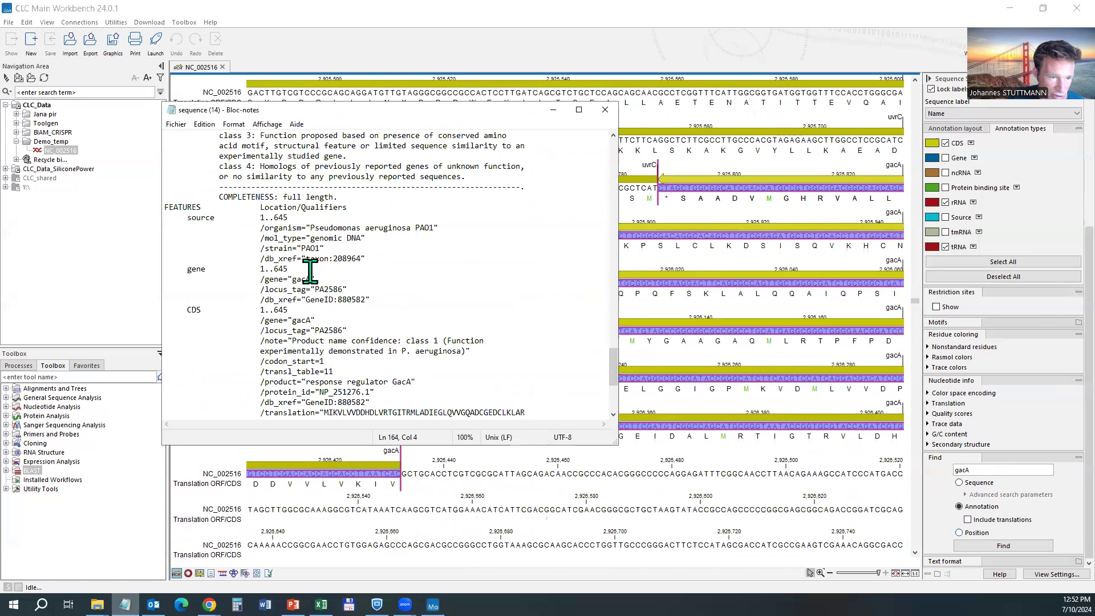
scroll(335, 294, "up", 14)
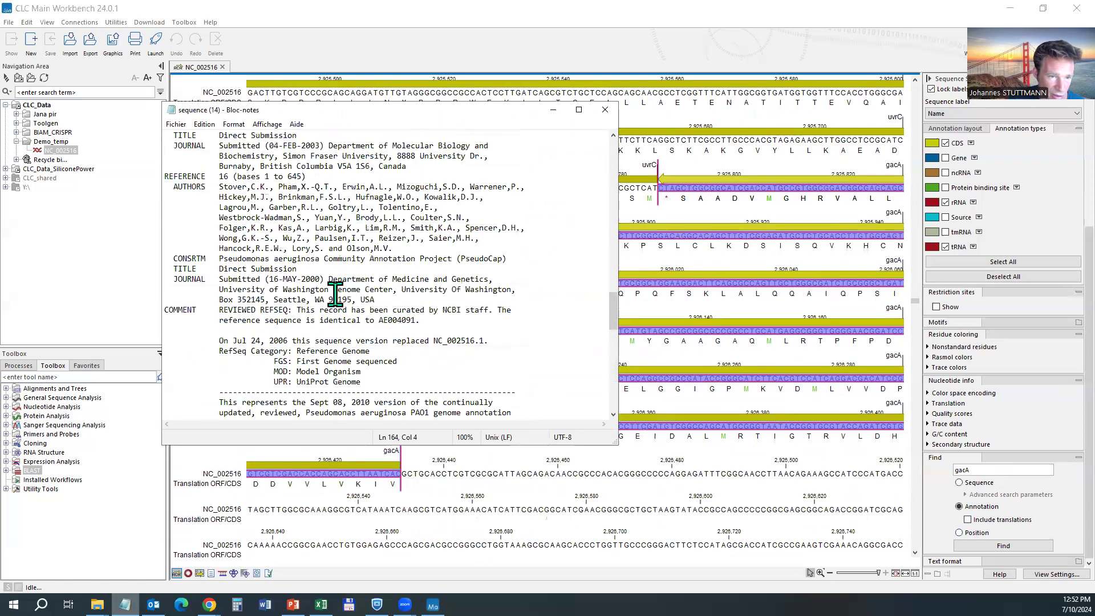
scroll(335, 295, "up", 3)
scroll(335, 295, "up", 20)
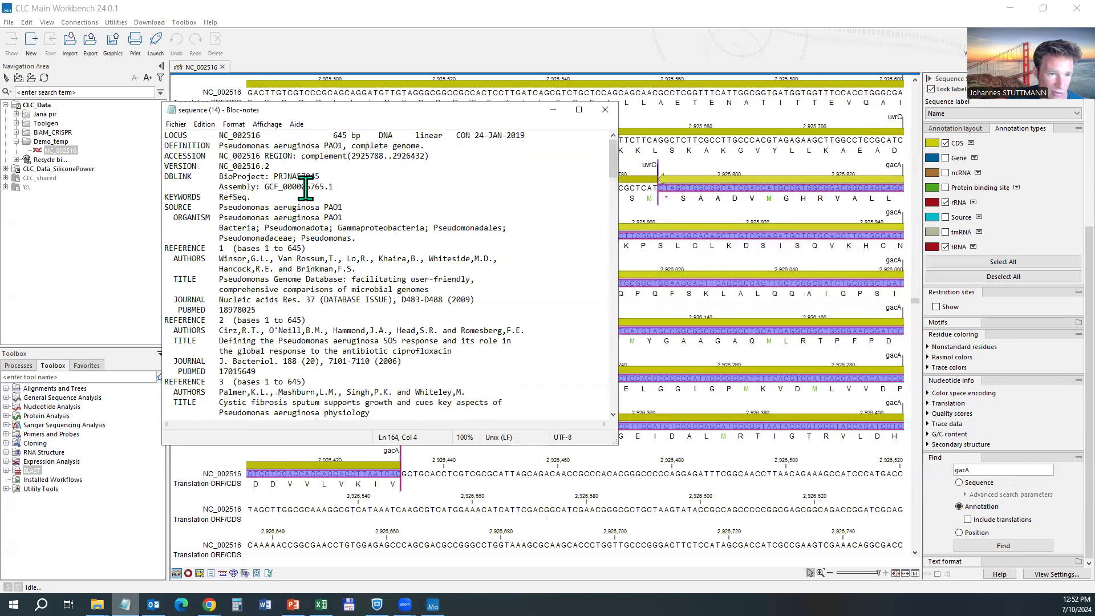
left_click_drag(352, 157, 382, 157)
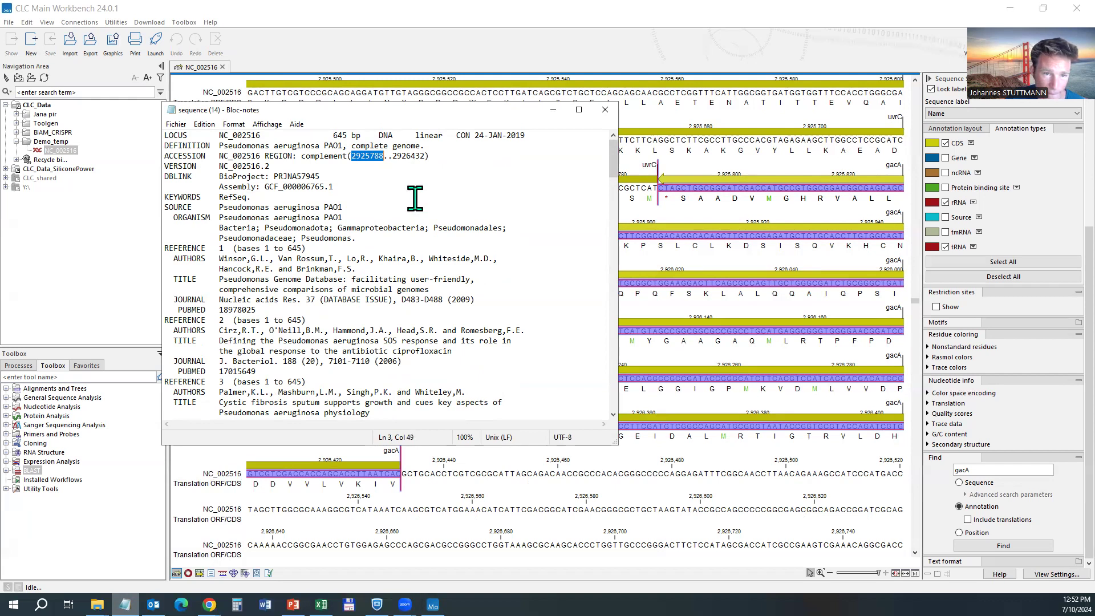
Jump to position 2925788 with a Position search and select the gacA CDS annotation.
left_click(660, 188)
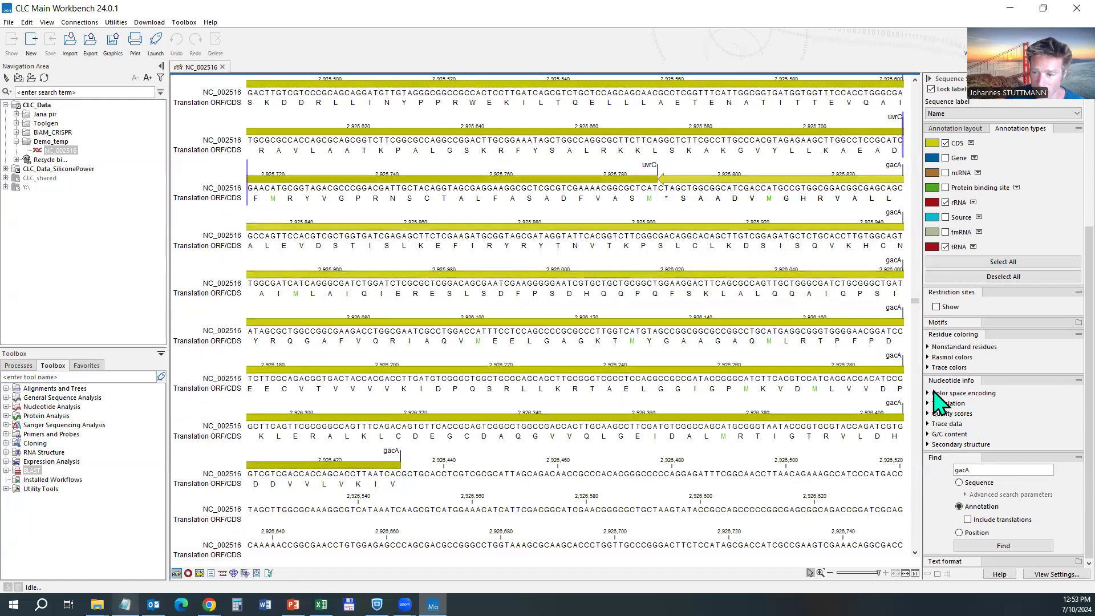
left_click(976, 532)
left_click(980, 484)
left_click(968, 533)
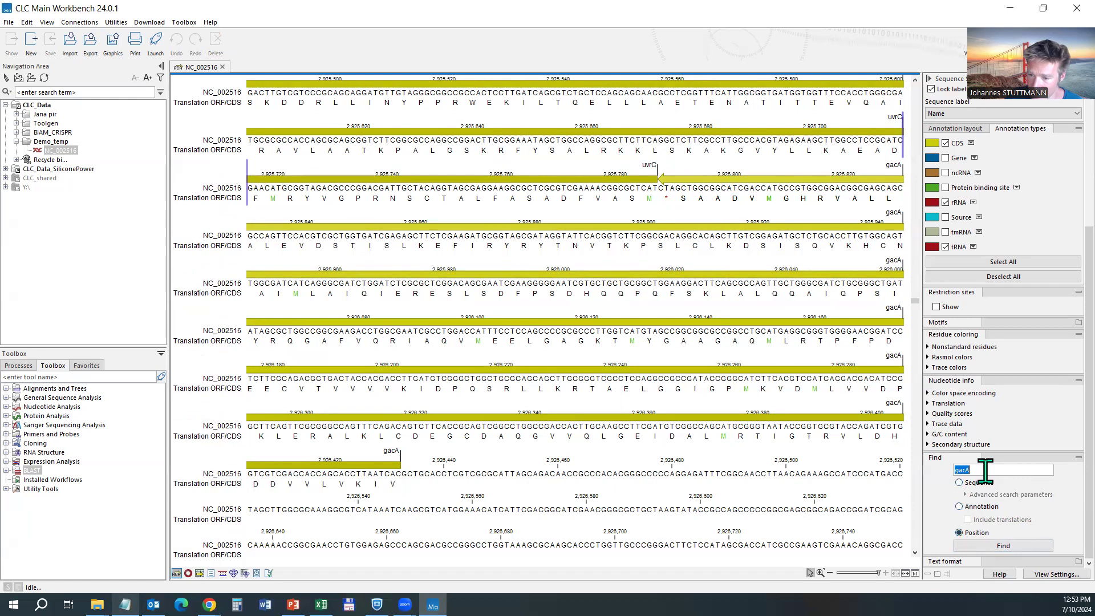
type("2925788")
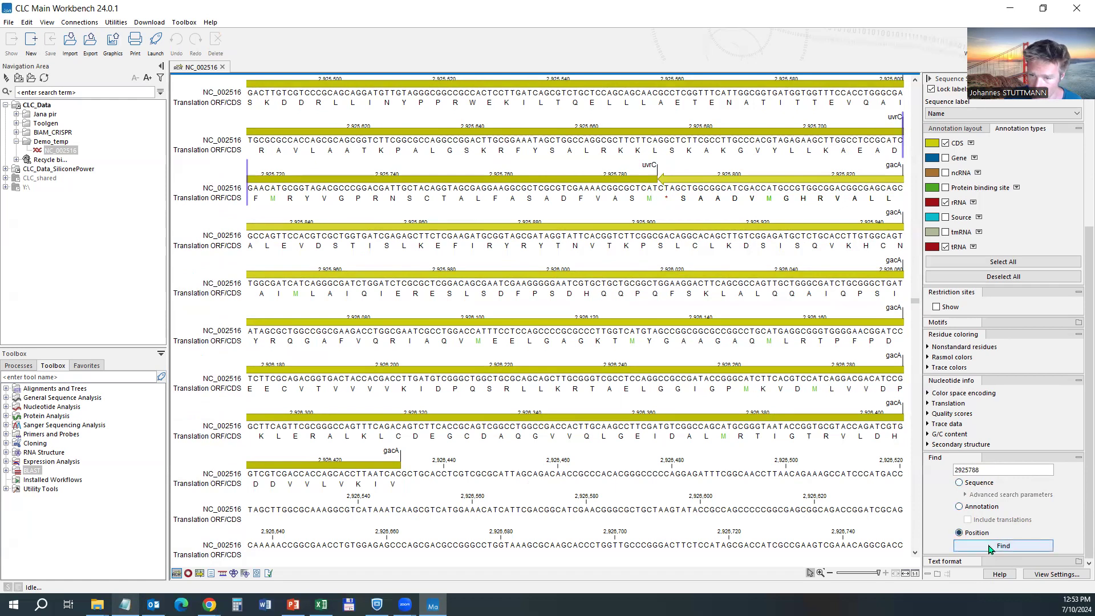
left_click(990, 546)
left_click(705, 306)
mouse_move(705, 306)
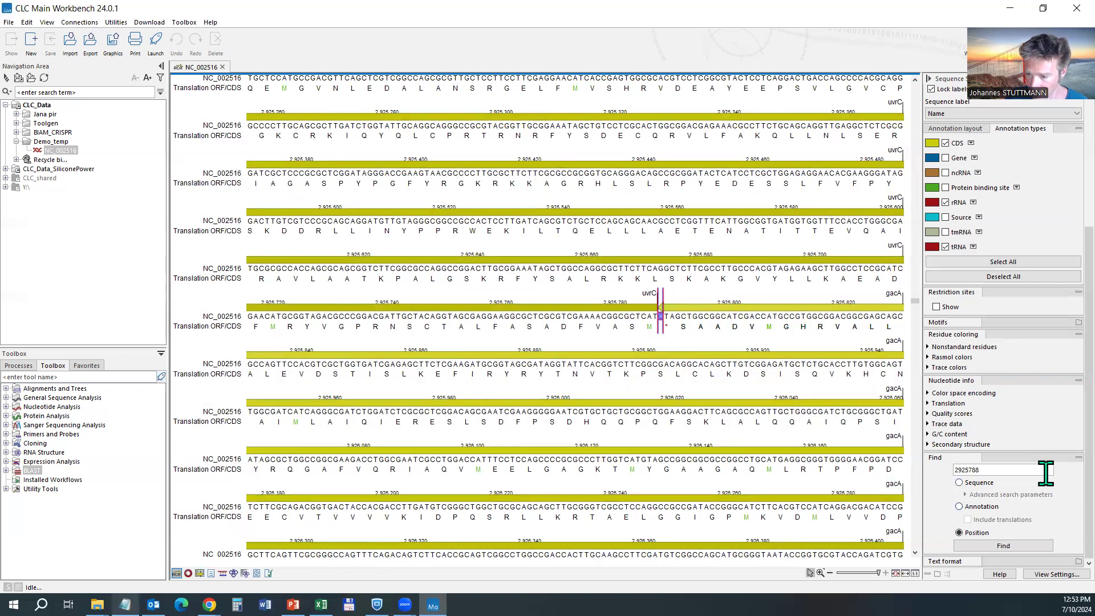
Try text sizes 14 and 10, then set the sequence text size to 16.
left_click(948, 561)
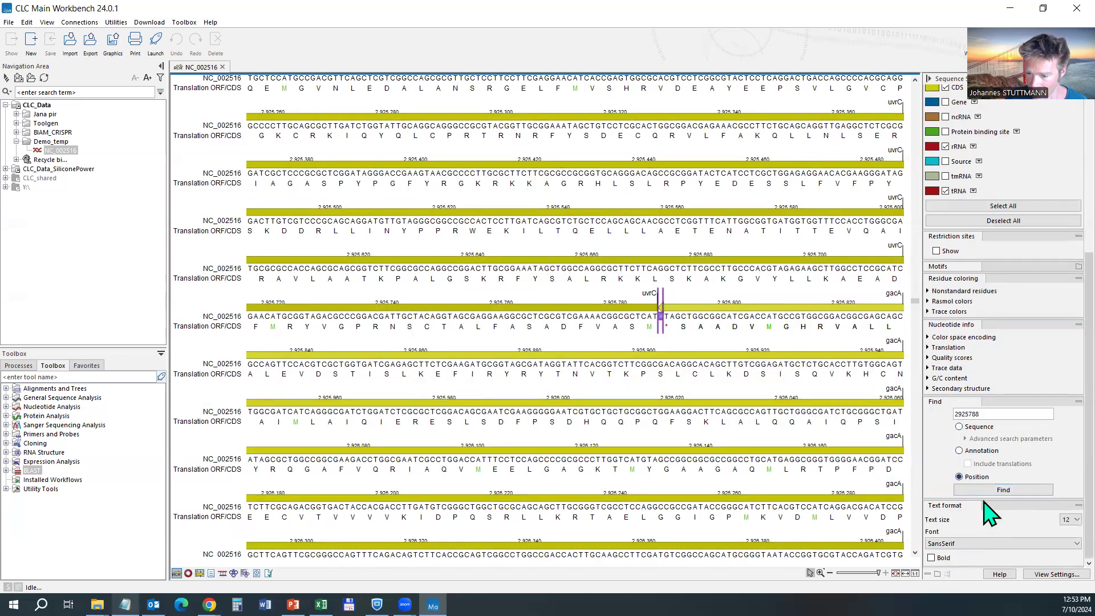
left_click(1062, 520)
left_click(1055, 484)
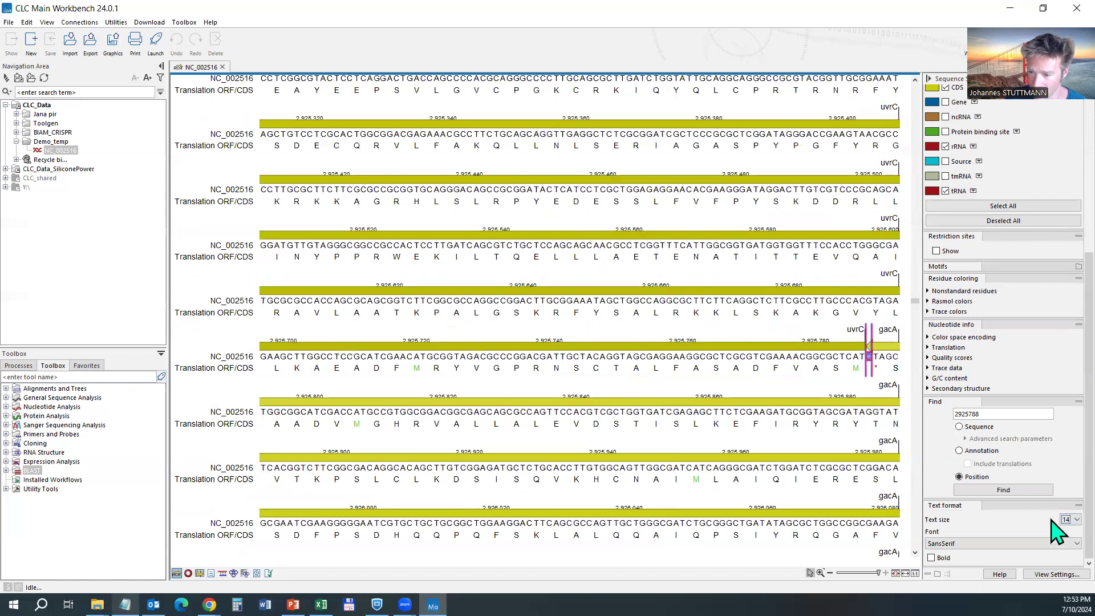
left_click(1064, 519)
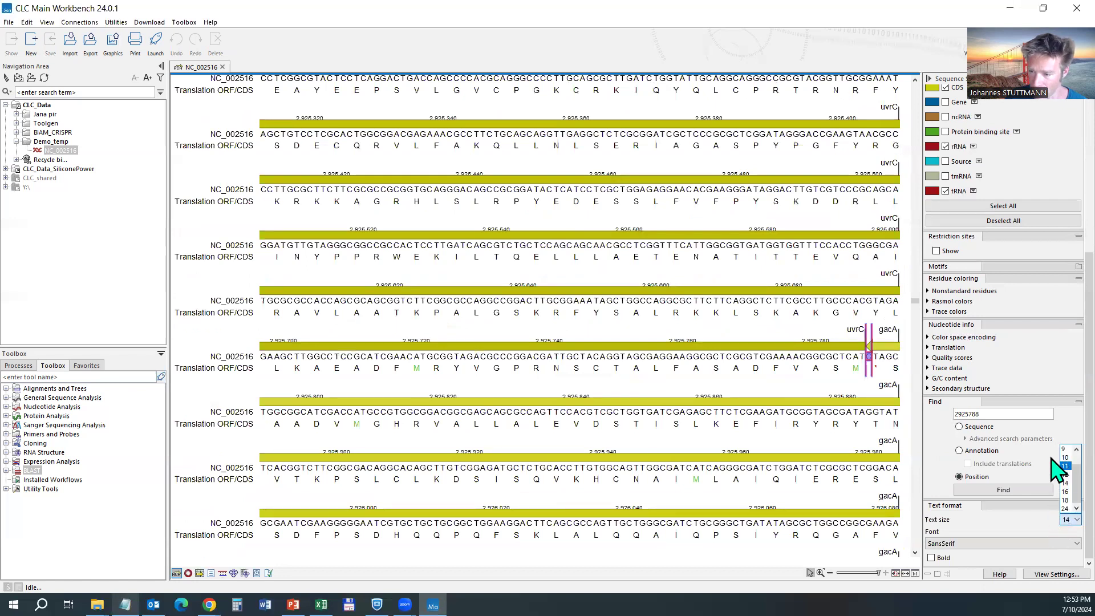
left_click(1056, 457)
left_click(1054, 520)
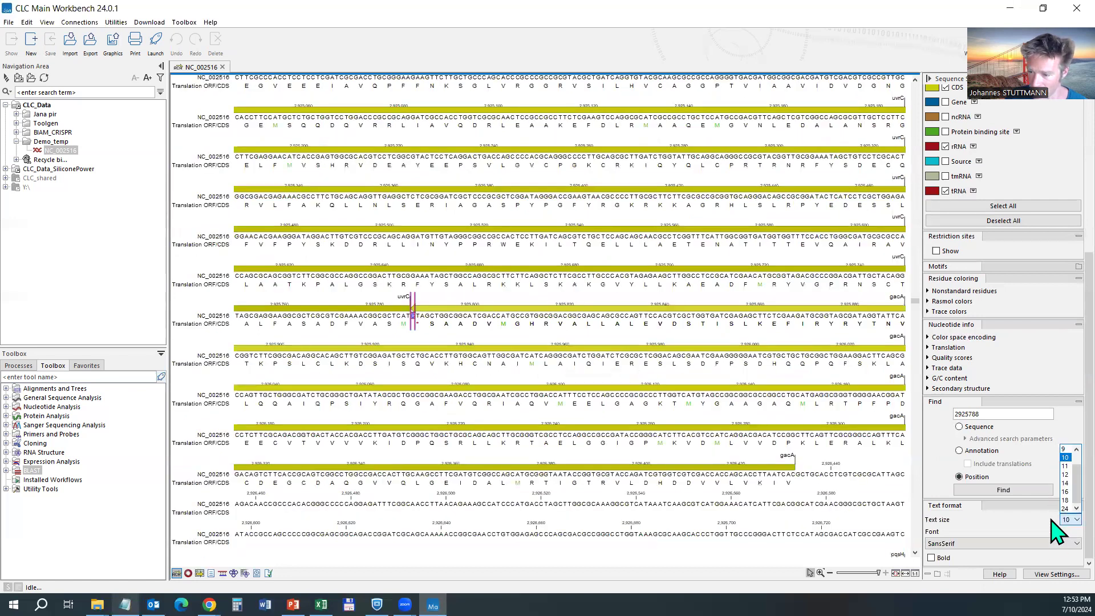
left_click(1056, 492)
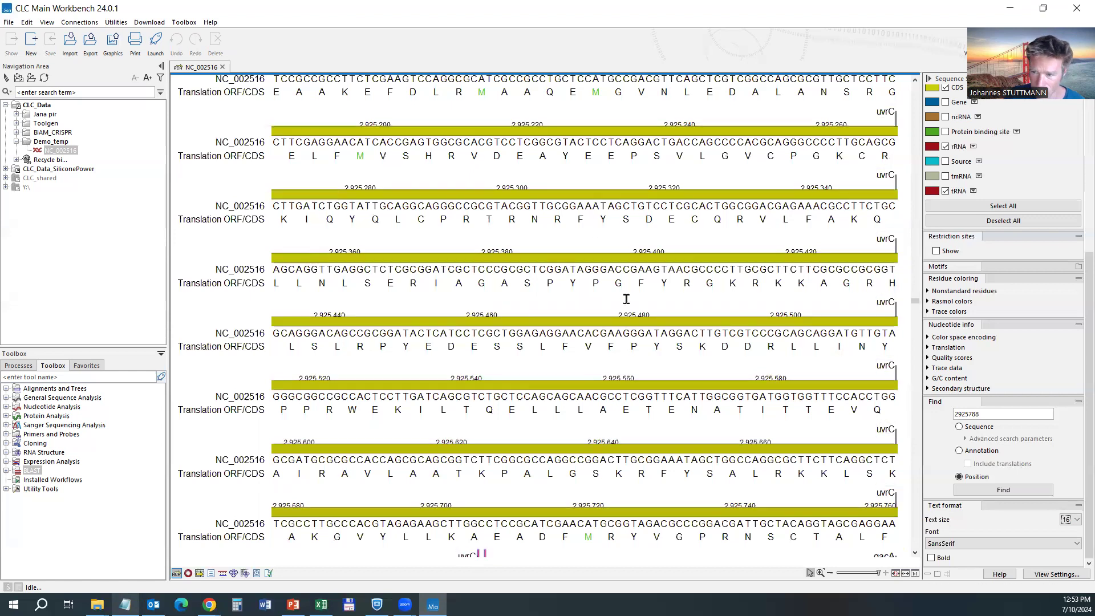
scroll(670, 319, "down", 1)
scroll(670, 319, "up", 1)
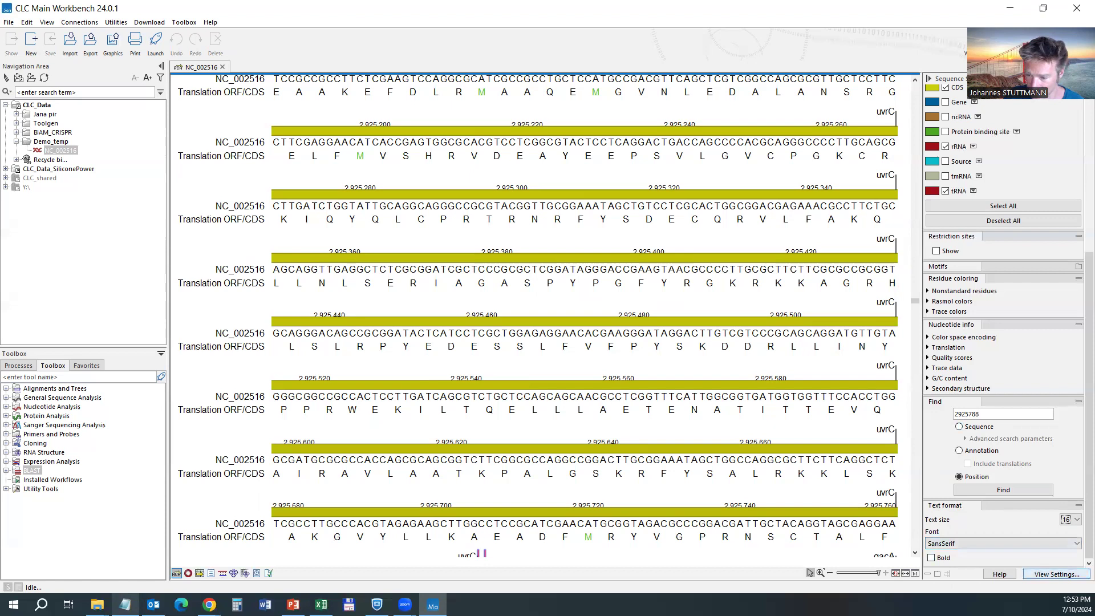
Save the current view settings as 'large font' for sequences, not as the default.
left_click(1057, 574)
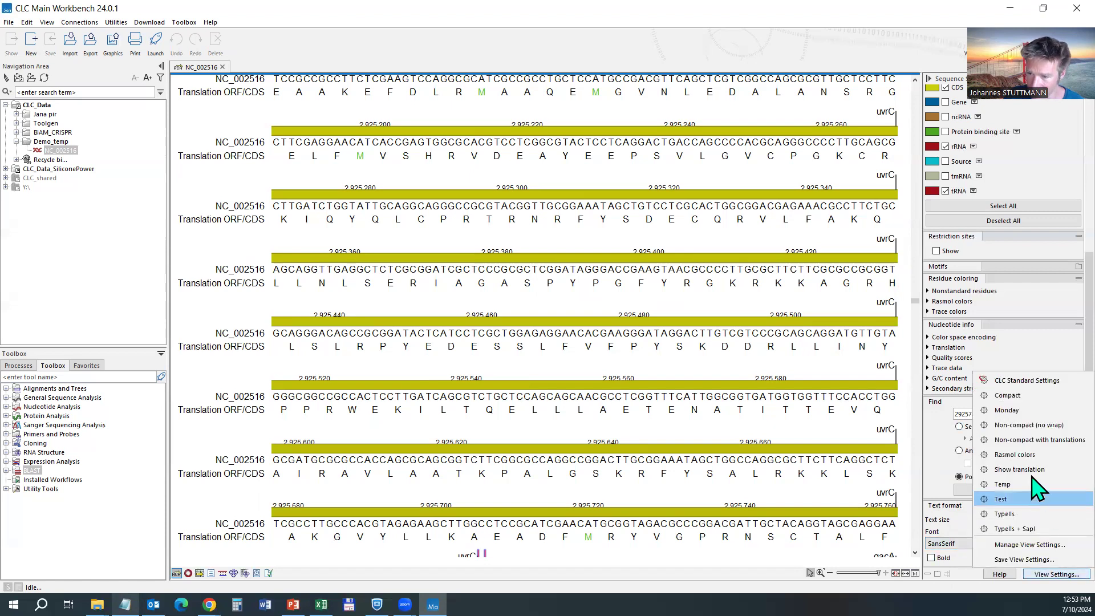
left_click(1027, 560)
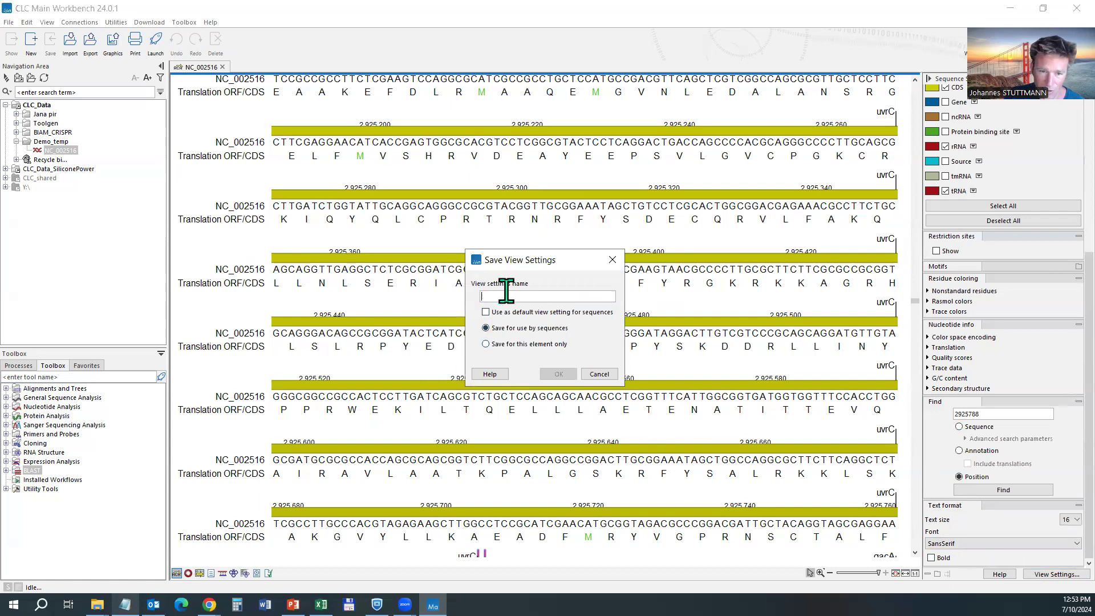
type("large font")
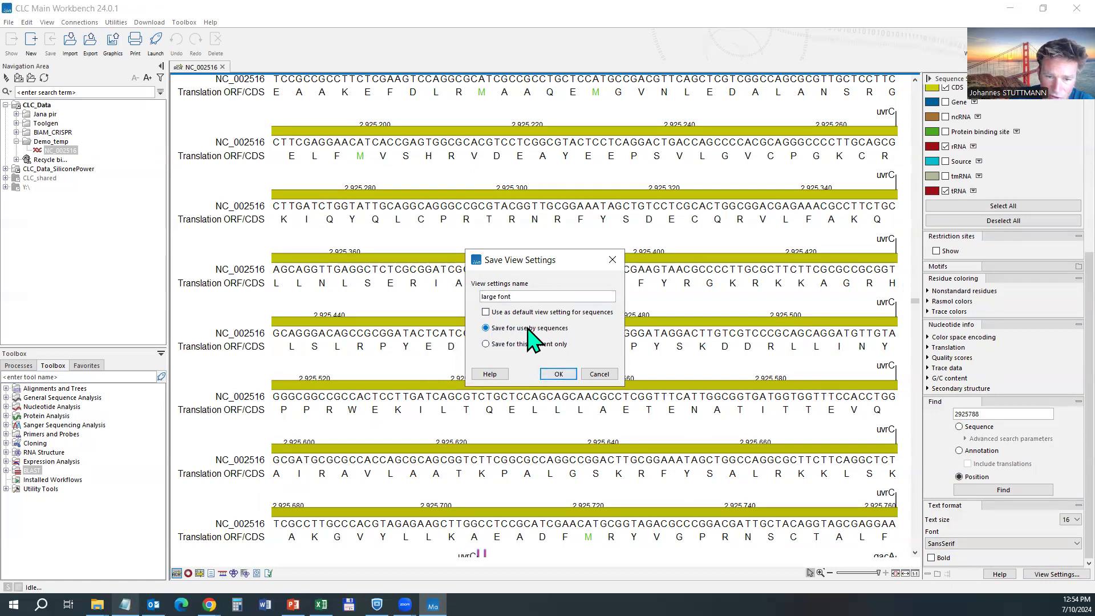
left_click(486, 313)
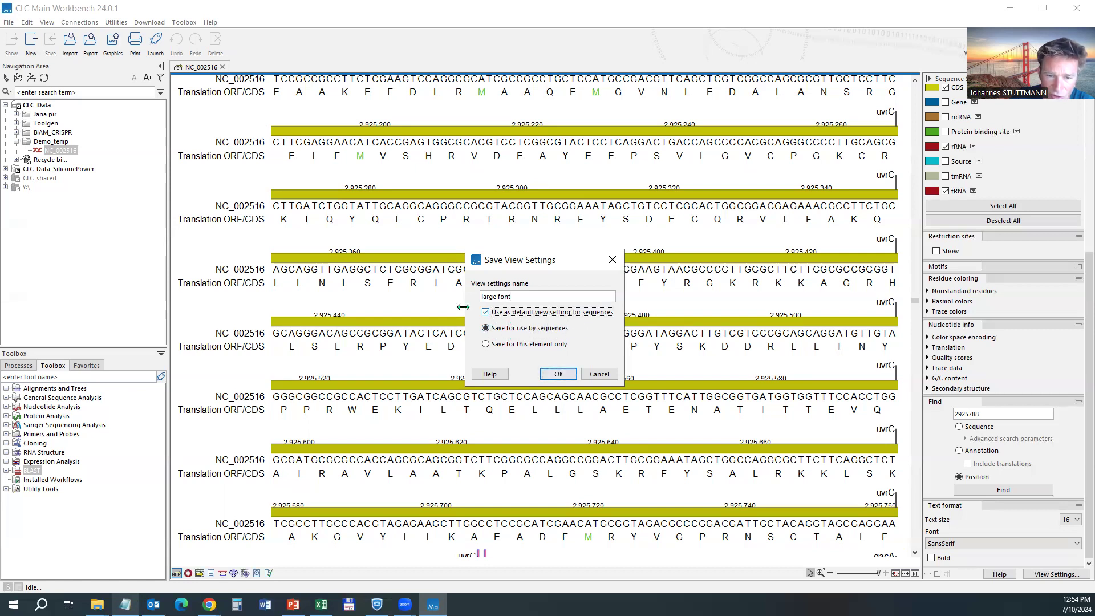
left_click(487, 313)
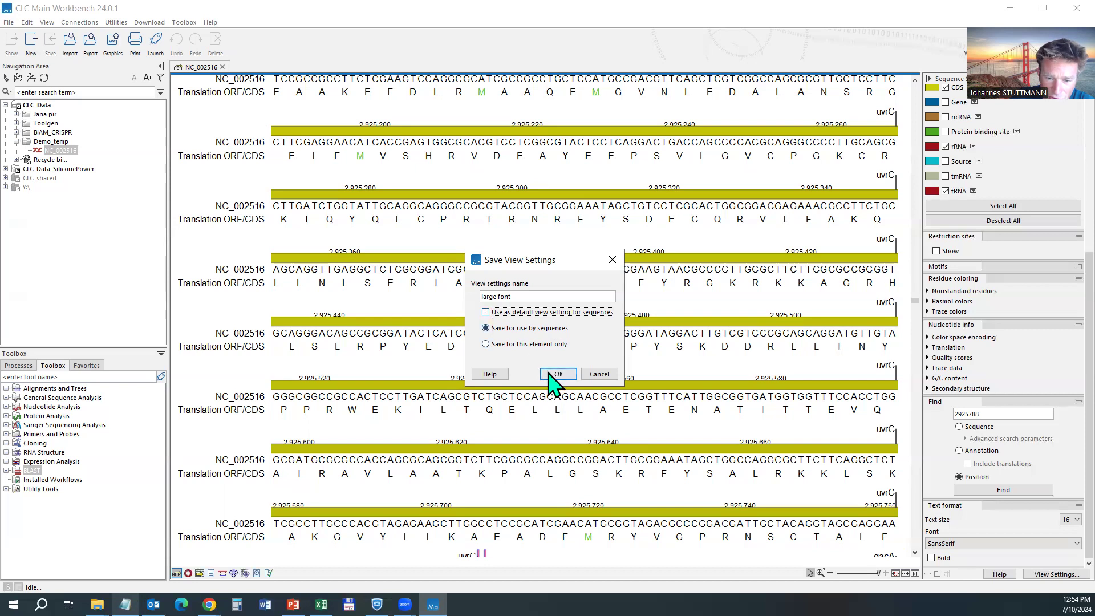
left_click(559, 375)
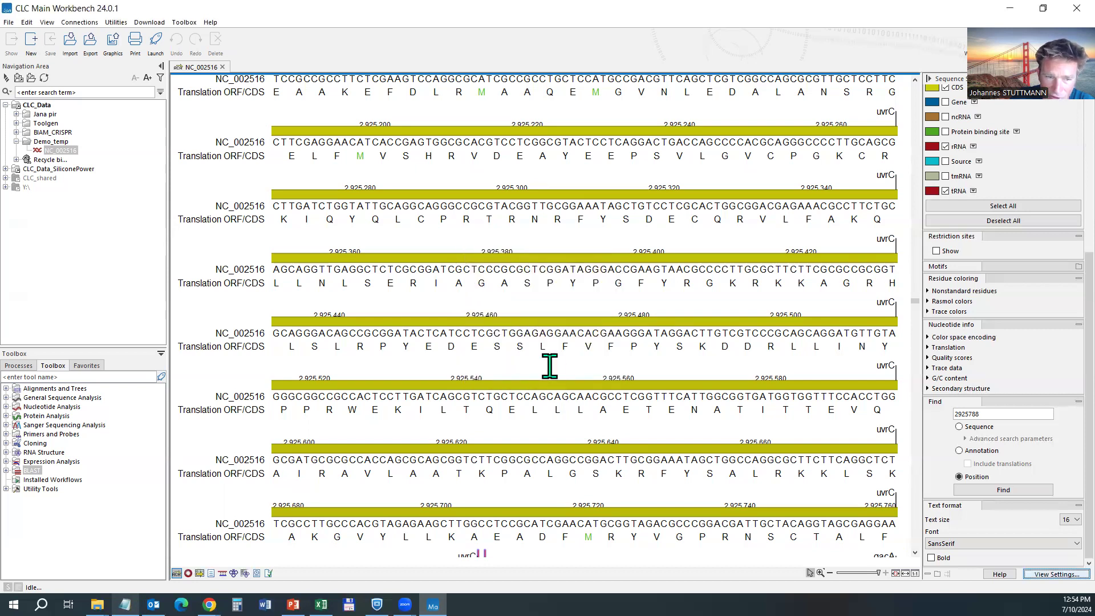
double_click(52, 132)
double_click(62, 150)
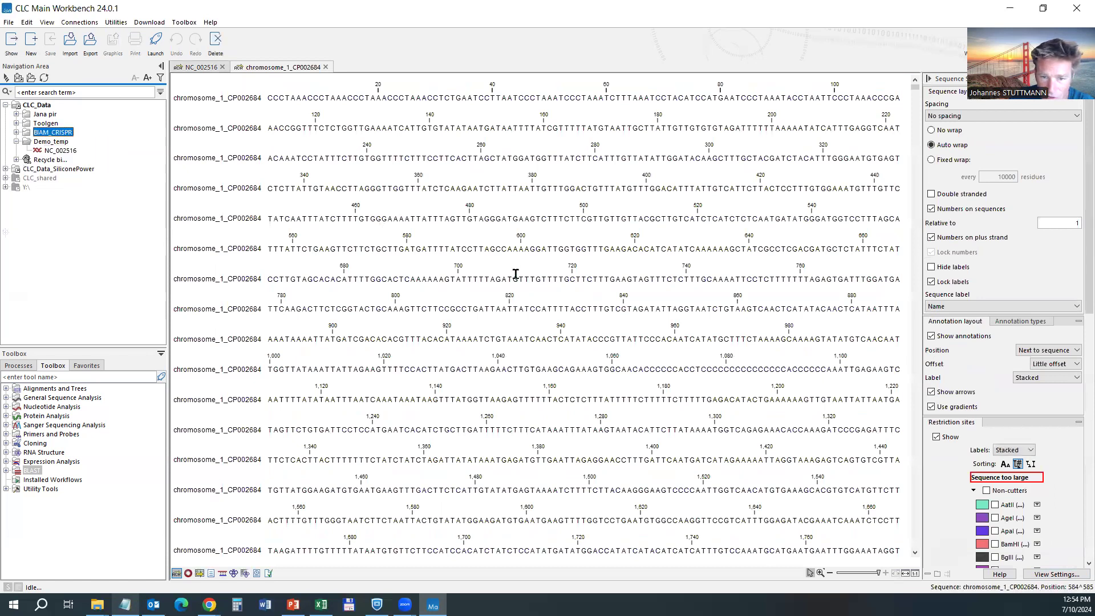
left_click(1055, 574)
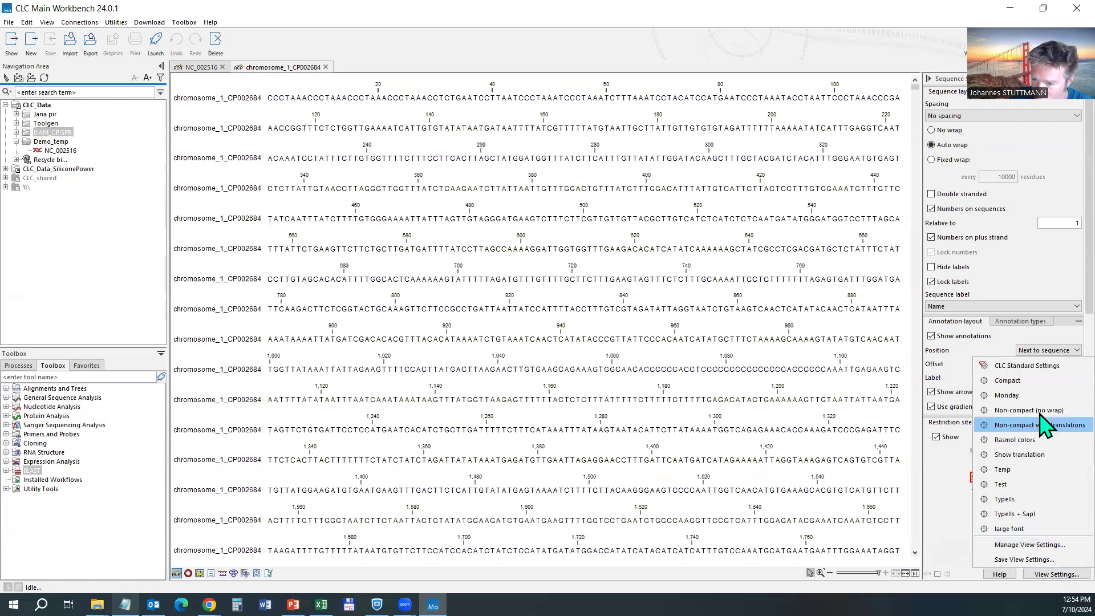
left_click(1021, 529)
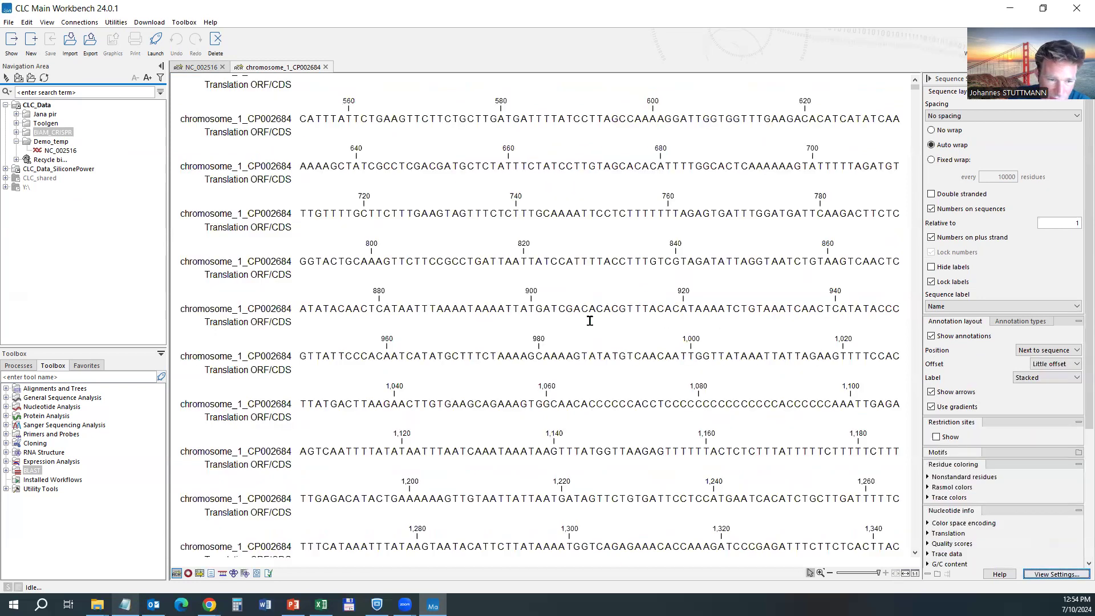
scroll(590, 321, "down", 3)
scroll(589, 321, "up", 1)
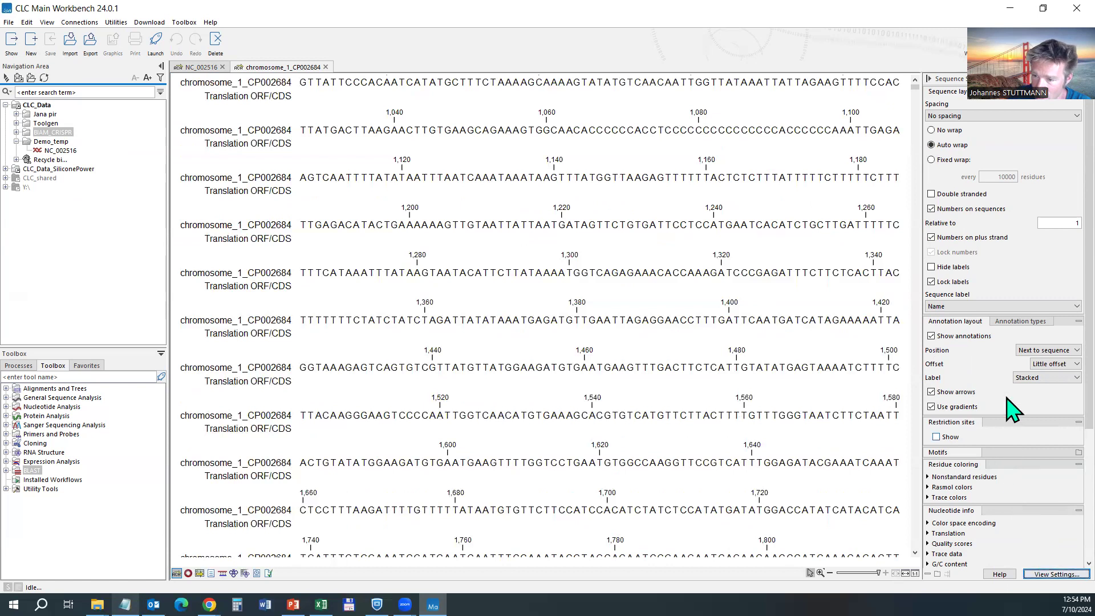
left_click(1021, 323)
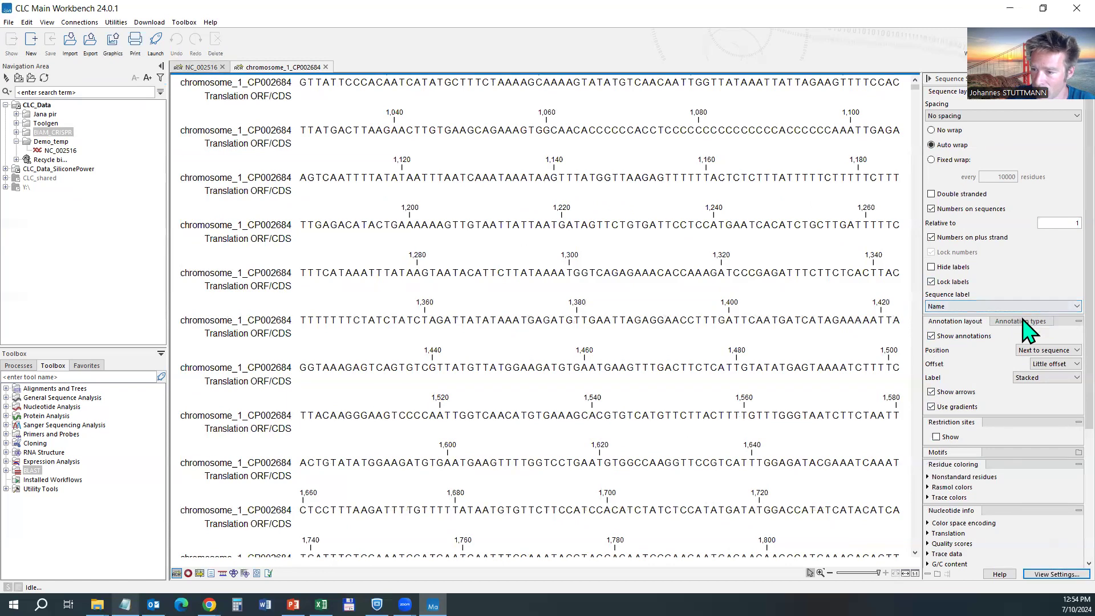
scroll(1004, 342, "down", 3)
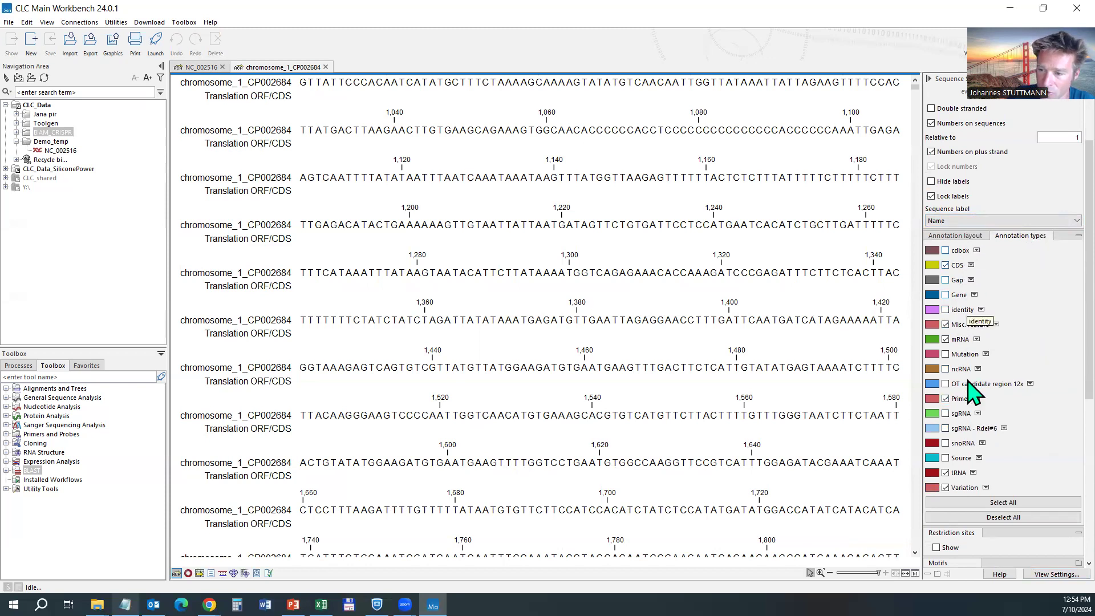
left_click(970, 236)
scroll(981, 370, "down", 2)
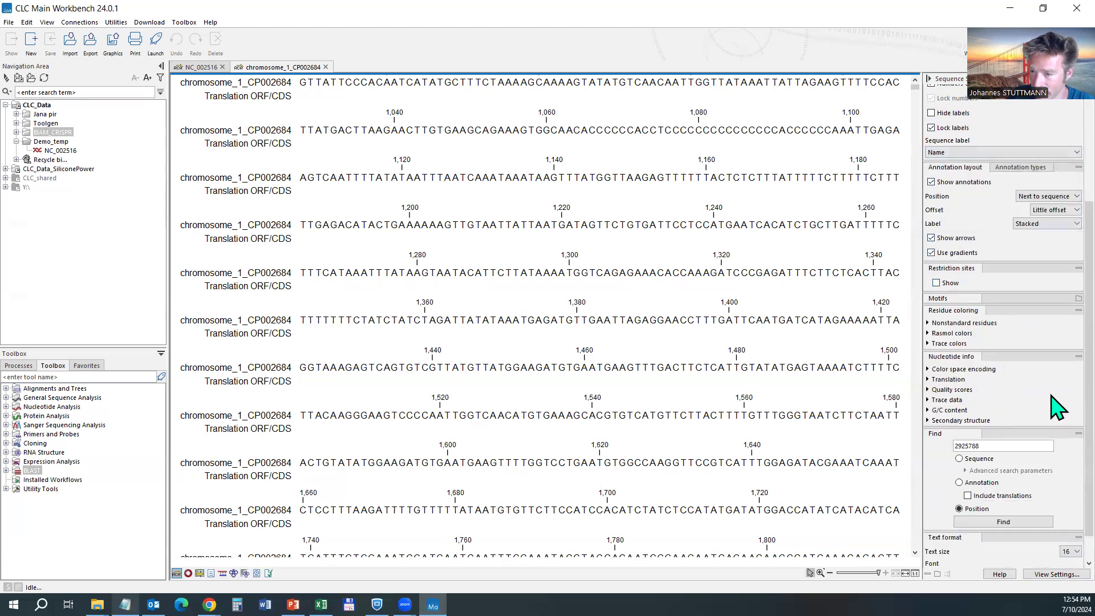
scroll(1001, 296, "up", 3)
scroll(1001, 283, "up", 3)
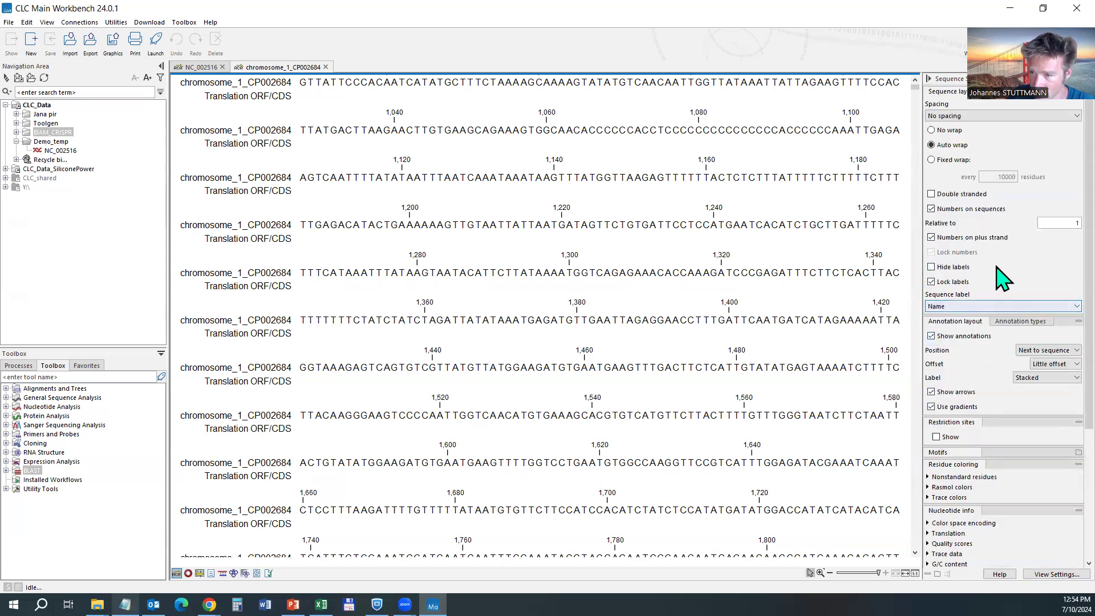
left_click(936, 437)
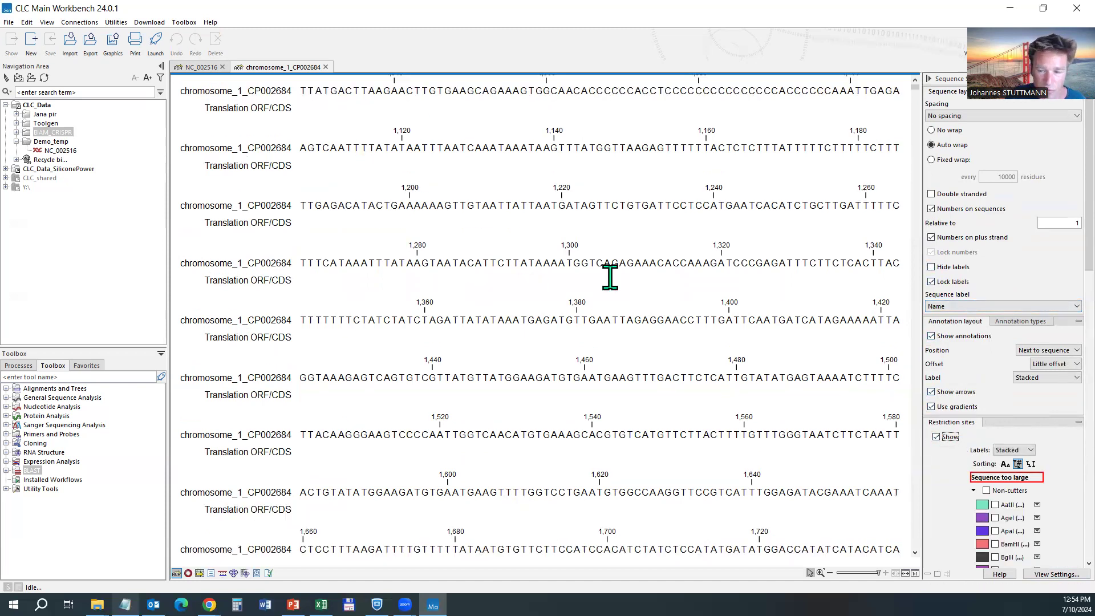
scroll(610, 276, "down", 1)
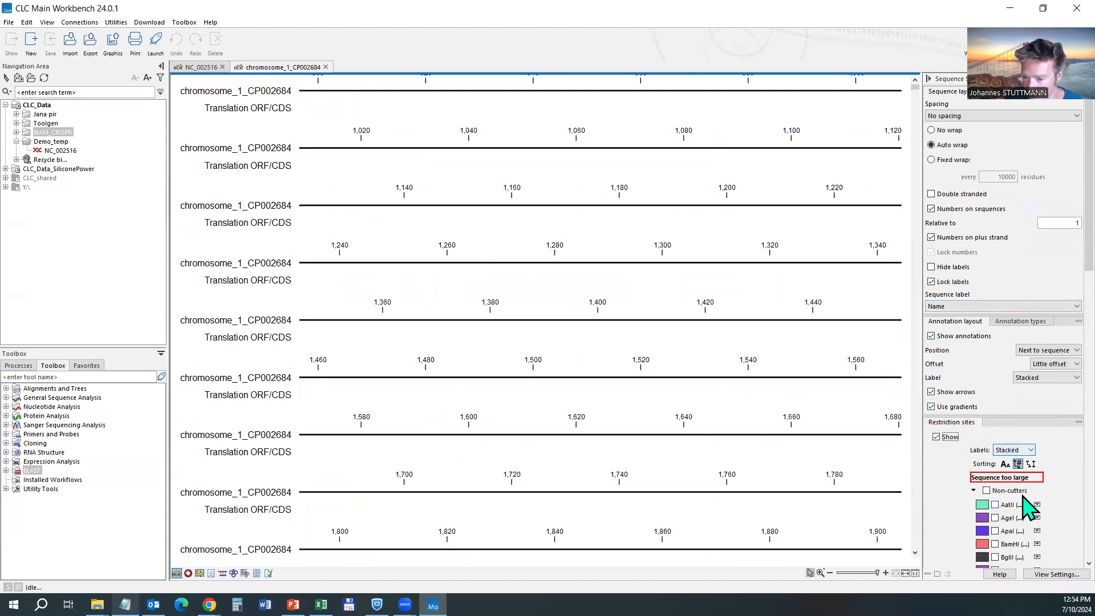
scroll(1027, 503, "down", 5)
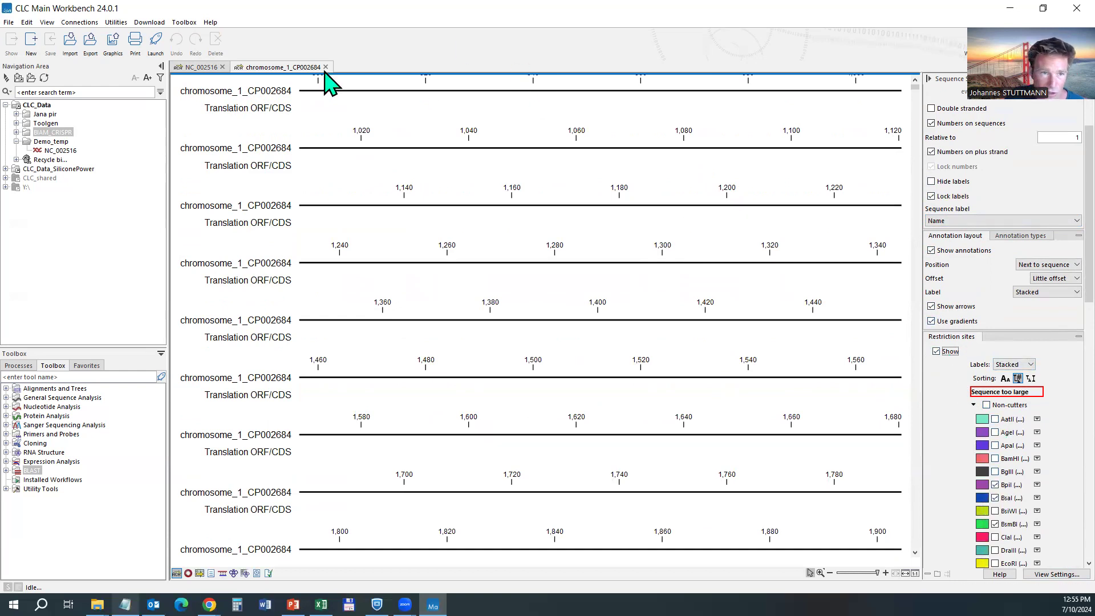
left_click(325, 67)
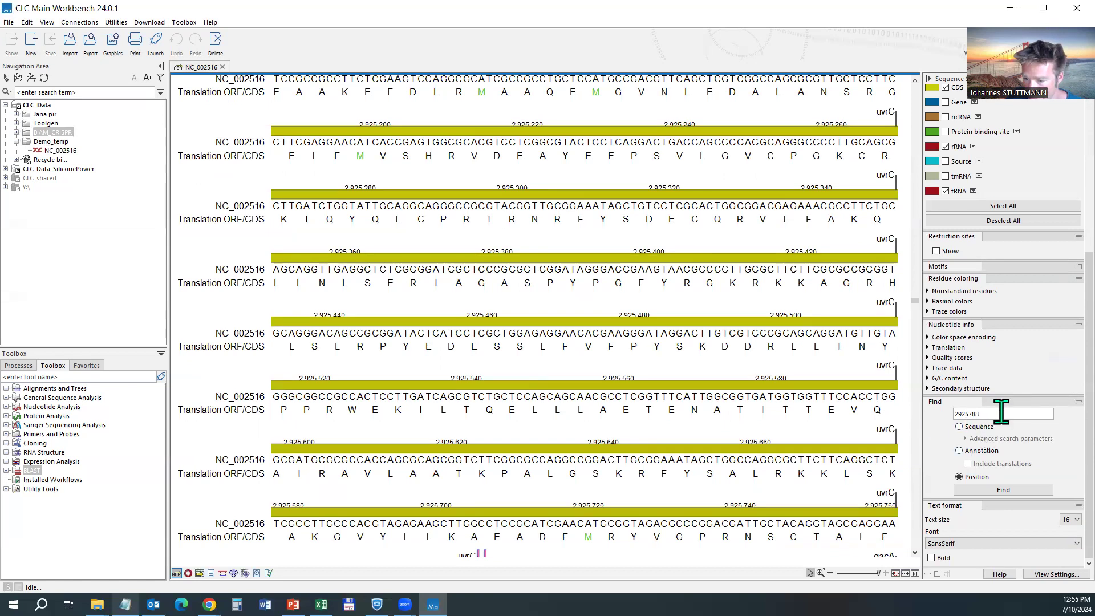
Show restriction sites on NC_002516, browse the enzyme list, then hide them again.
left_click(949, 251)
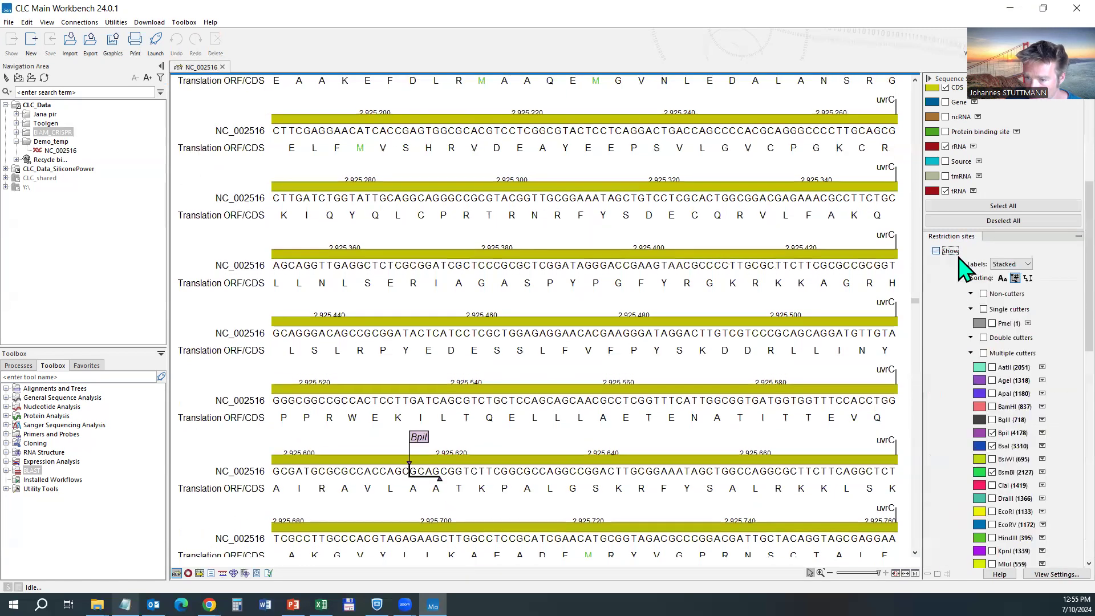
scroll(1024, 408, "down", 2)
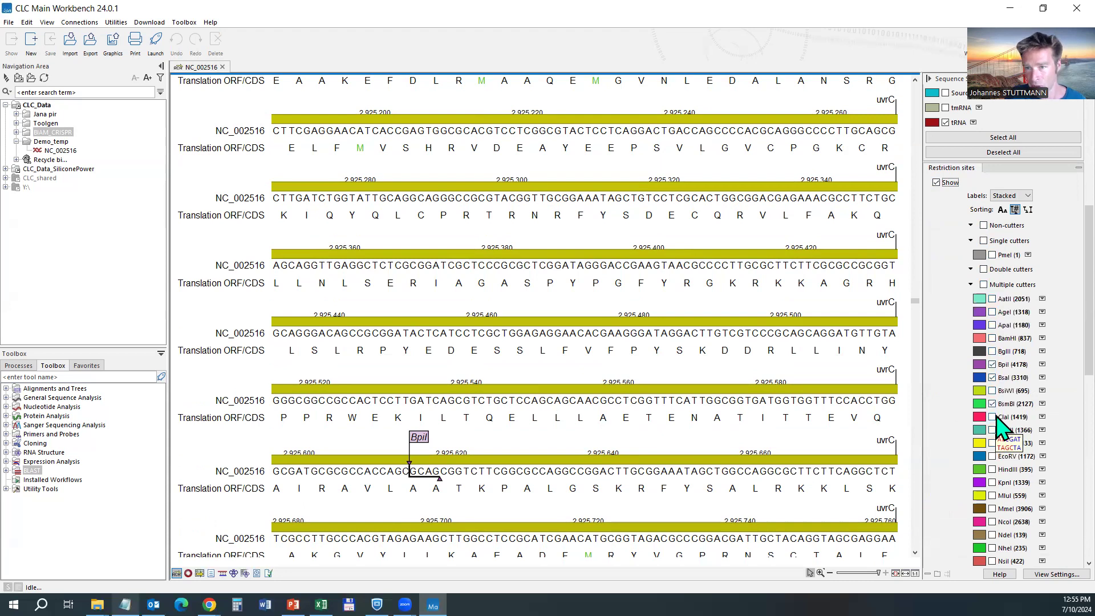
scroll(998, 422, "down", 5)
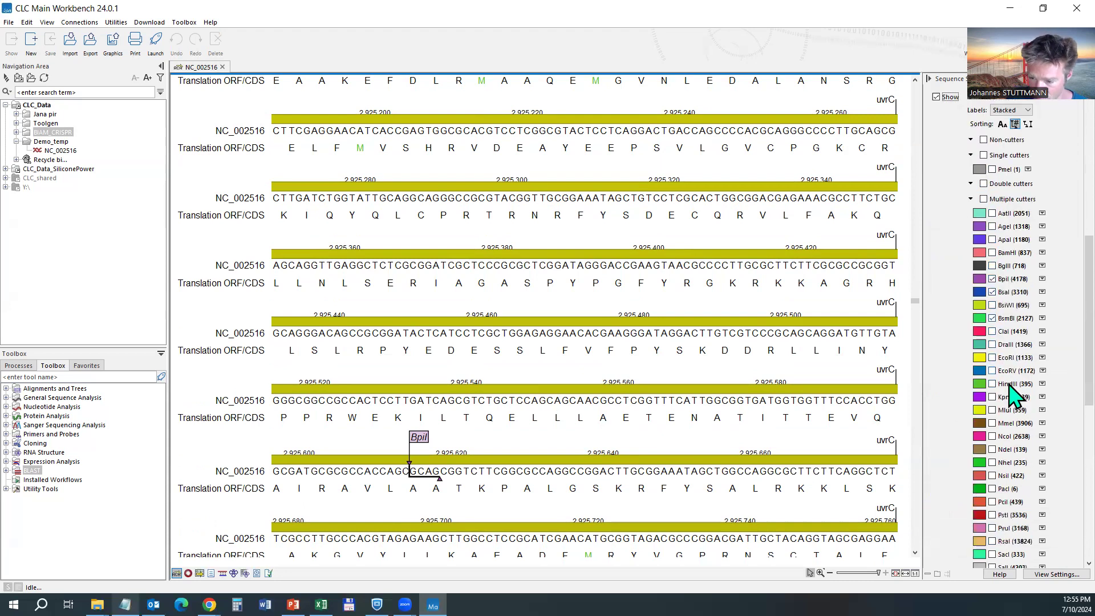
scroll(1009, 394, "up", 1)
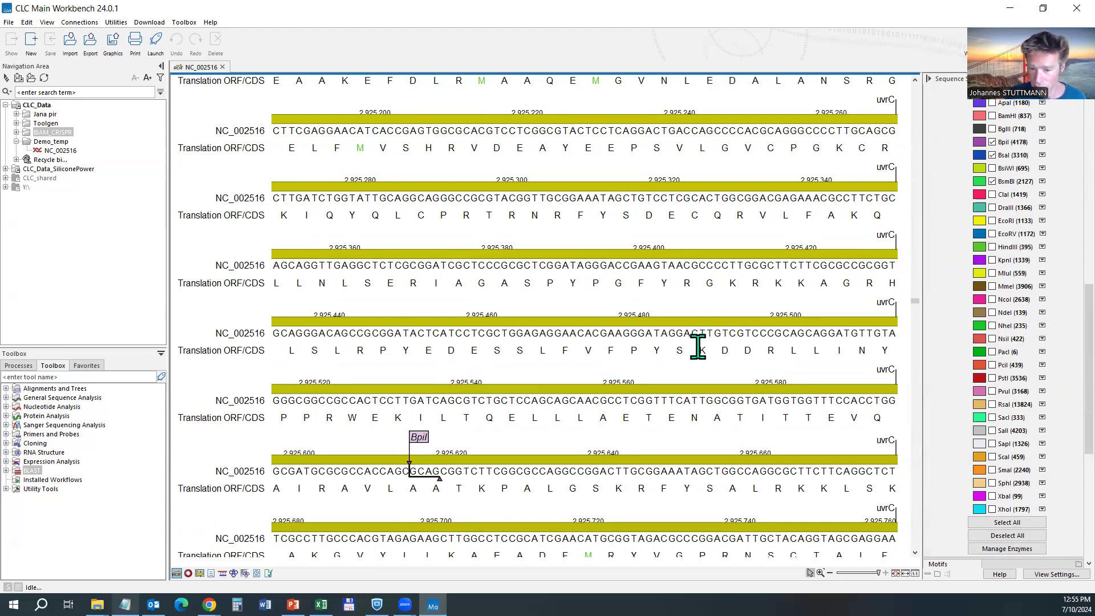
scroll(973, 149, "up", 5)
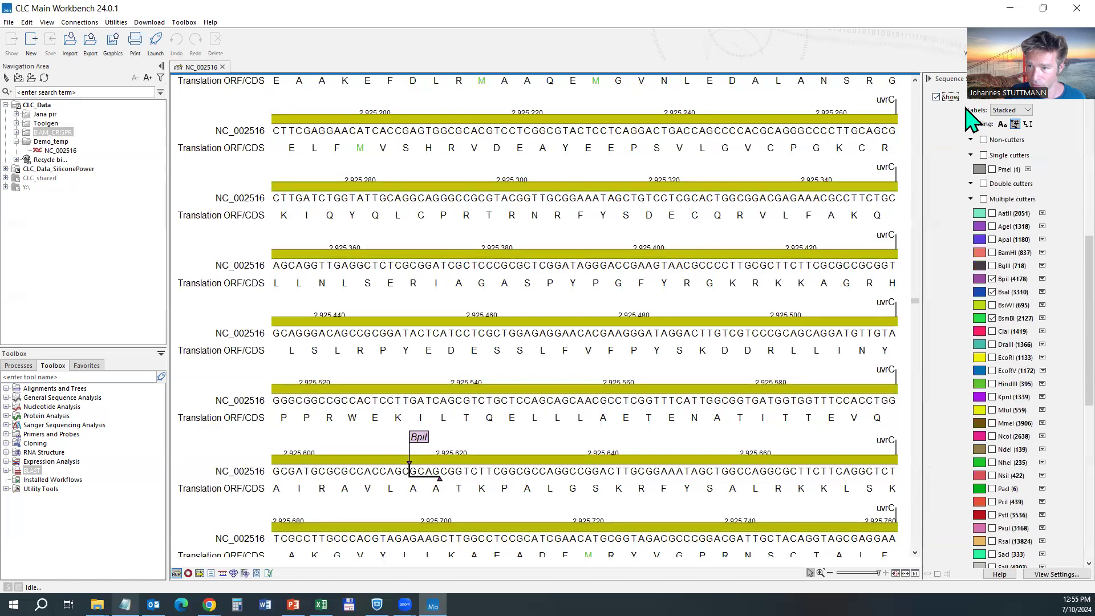
left_click(937, 97)
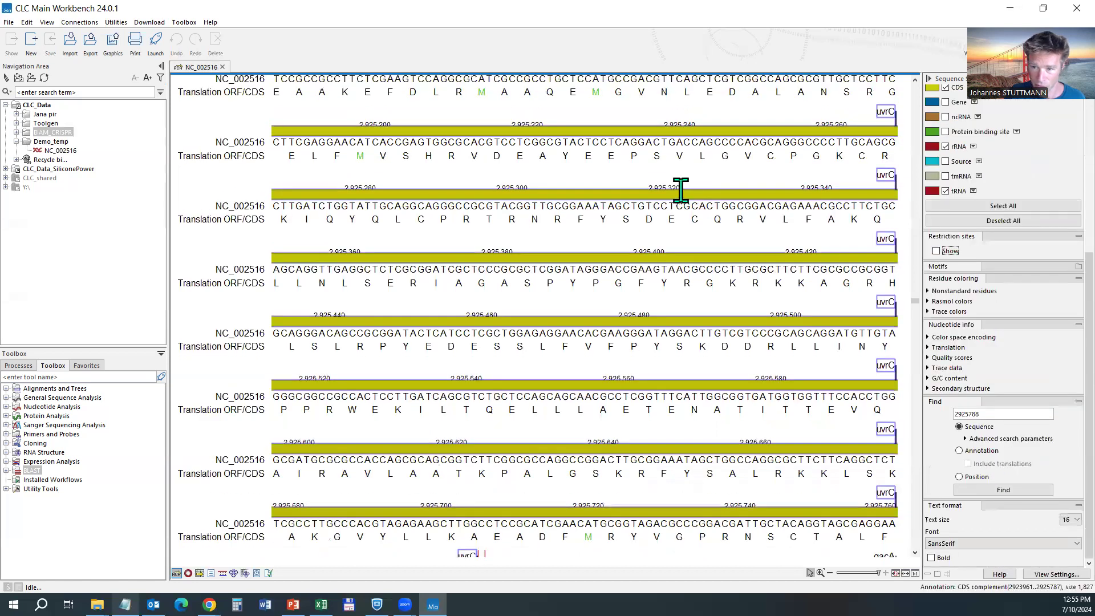
Zoom out to see the gene arrows surrounding the current genome region.
scroll(680, 191, "down", 3)
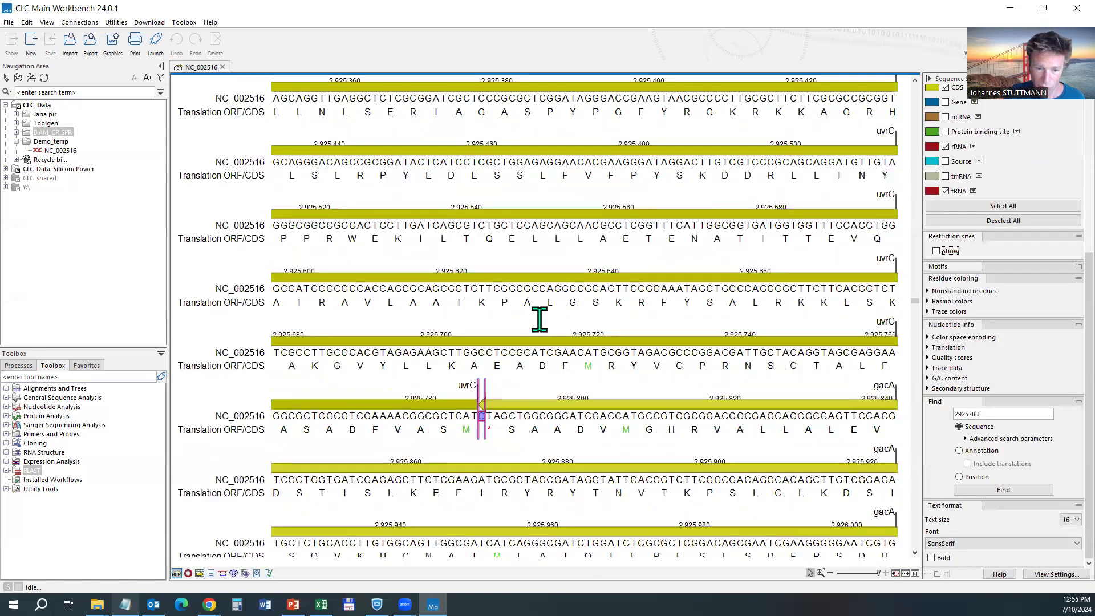
scroll(539, 320, "down", 4)
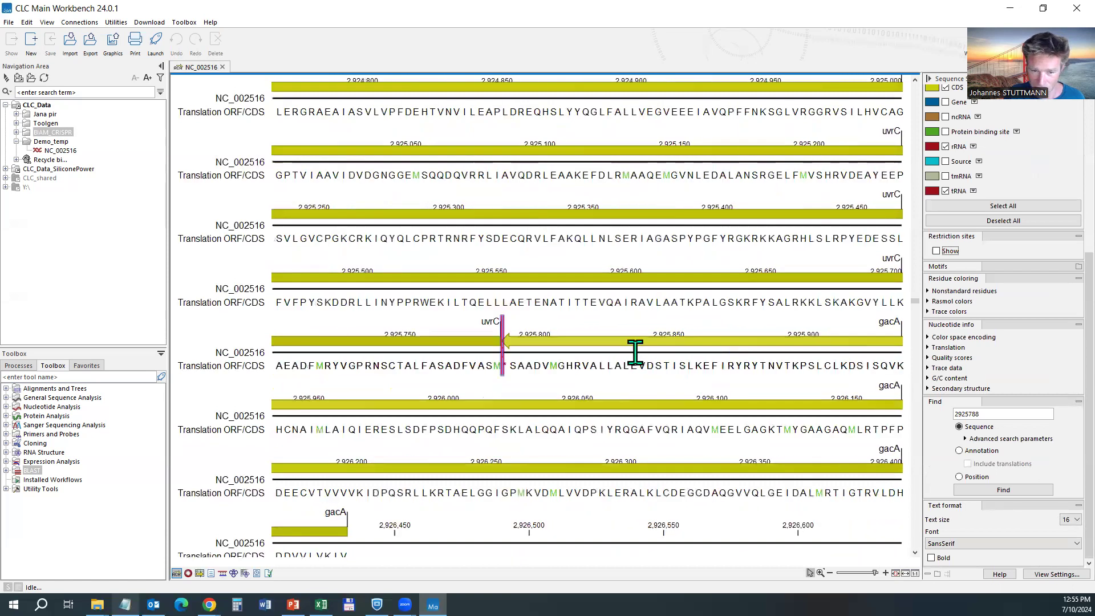
scroll(632, 348, "up", 4)
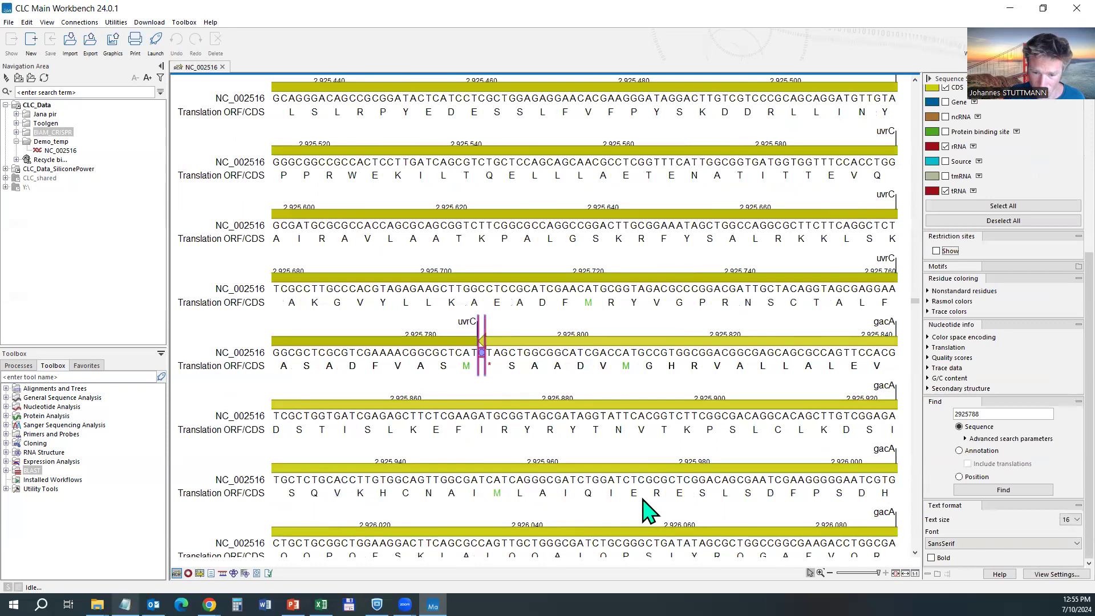
key("alt+Tab")
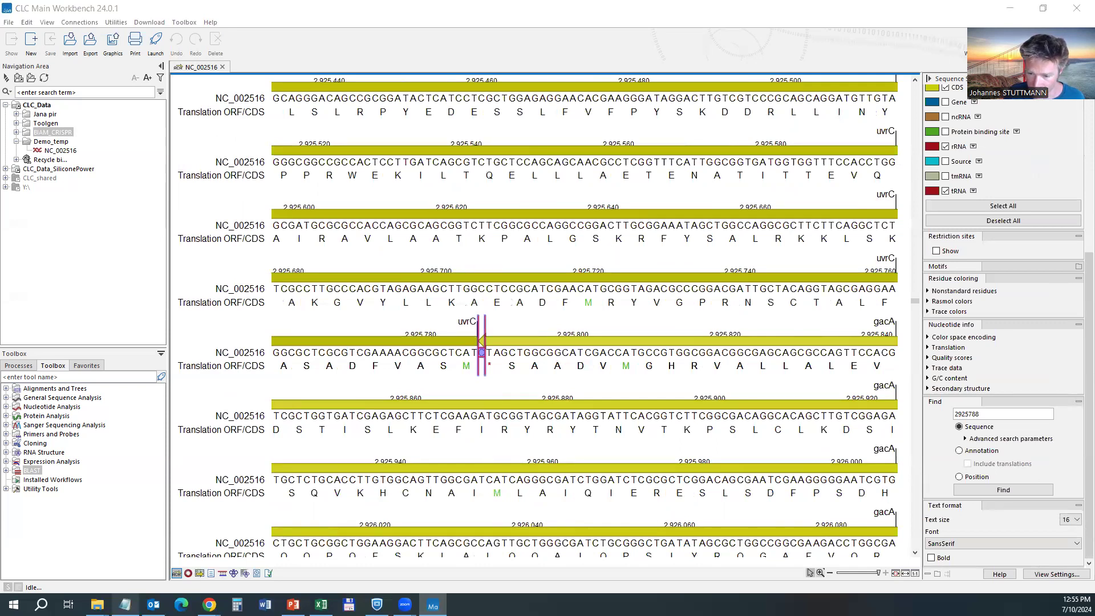
key("alt+Tab")
scroll(585, 316, "down", 10)
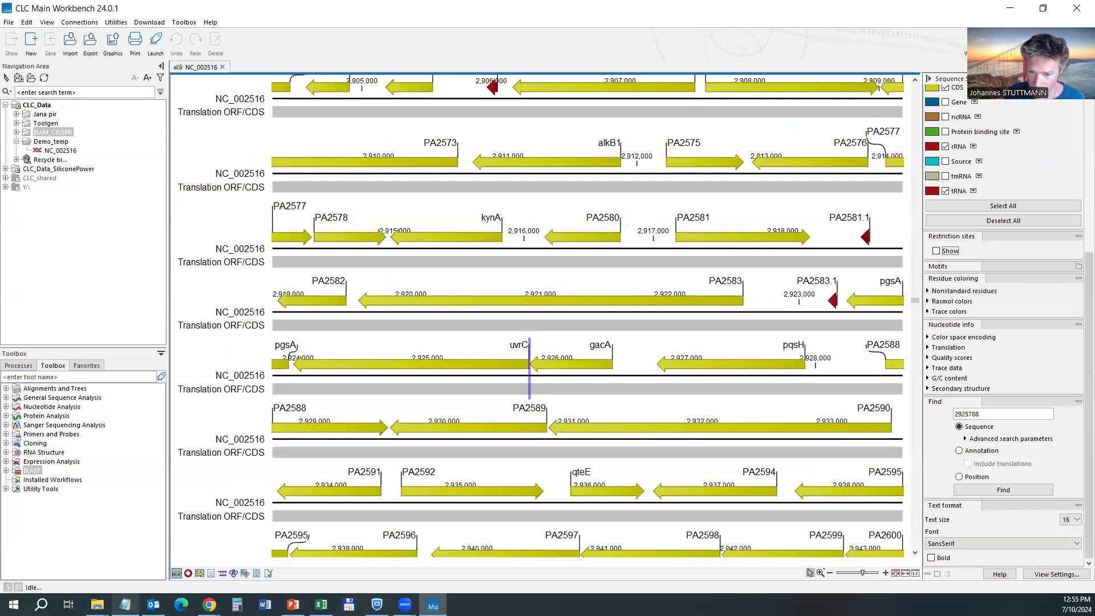
scroll(587, 316, "up", 10)
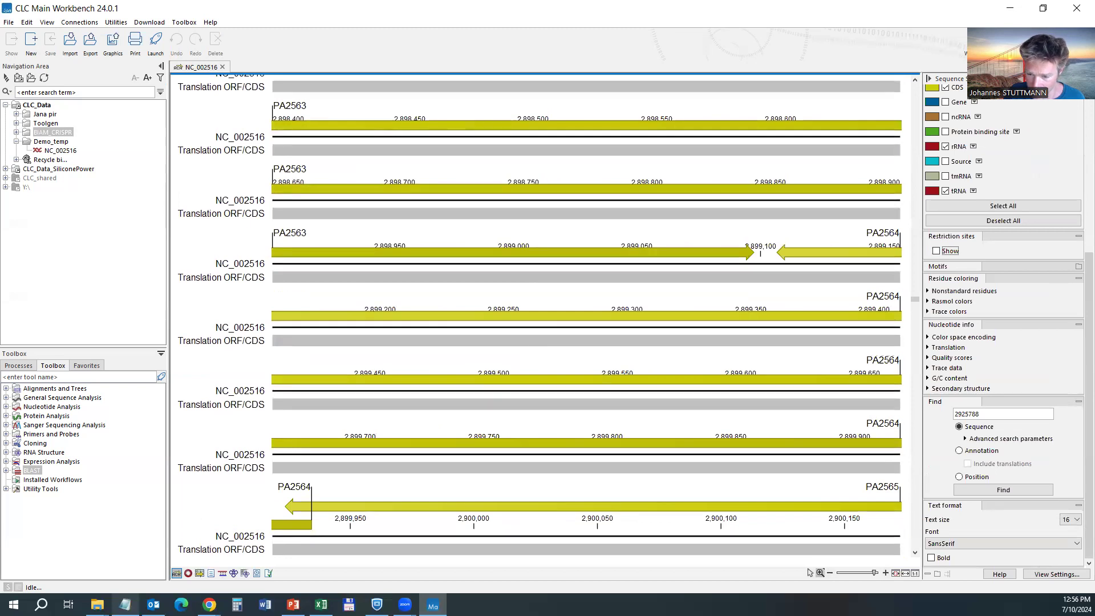
scroll(588, 316, "down", 4)
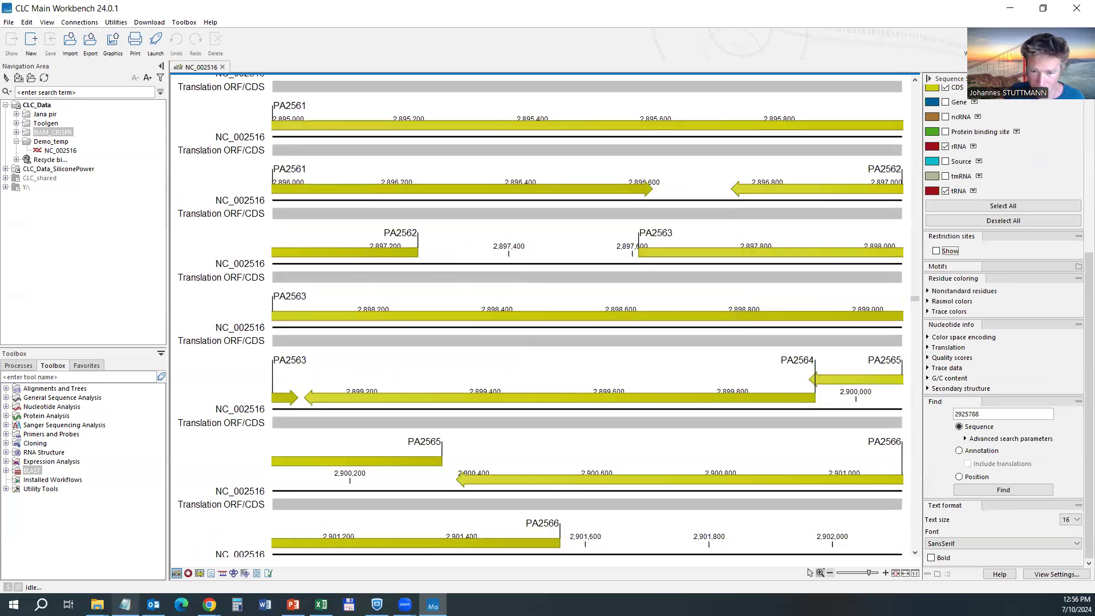
Zoom in on PA2564 between PA2563 and PA2565, then return to selection mode.
left_click(885, 573)
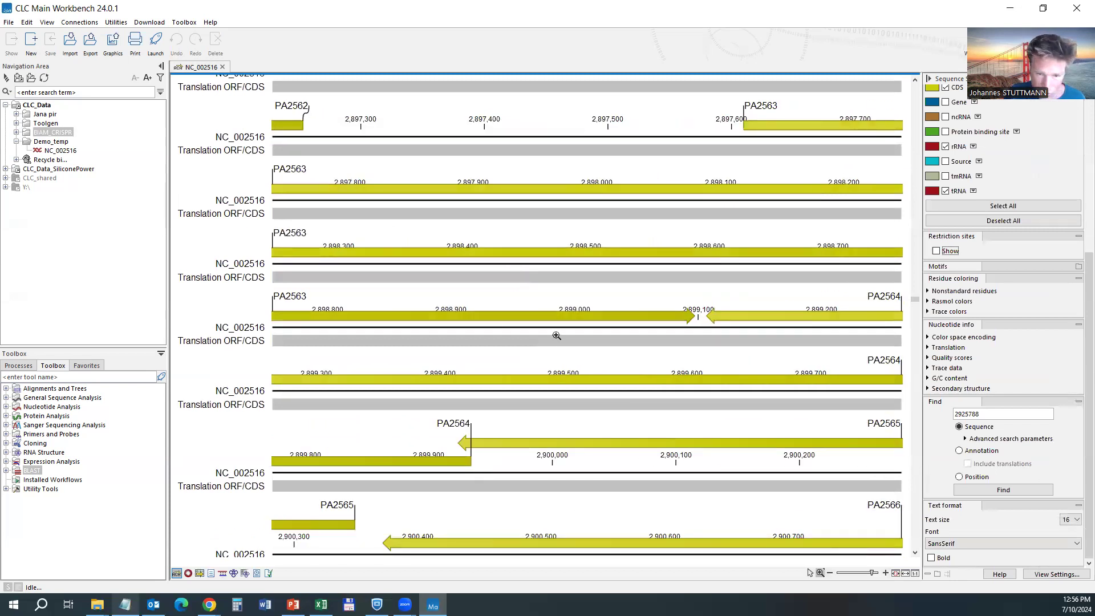
left_click(649, 419)
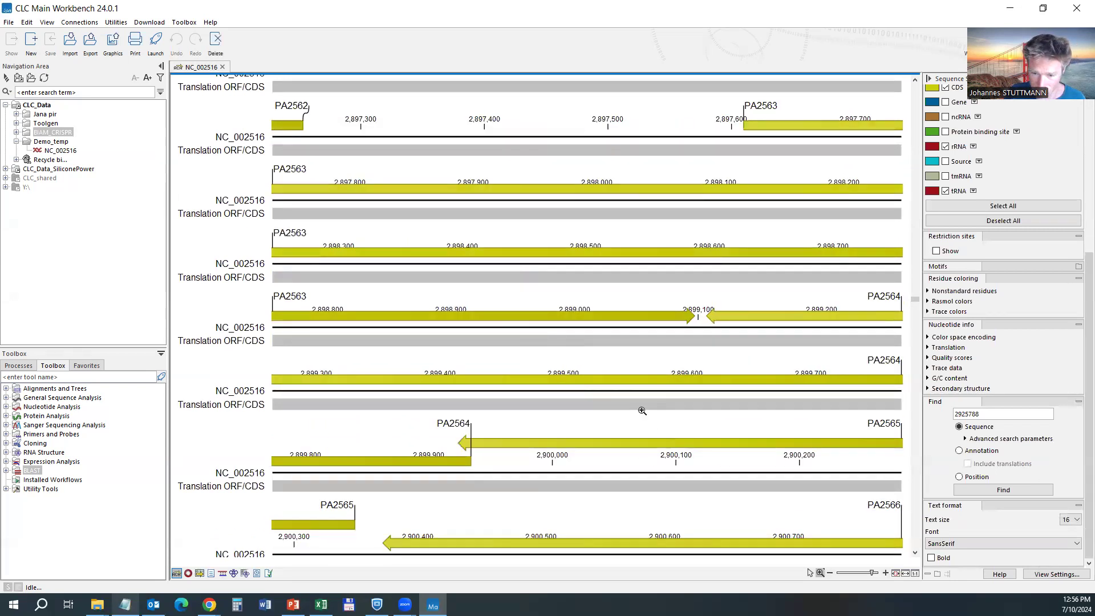
left_click(809, 571)
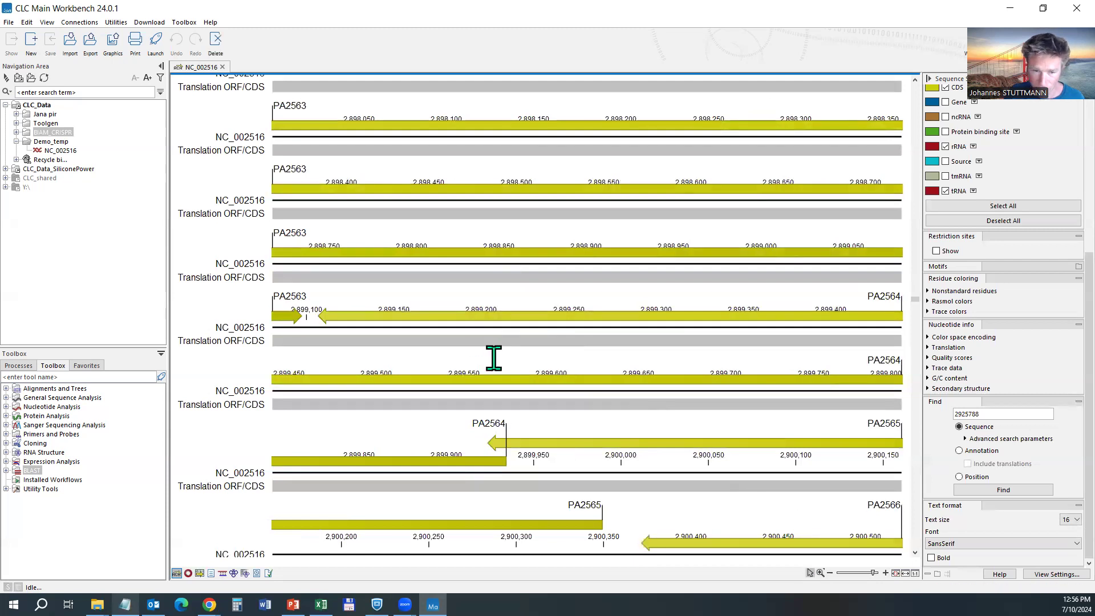
scroll(492, 355, "up", 1)
scroll(492, 355, "up", 1)
scroll(492, 355, "up", 2)
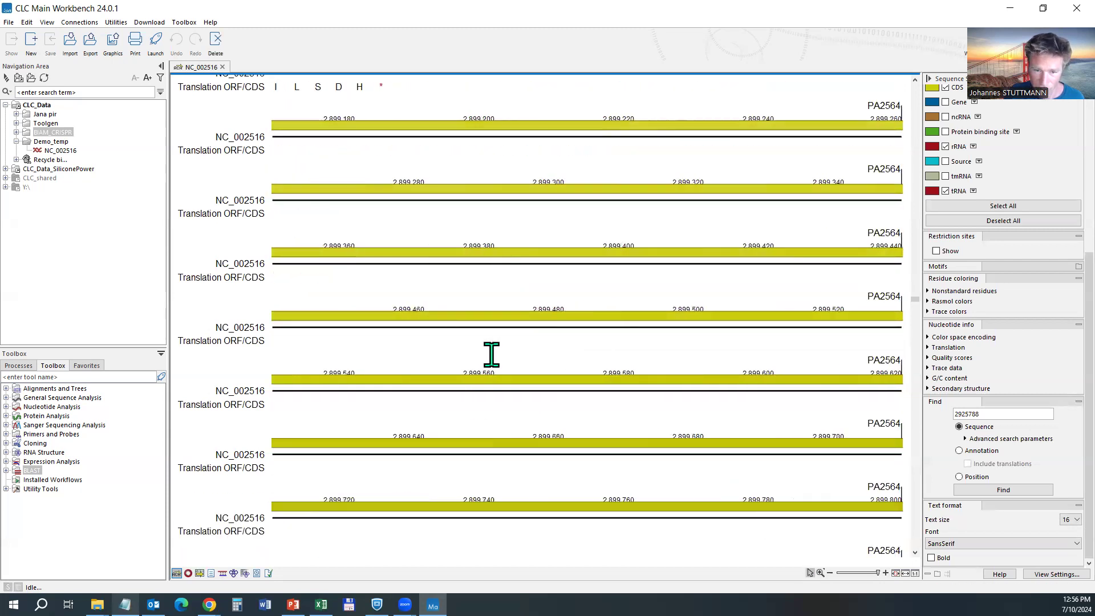
scroll(492, 355, "down", 3)
scroll(491, 355, "down", 1)
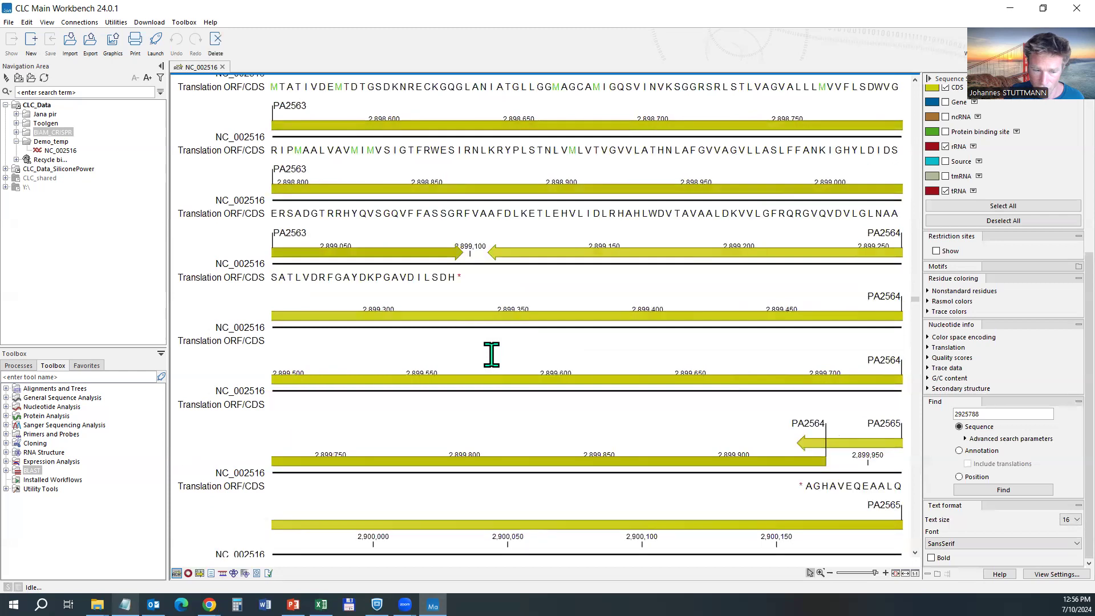
scroll(492, 355, "up", 2)
scroll(492, 355, "down", 2)
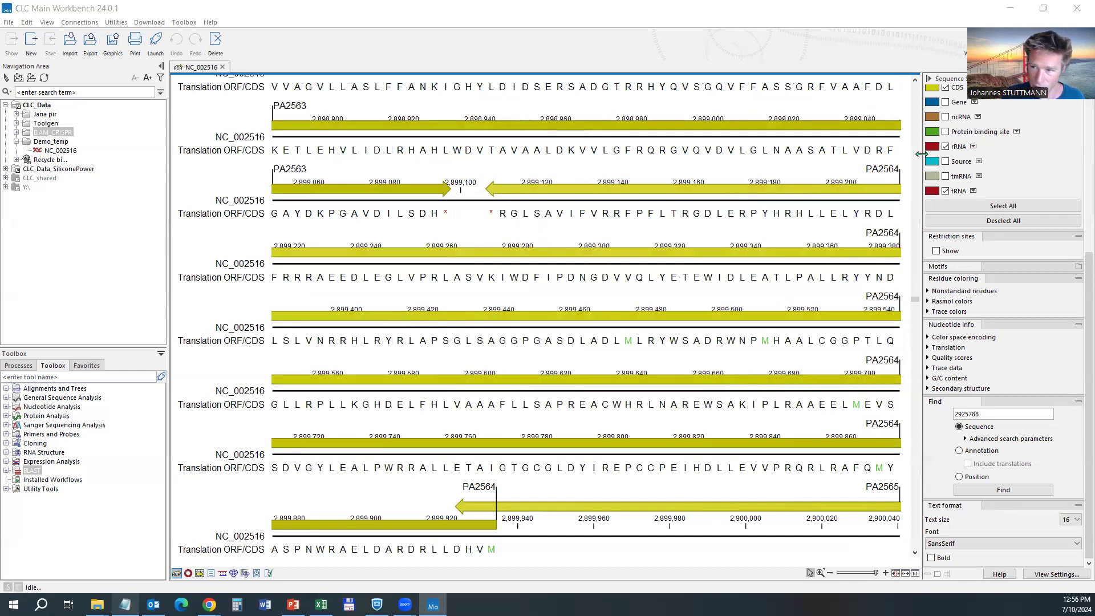
scroll(962, 148, "up", 5)
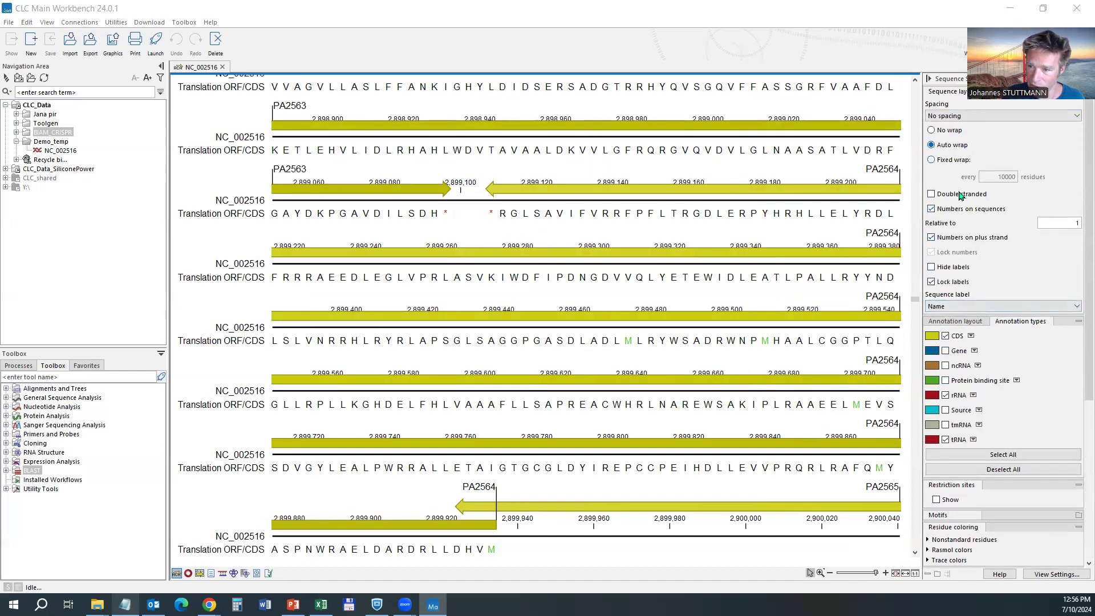
Switch the sequence layout to No wrap and scroll to the gacA region.
left_click(957, 132)
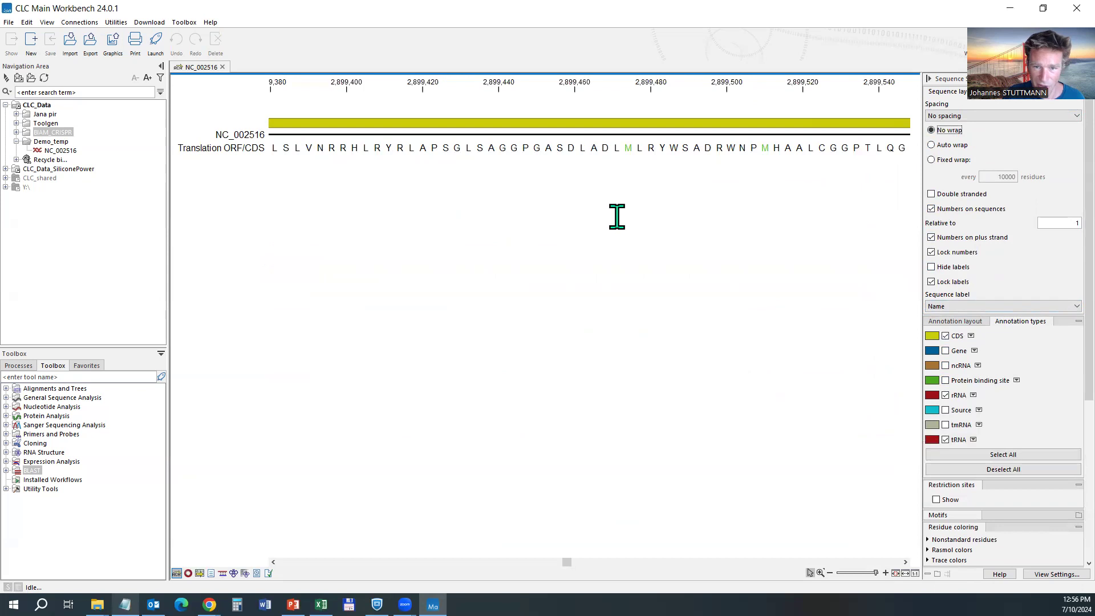
scroll(617, 217, "up", 1)
scroll(617, 217, "down", 3)
scroll(617, 217, "up", 2)
scroll(617, 216, "up", 8)
scroll(618, 217, "down", 3)
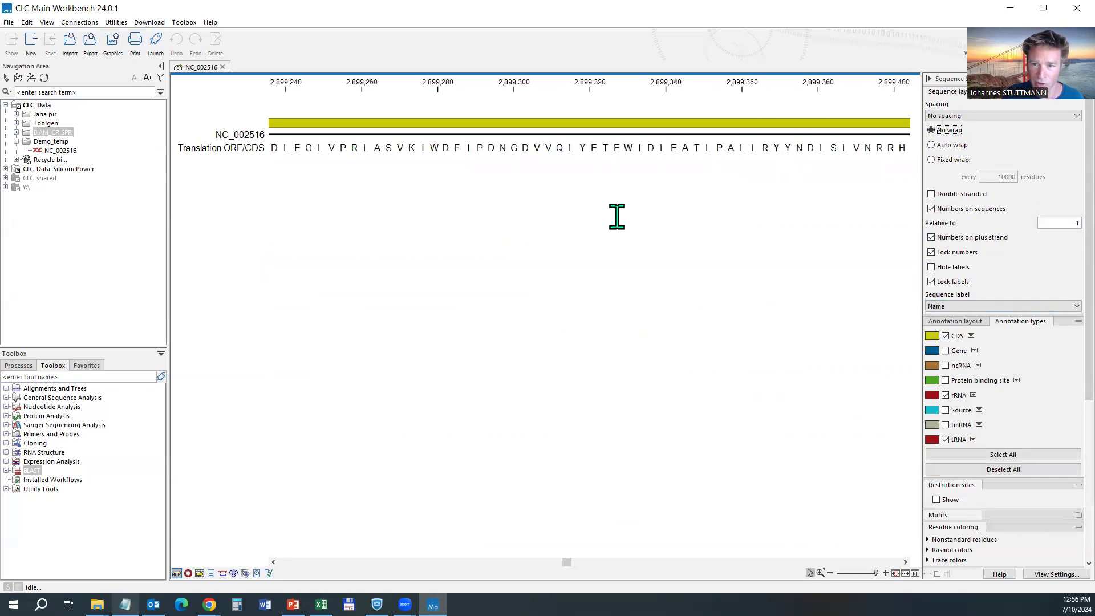
scroll(617, 216, "down", 3)
scroll(617, 217, "down", 5)
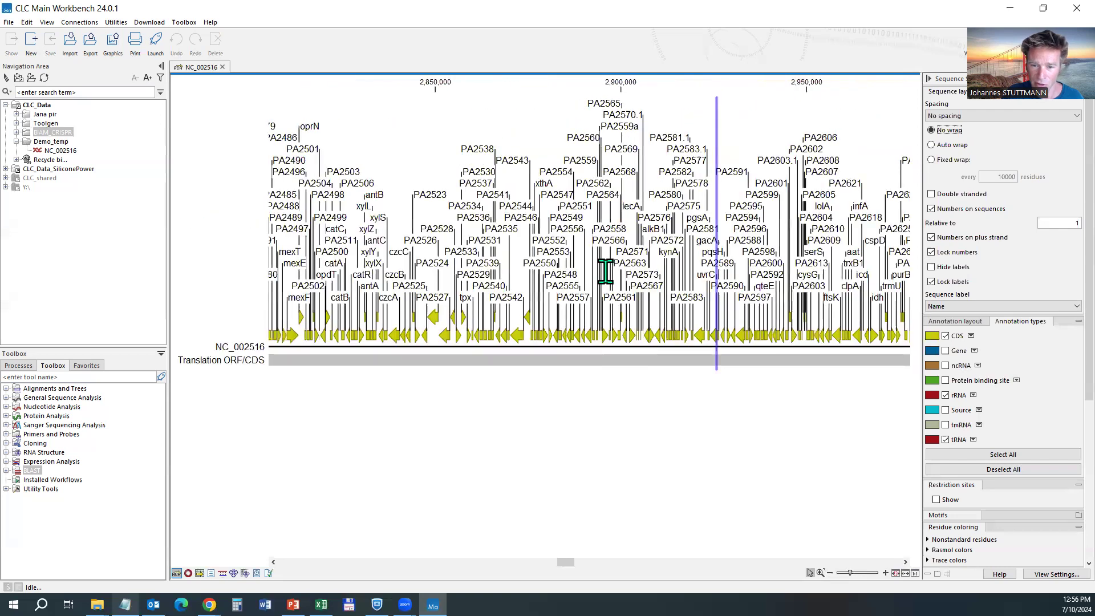
scroll(605, 266, "down", 5)
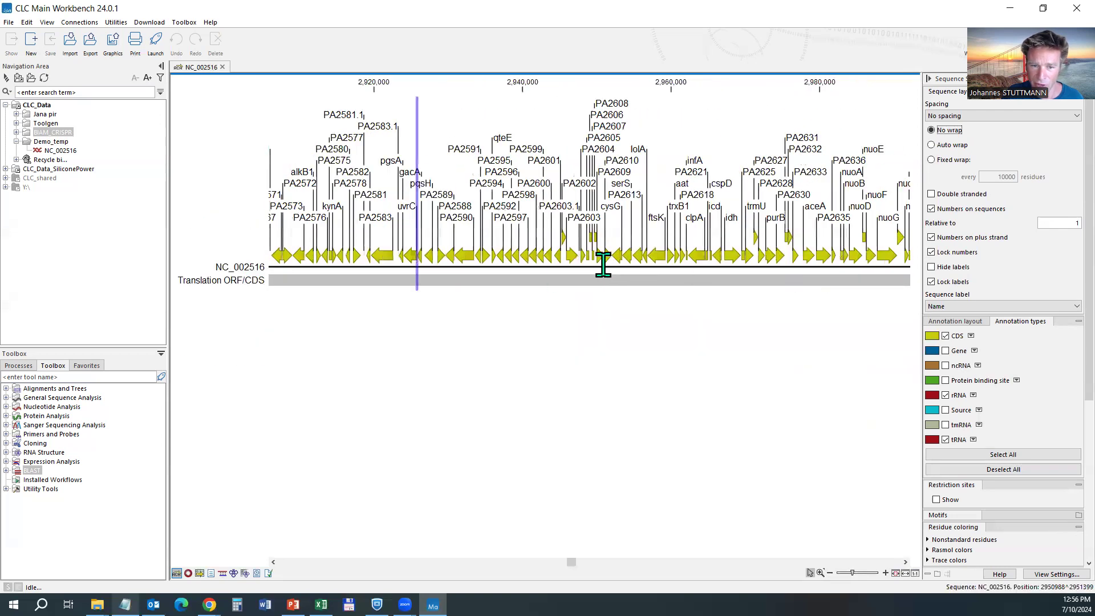
scroll(603, 266, "down", 2)
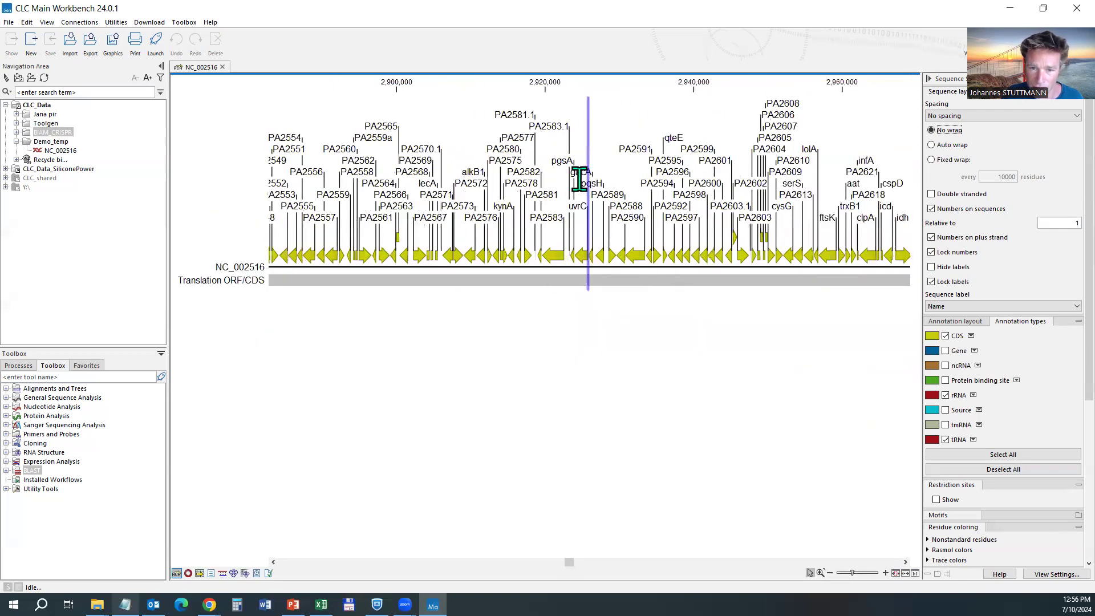
Select the gacA gene annotation and zoom in around it.
left_click(580, 172)
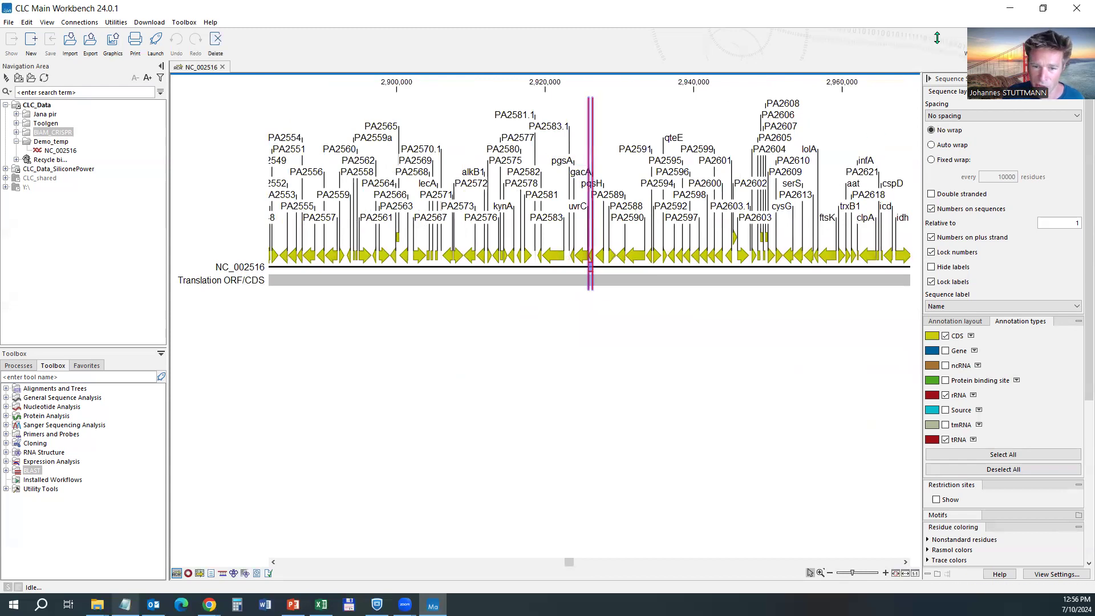
scroll(577, 238, "up", 6)
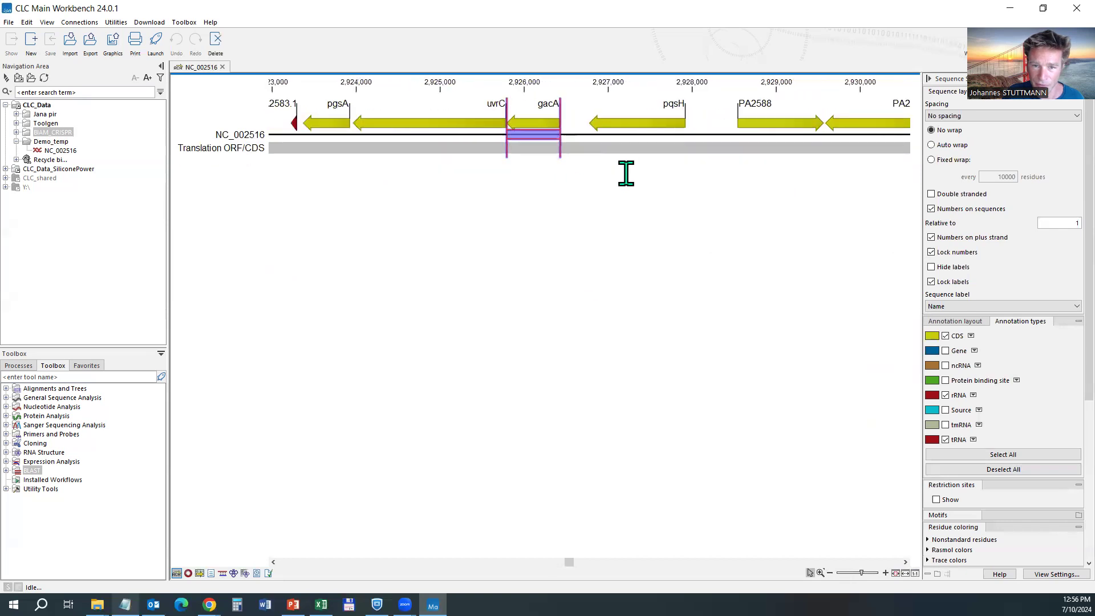
scroll(554, 146, "up", 1)
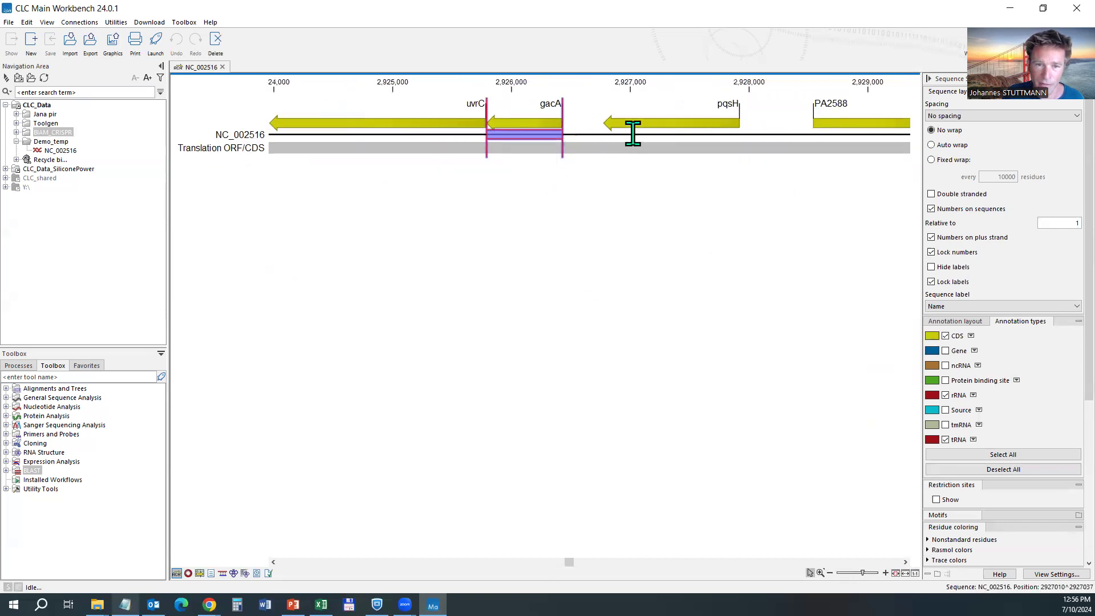
Select the region 2925665..2926572 across gacA and open its right-click menu.
left_click(584, 133)
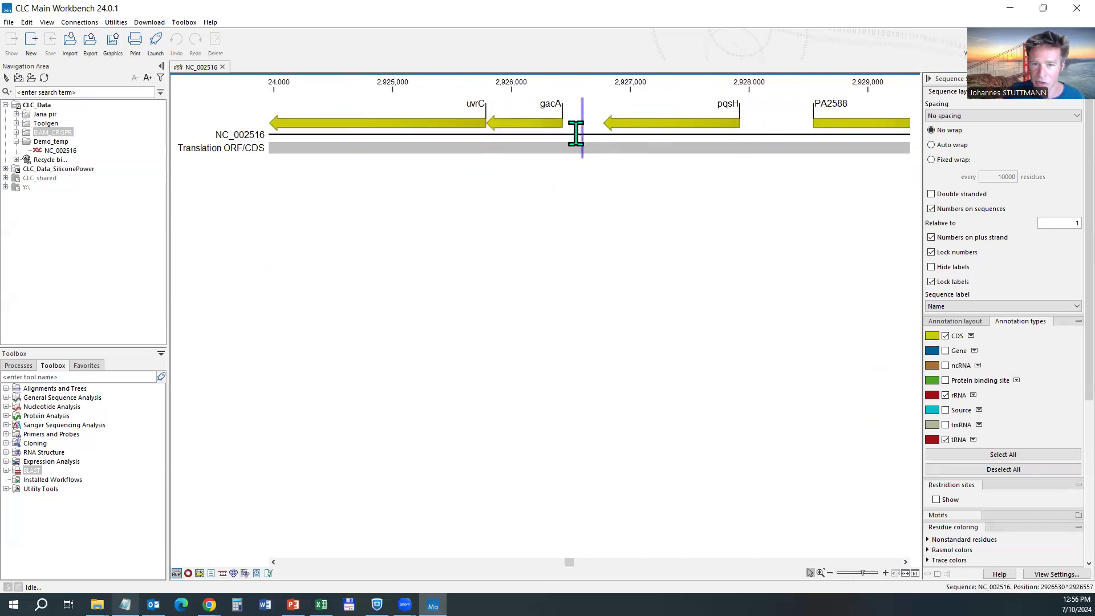
left_click_drag(579, 134, 472, 134)
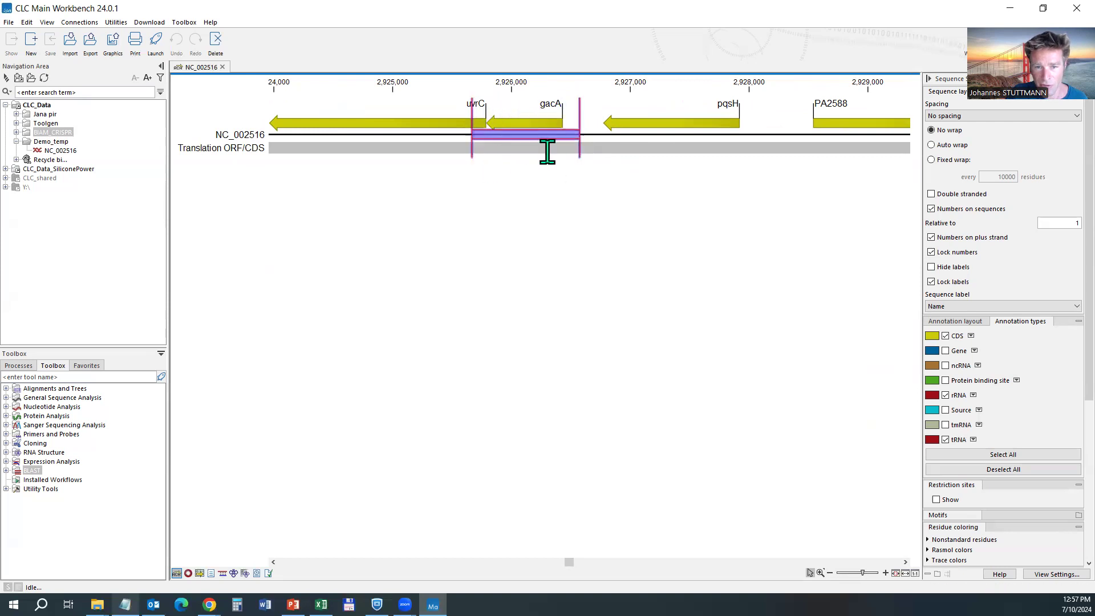
left_click(644, 149)
left_click_drag(472, 134, 580, 133)
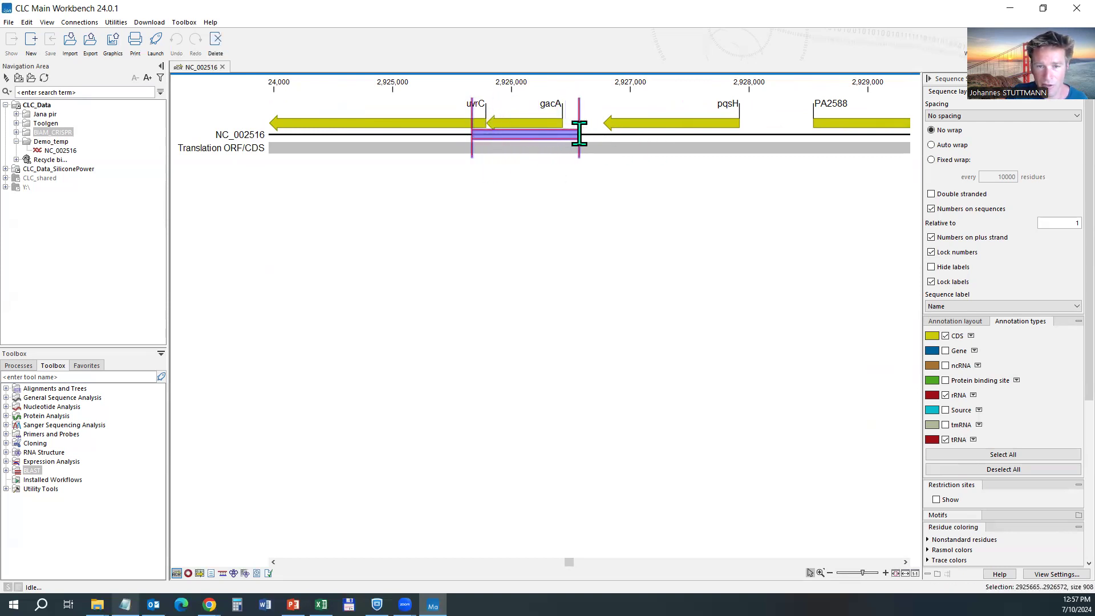
right_click(518, 133)
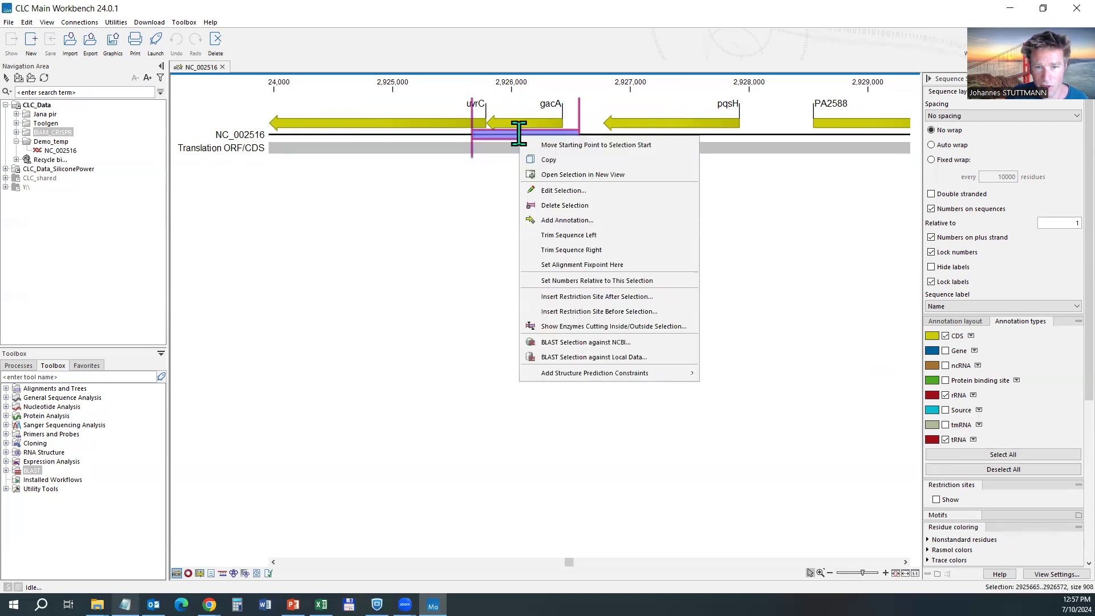
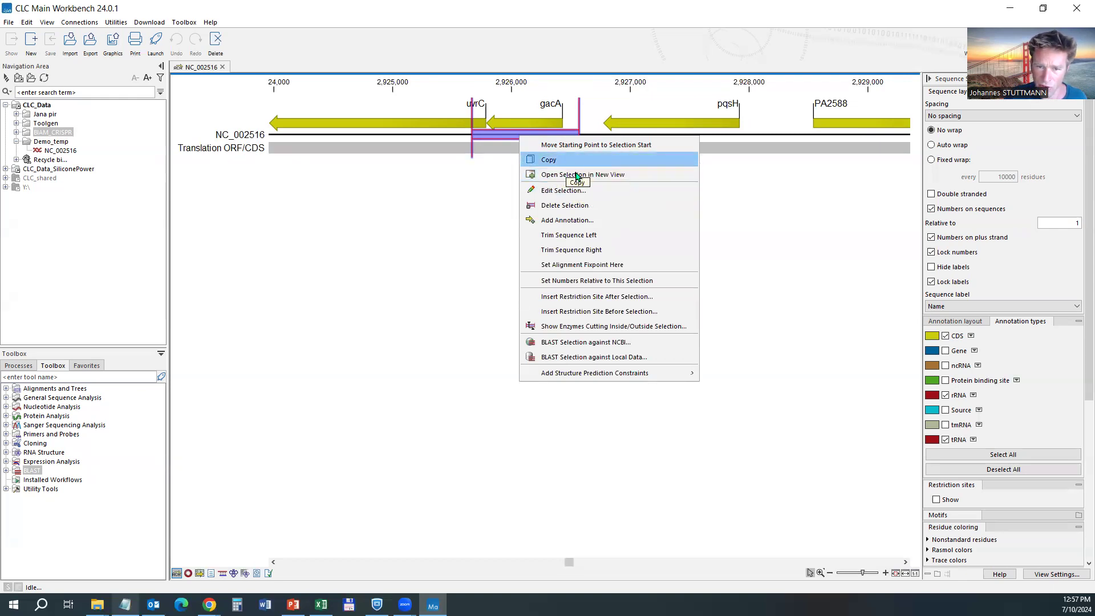
Open the selected uvrC–gacA region in a new view as NC_002516 selection.
left_click(559, 177)
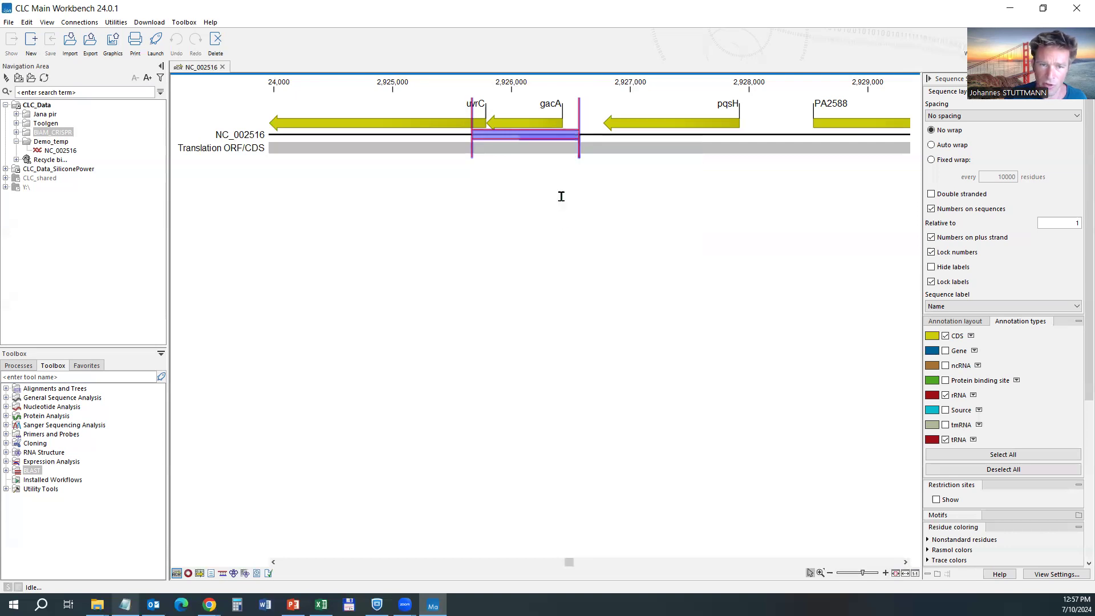
left_click(239, 397)
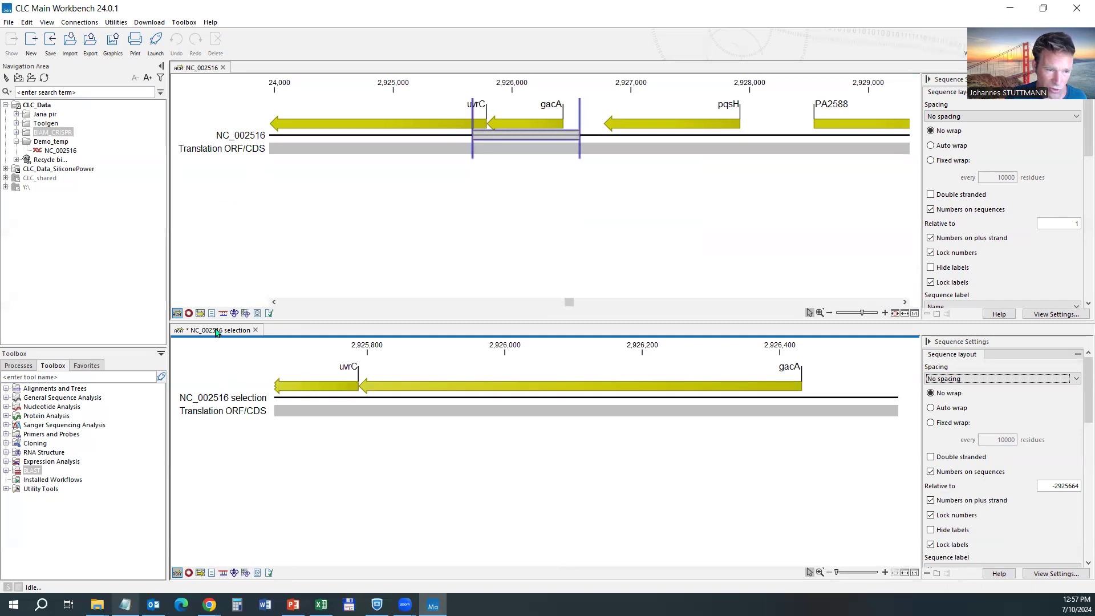
Move the NC_002516 selection tab into the top tab bar so it fills the editor.
left_click_drag(216, 332, 253, 71)
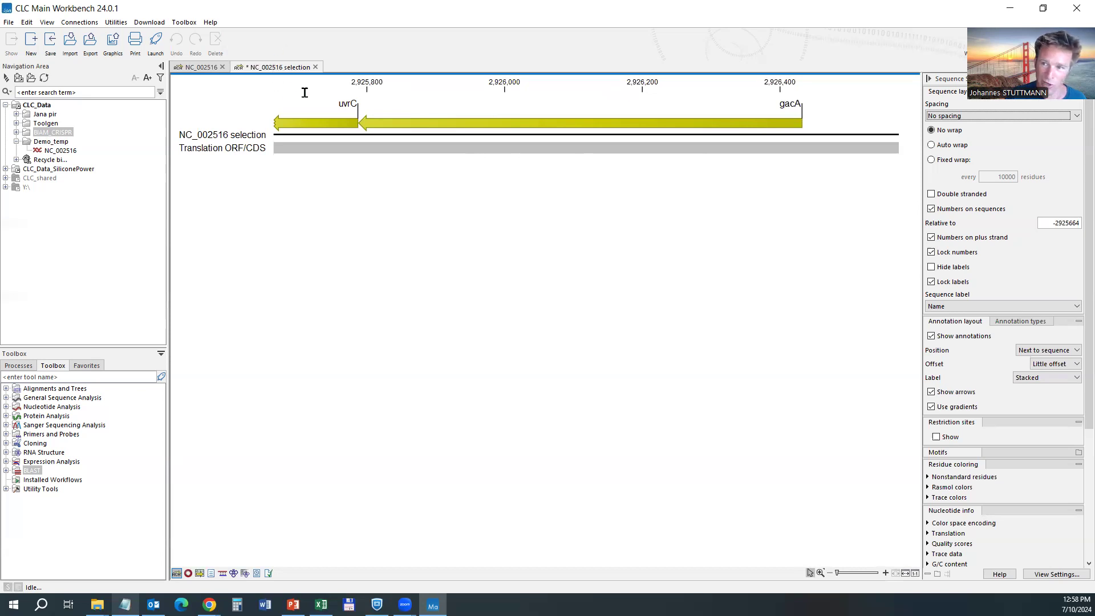
Start Reverse Complement Sequence on NC_002516 selection and advance to the result handling step.
right_click(276, 70)
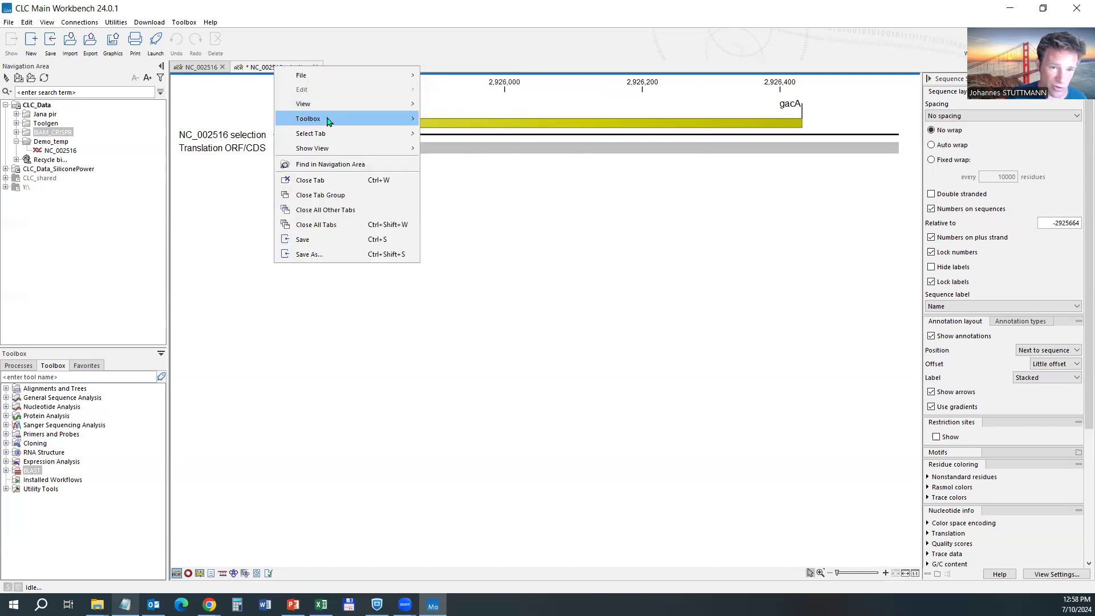
mouse_move(403, 120)
mouse_move(471, 169)
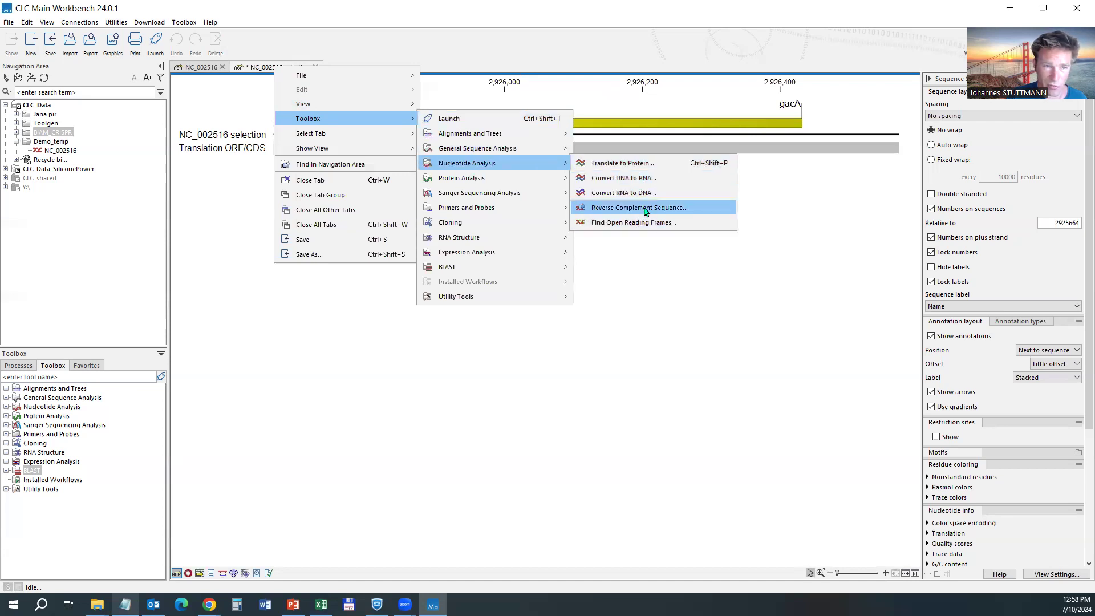
left_click(646, 212)
left_click(663, 182)
left_click_drag(599, 137, 589, 69)
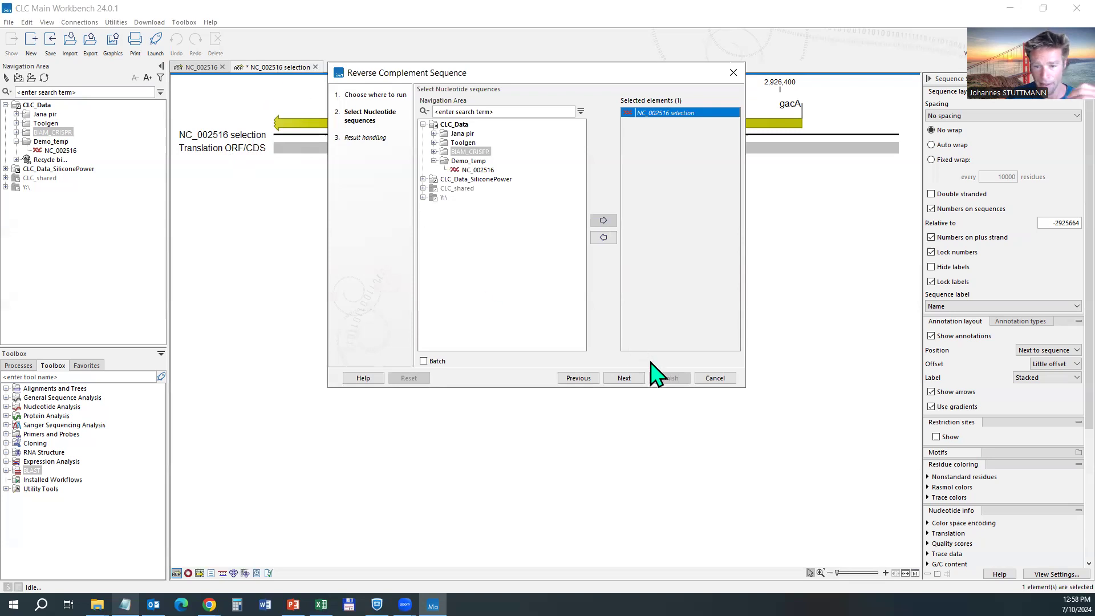
left_click(624, 378)
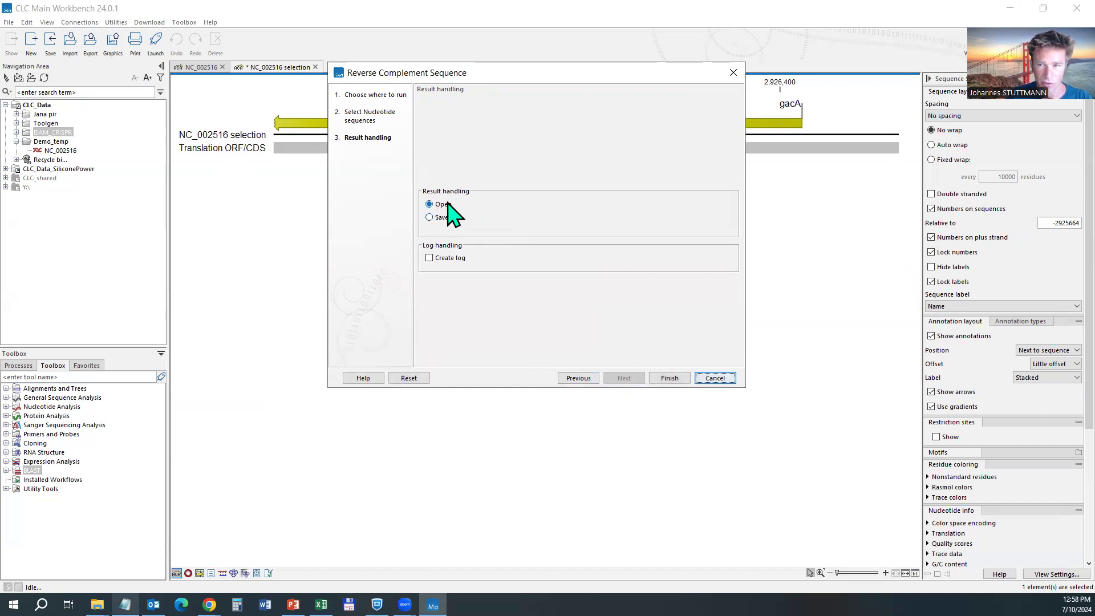
Finish the reverse complement and select bases 141–143 of NC_002516 selection-RC.
left_click(666, 378)
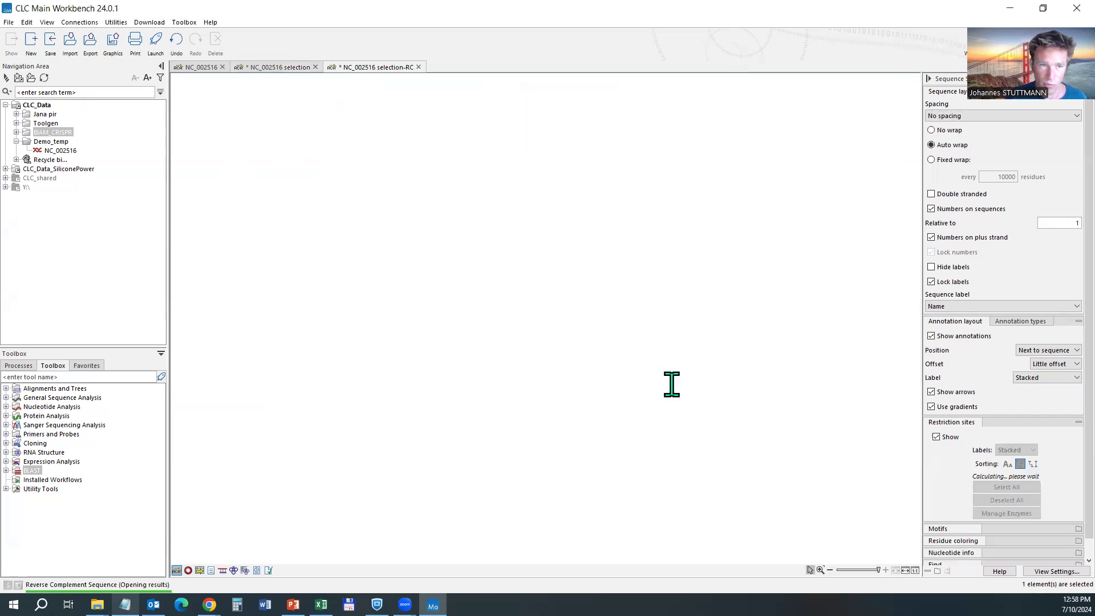
left_click_drag(417, 154, 431, 155)
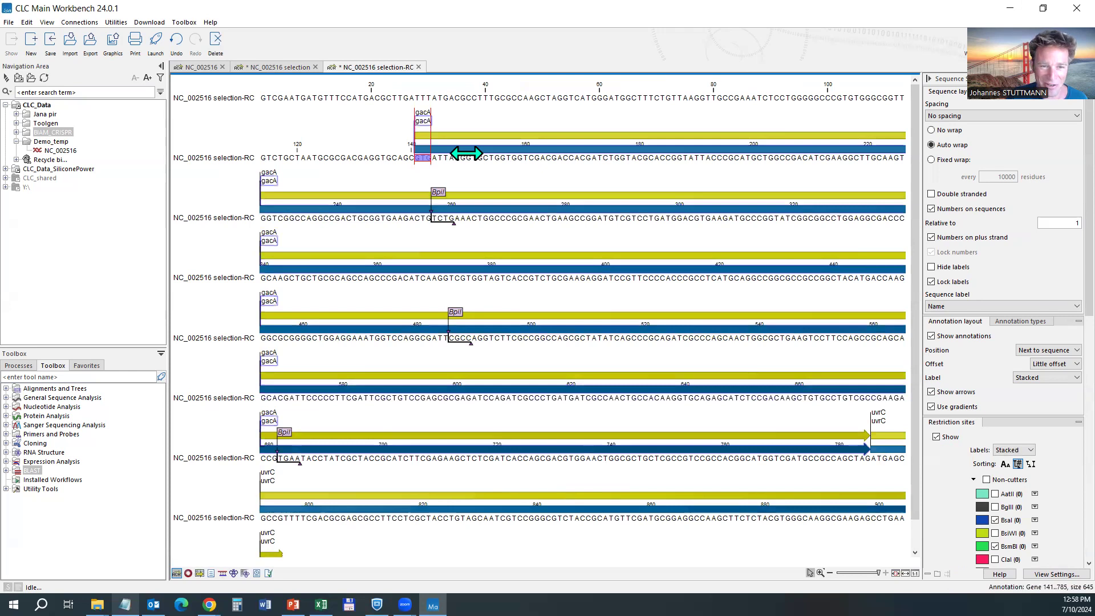
scroll(440, 272, "down", 1)
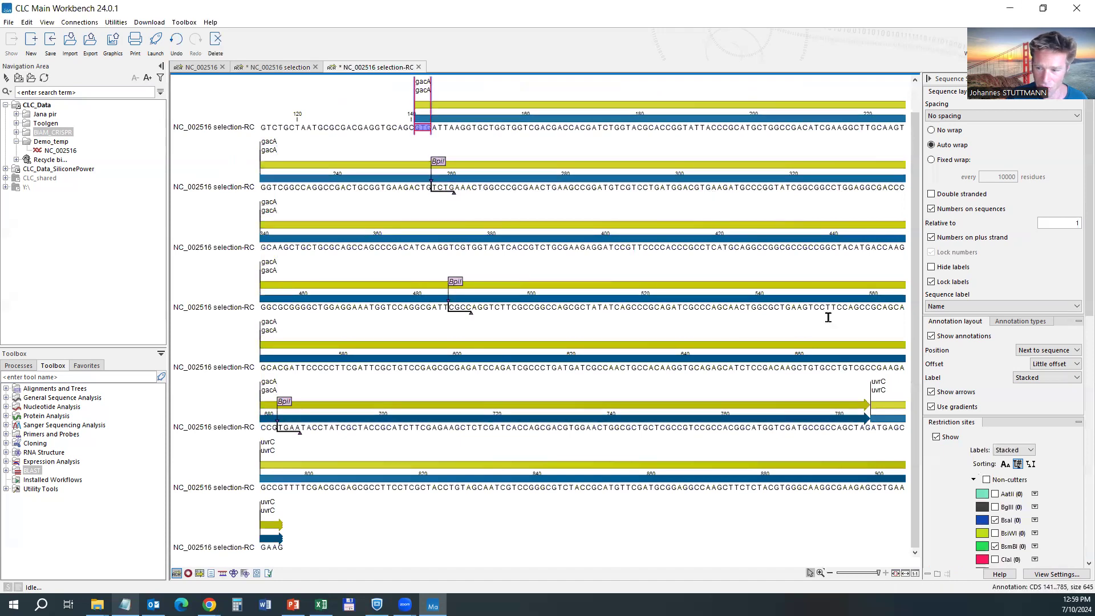
left_click(436, 157)
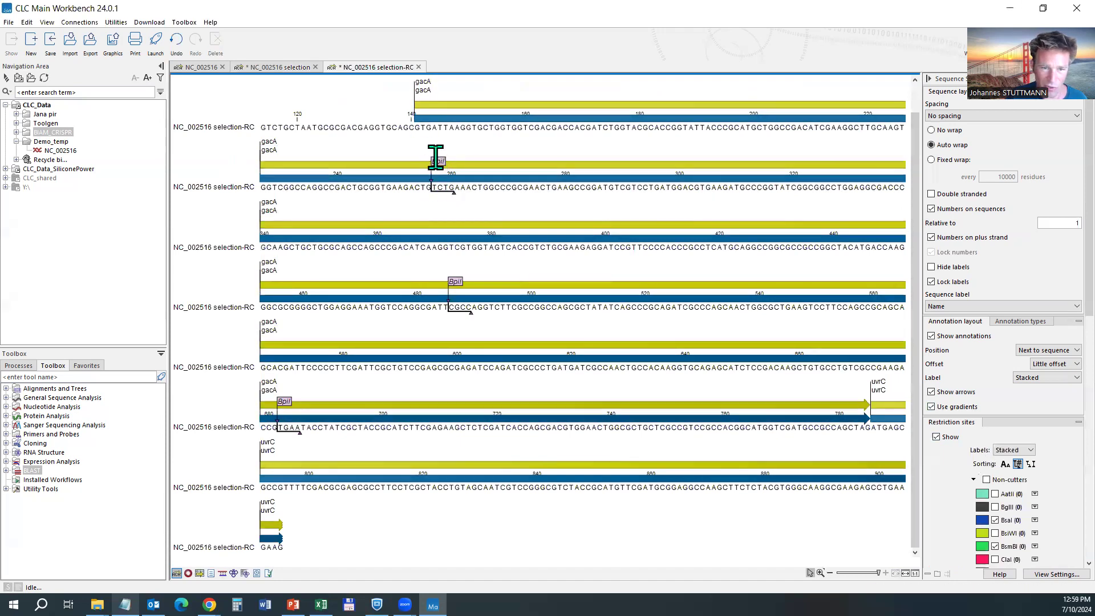
Select a BpiI GAAGAC site, then hide BpiI sites under Multiple cutters.
left_click(437, 160)
scroll(1007, 482, "down", 2)
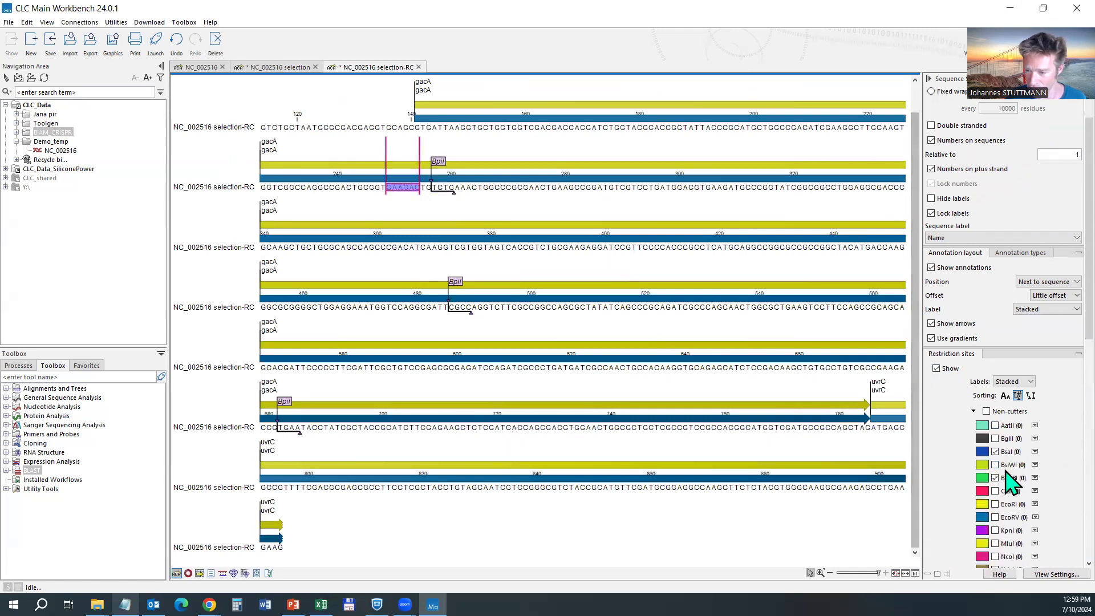
scroll(1006, 483, "down", 10)
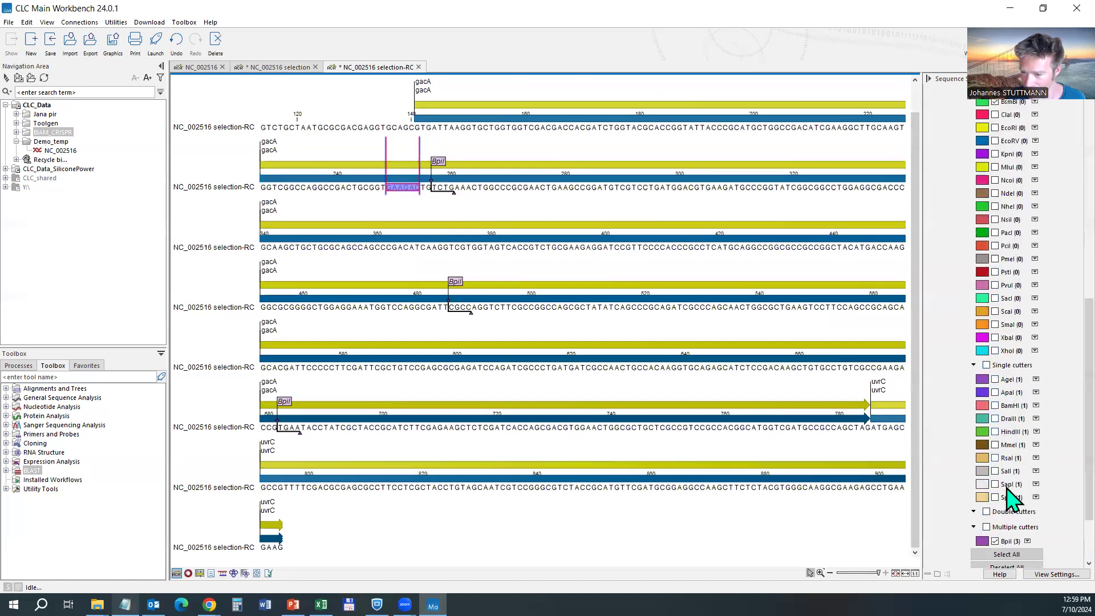
left_click(996, 541)
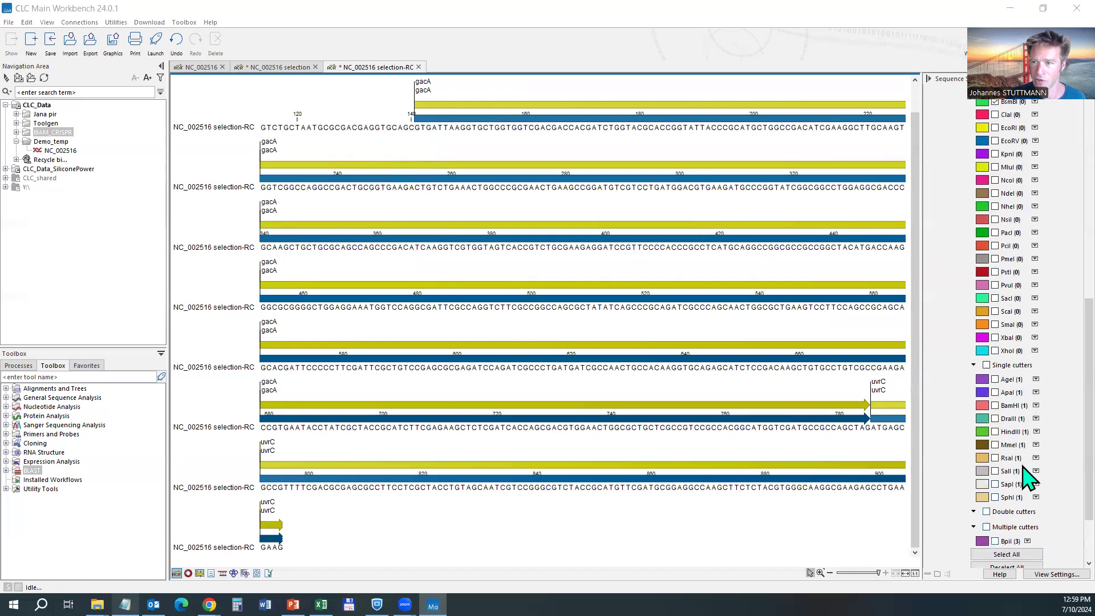
scroll(1018, 467, "down", 2)
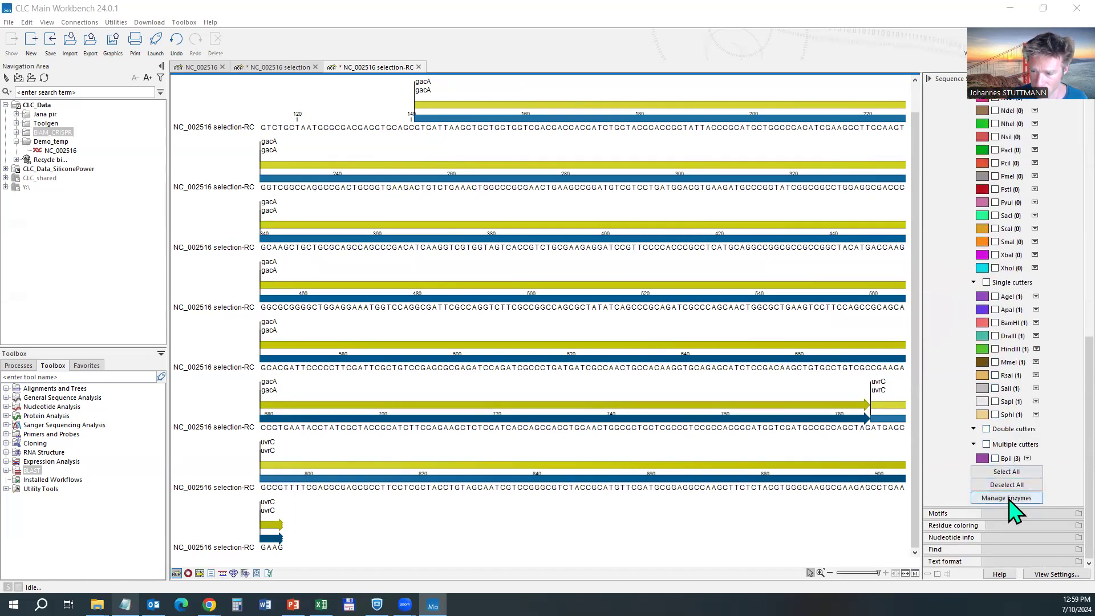
Remove BpiI from the side-panel enzyme list via Manage Enzymes.
left_click(1010, 500)
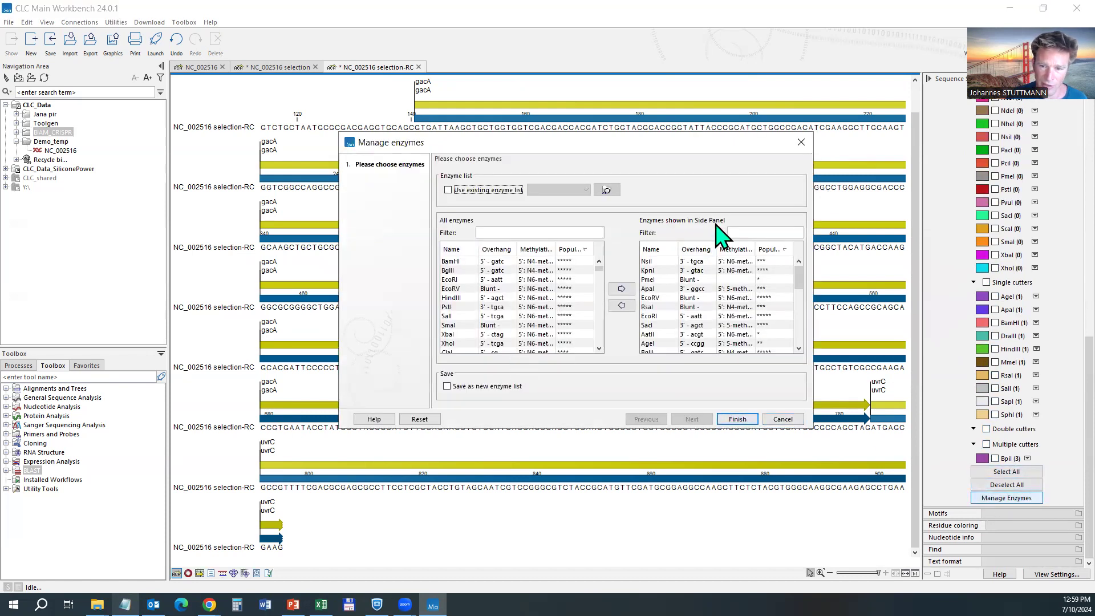
left_click(754, 233)
type("b")
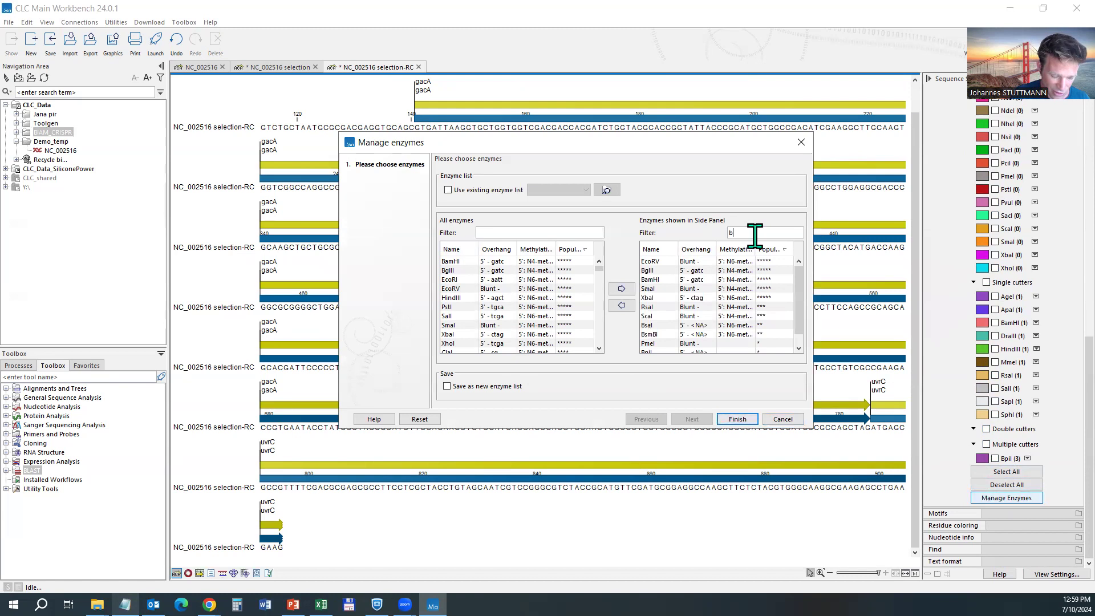
type("pi")
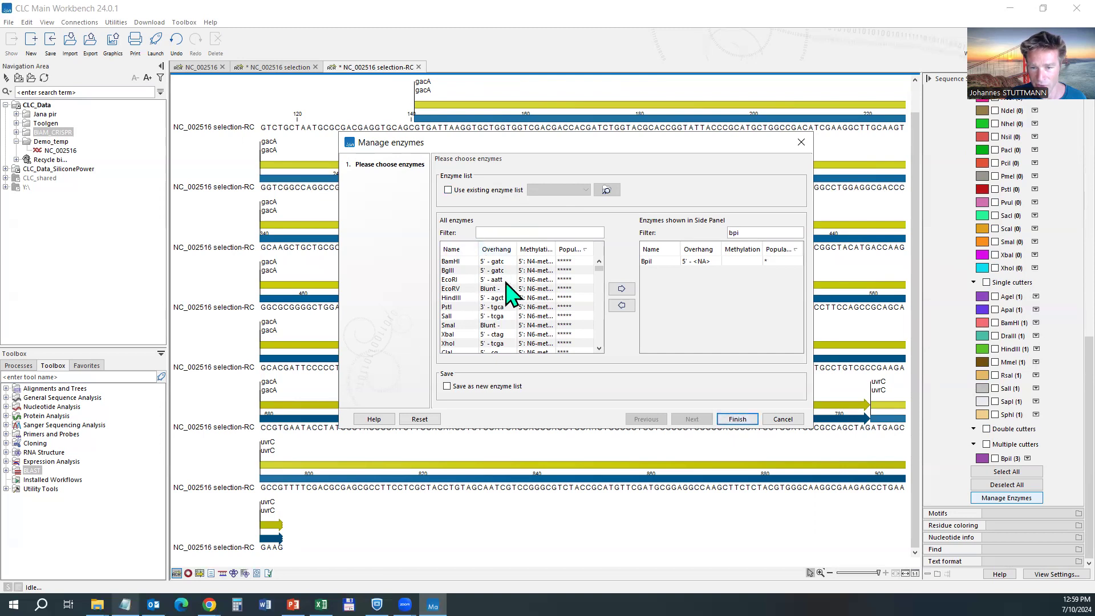
left_click(659, 262)
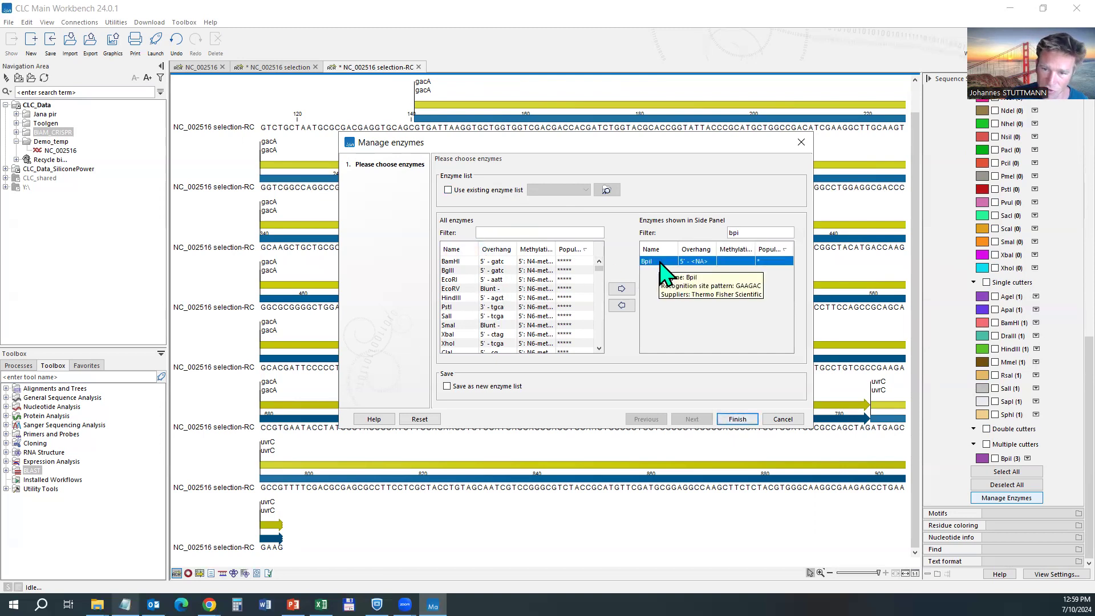
double_click(659, 262)
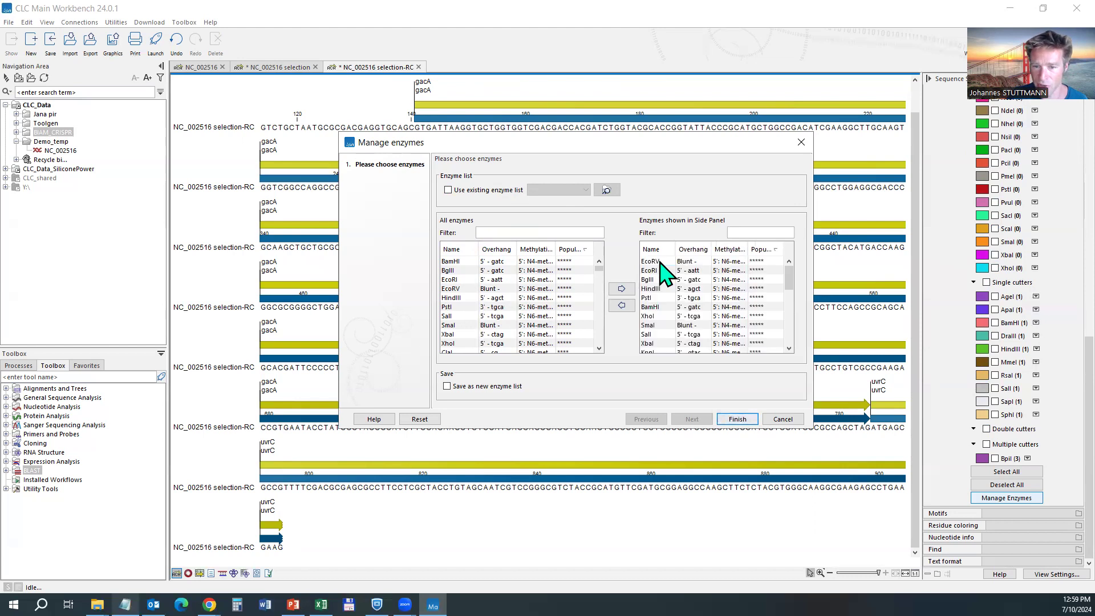
left_click(737, 419)
scroll(1056, 485, "down", 10)
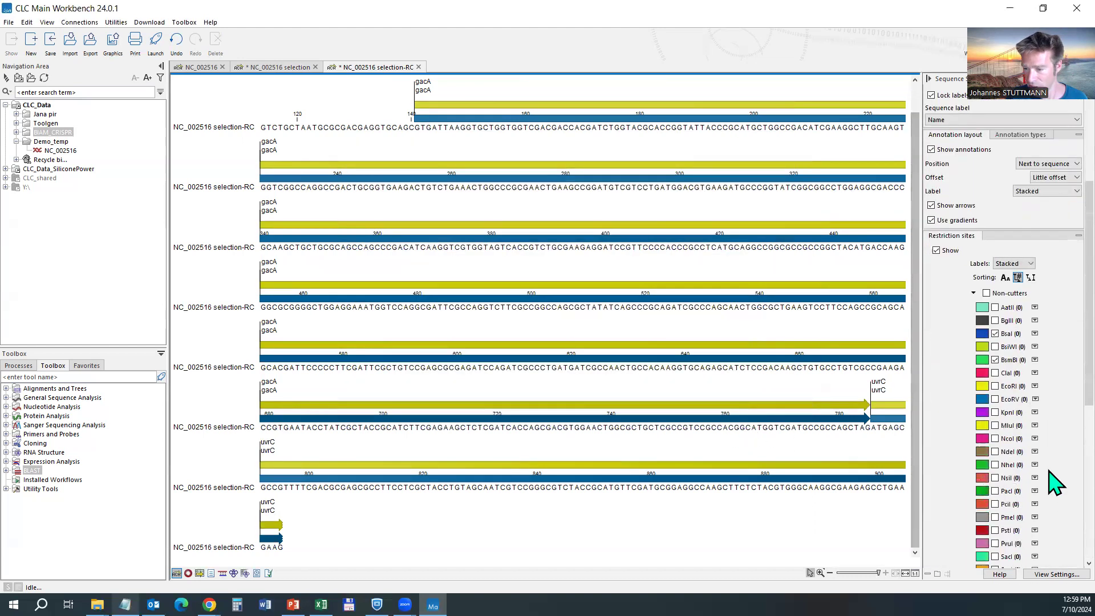
scroll(1005, 497, "down", 3)
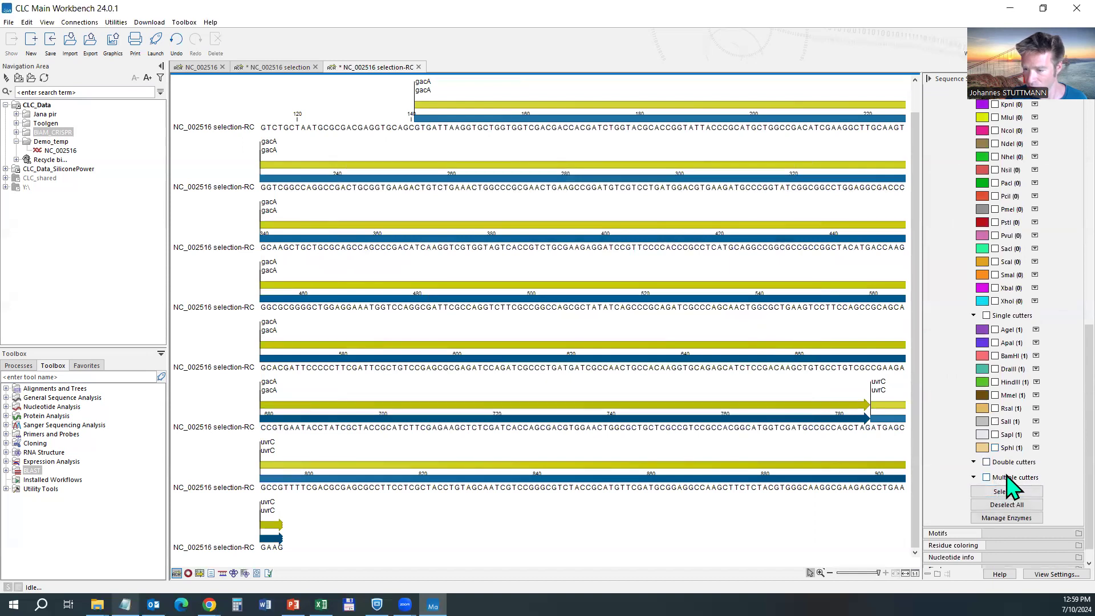
Add BpiI back to the side-panel enzyme list so its three sites reappear.
left_click(1007, 517)
type("bpiI")
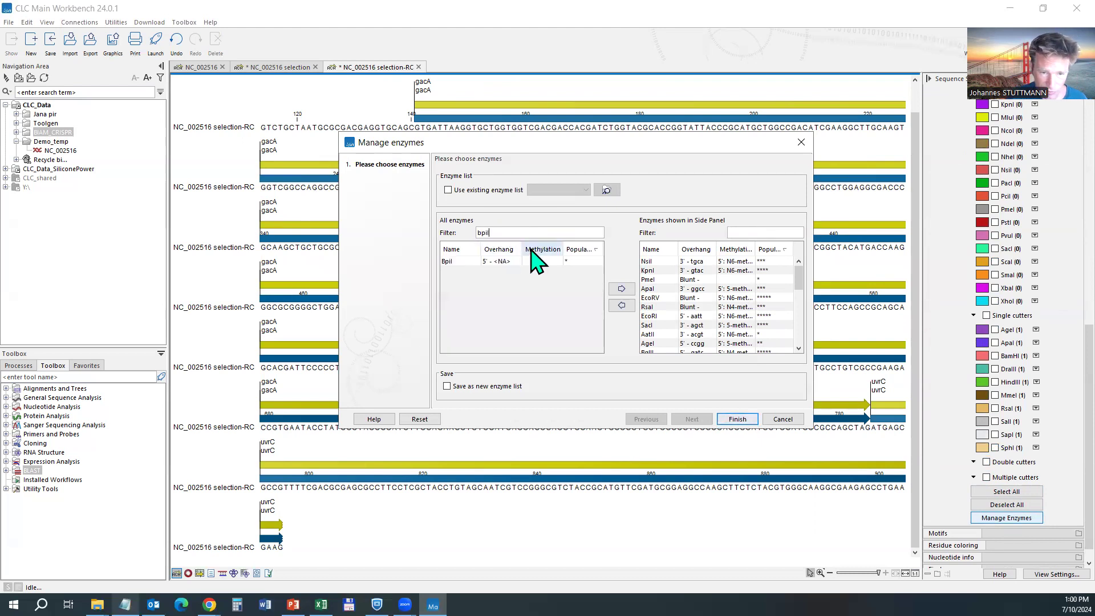
left_click(456, 262)
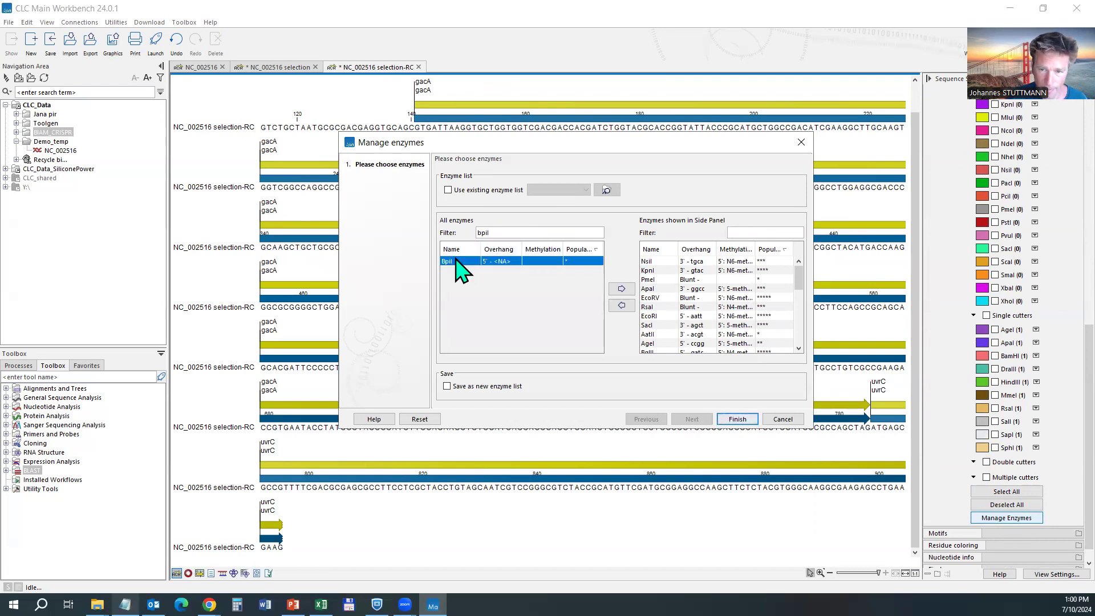
left_click(621, 288)
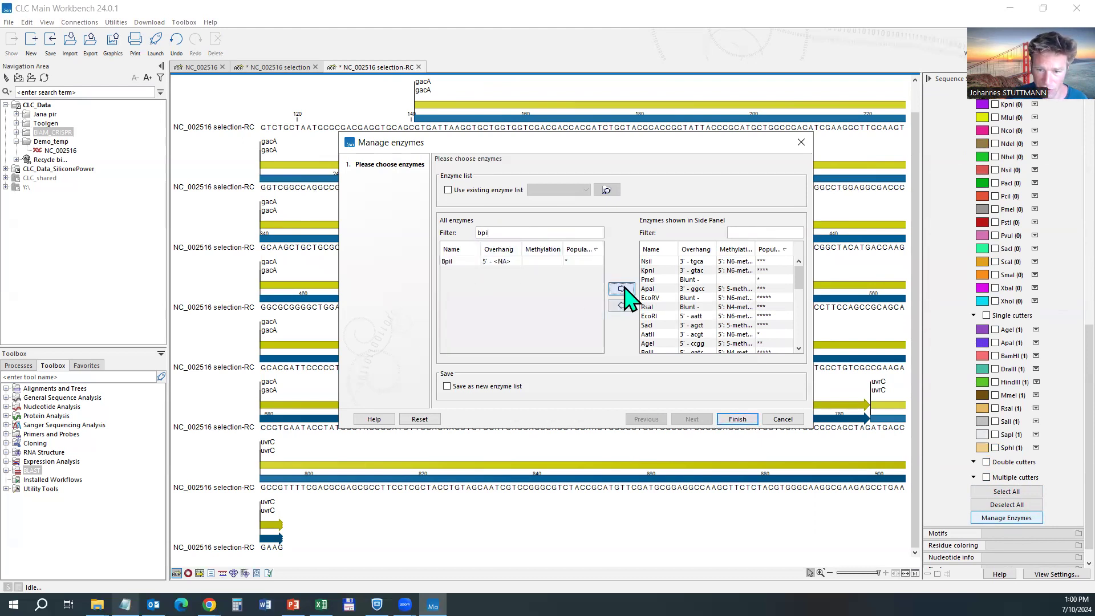
left_click(738, 420)
scroll(959, 464, "down", 8)
Expand and then collapse the Nucleotide Analysis category in the Toolbox.
scroll(1005, 474, "down", 5)
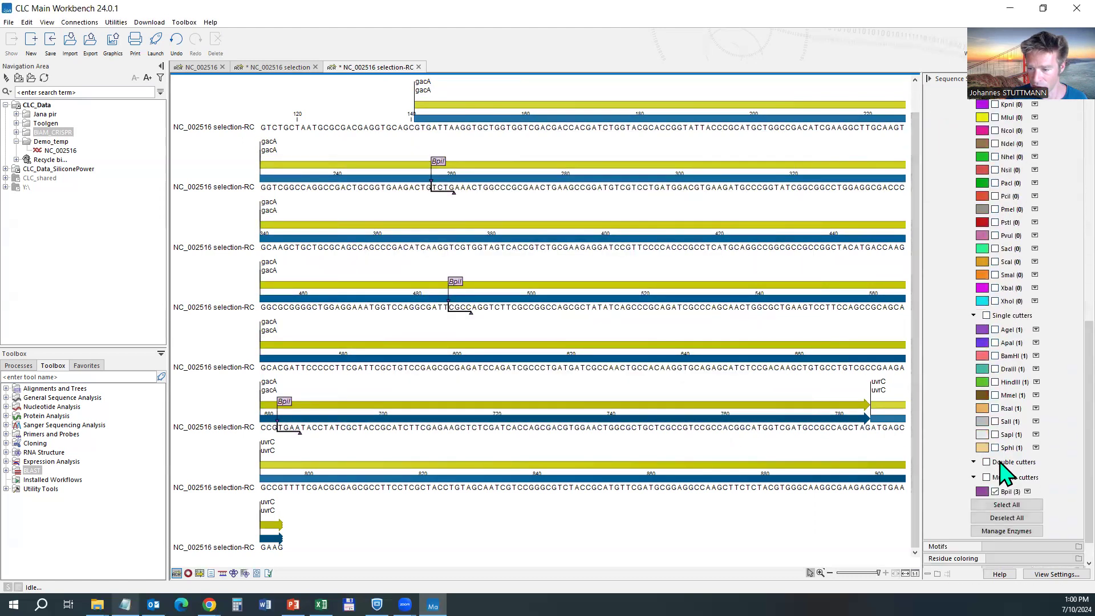
scroll(568, 283, "up", 1)
scroll(568, 282, "down", 1)
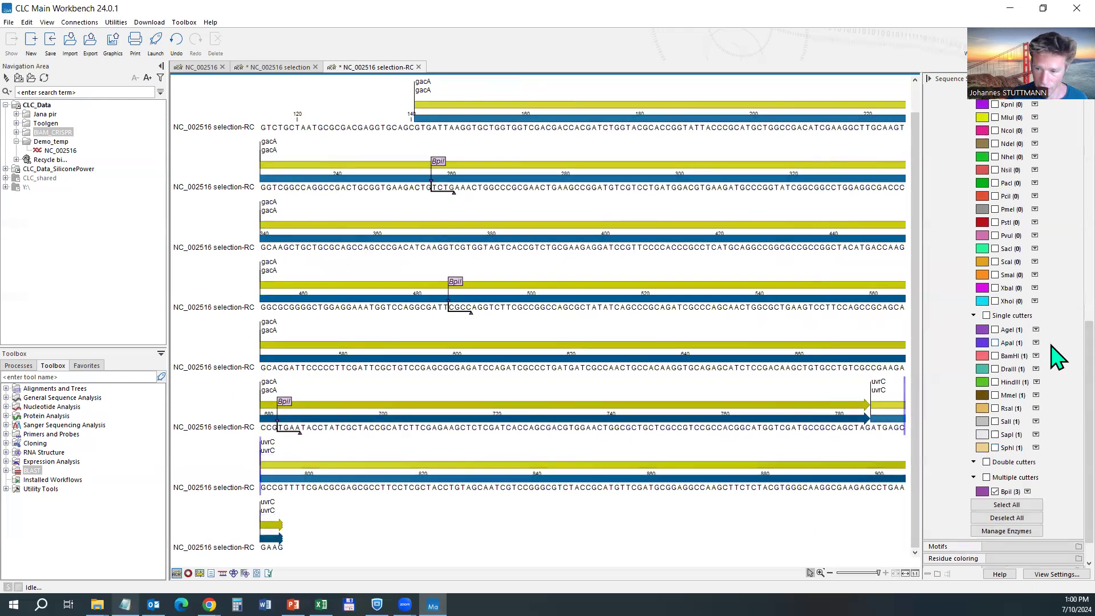
scroll(1057, 342, "up", 5)
scroll(1056, 135, "up", 10)
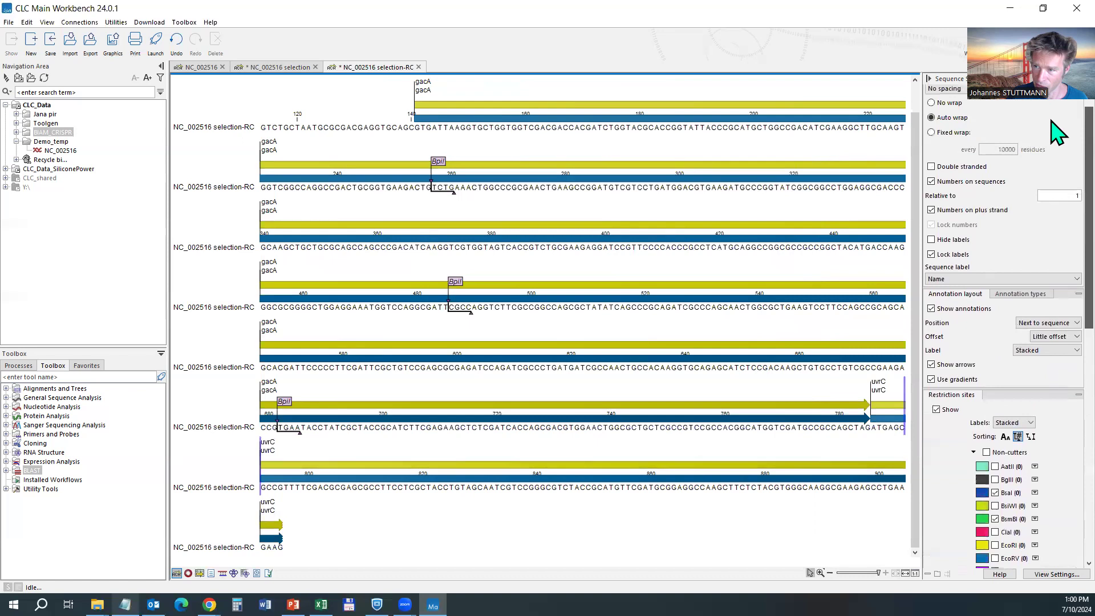
scroll(1056, 293, "down", 15)
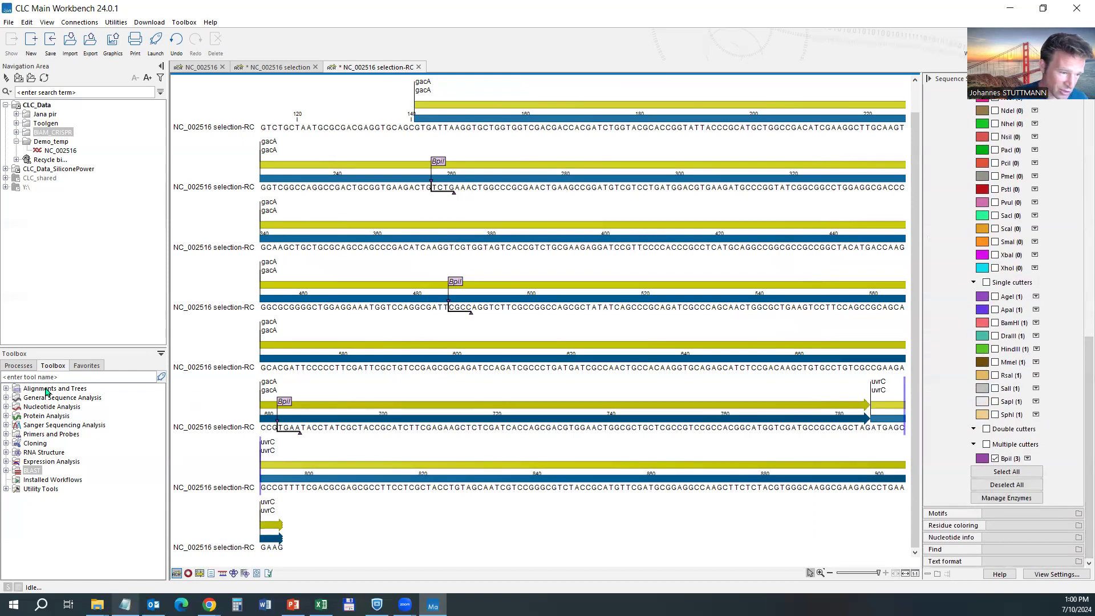
double_click(49, 409)
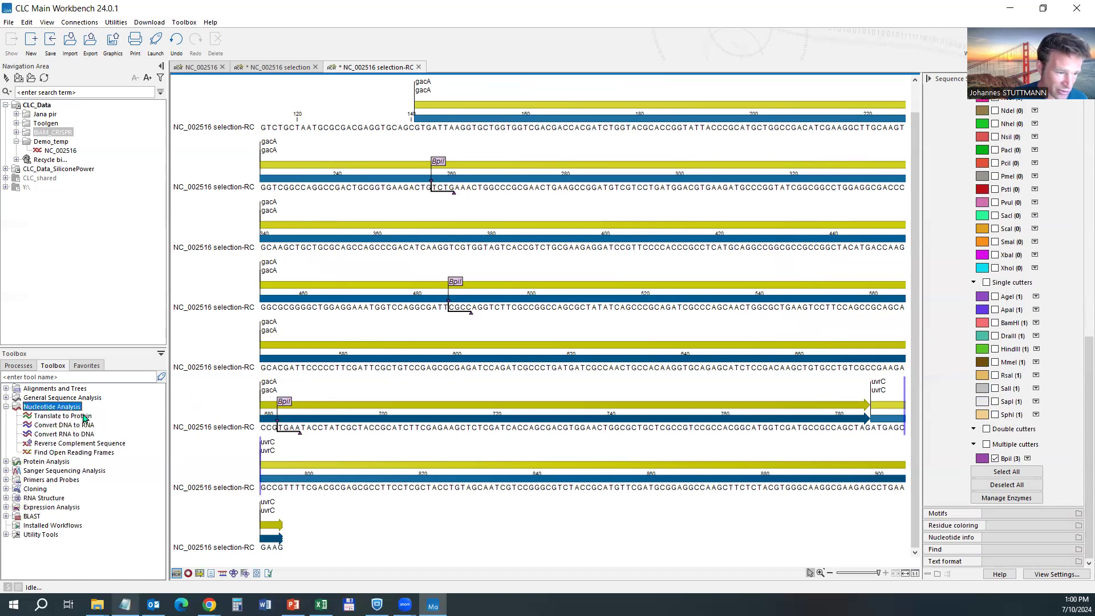
double_click(56, 409)
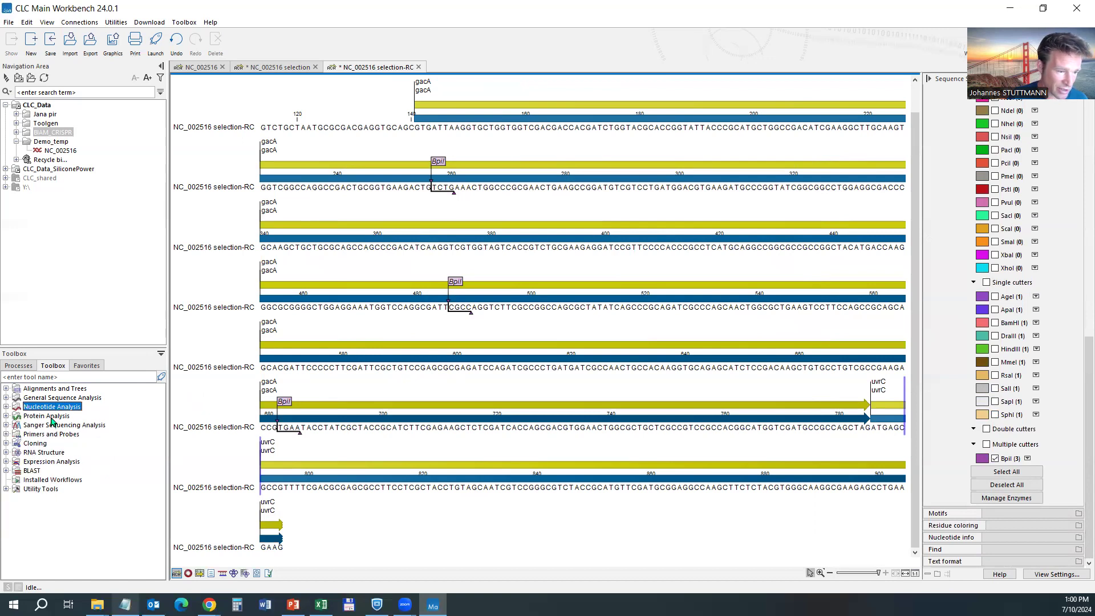
Expand and fold away Sanger Sequencing Analysis, then select and toggle the Cloning category.
left_click(49, 427)
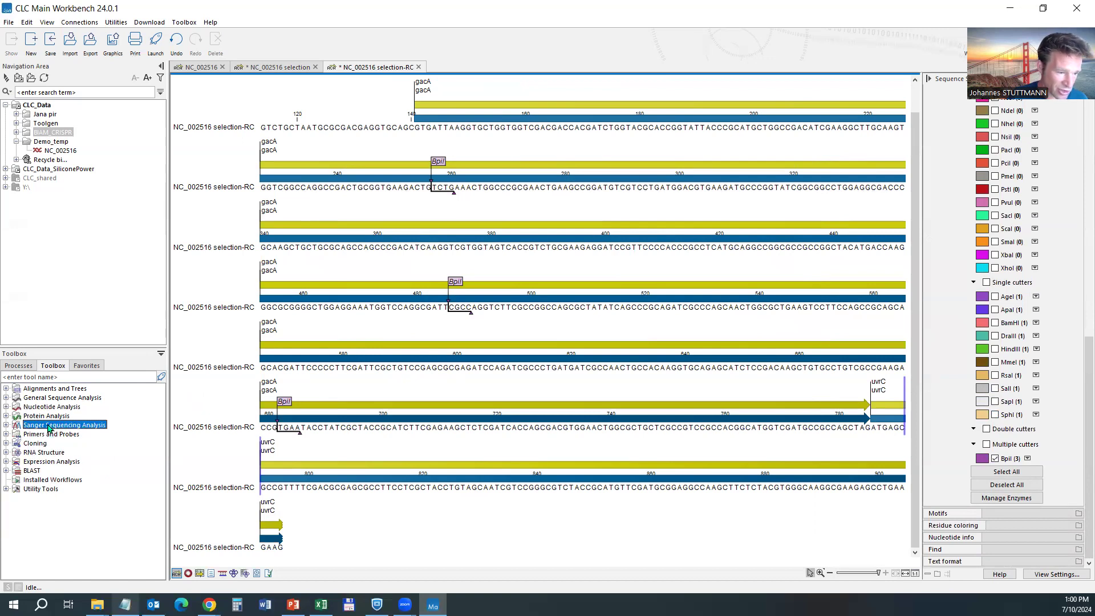
double_click(49, 428)
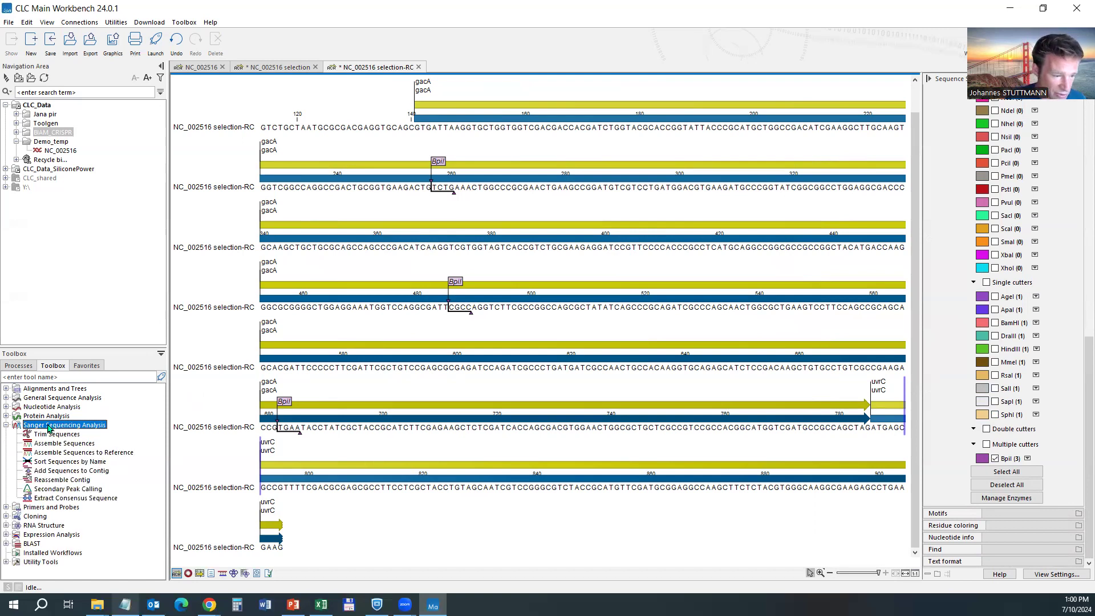
key("Left")
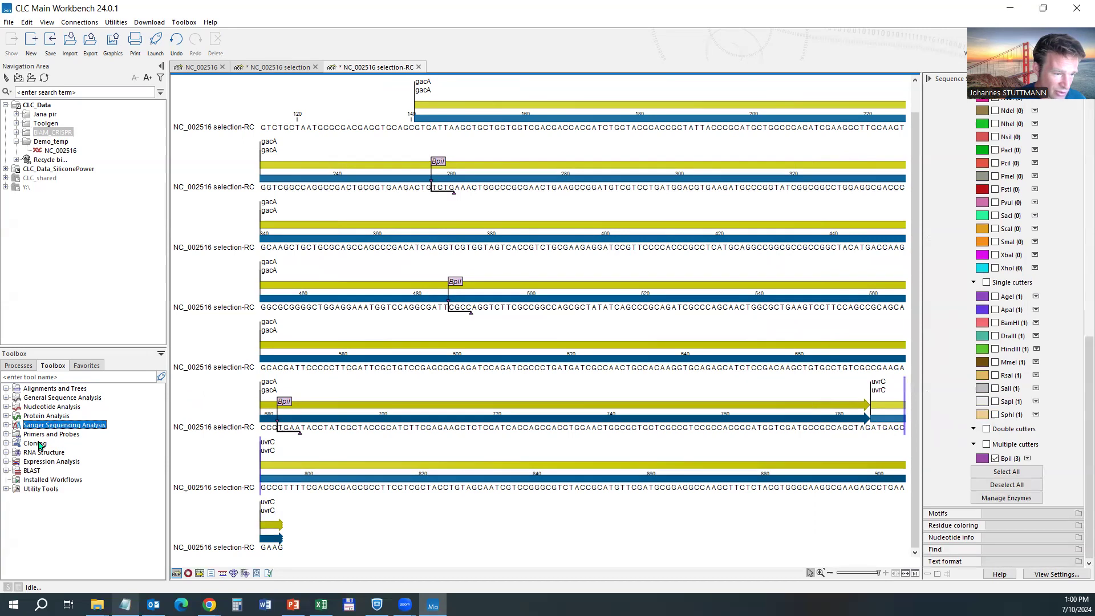
left_click(40, 444)
double_click(40, 444)
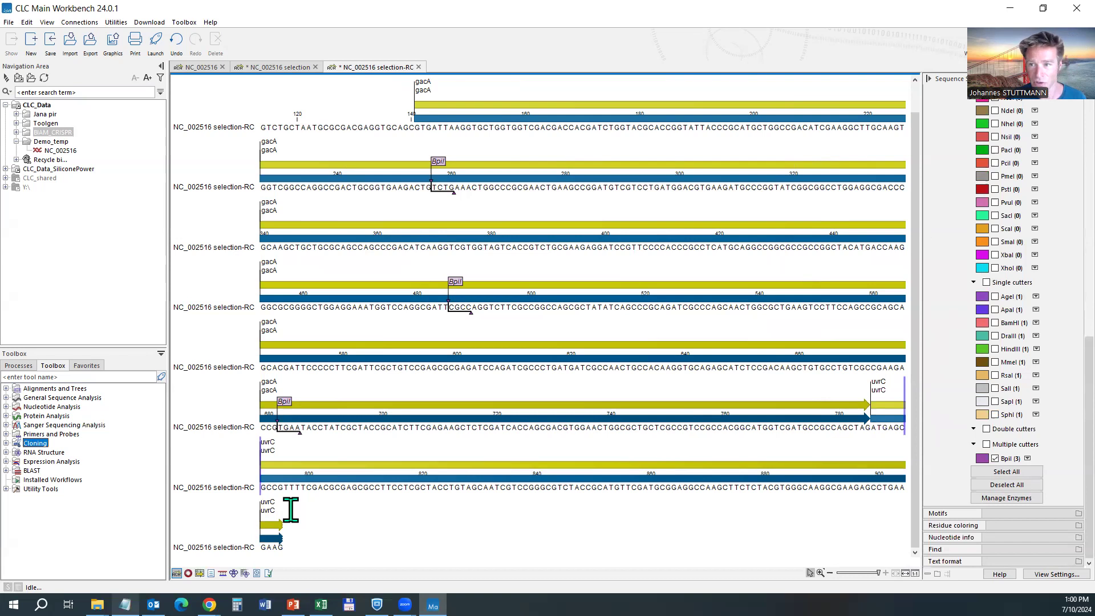
Make the 908 bp sequence circular from the circular map view, then return to the linear display.
left_click(188, 573)
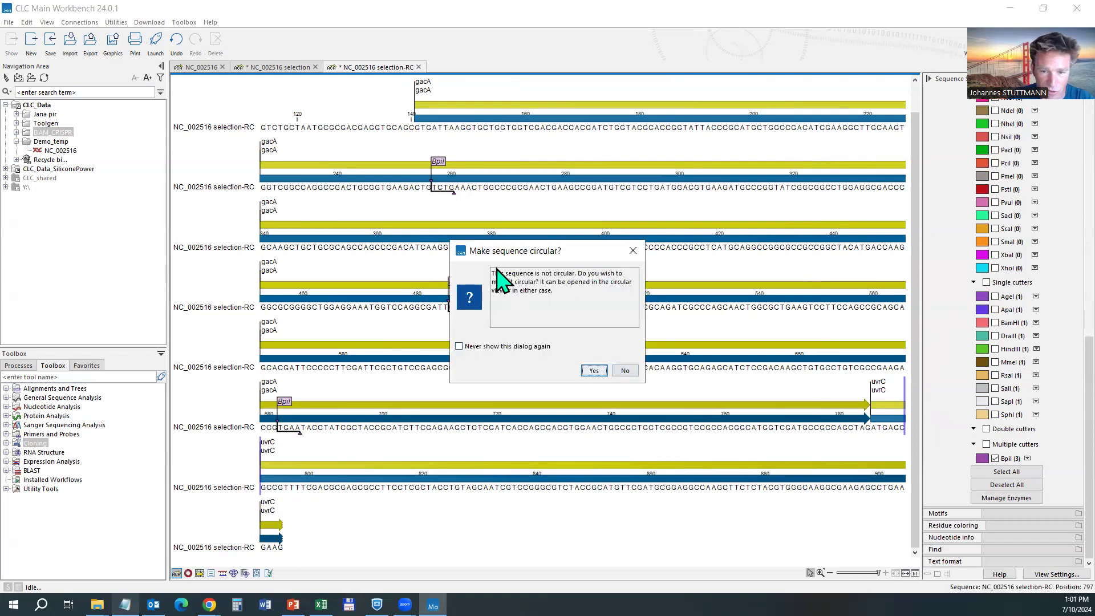
left_click_drag(492, 273, 588, 293)
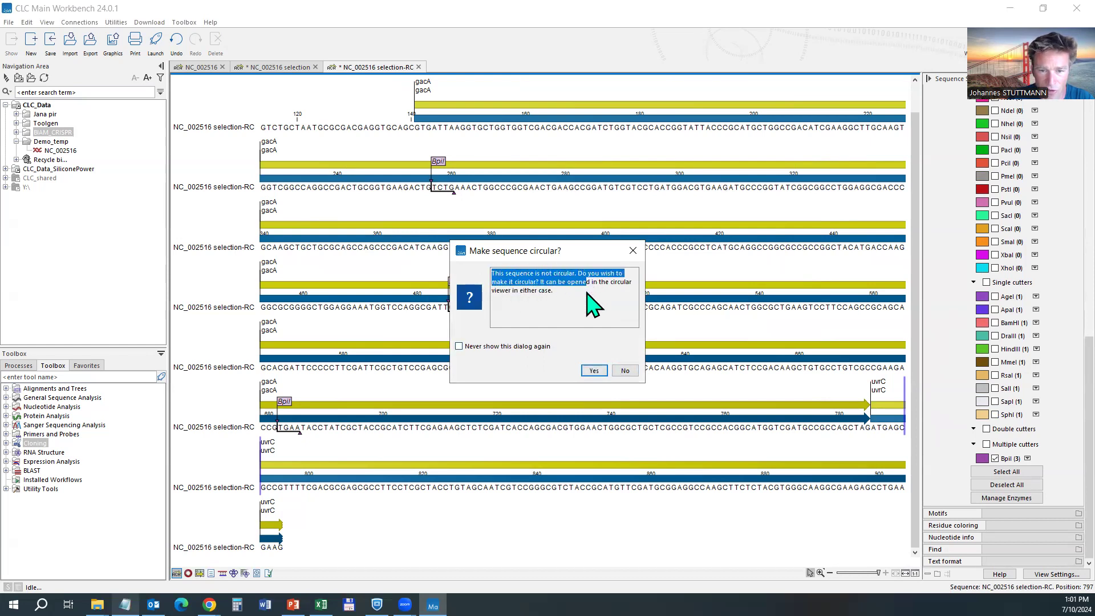
left_click(593, 370)
scroll(521, 232, "down", 1)
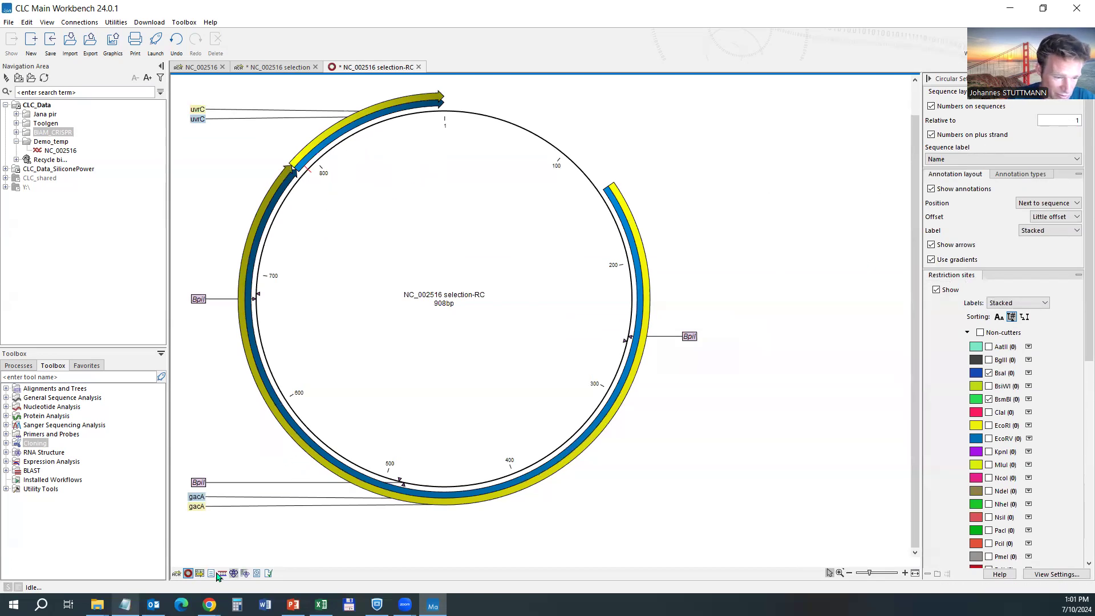
left_click(176, 573)
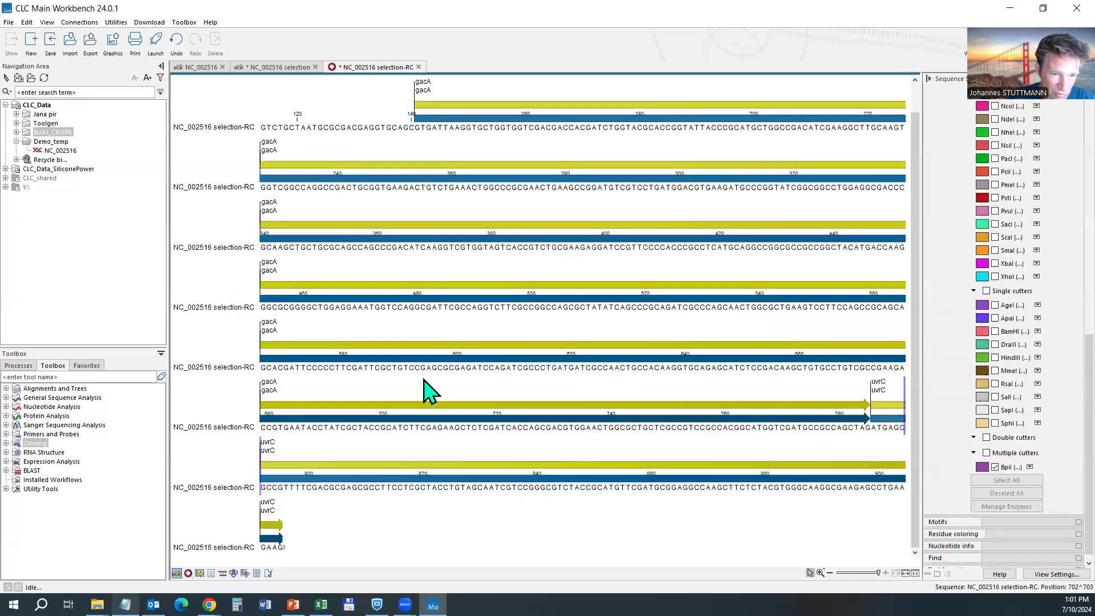
Make NC_002516 selection-RC linear from the sequence name's context menu.
right_click(218, 311)
left_click(234, 247)
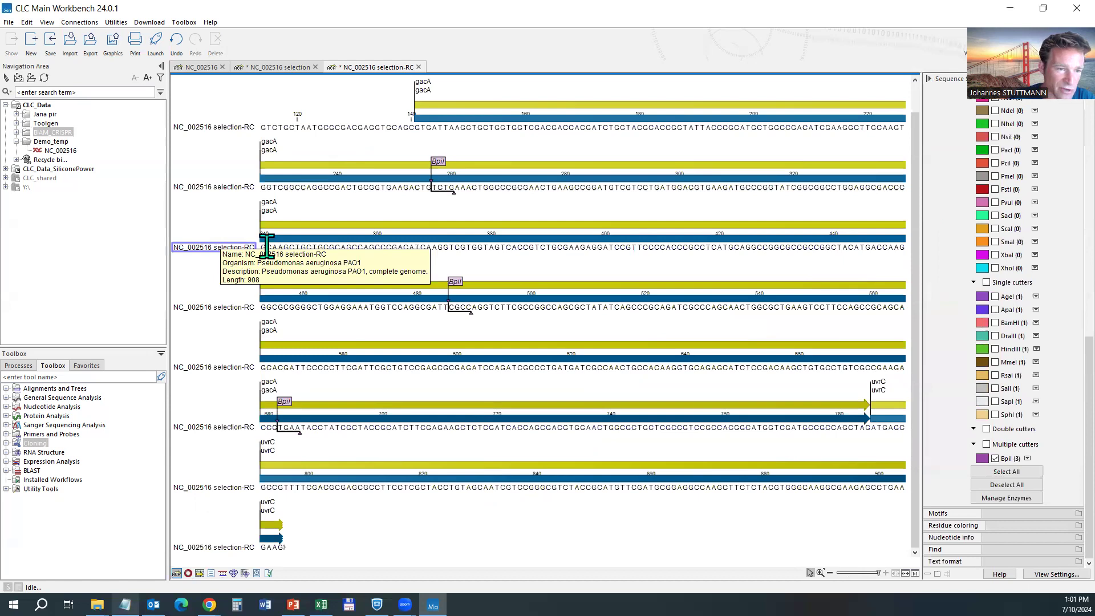
right_click(209, 245)
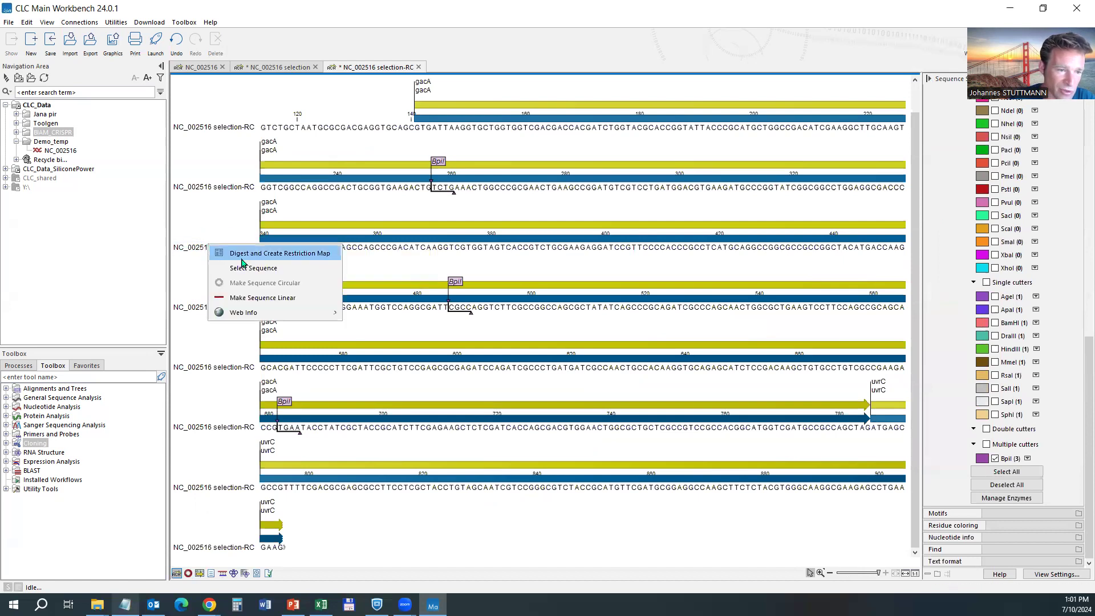
left_click(259, 299)
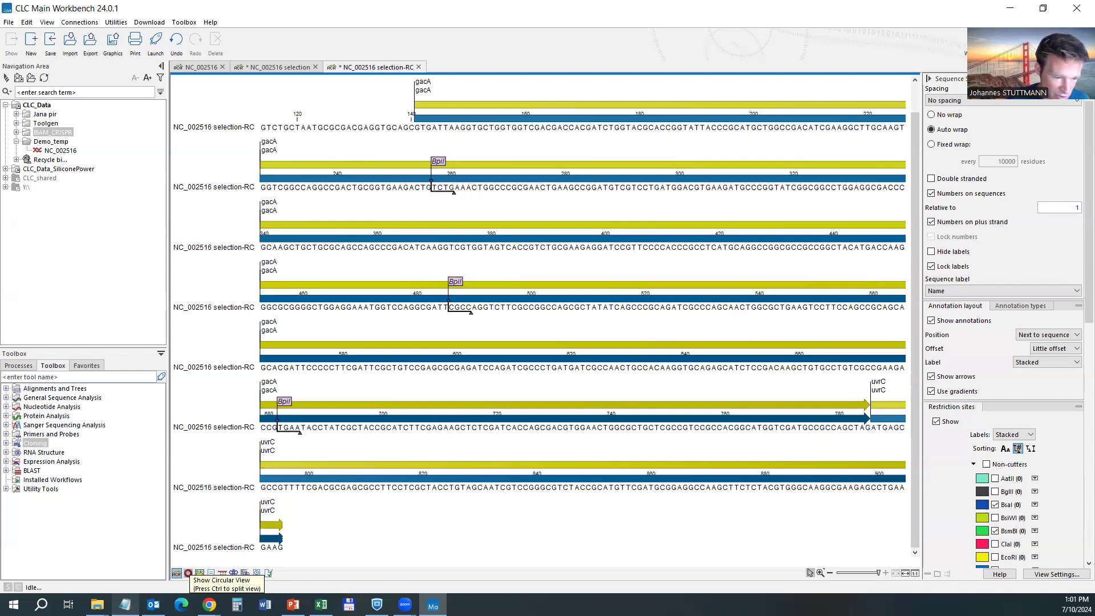
List the gacA and uvrC CDS and gene annotations in a table, then show the text view.
left_click(199, 574)
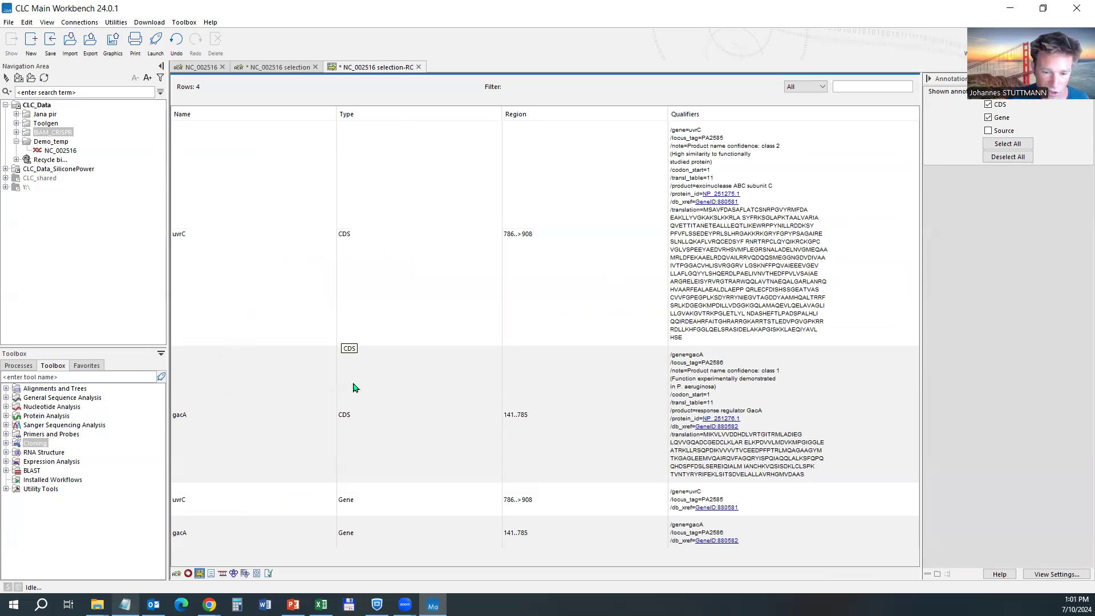
left_click(211, 574)
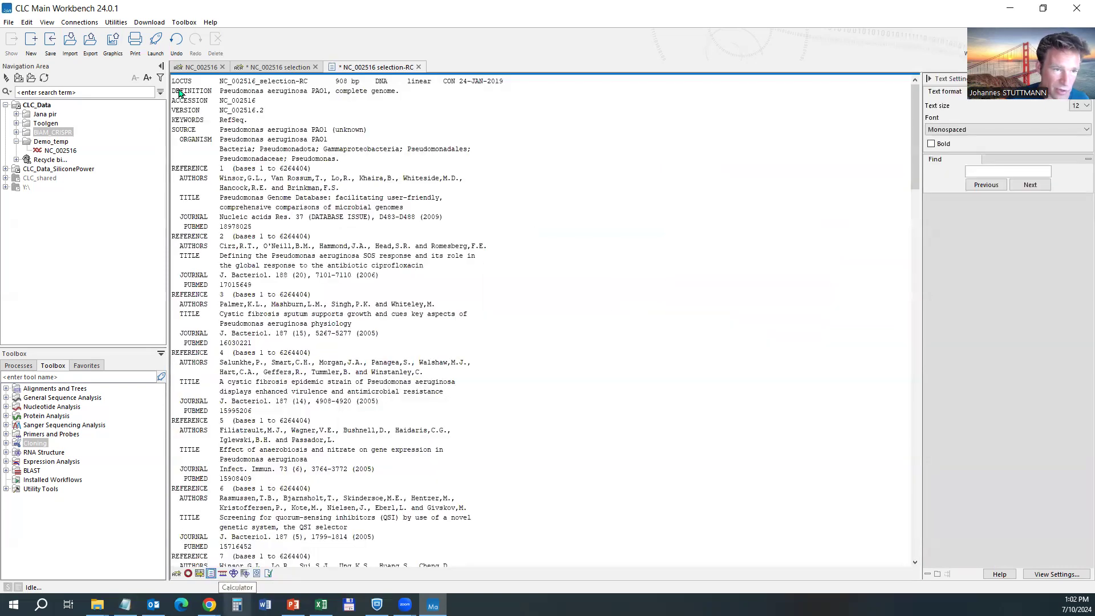
Select the GenBank record text from LOCUS downward, then clear the selection.
left_click_drag(175, 84, 538, 588)
left_click(325, 381)
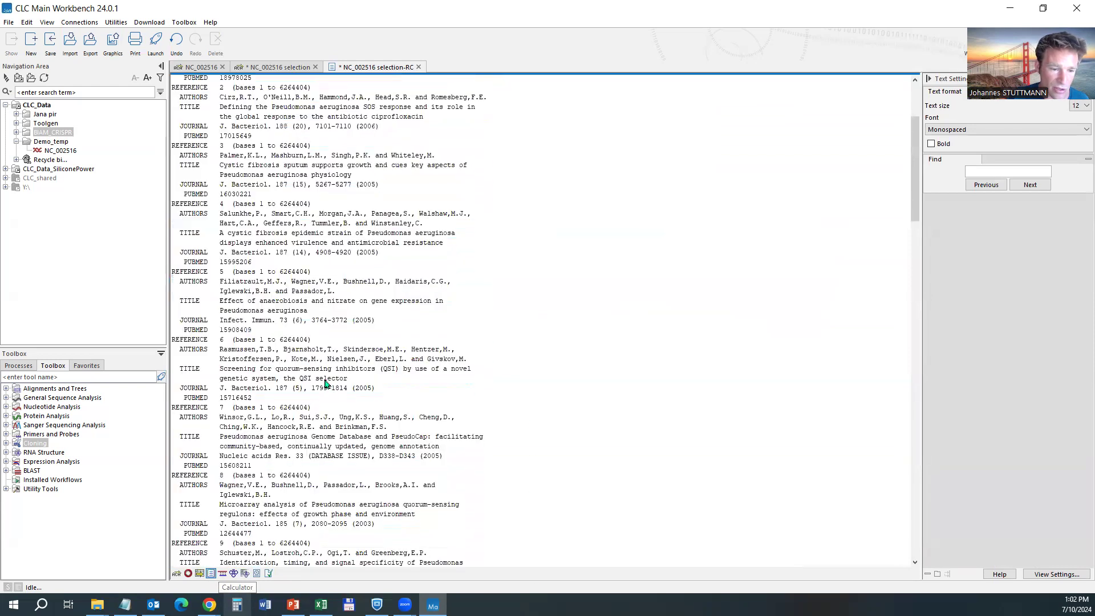
Return to the annotated sequence view, hide the BpiI cut sites, and select bases 266–273.
left_click(177, 573)
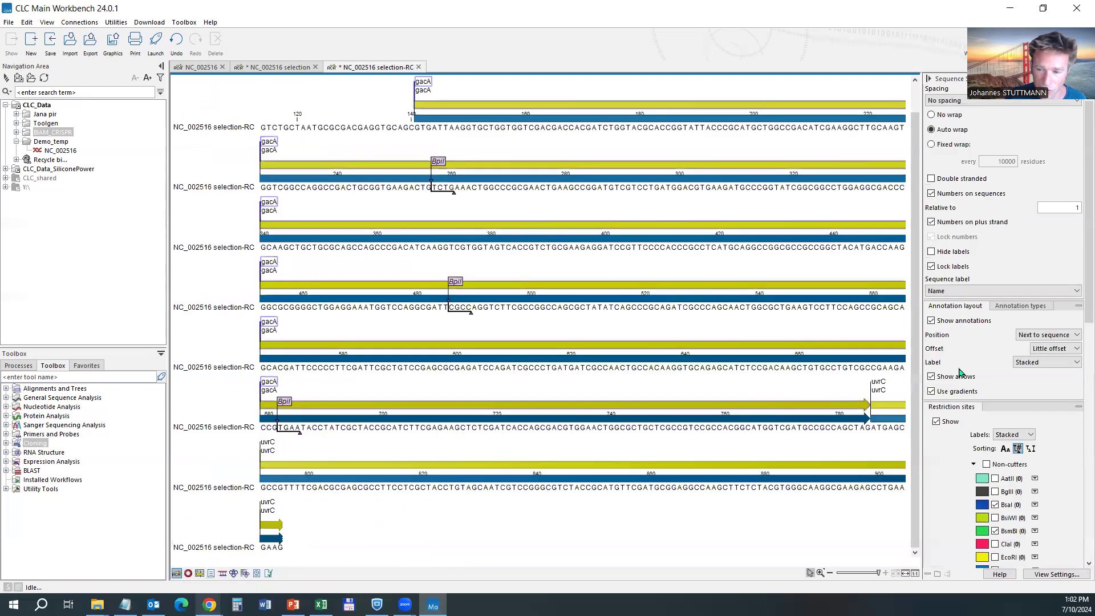
scroll(1018, 537, "down", 6)
scroll(1018, 536, "down", 5)
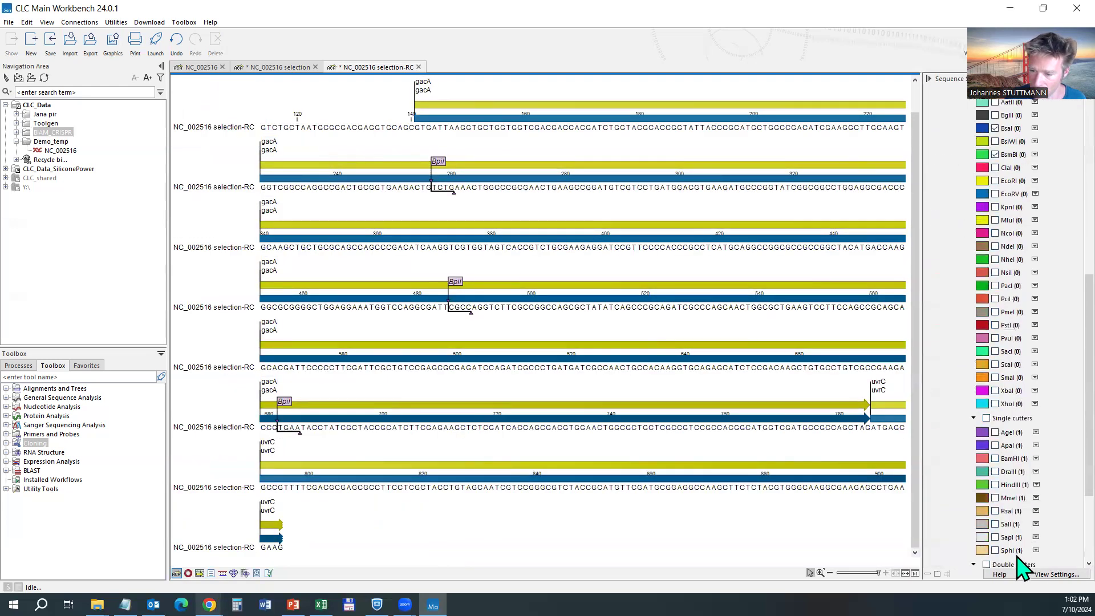
left_click(995, 459)
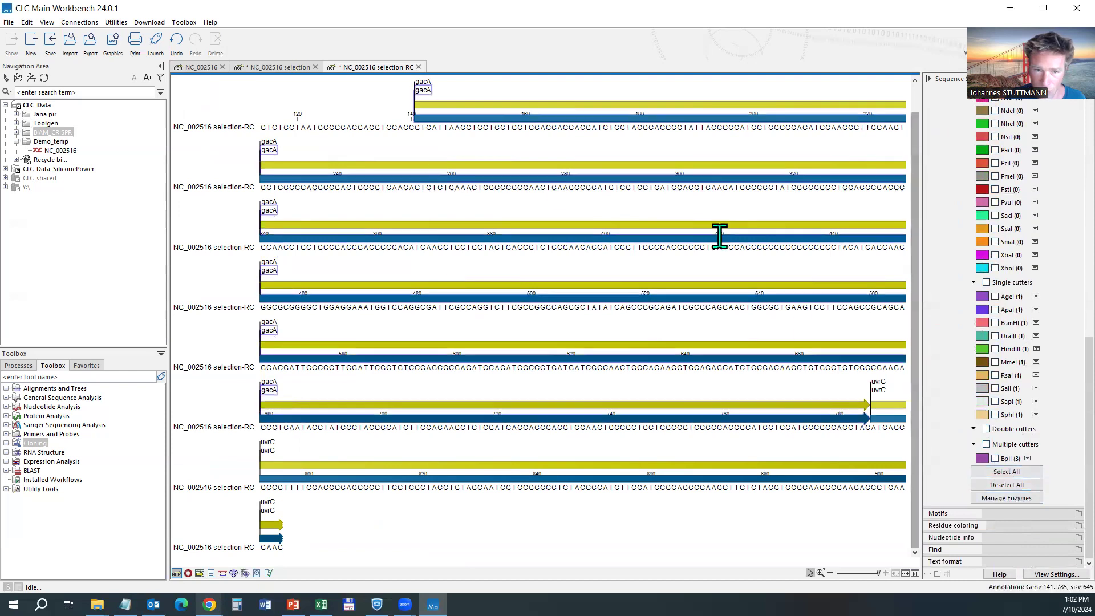
left_click_drag(482, 187, 530, 188)
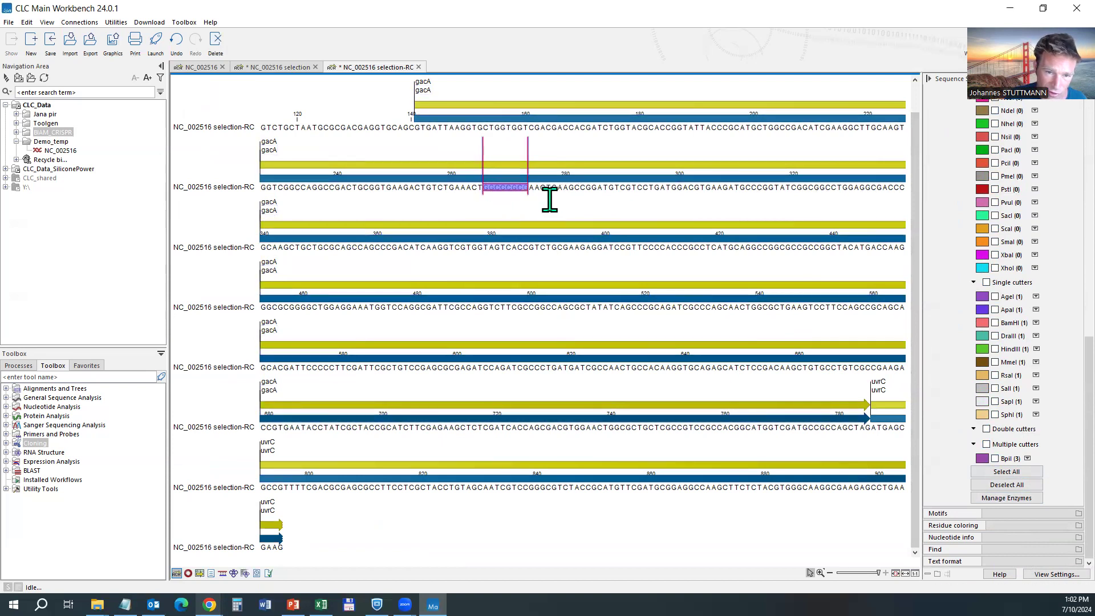
Annotate bases 266–273 as a plus-strand Motif named 'GC stretch', then view the record as GenBank text.
right_click(506, 190)
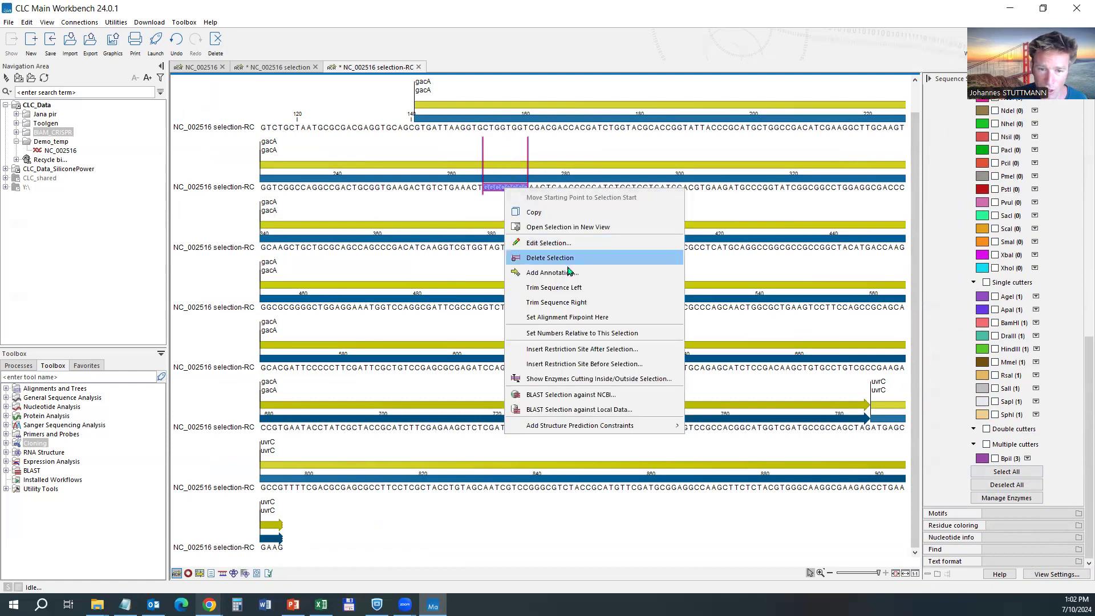
left_click(545, 273)
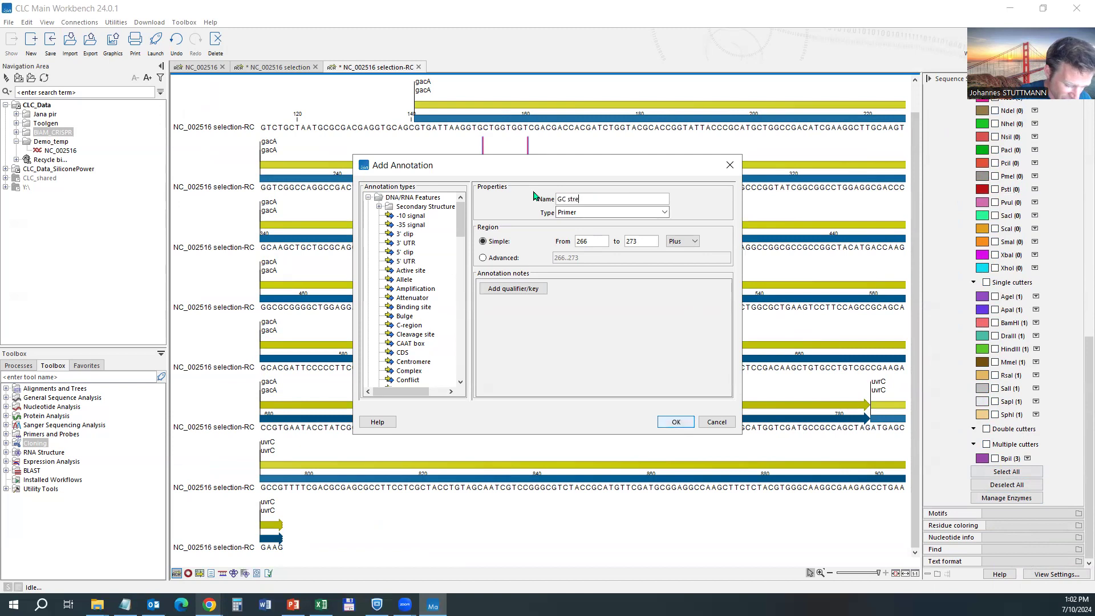
left_click(576, 212)
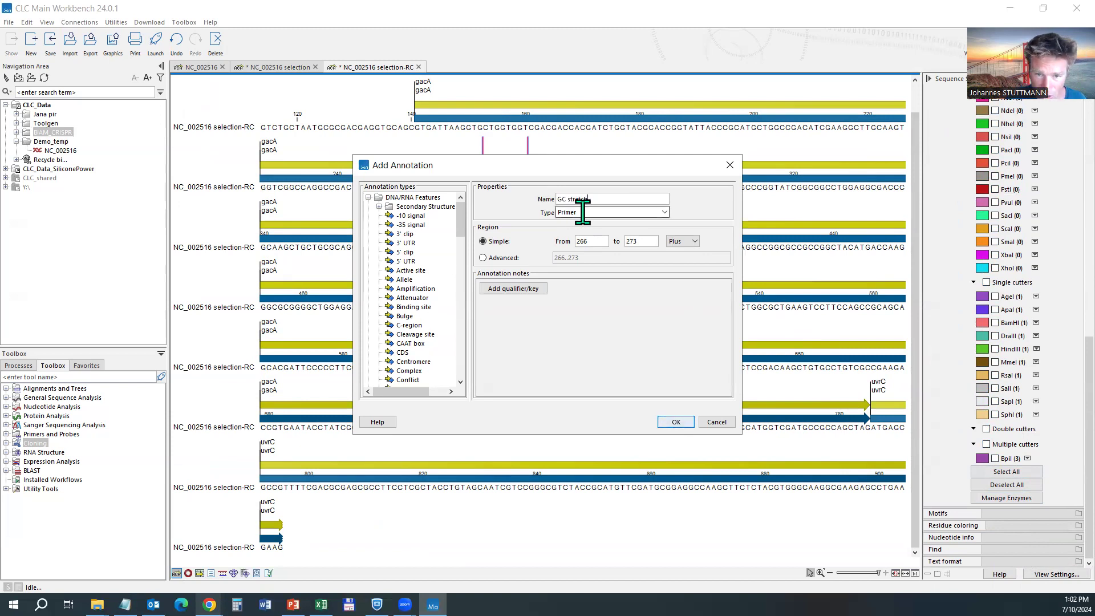
left_click_drag(593, 213, 533, 212)
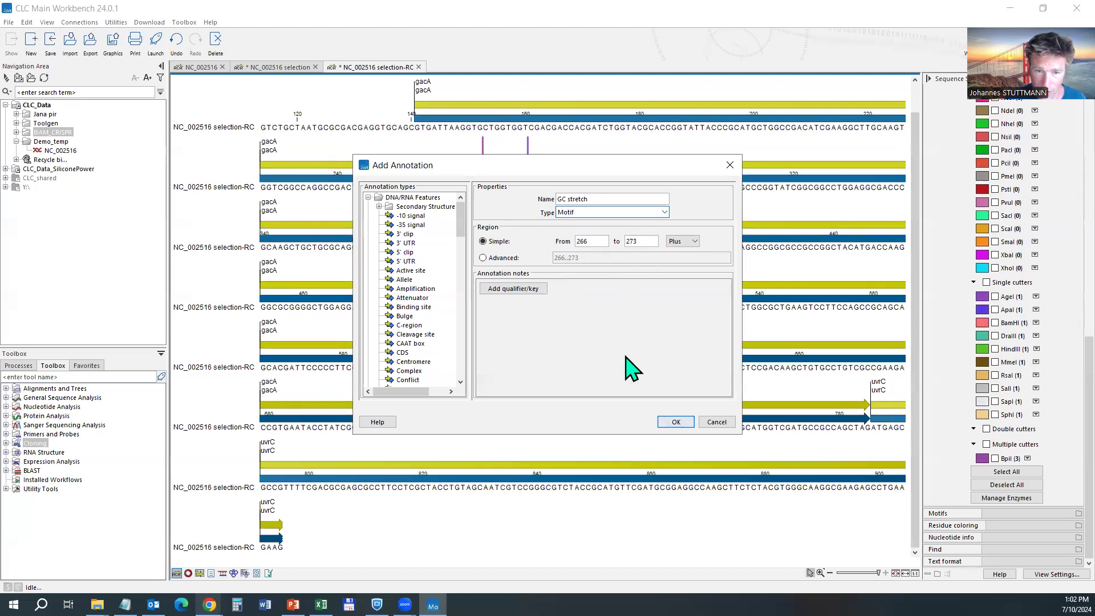
left_click(692, 241)
left_click(689, 255)
left_click(691, 241)
left_click(689, 250)
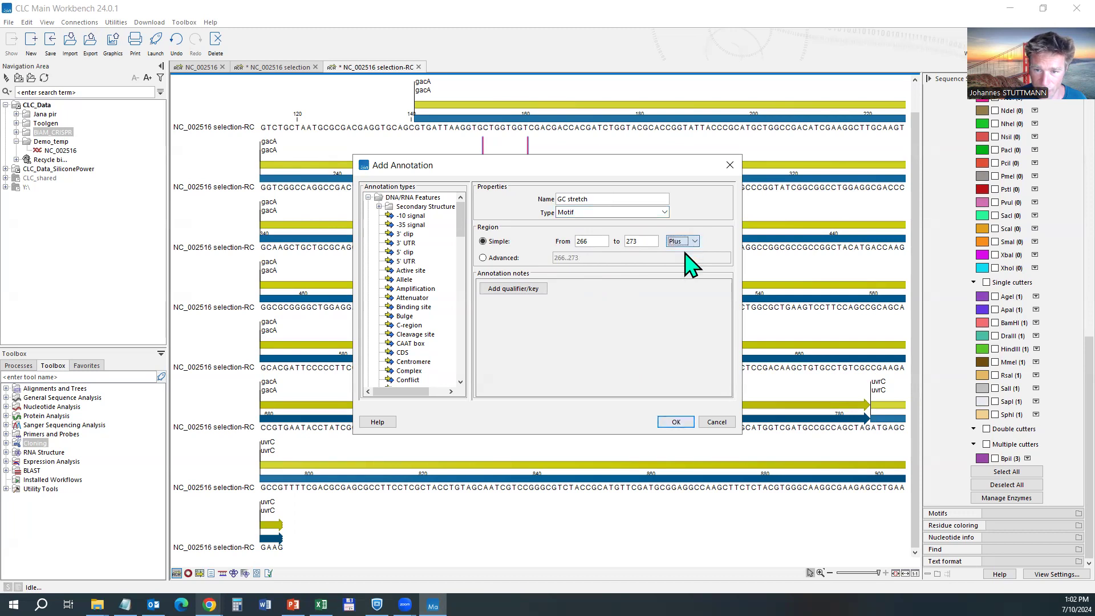
left_click(674, 422)
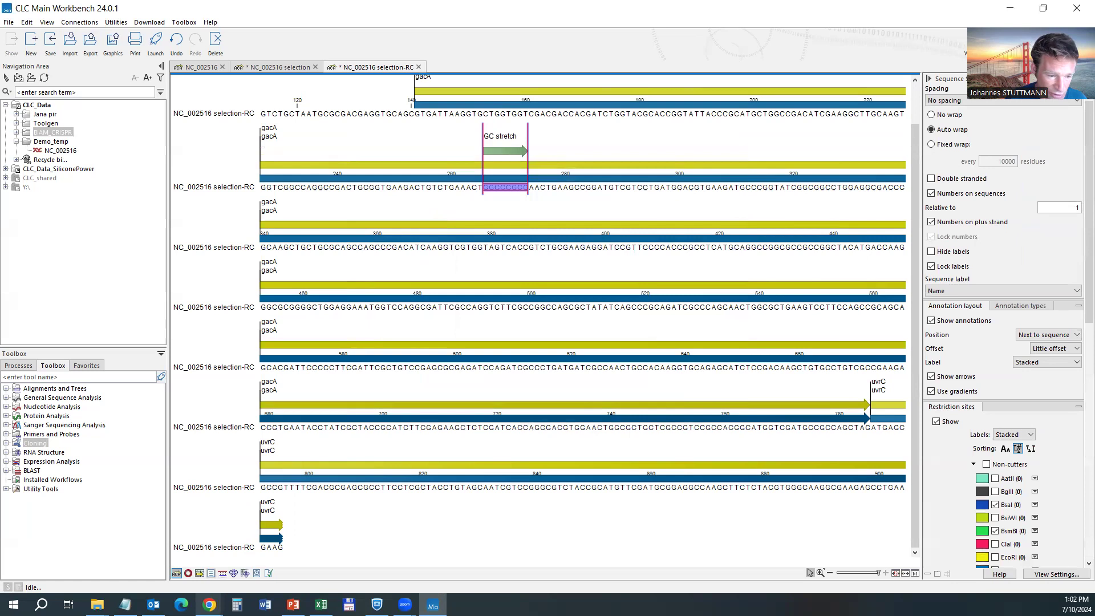
left_click(210, 573)
scroll(314, 318, "down", 20)
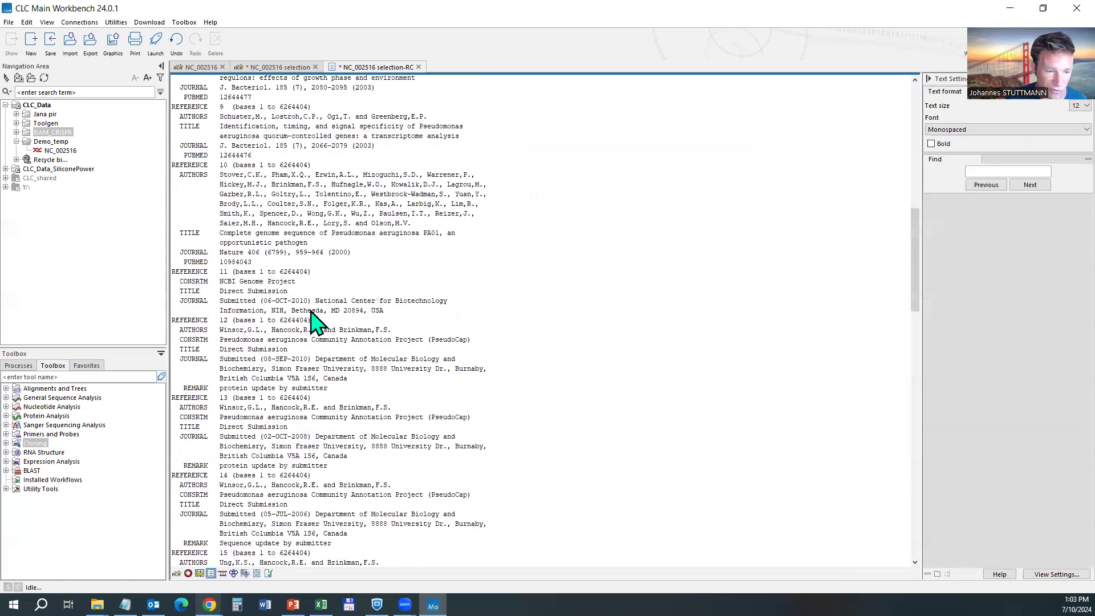
scroll(316, 319, "down", 13)
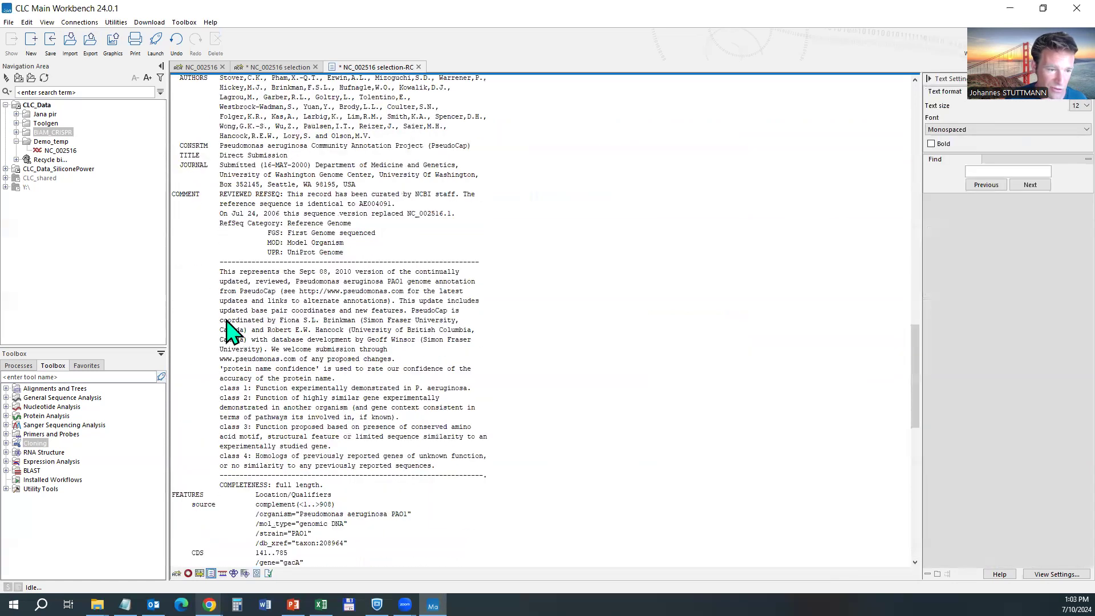
scroll(242, 365, "down", 13)
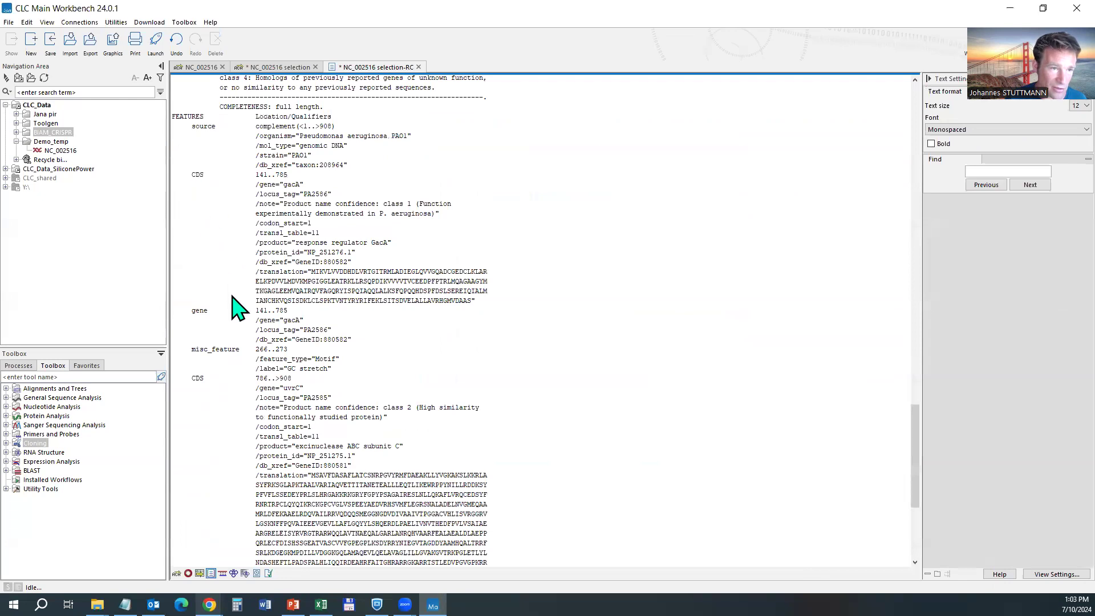
scroll(262, 223, "up", 1)
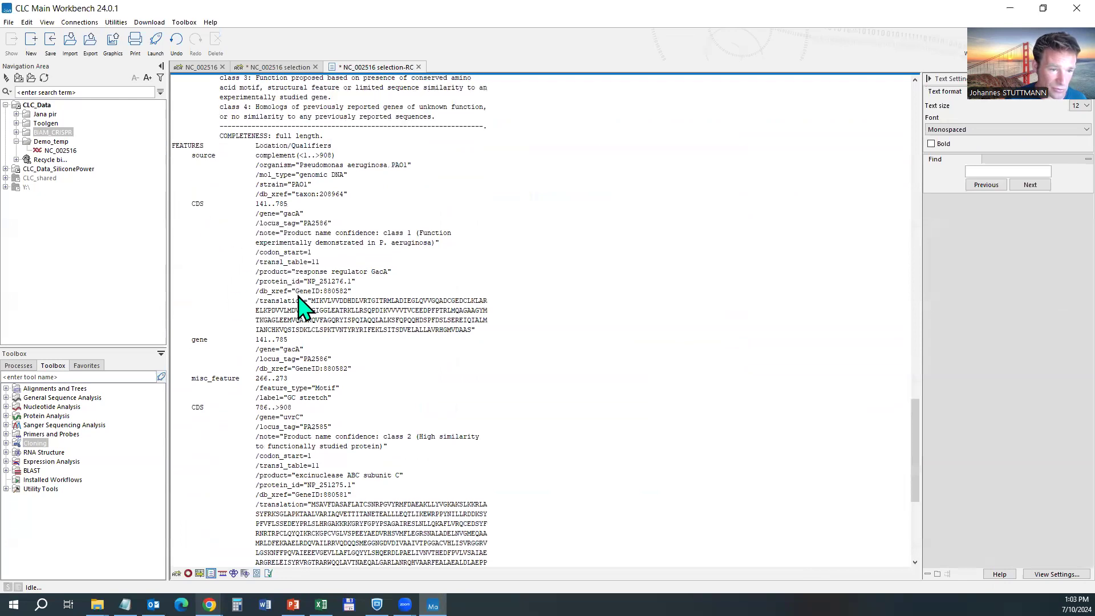
scroll(353, 324, "down", 3)
scroll(352, 324, "down", 6)
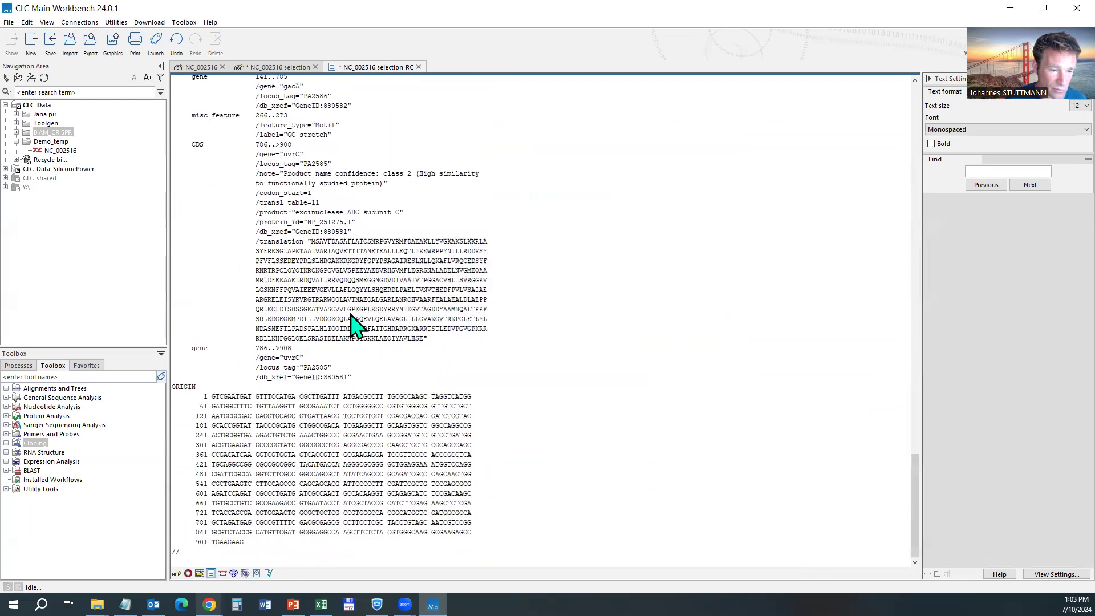
scroll(352, 324, "up", 9)
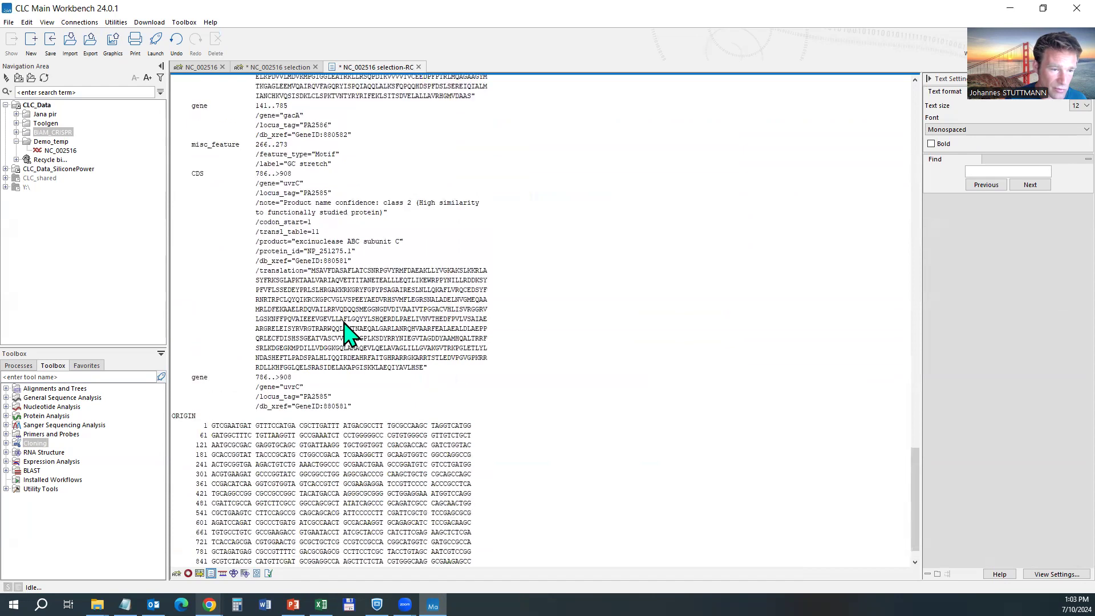
left_click_drag(384, 66, 51, 143)
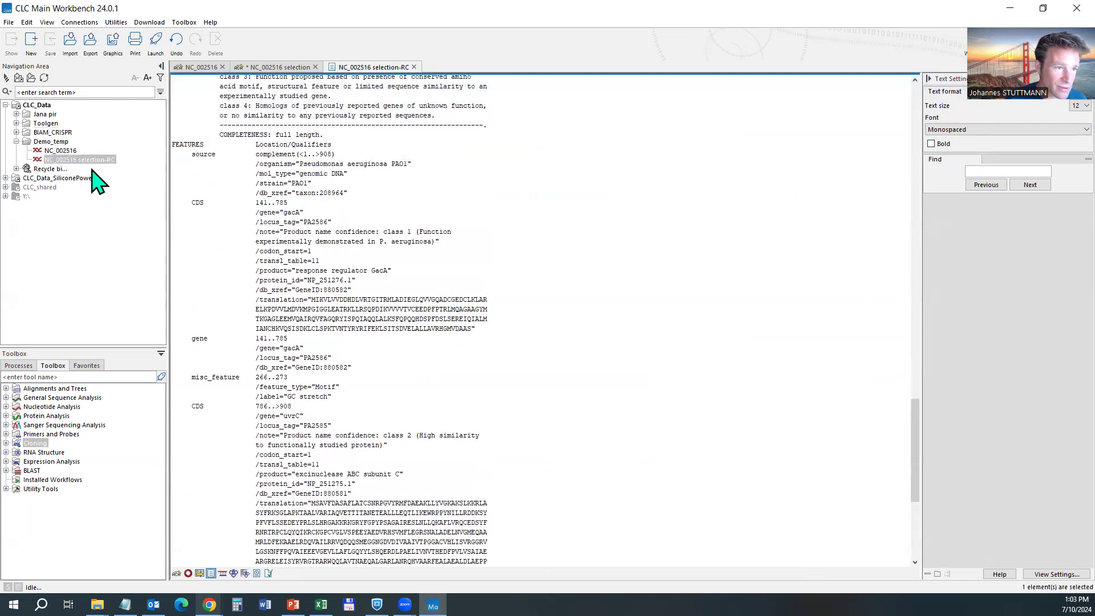
Close the NC_002516 selection-RC, NC_002516 selection and NC_002516 views without saving changes.
left_click(72, 159)
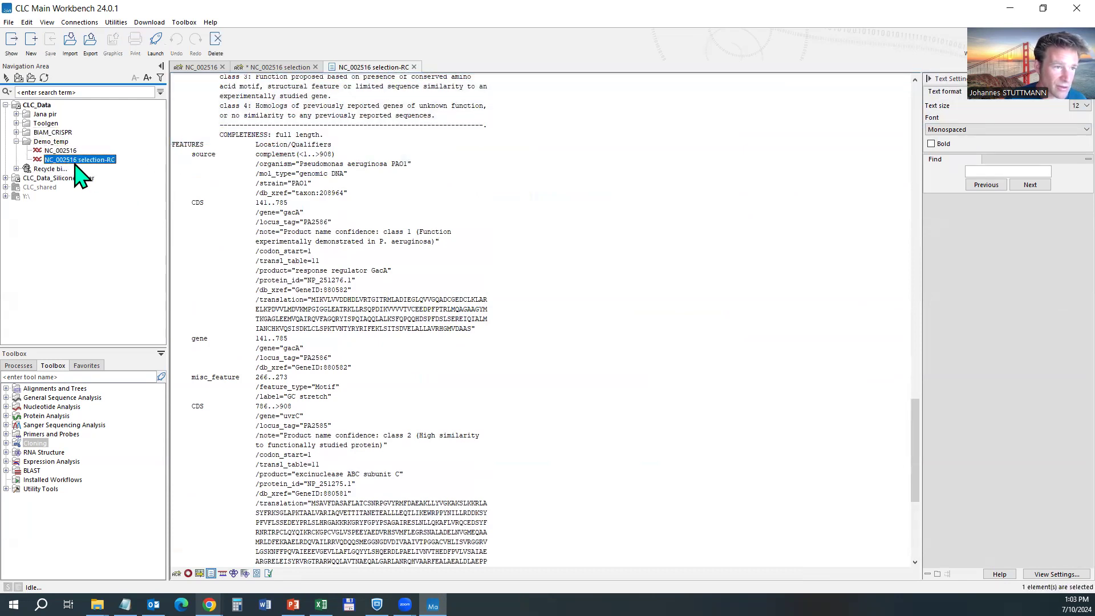
left_click(414, 67)
left_click(315, 67)
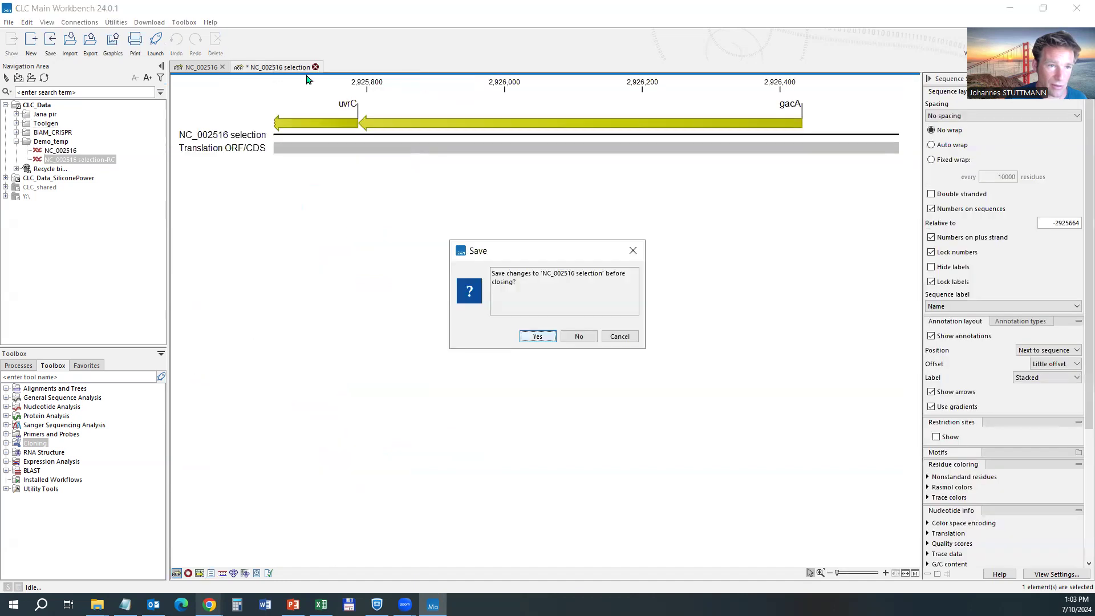
left_click(579, 336)
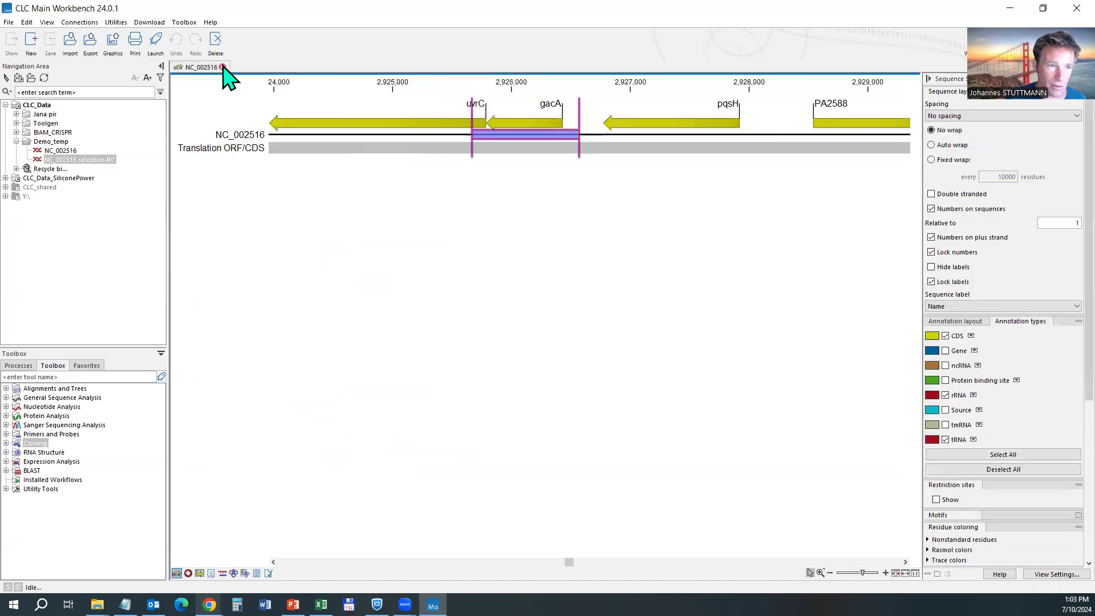
left_click(222, 67)
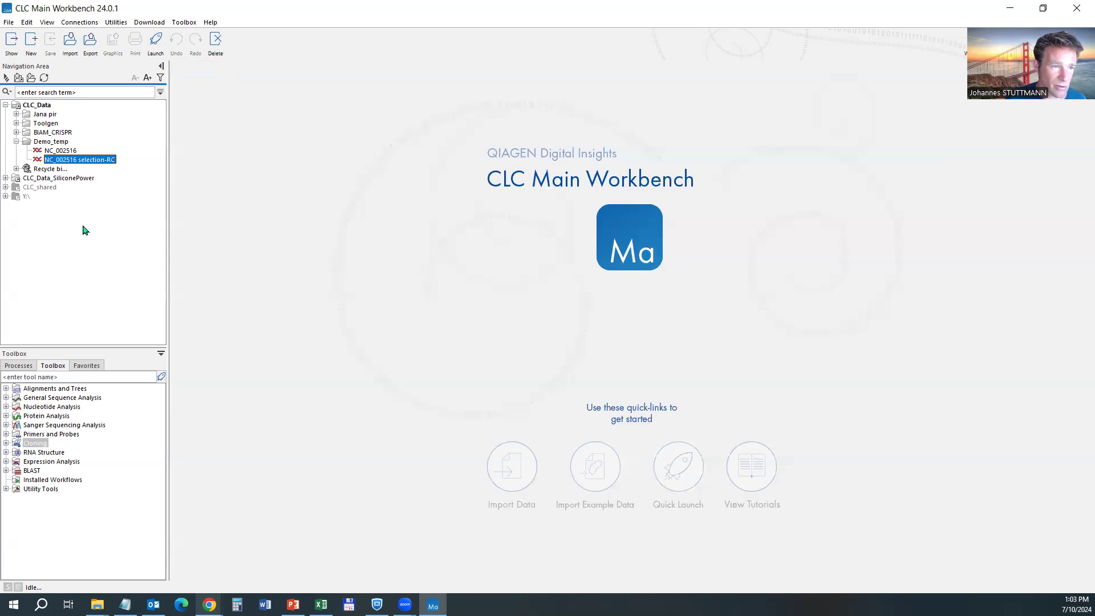
Reopen NC_002516 selection-RC as an annotated sequence with Motif annotations shown.
double_click(79, 160)
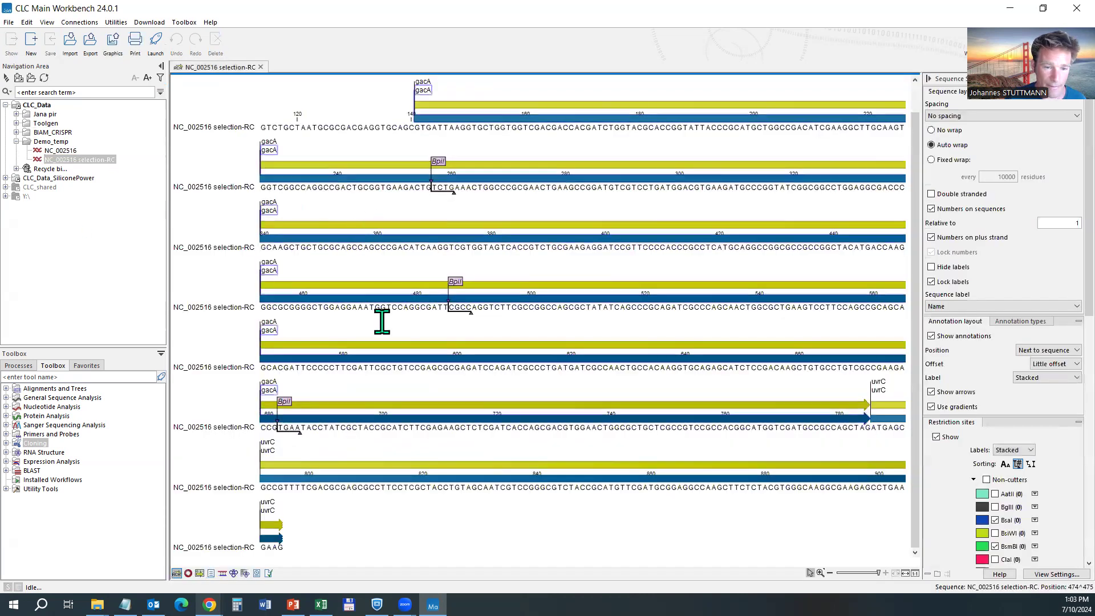
left_click(1019, 321)
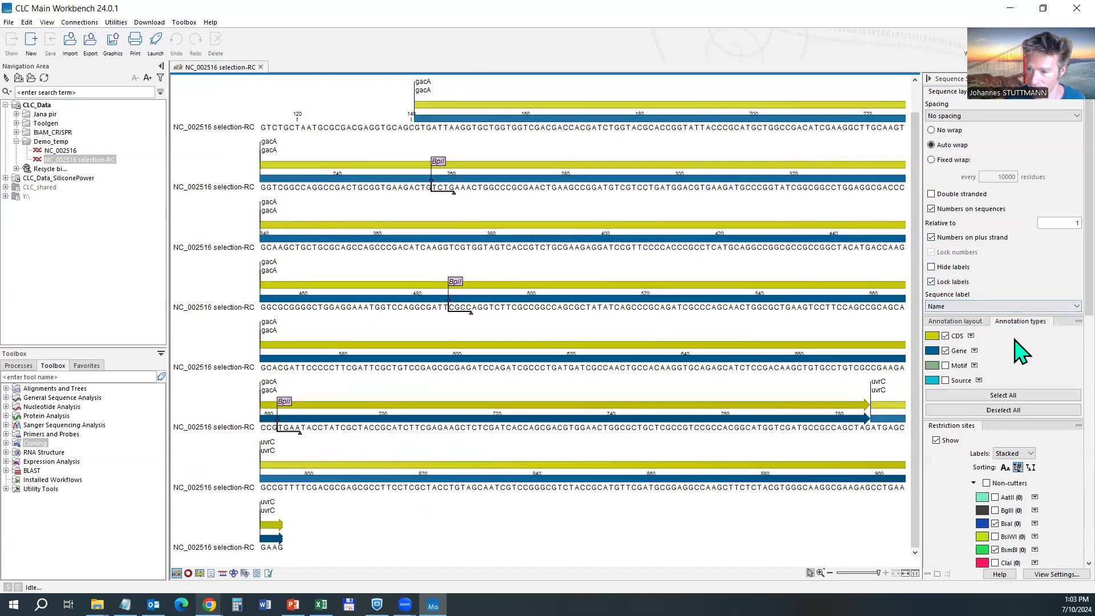
left_click(960, 366)
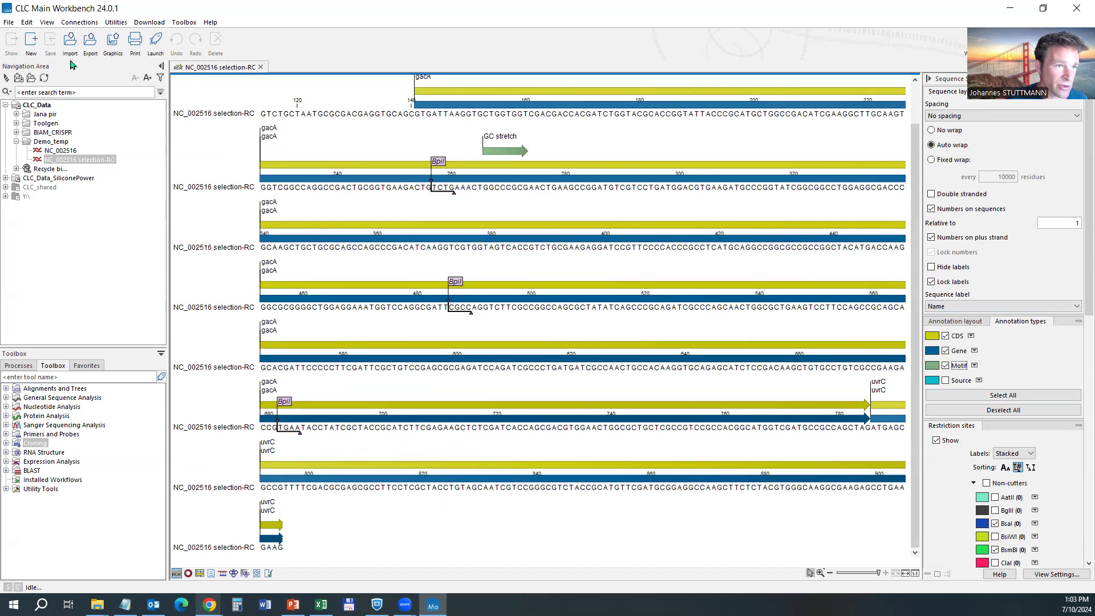
Export NC_002516 selection-RC in GenBank format to the CLC export folder.
left_click(91, 41)
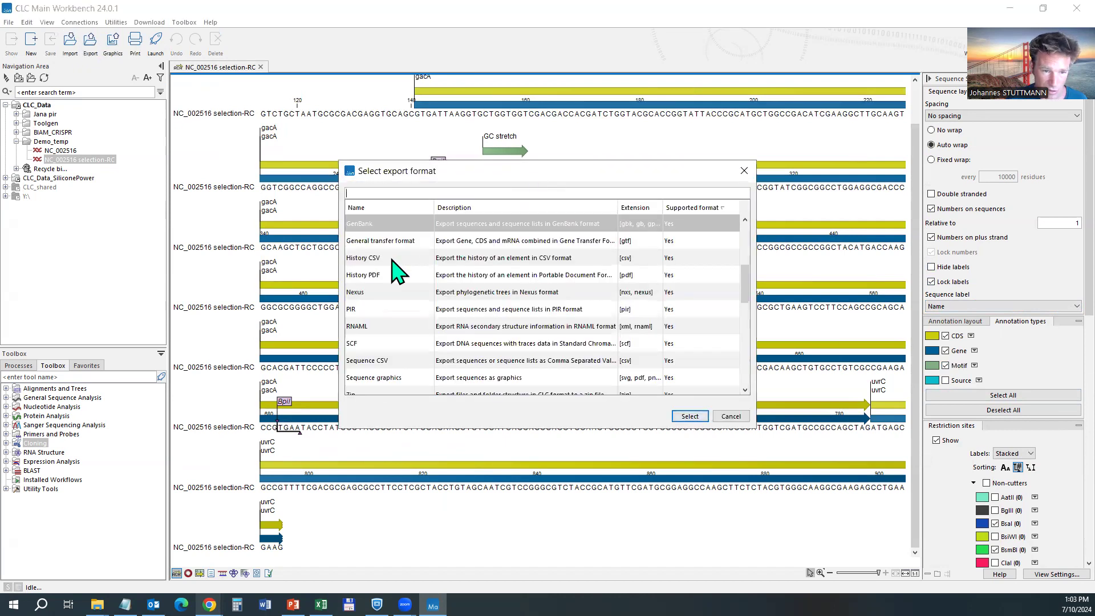
left_click(380, 225)
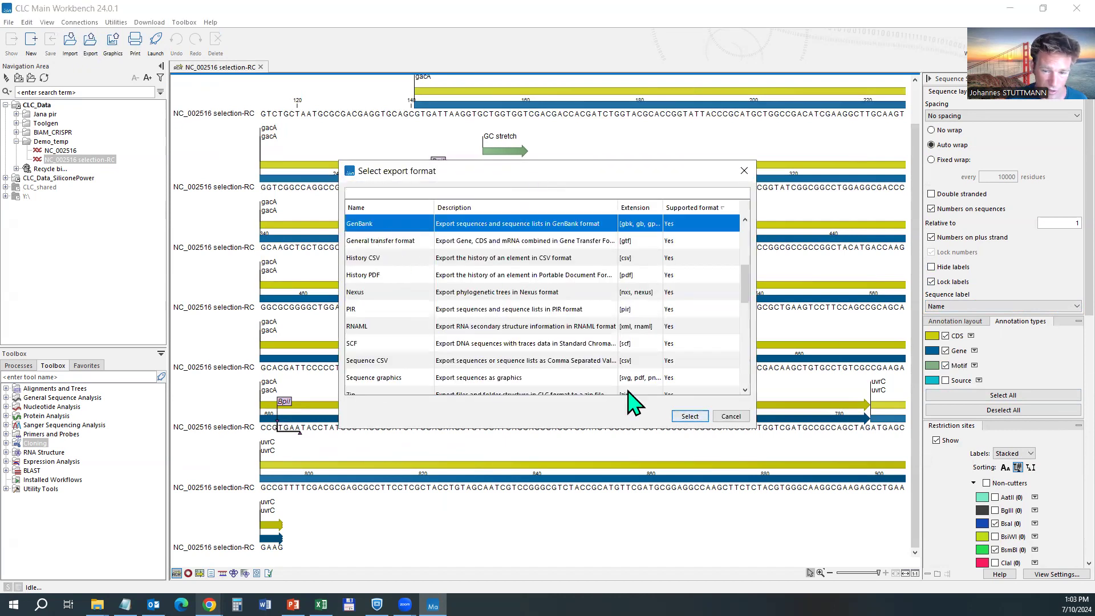
left_click(691, 417)
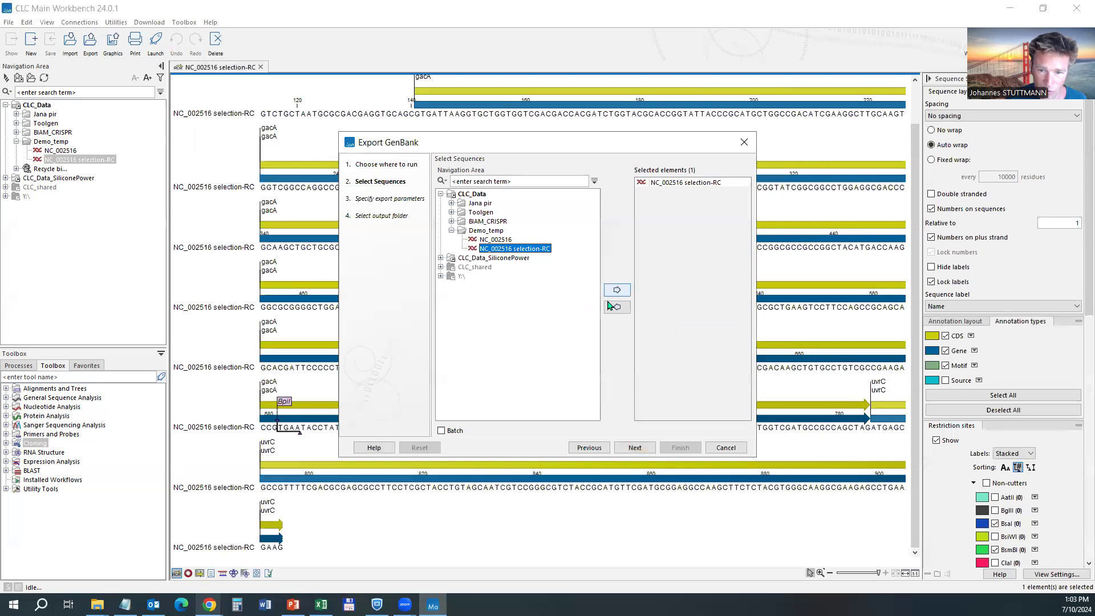
left_click(636, 449)
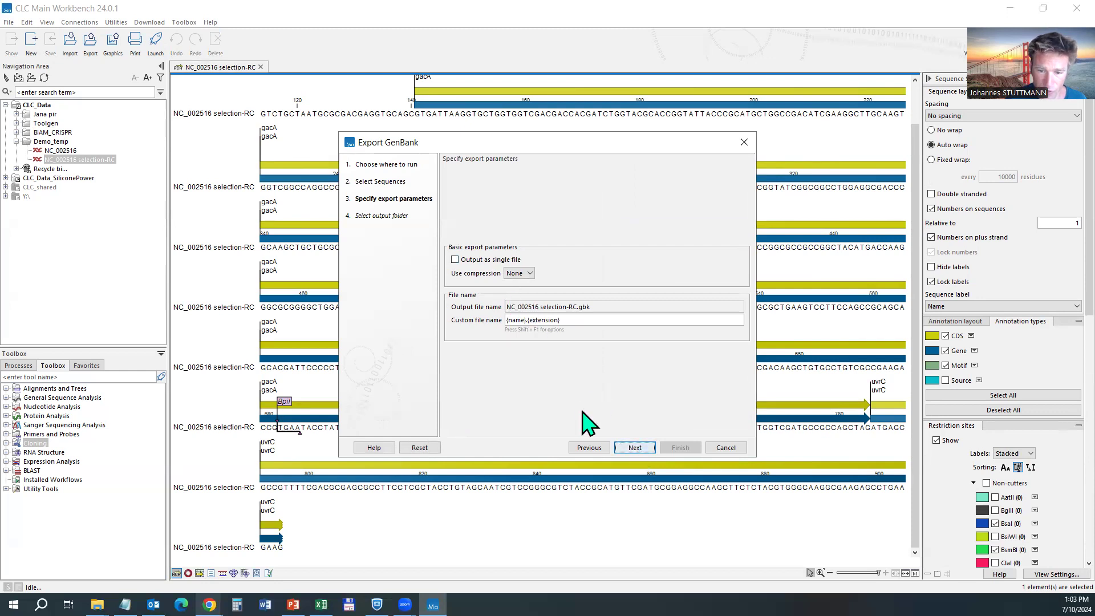
left_click(634, 447)
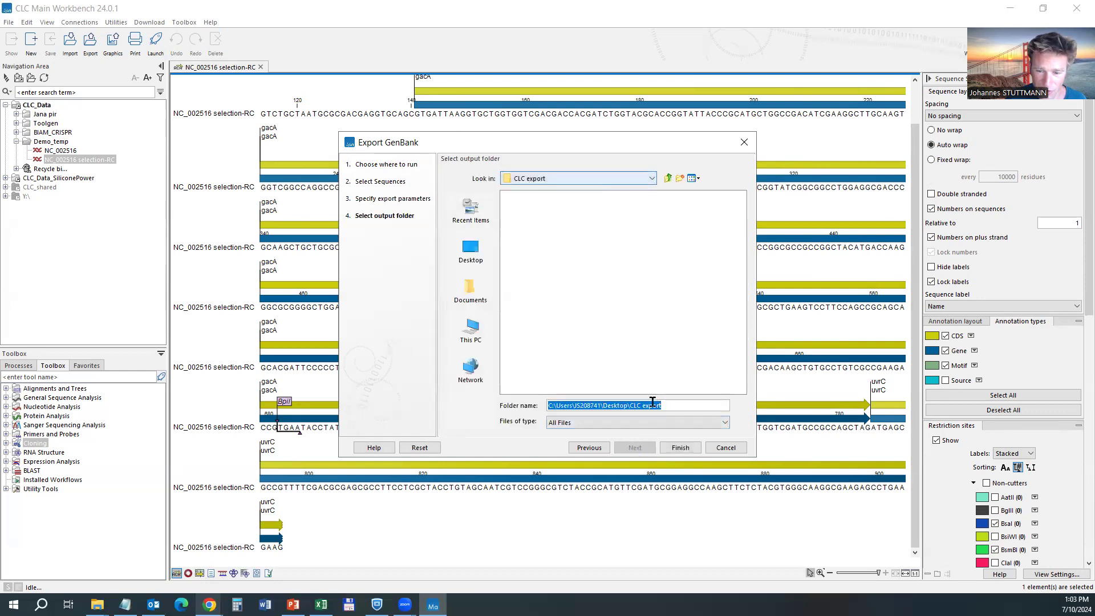
left_click(684, 448)
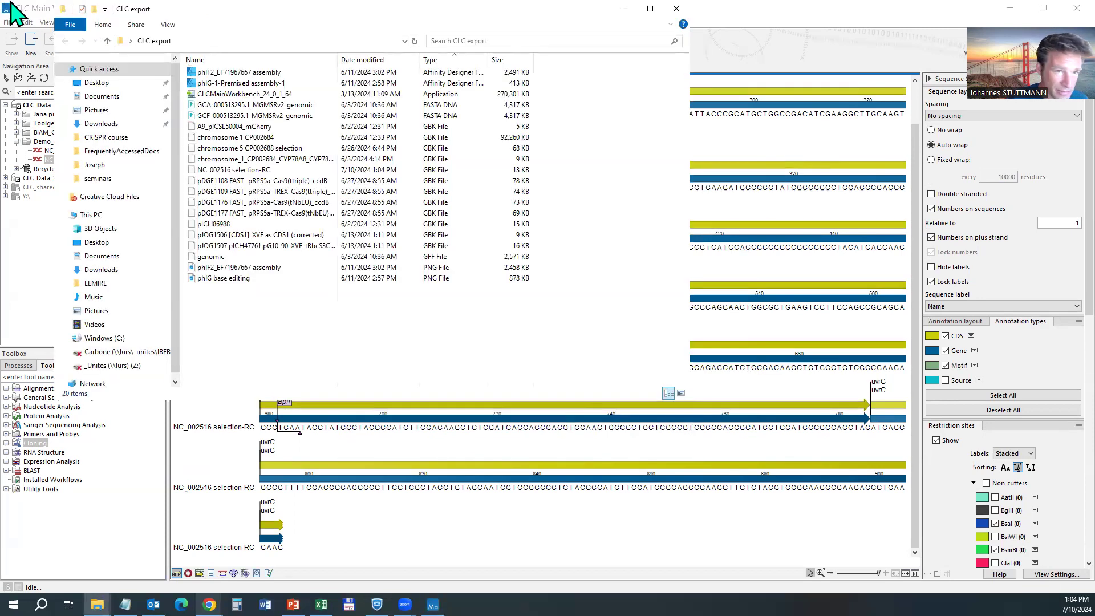
Open the exported NC_002516 selection-RC .gbk file in Notepad.
left_click_drag(291, 16, 438, 62)
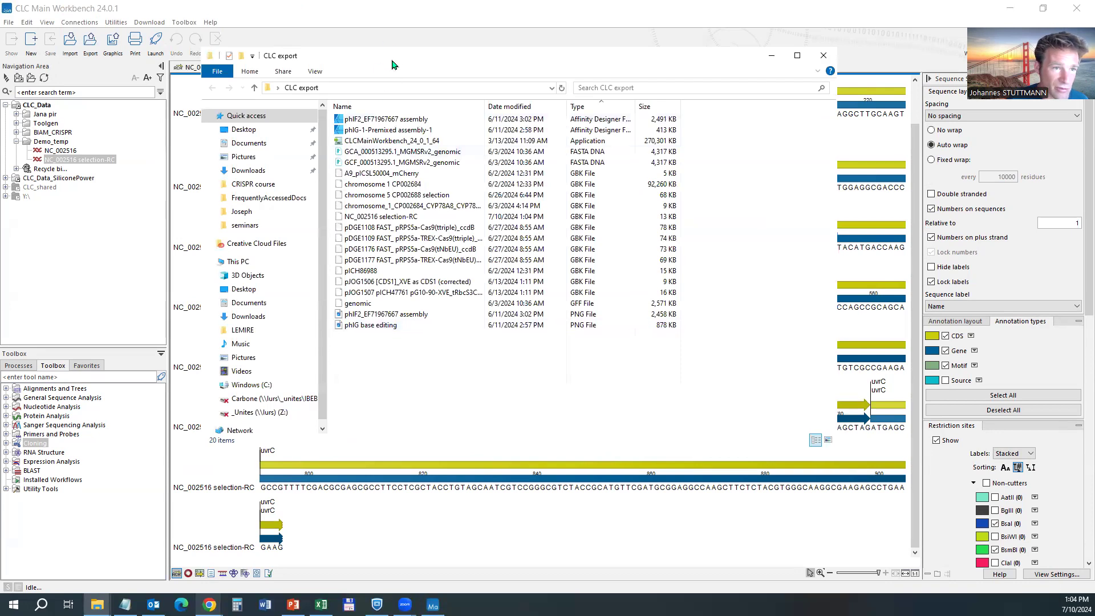
left_click_drag(392, 65, 406, 82)
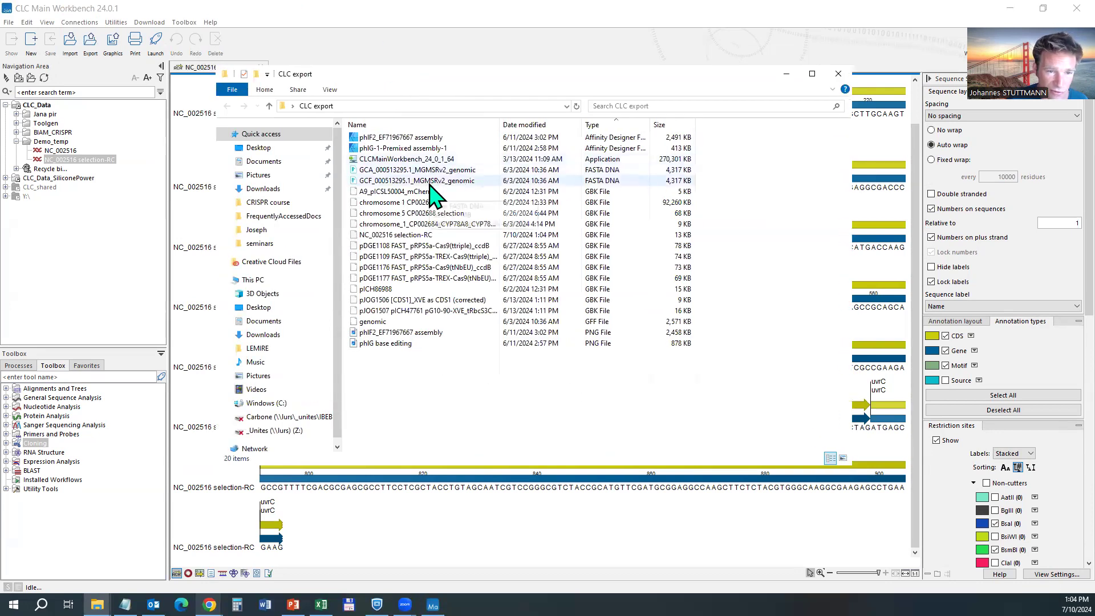
right_click(402, 235)
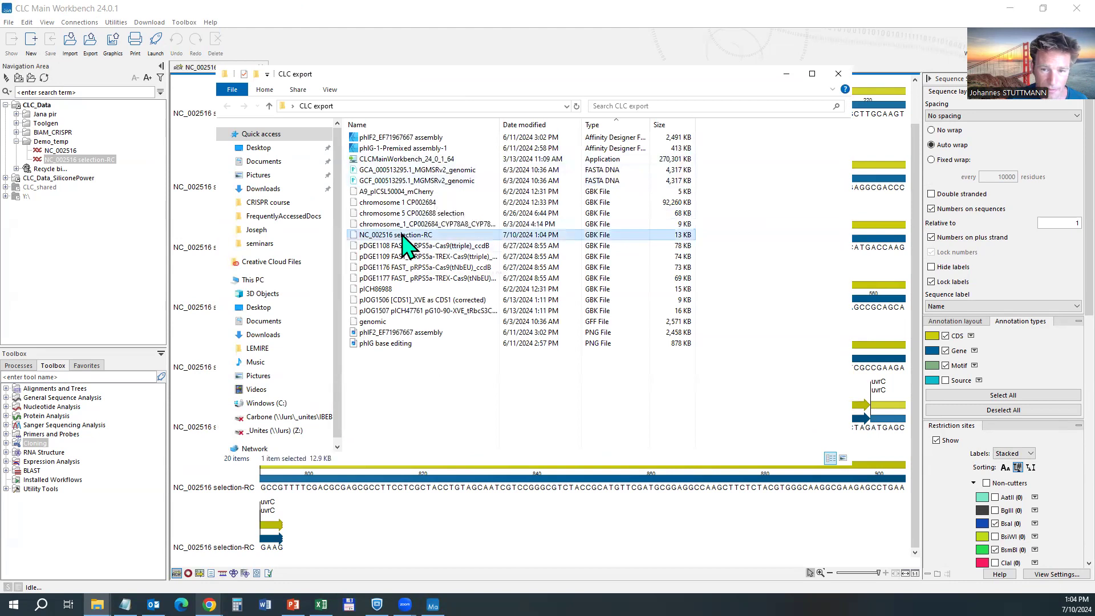
left_click(429, 243)
left_click(435, 200)
left_click(542, 288)
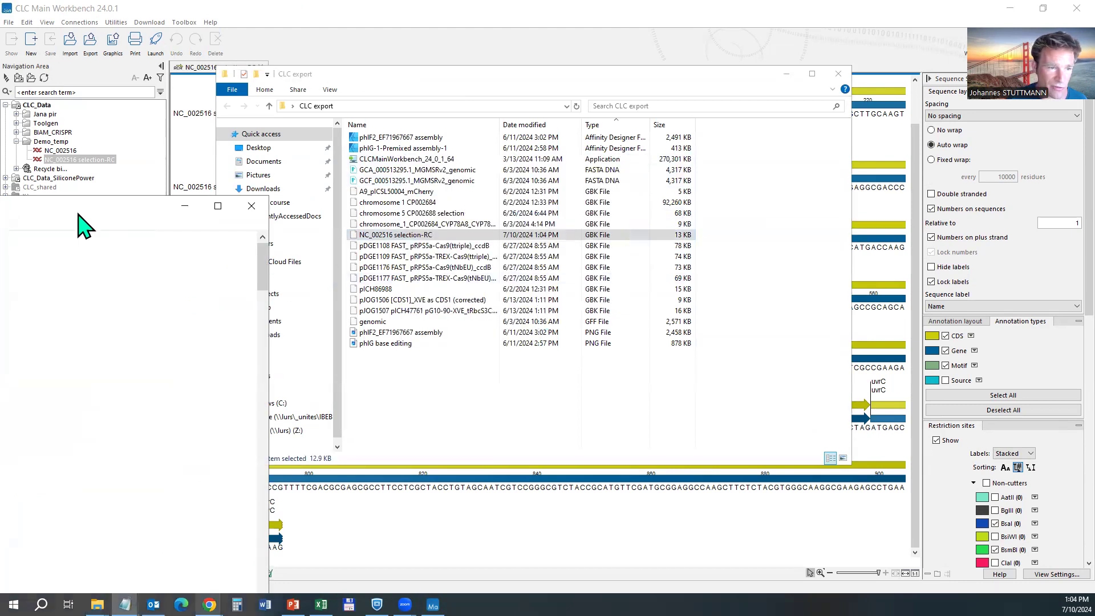
Find the misc_feature entry, highlight its 'GC stretch' label, and close Notepad.
scroll(325, 303, "down", 20)
scroll(258, 308, "down", 20)
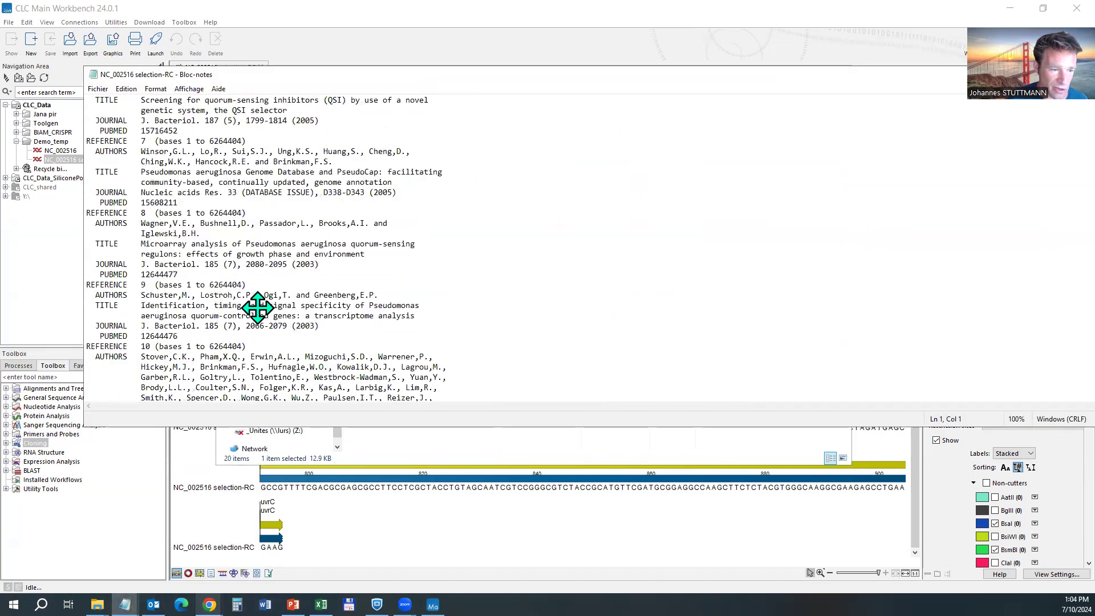
scroll(257, 308, "down", 20)
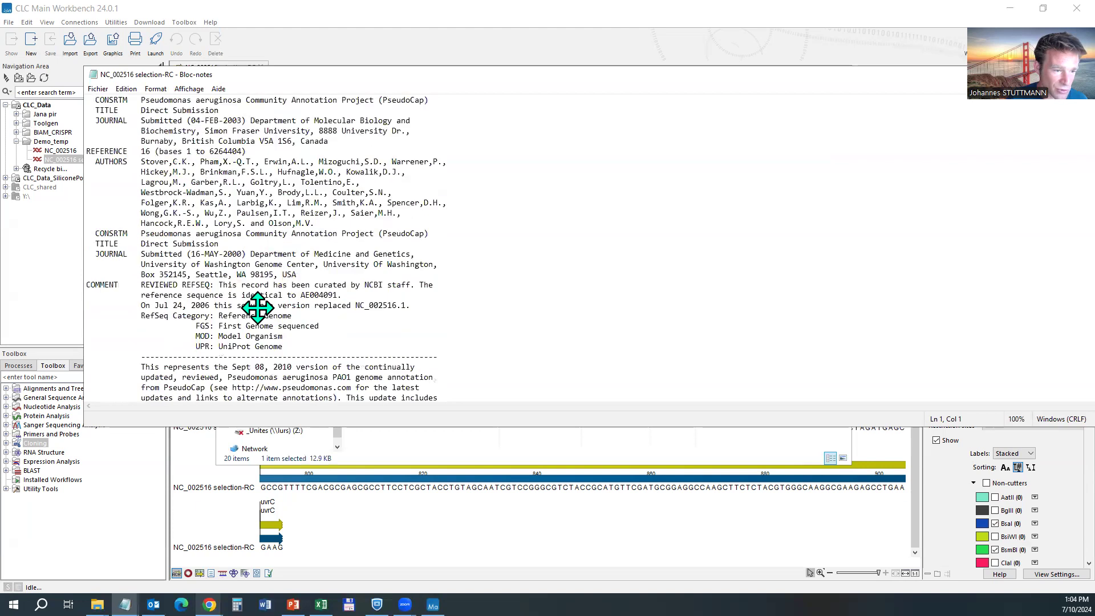
scroll(257, 308, "down", 7)
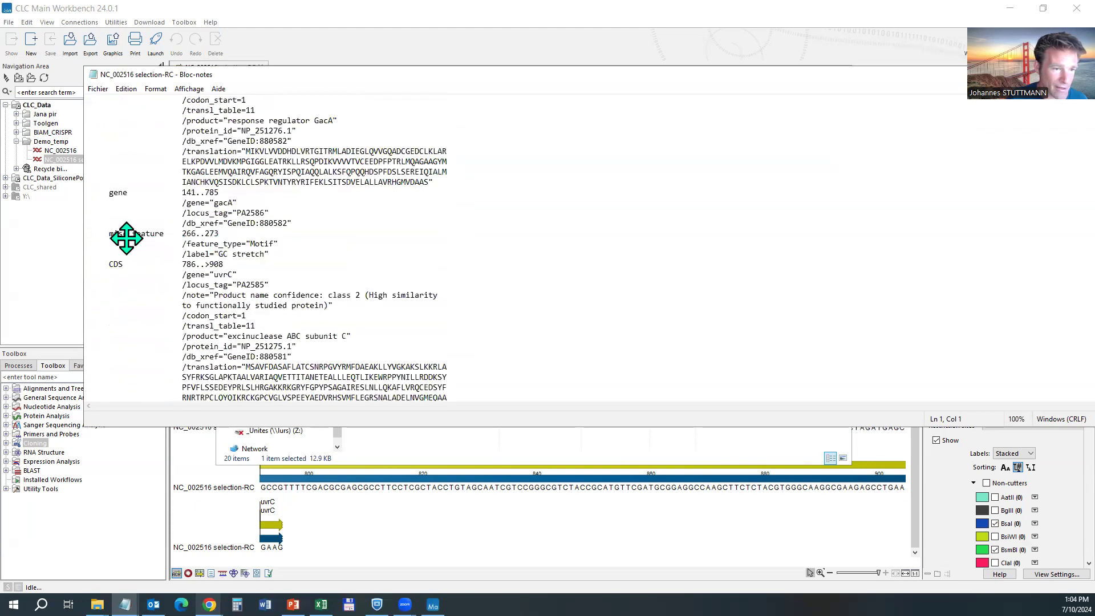
left_click_drag(97, 243, 283, 255)
left_click(203, 252)
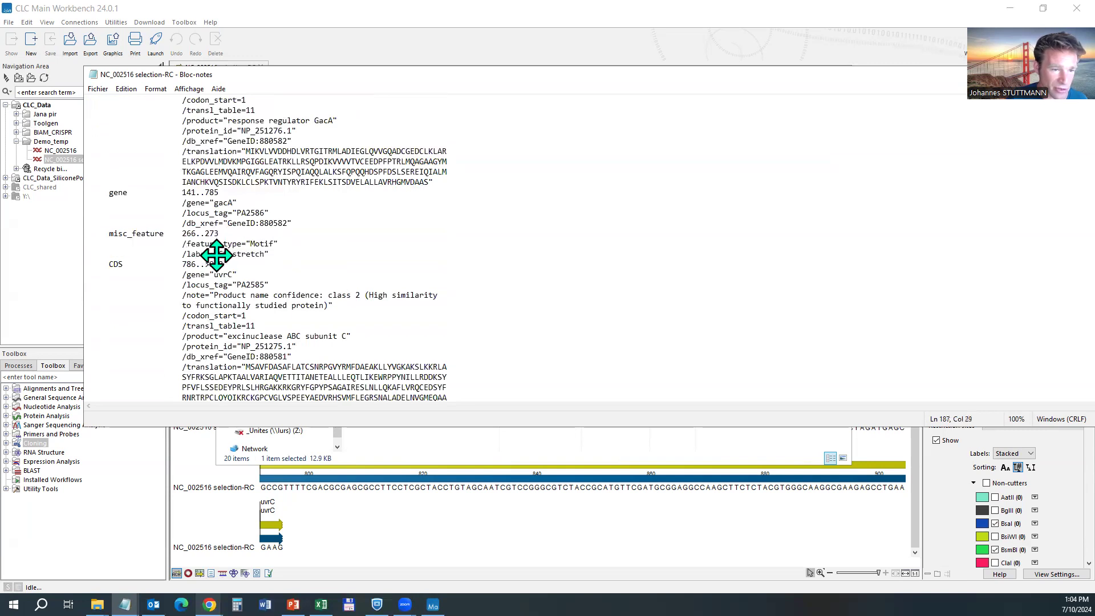
left_click_drag(215, 253, 273, 254)
scroll(269, 251, "down", 6)
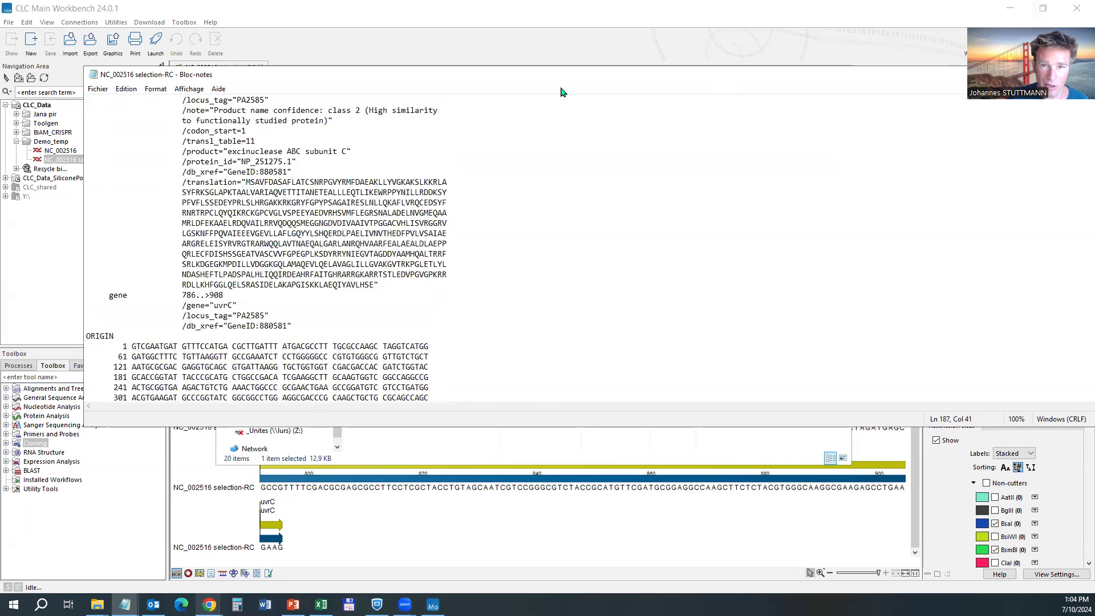
left_click_drag(565, 76, 442, 160)
left_click(1034, 158)
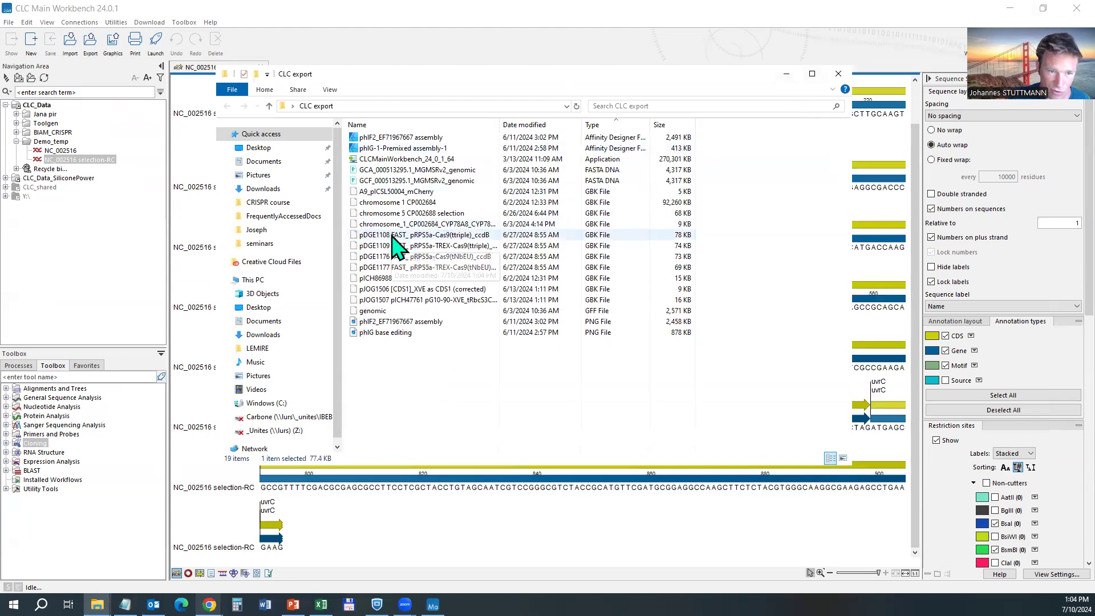
Bring the sequence forward and change base A at position 251 to G.
left_click(787, 74)
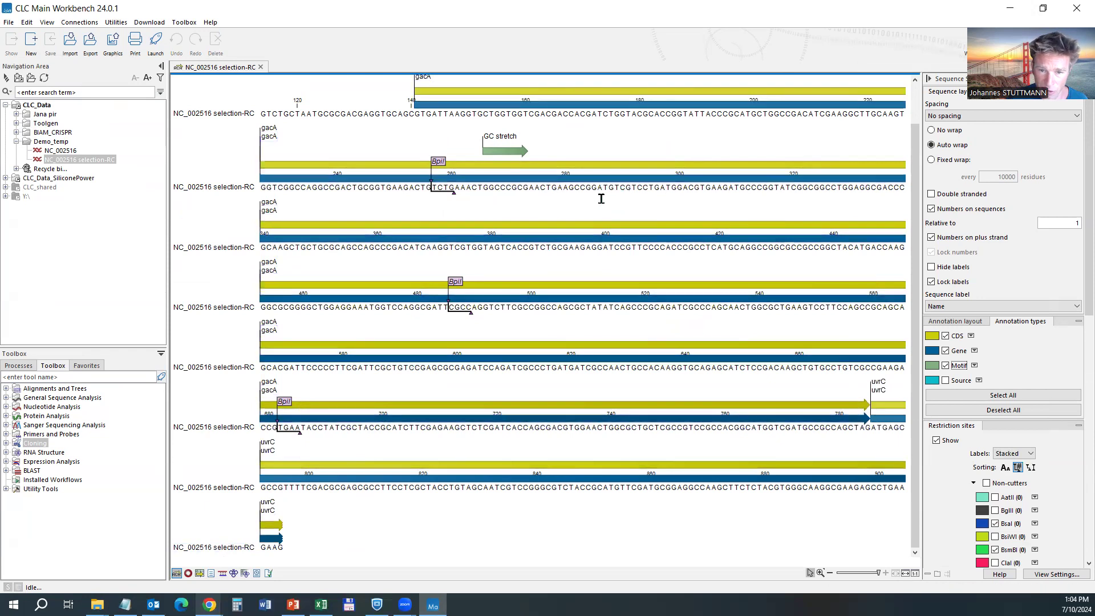
left_click(439, 162)
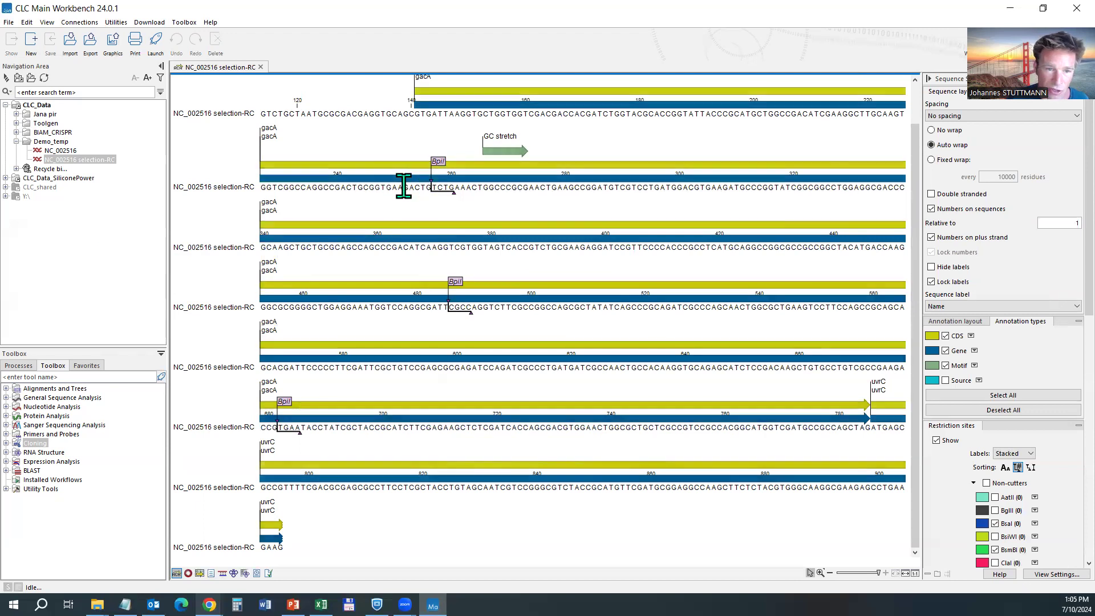
left_click(400, 187)
type("G")
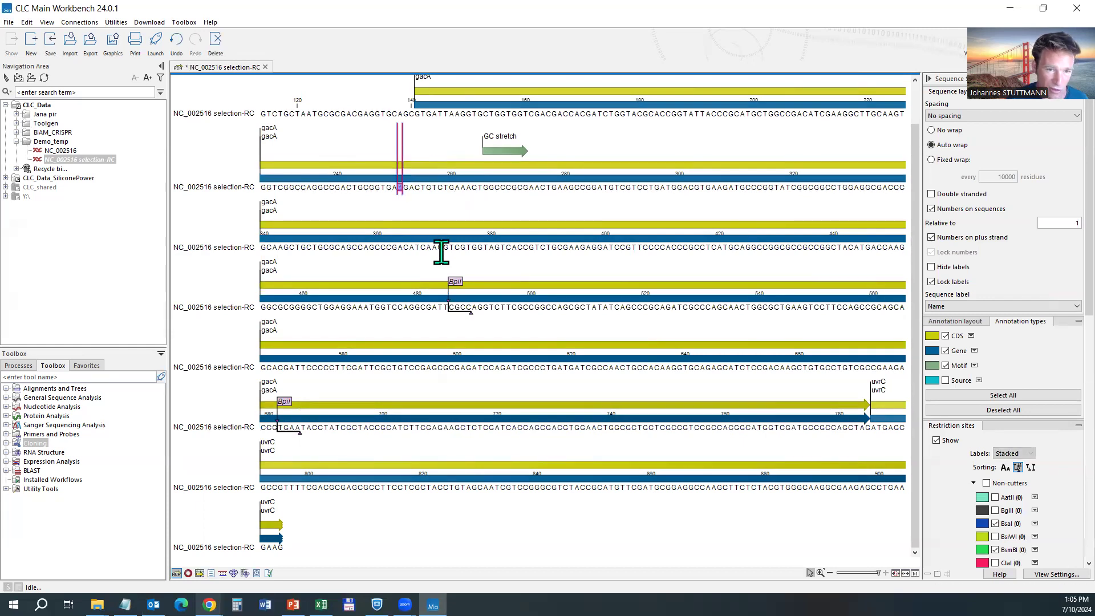
left_click(401, 186)
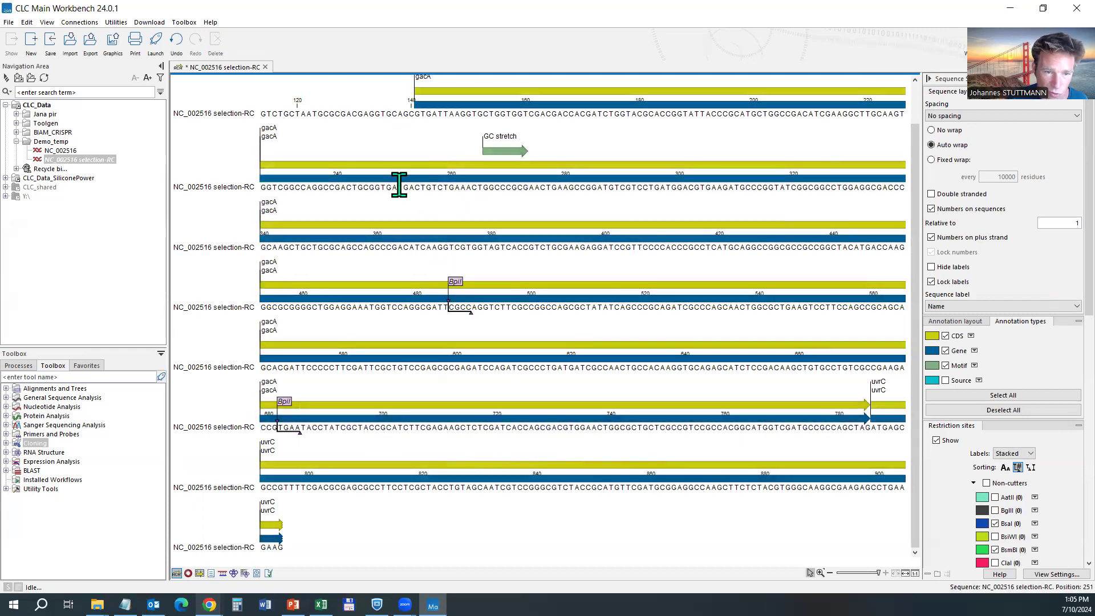
left_click(399, 187)
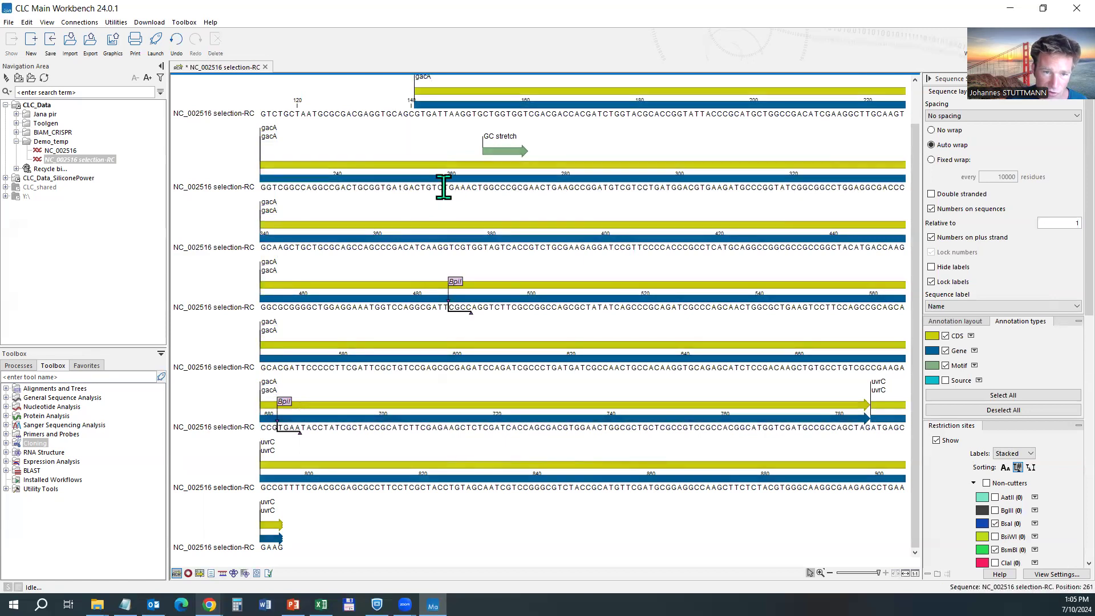
Select the ten bases GGCCGACTGC at positions 236–245 and open their context menu.
left_click_drag(317, 188, 368, 188)
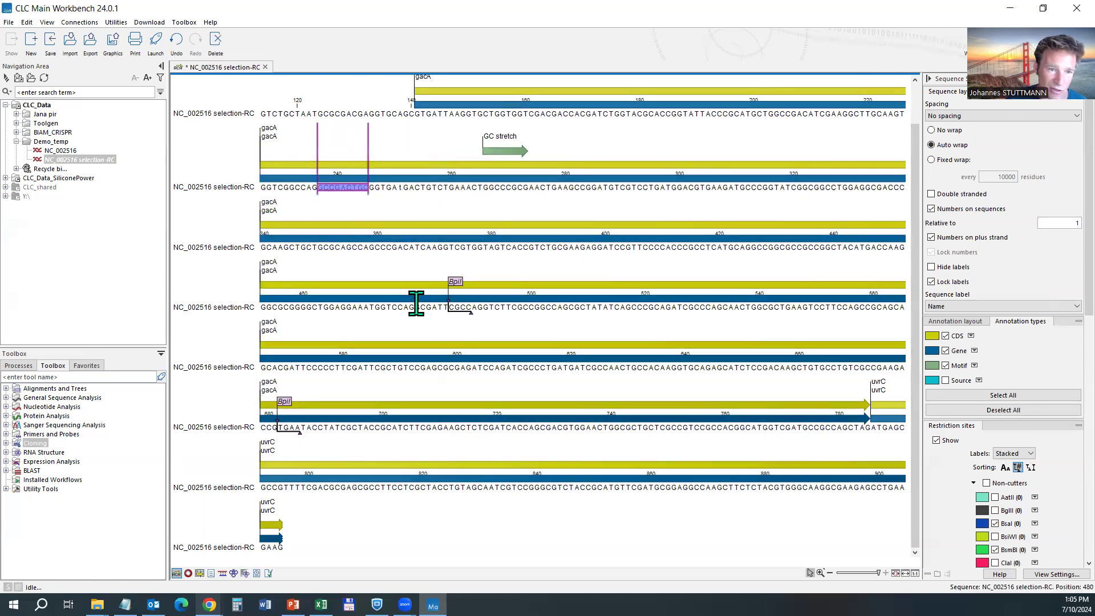
right_click(338, 188)
left_click_drag(312, 188, 369, 188)
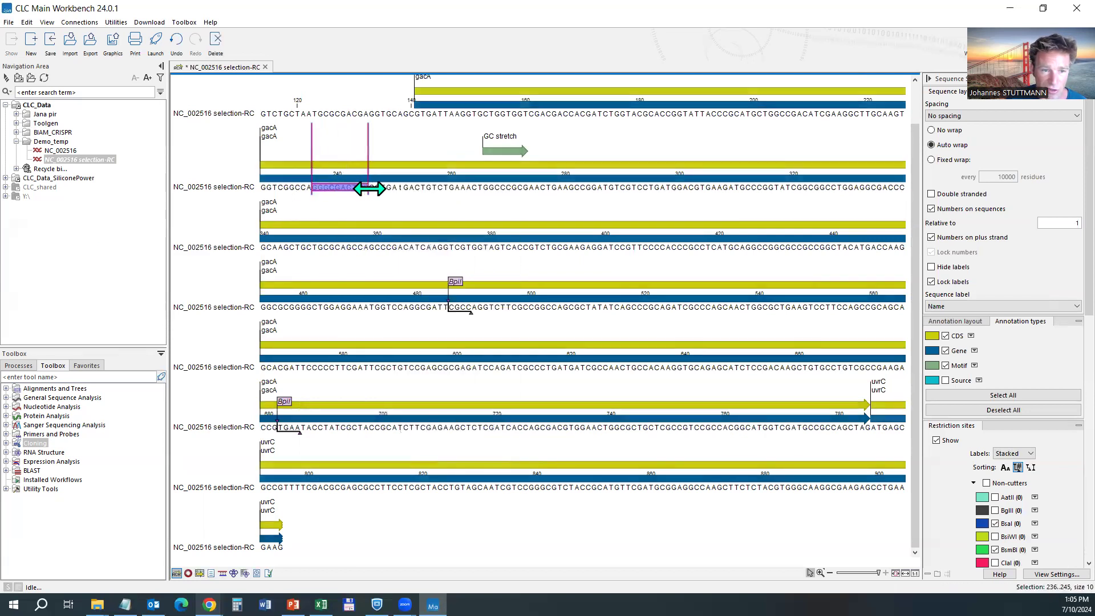
right_click(335, 189)
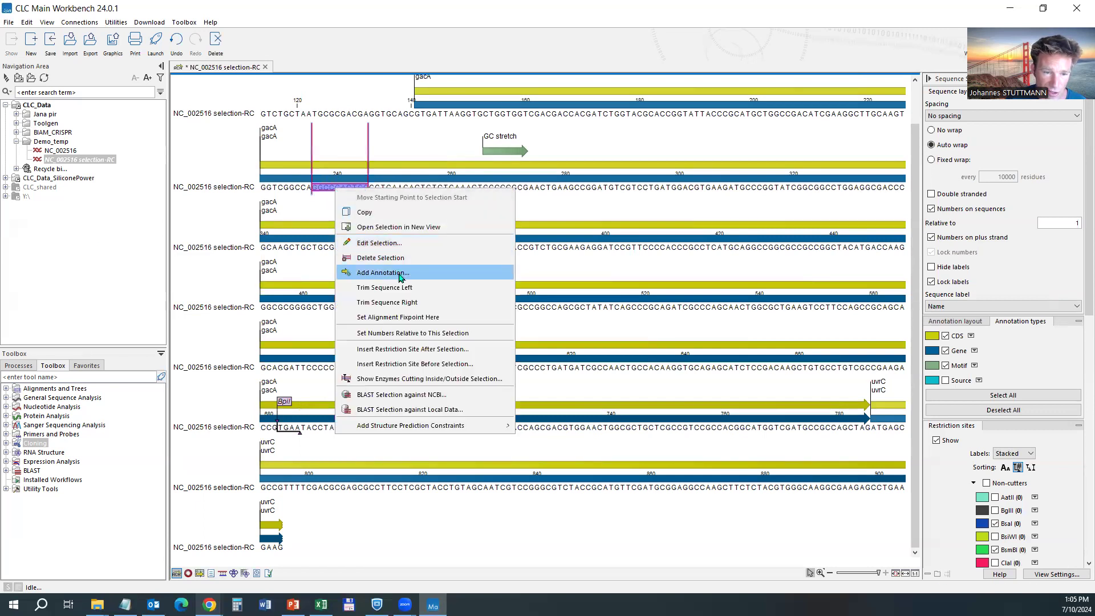
Replace CGA in the selected bases with NN so they read GGCNNNCTGC.
left_click(400, 243)
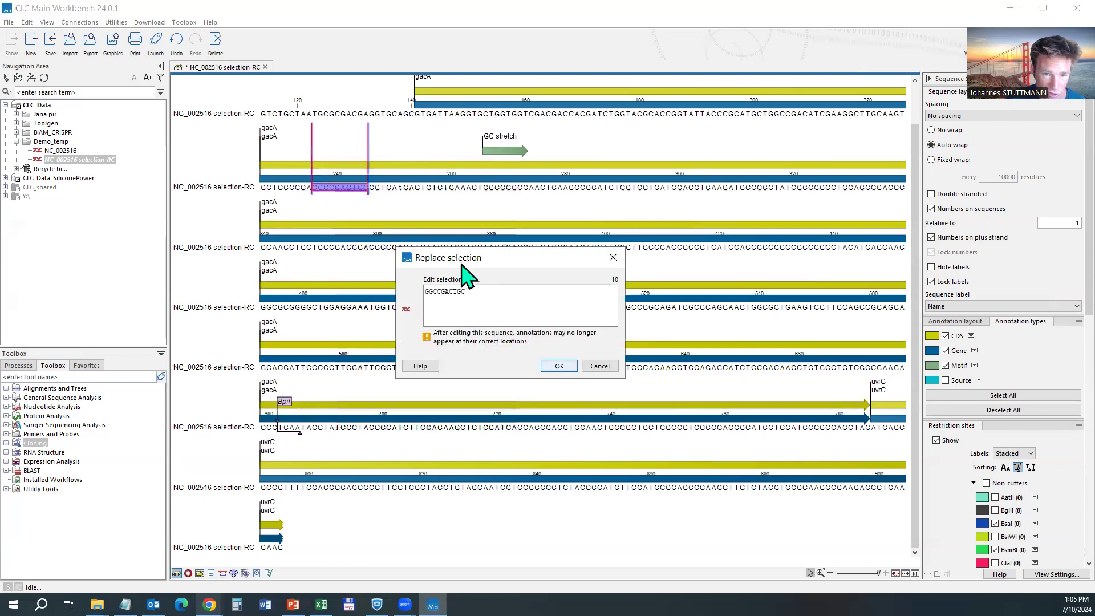
left_click_drag(438, 291, 449, 291)
type("NNN")
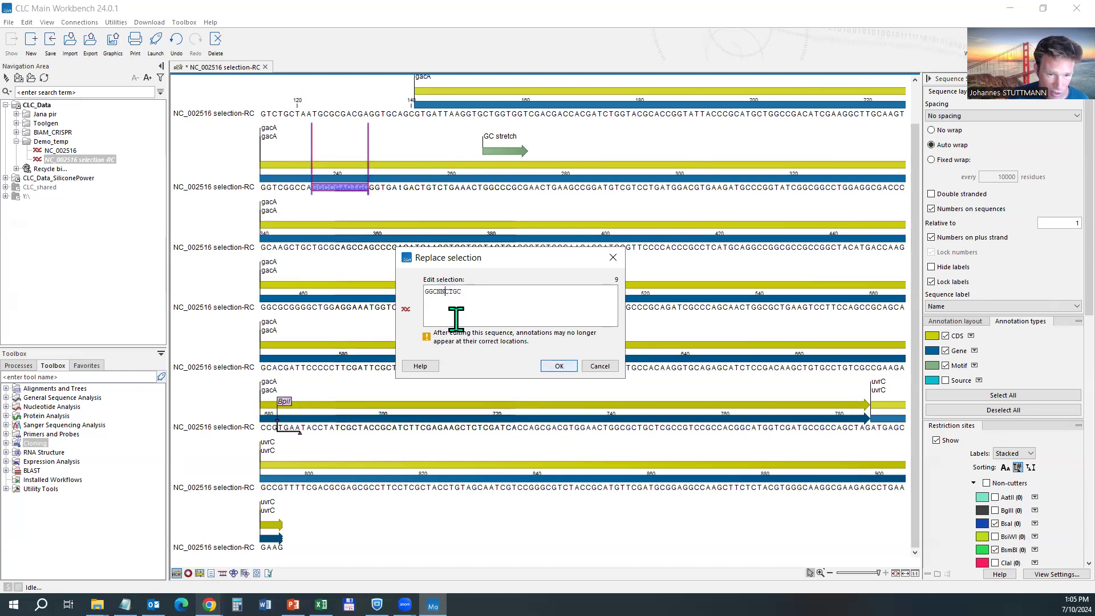
left_click(559, 366)
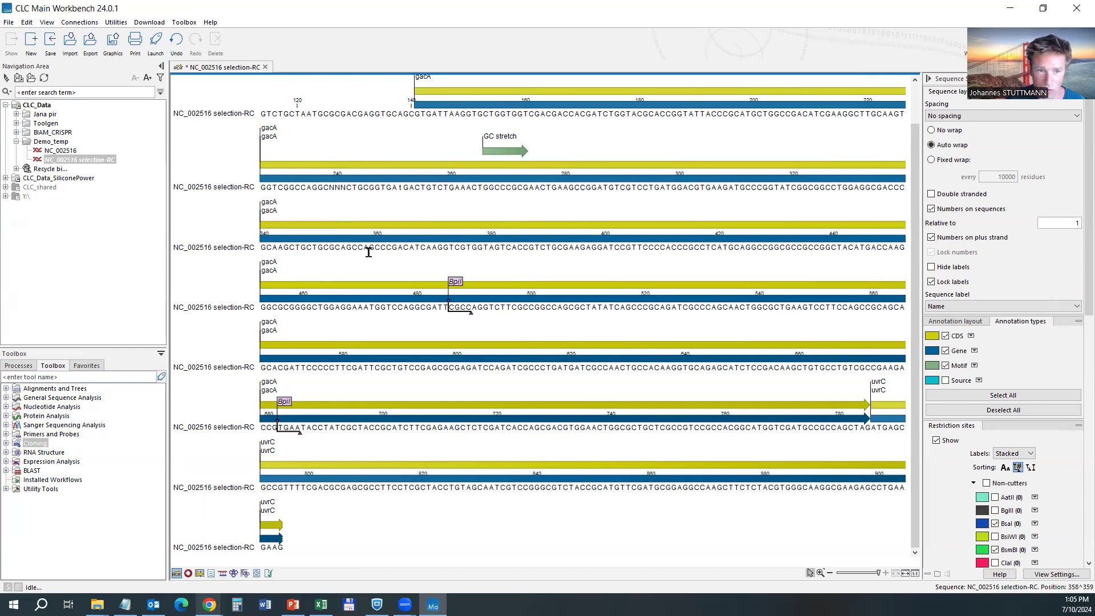
left_click(256, 575)
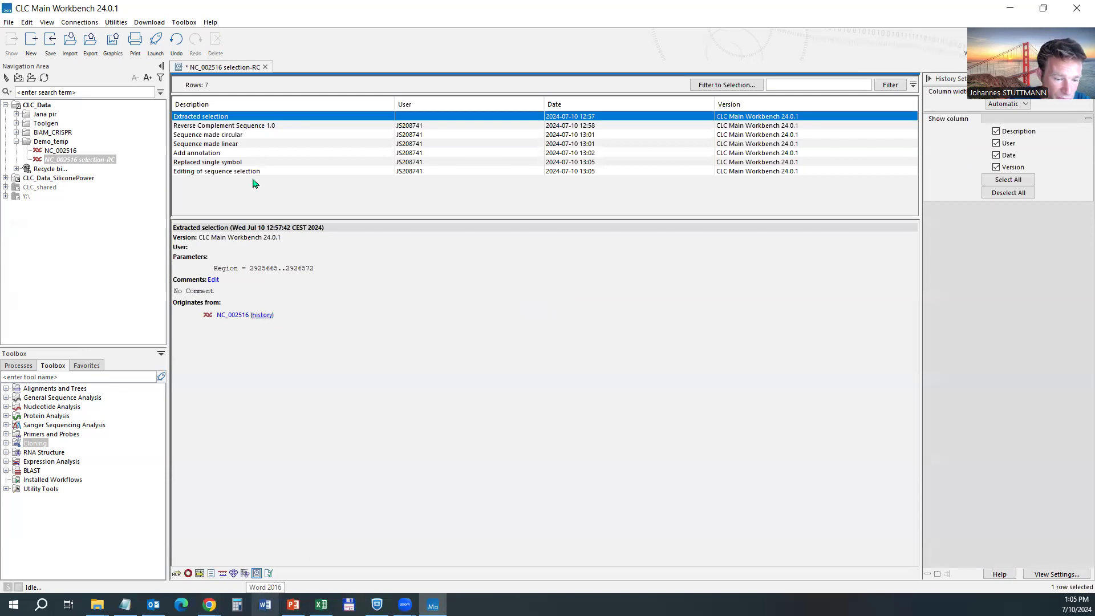
left_click(267, 573)
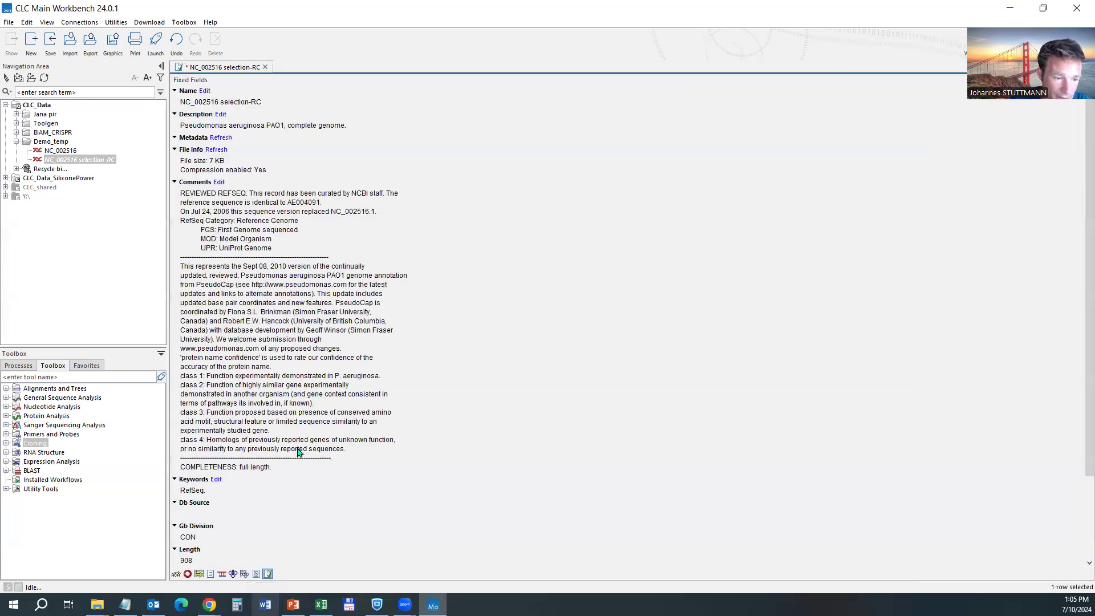
scroll(299, 451, "down", 3)
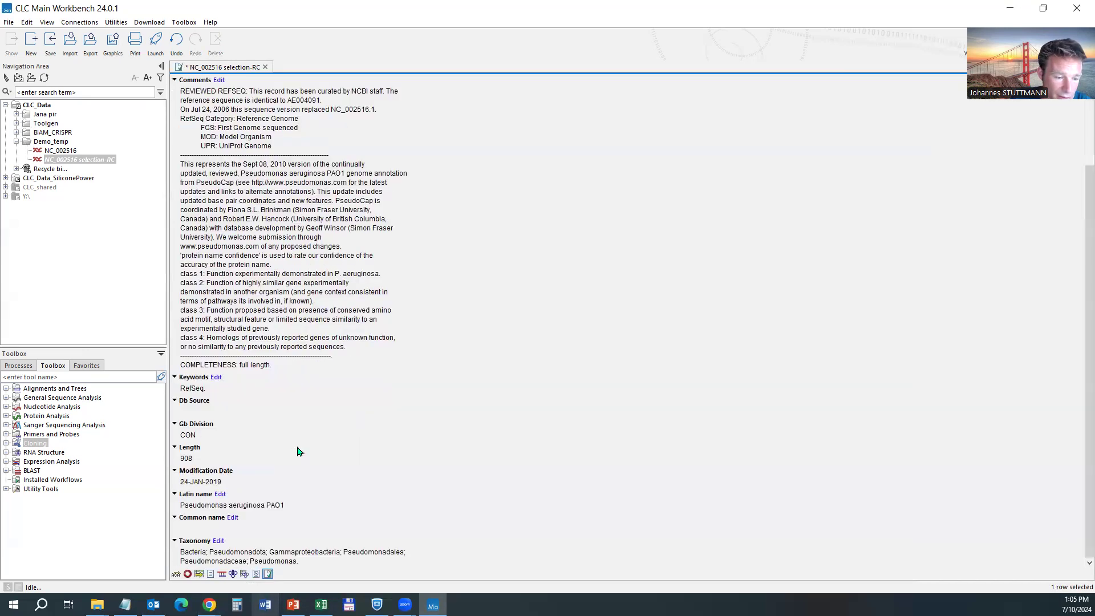
left_click(255, 574)
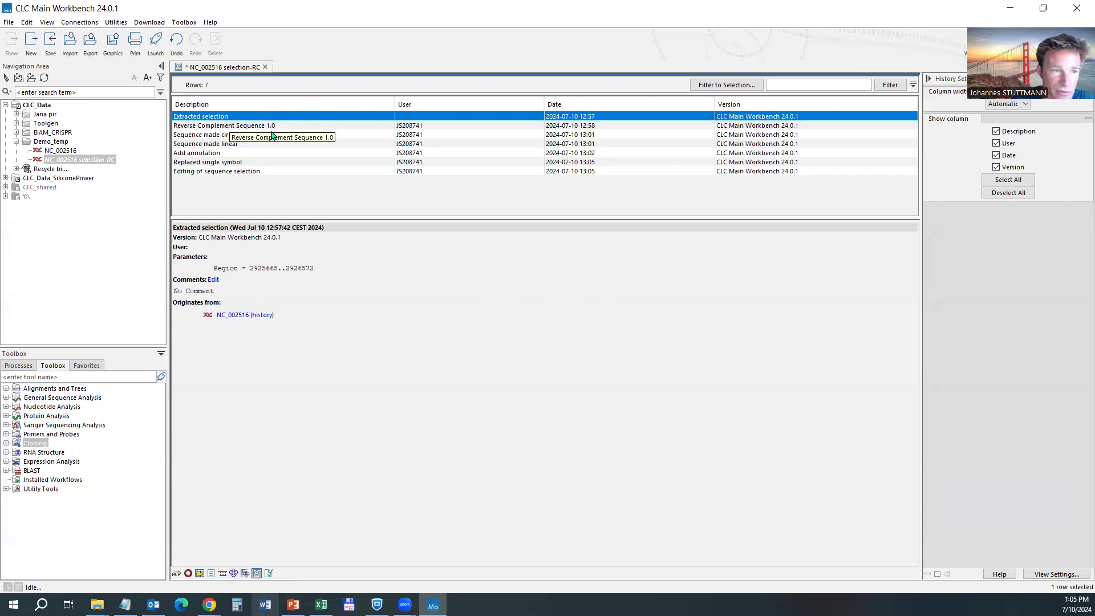
left_click(213, 163)
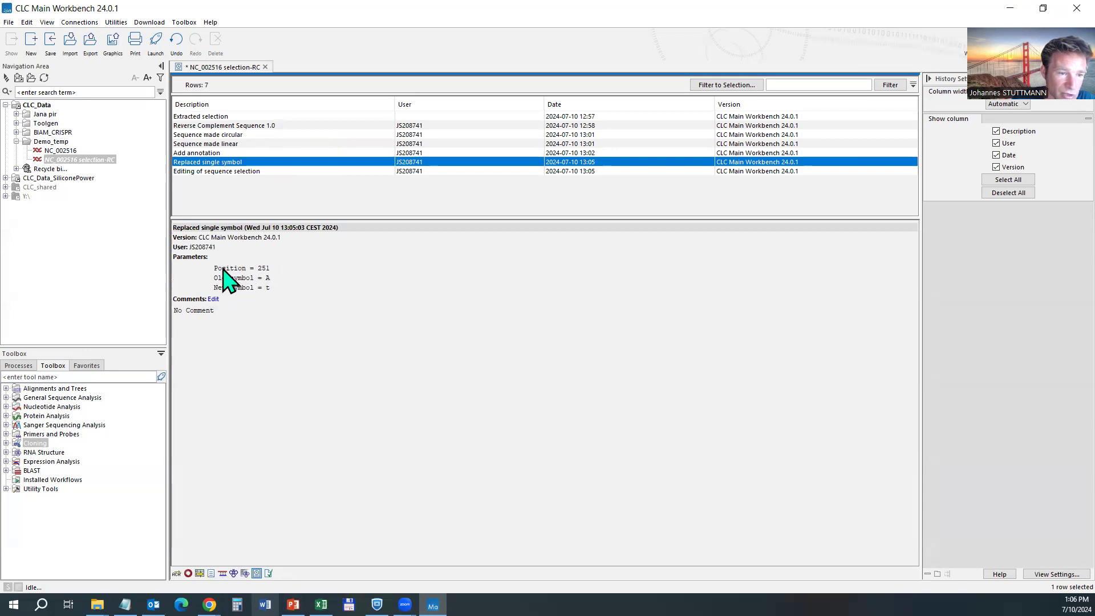
left_click(262, 270)
left_click_drag(259, 267, 268, 267)
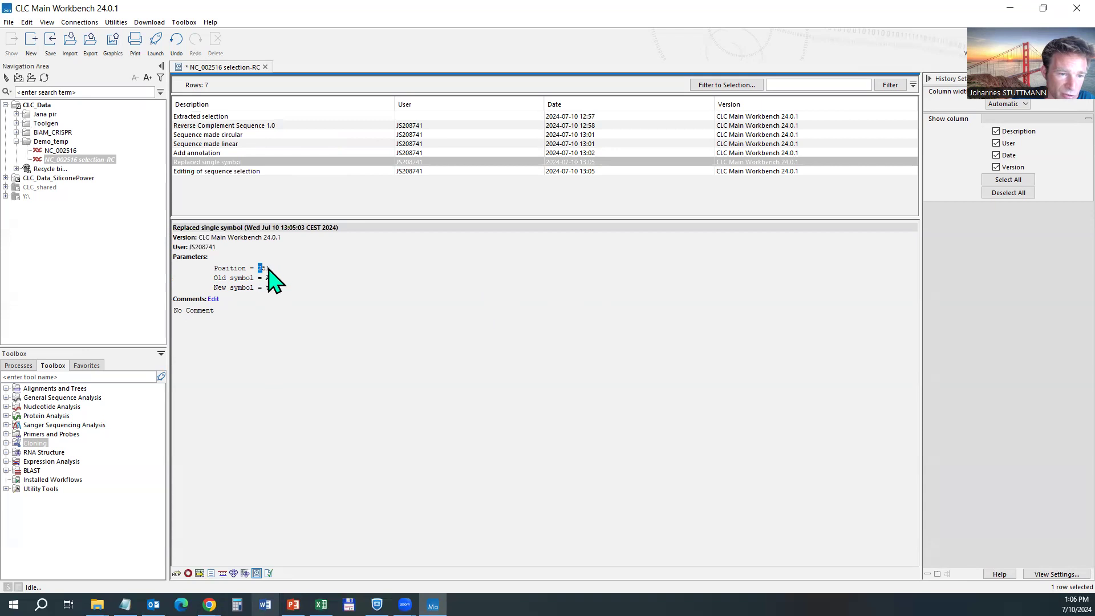
left_click(269, 288)
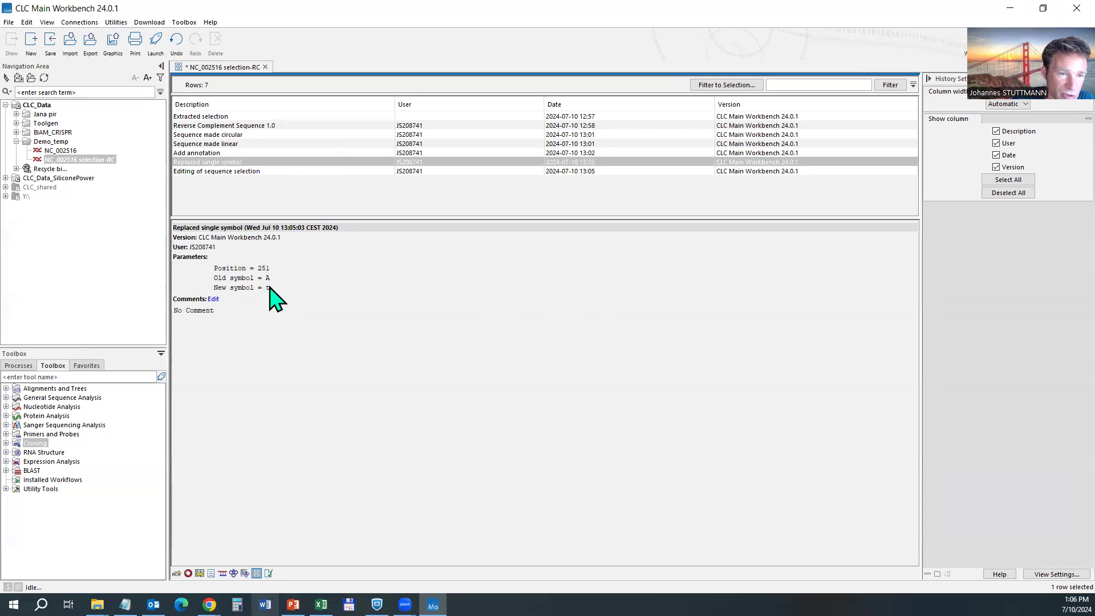
left_click(235, 171)
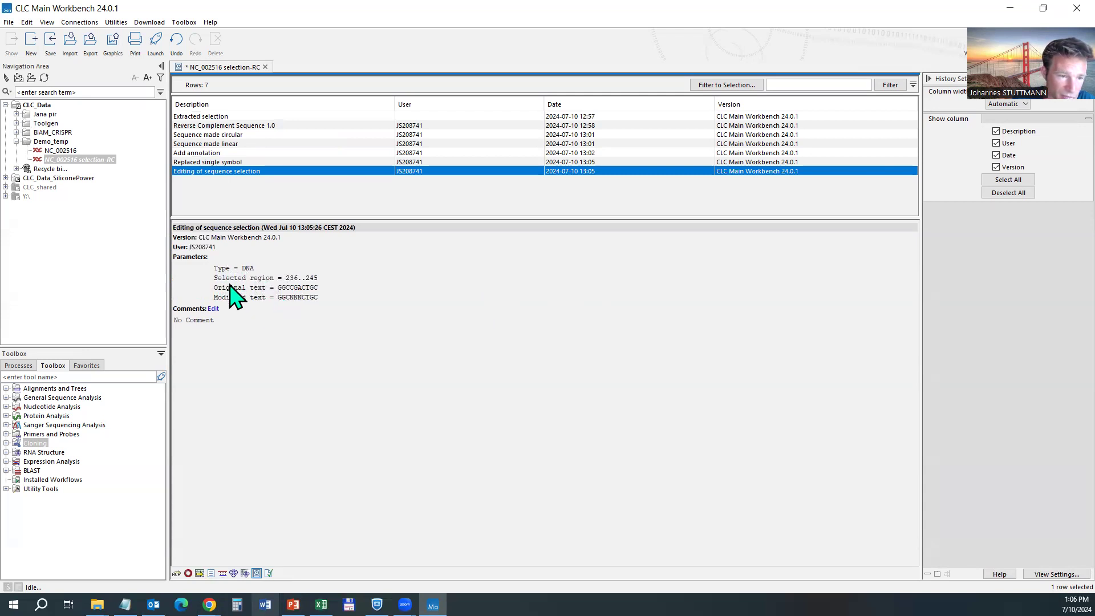
left_click_drag(279, 288, 317, 298)
left_click(277, 295)
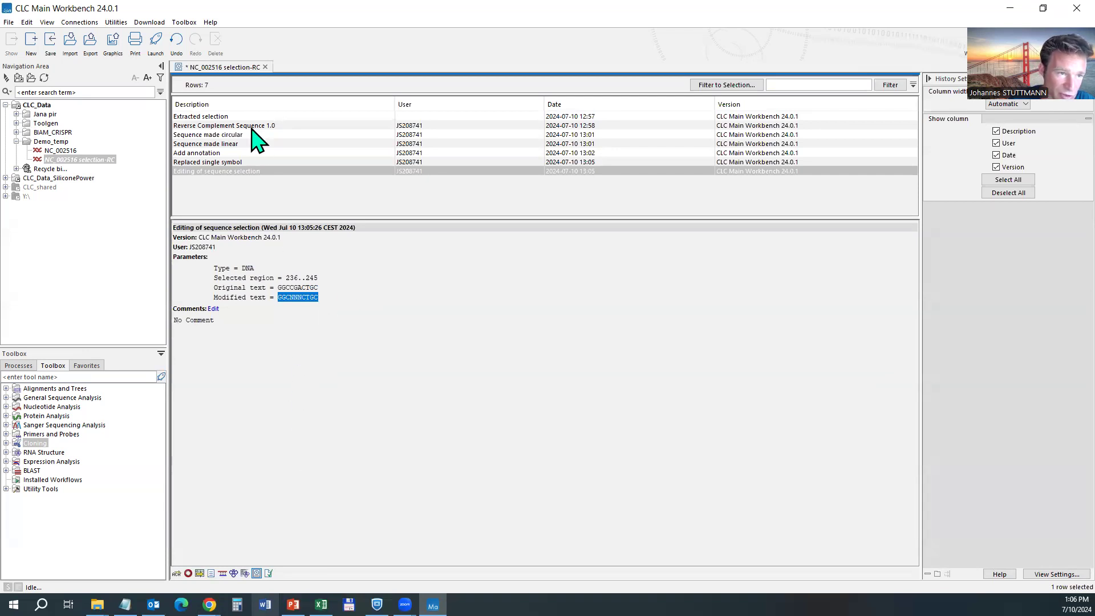
left_click(214, 117)
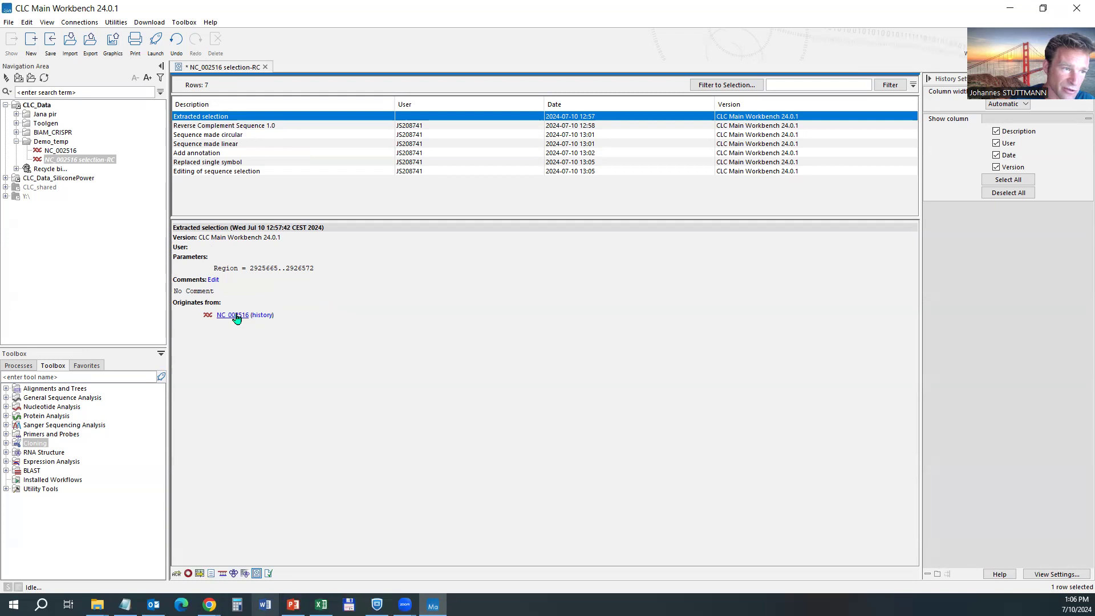
left_click(57, 151)
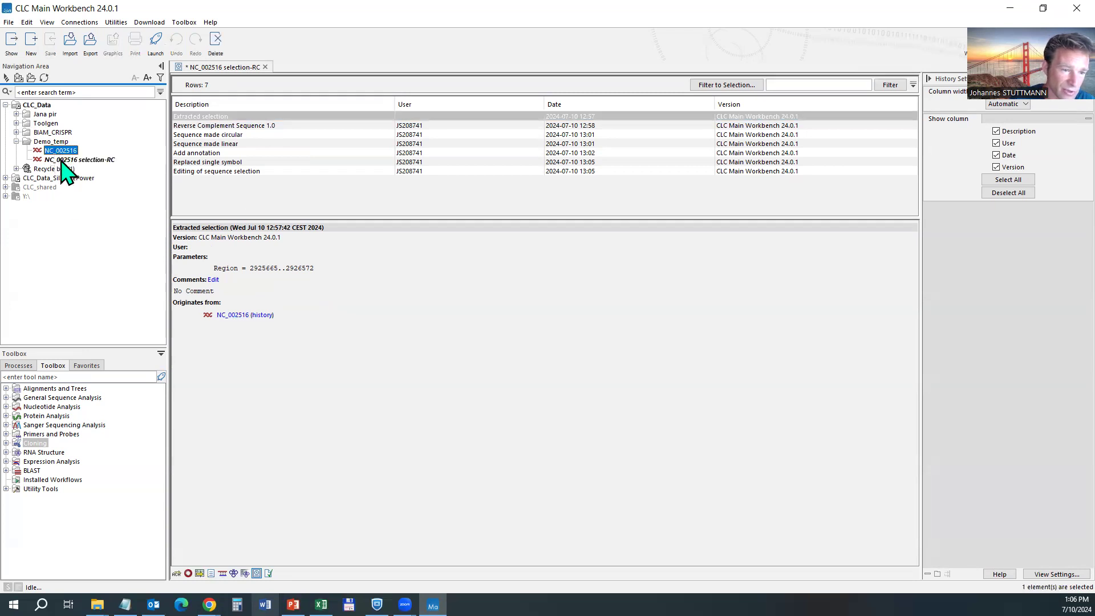
left_click(61, 161)
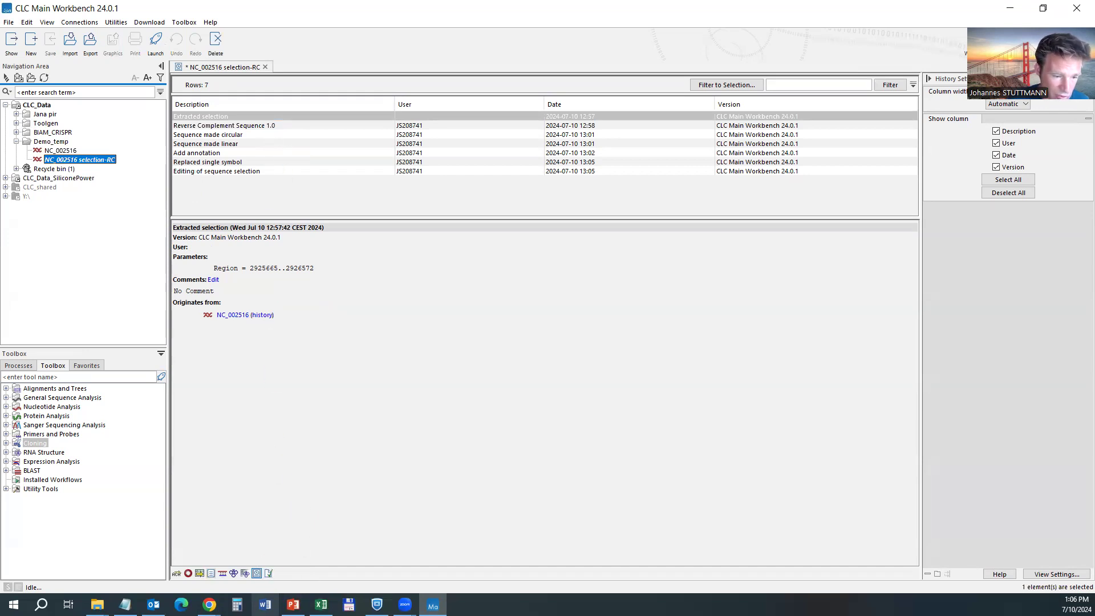
left_click(176, 573)
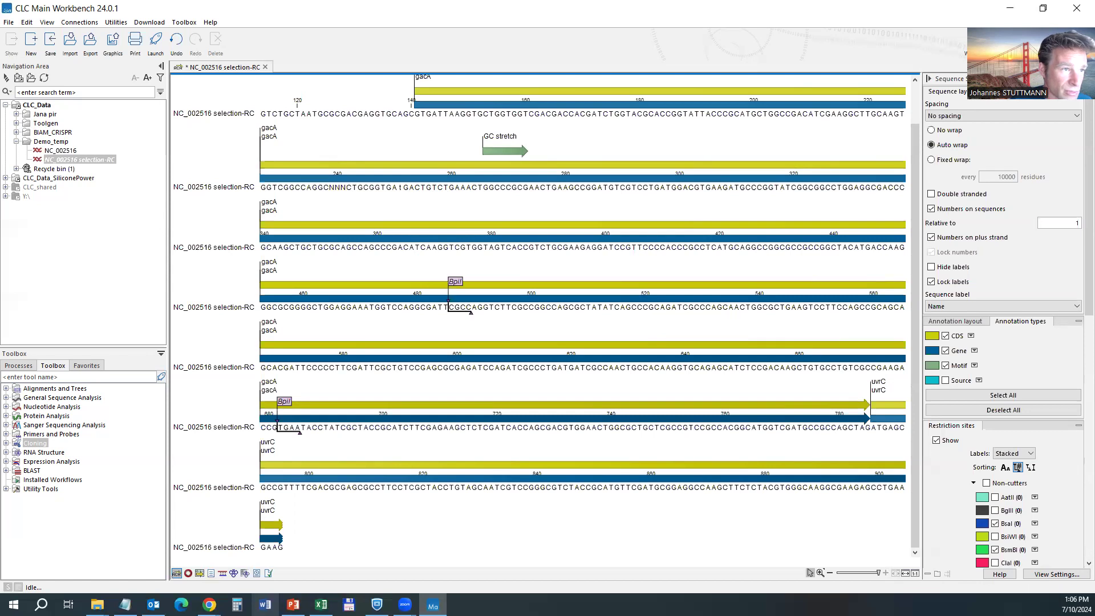
Undo the ten-base replacement so positions 236–245 read GGCCGACTGC again.
left_click(26, 23)
left_click(44, 38)
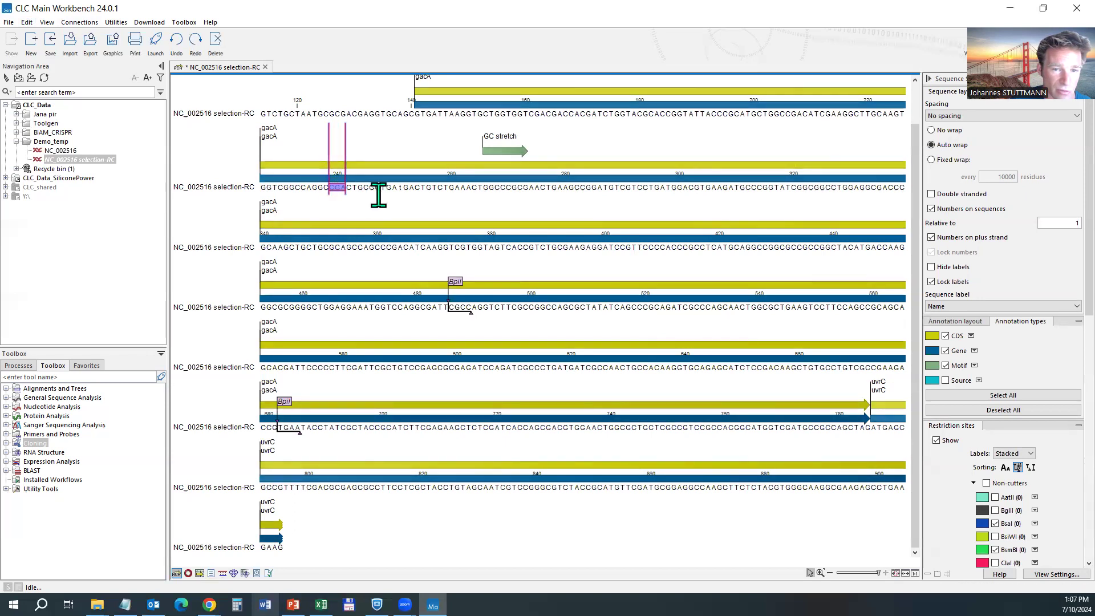
left_click(328, 188)
left_click(321, 187)
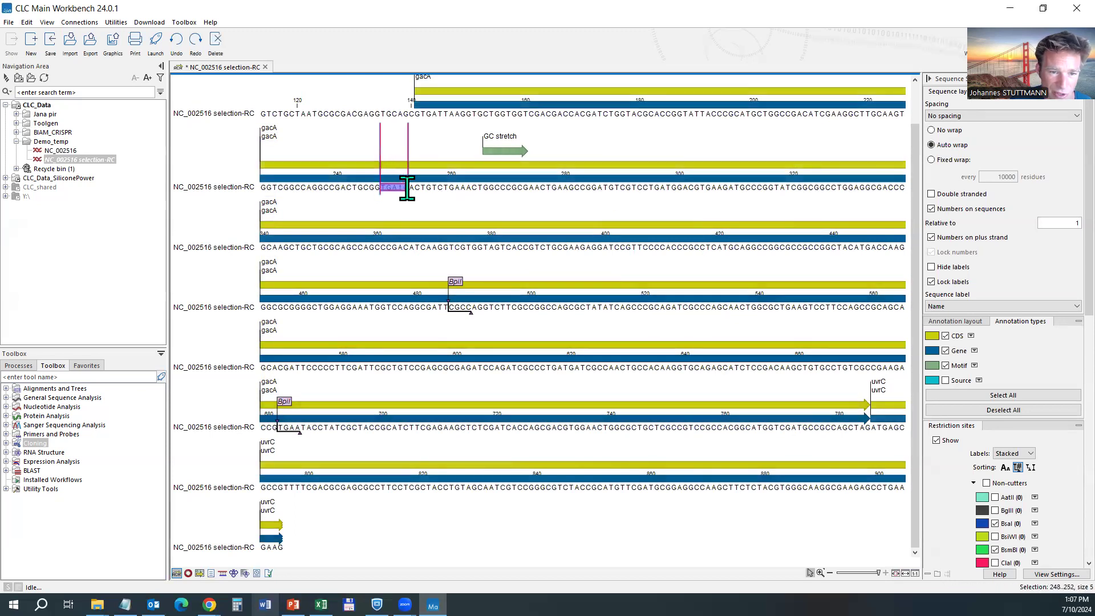
left_click_drag(397, 187, 403, 187)
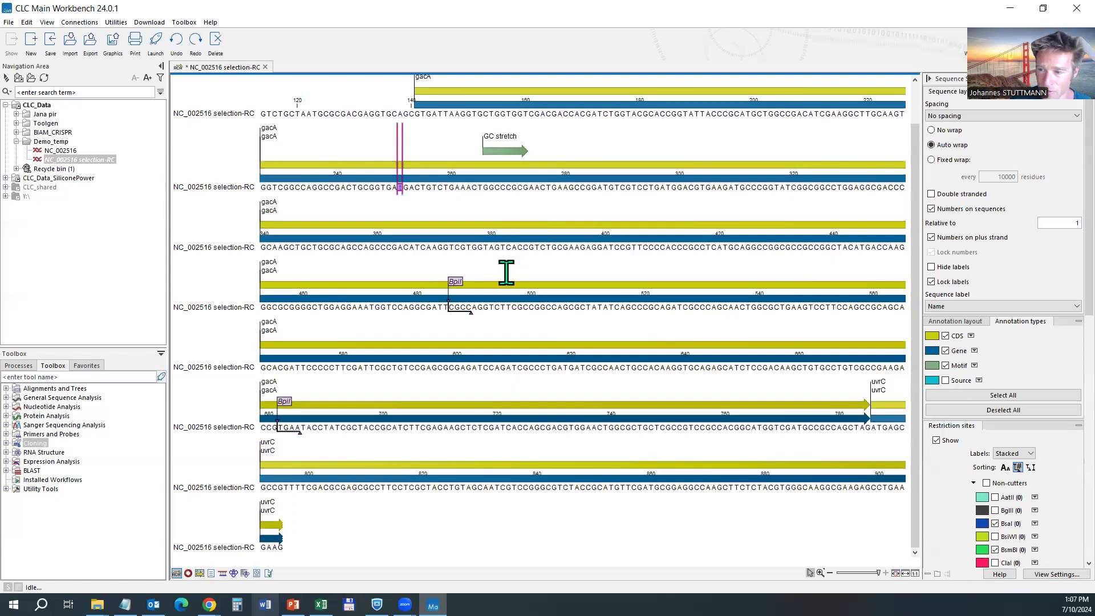
Show the ORF/CDS amino-acid translation track under every sequence row.
scroll(1047, 497, "down", 5)
scroll(1046, 493, "down", 10)
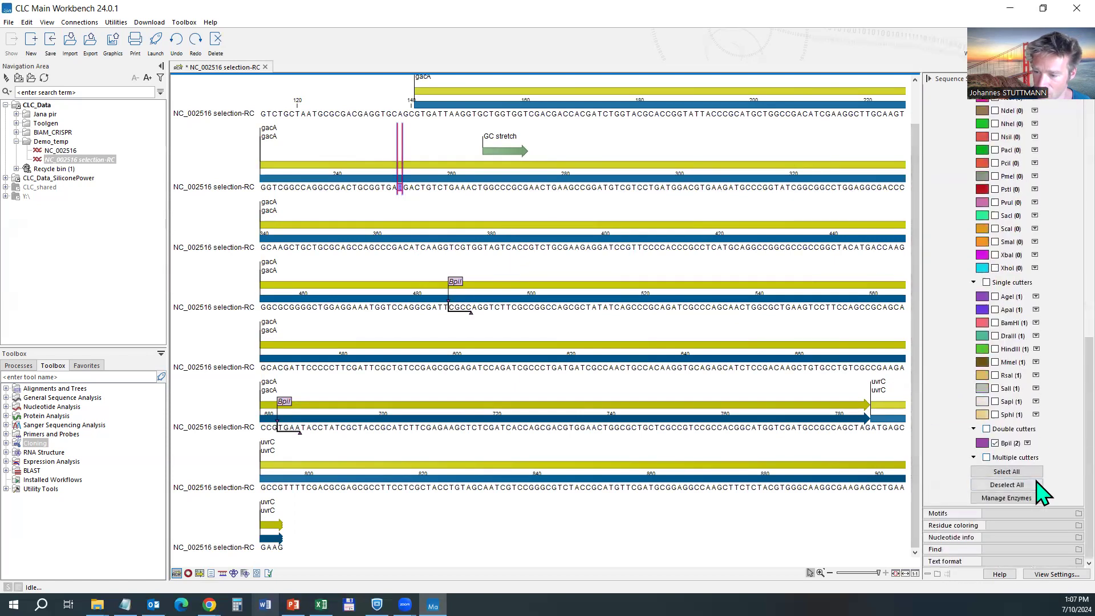
left_click(960, 538)
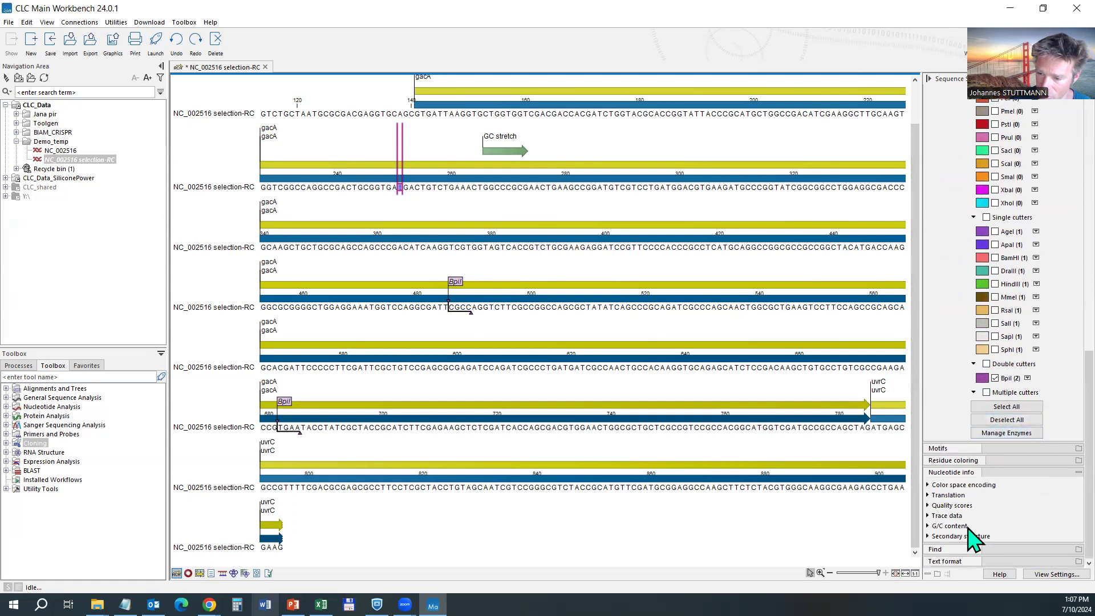
left_click(936, 506)
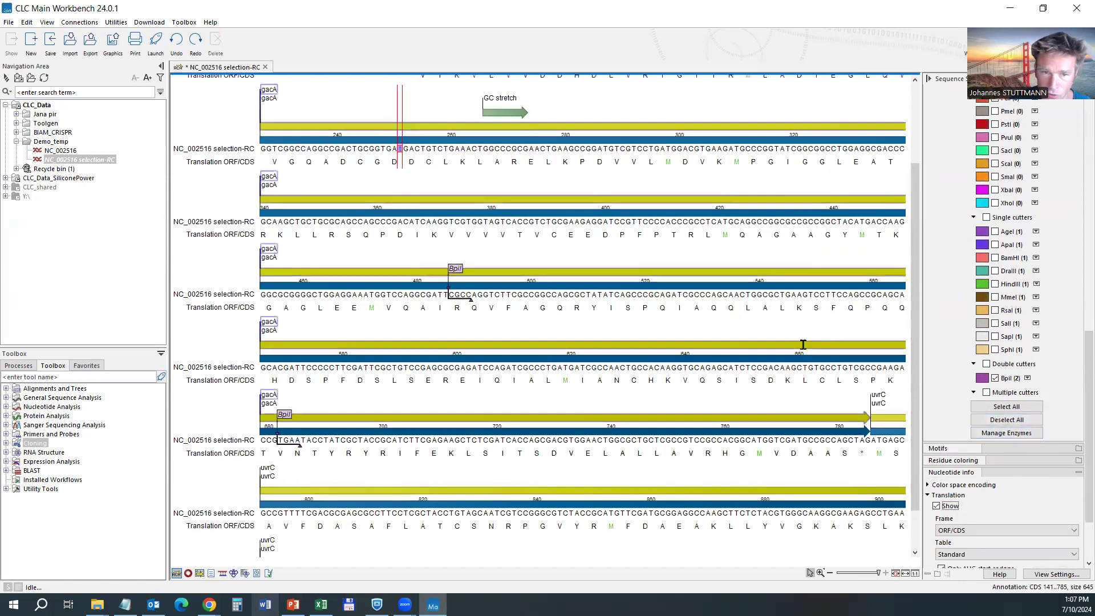
scroll(702, 254, "up", 3)
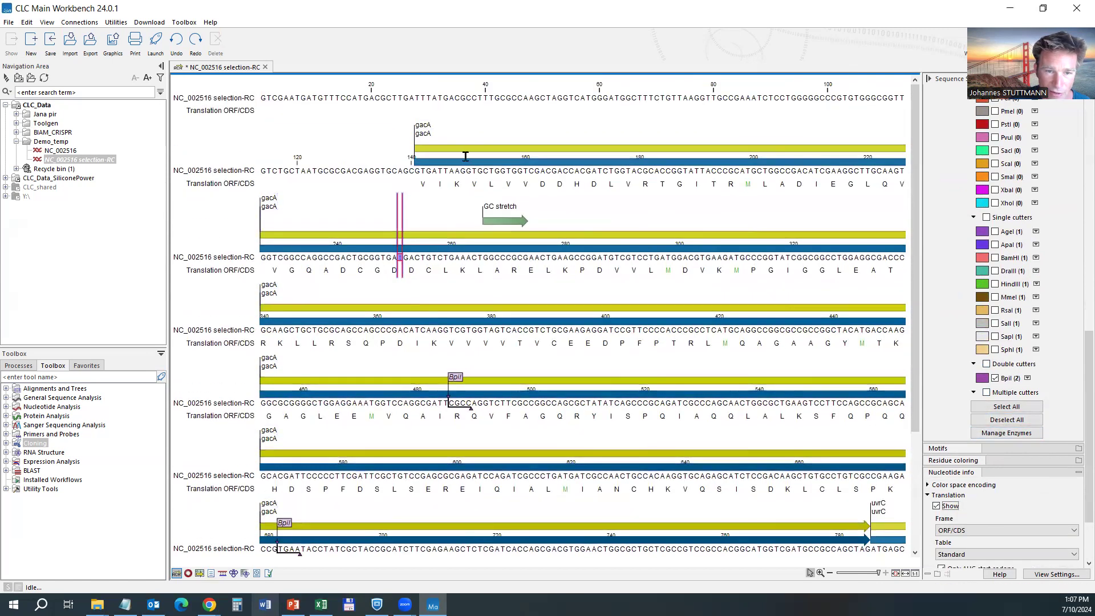
left_click(449, 231)
left_click(399, 258)
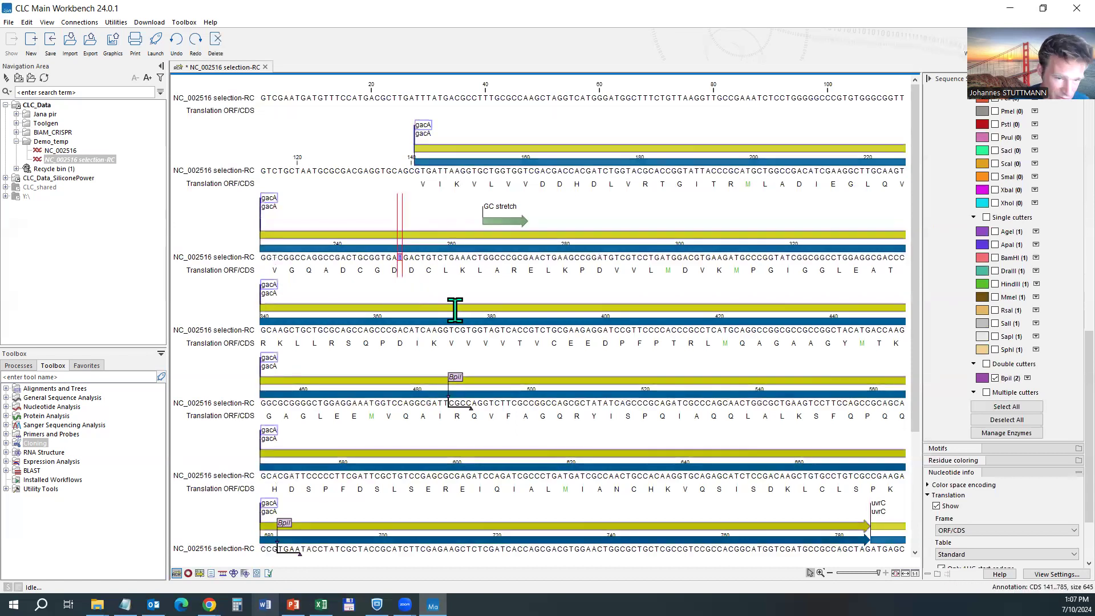
left_click(476, 271)
Try replacing bases 249–251 with t, then undo so the BpiI site reads GAAGAC again.
key("ctrl+z")
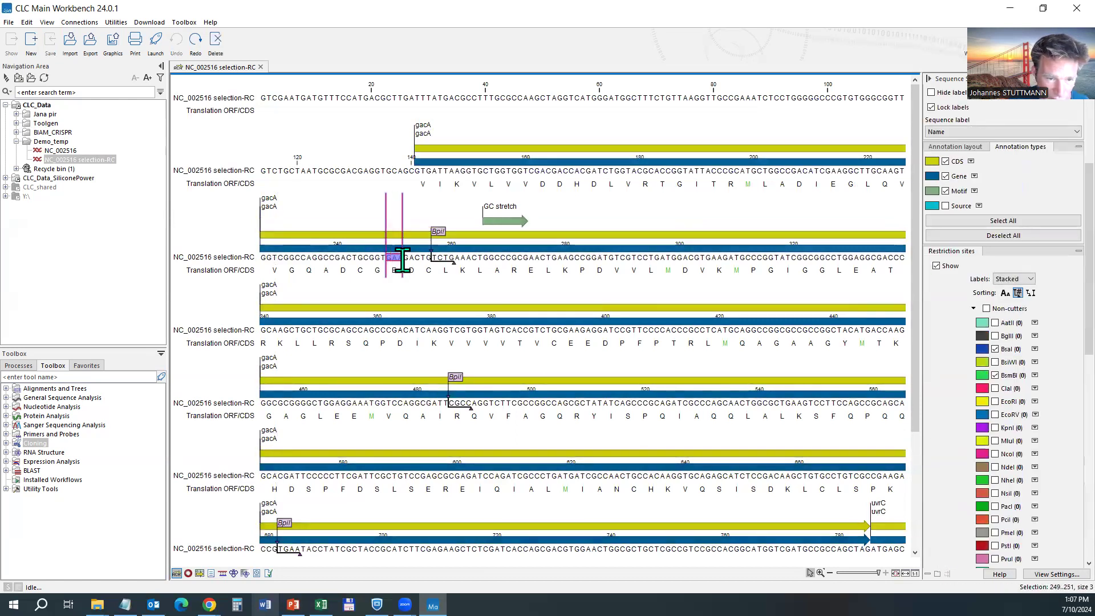
left_click_drag(387, 260, 403, 260)
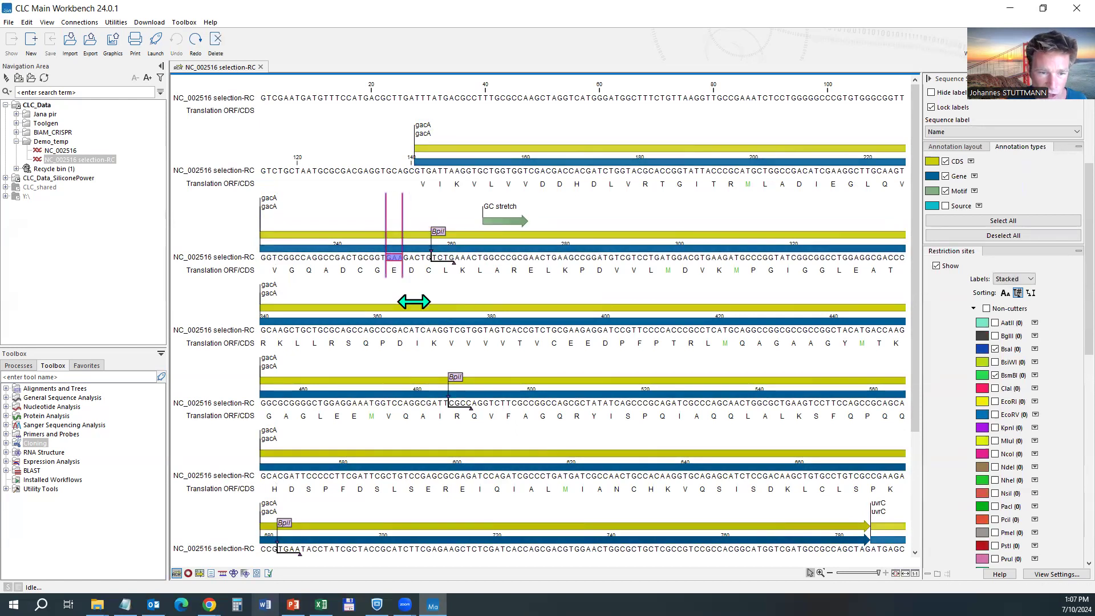
key("ctrl+y")
left_click(416, 256)
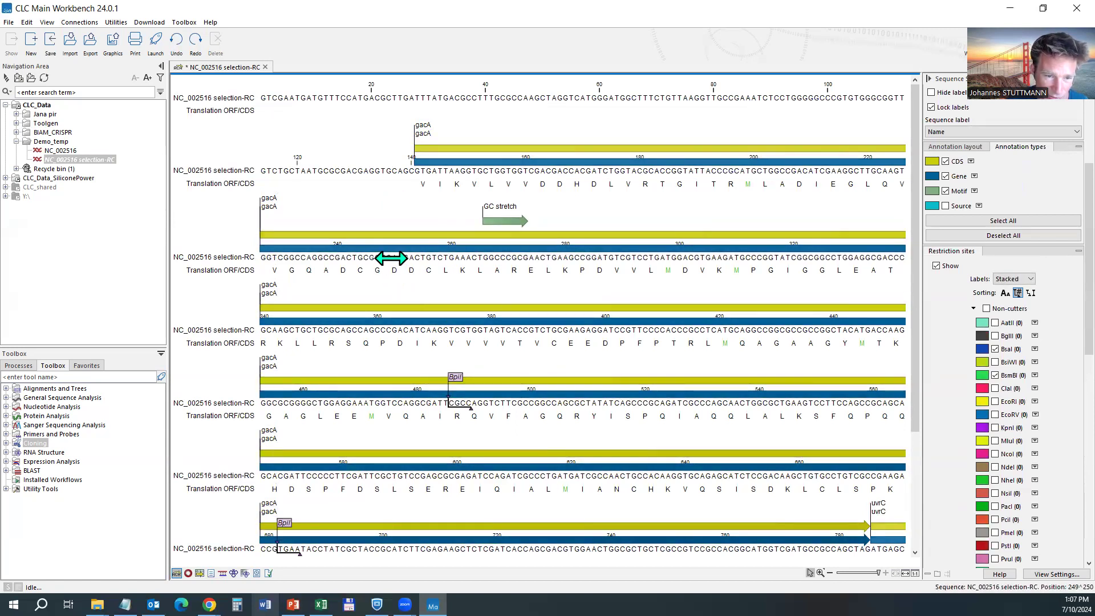
mouse_move(384, 260)
left_mouse_down()
mouse_move(415, 258)
mouse_move(393, 258)
mouse_move(404, 256)
left_mouse_up()
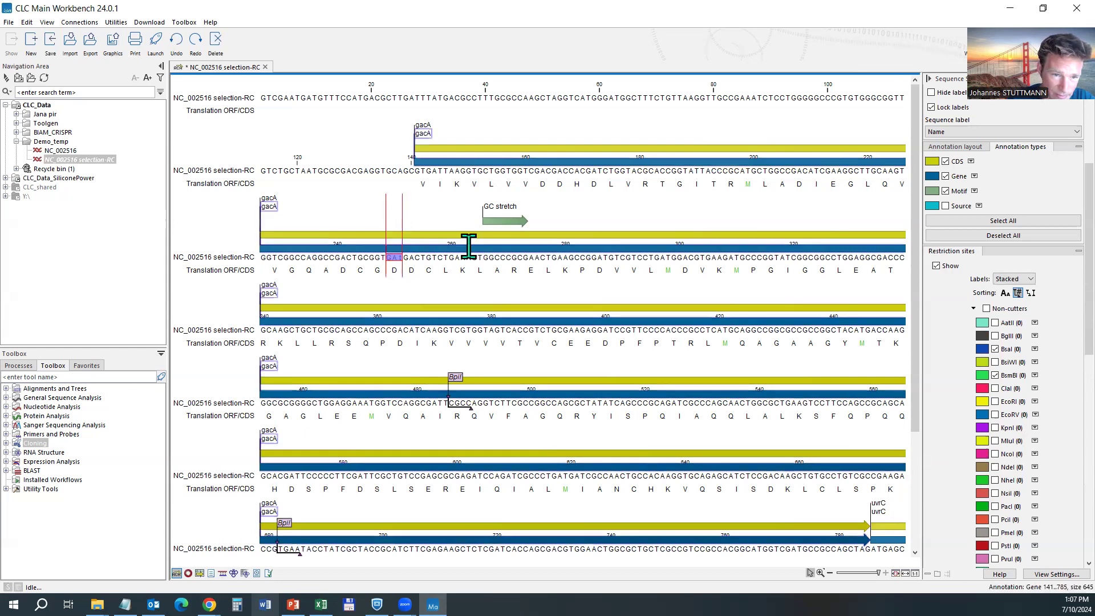
type("t")
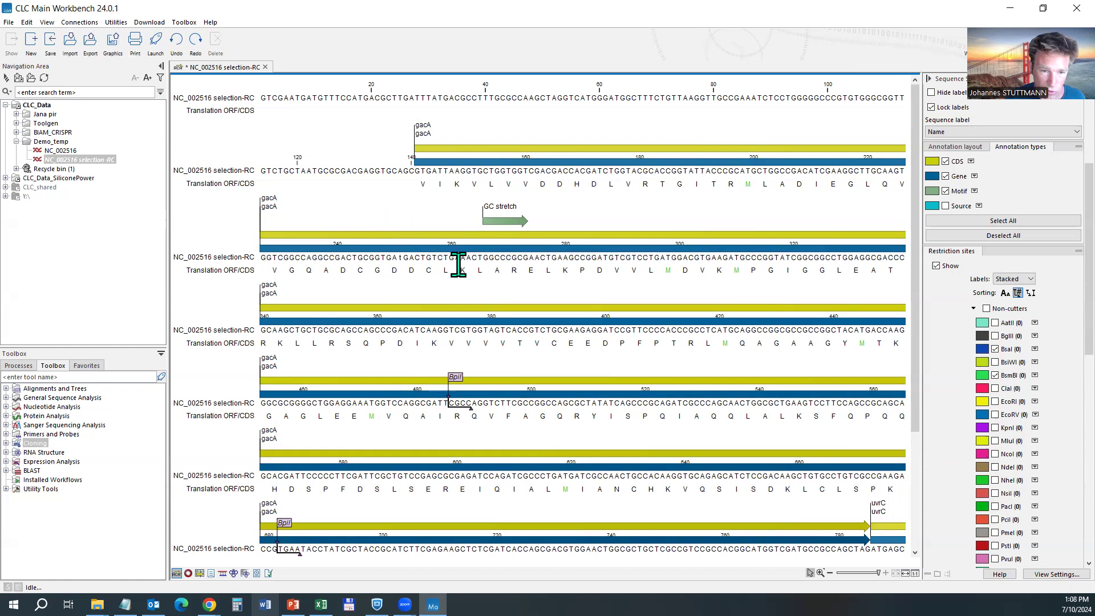
key("ctrl+z")
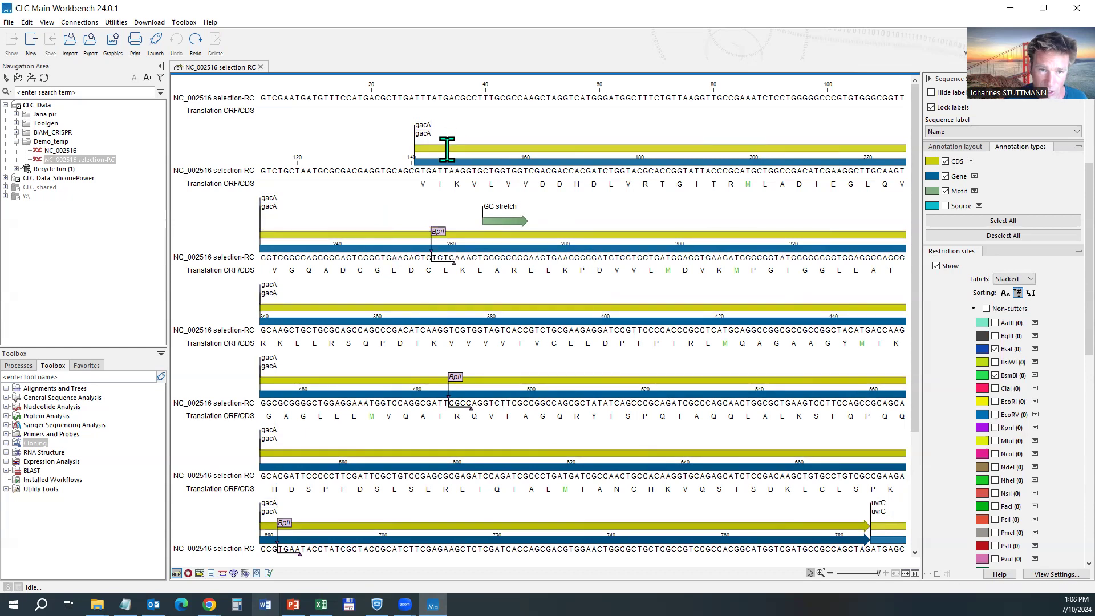
Select the full gacA CDS range 141..785 and hide the Gene annotation type.
left_click(448, 149)
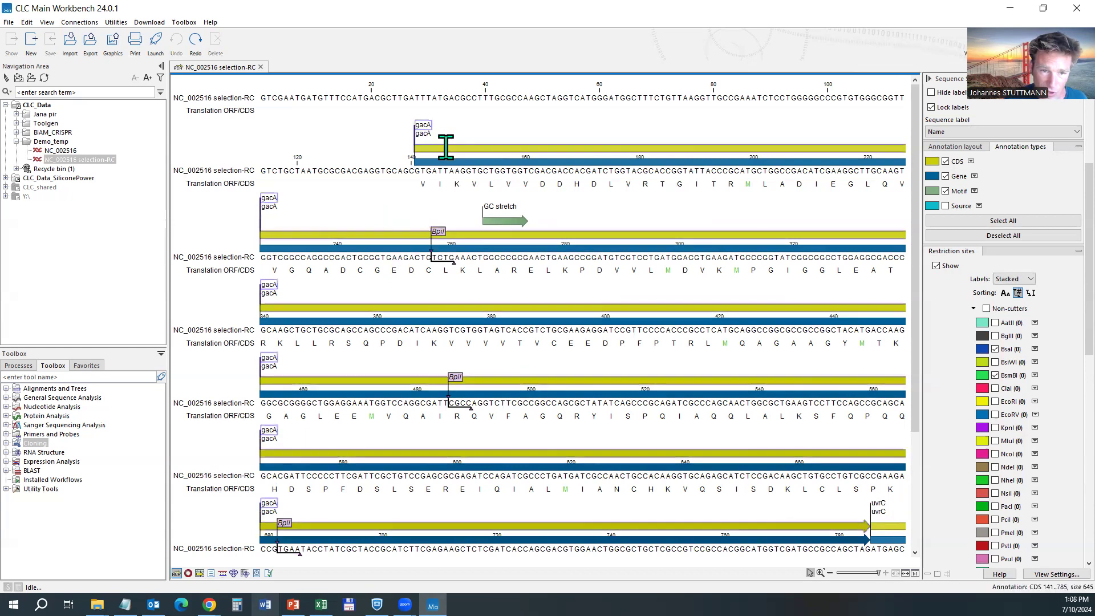
double_click(450, 148)
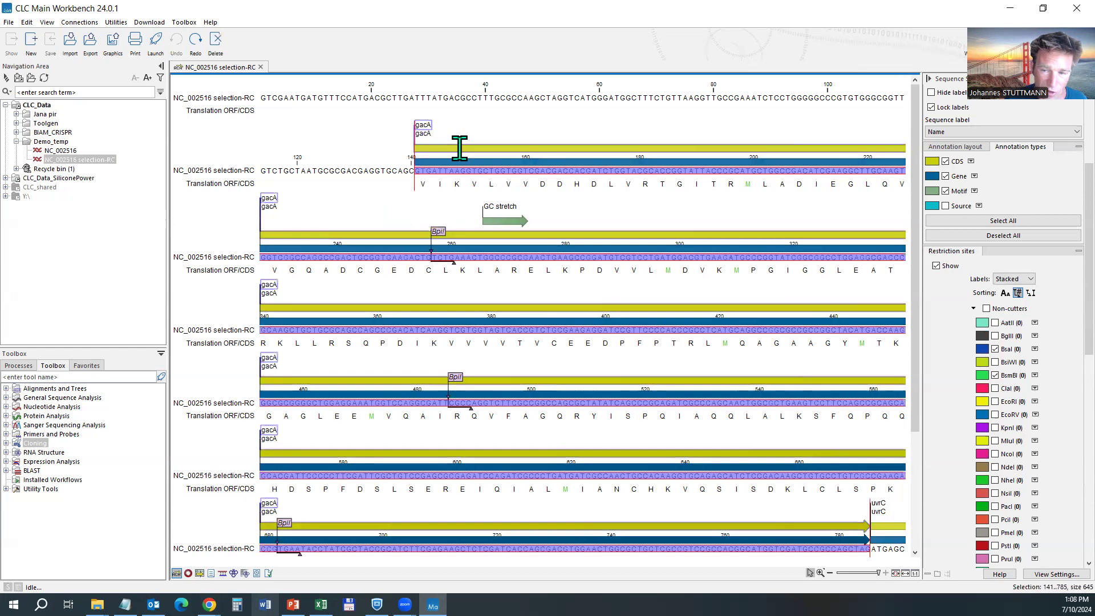
left_click(959, 176)
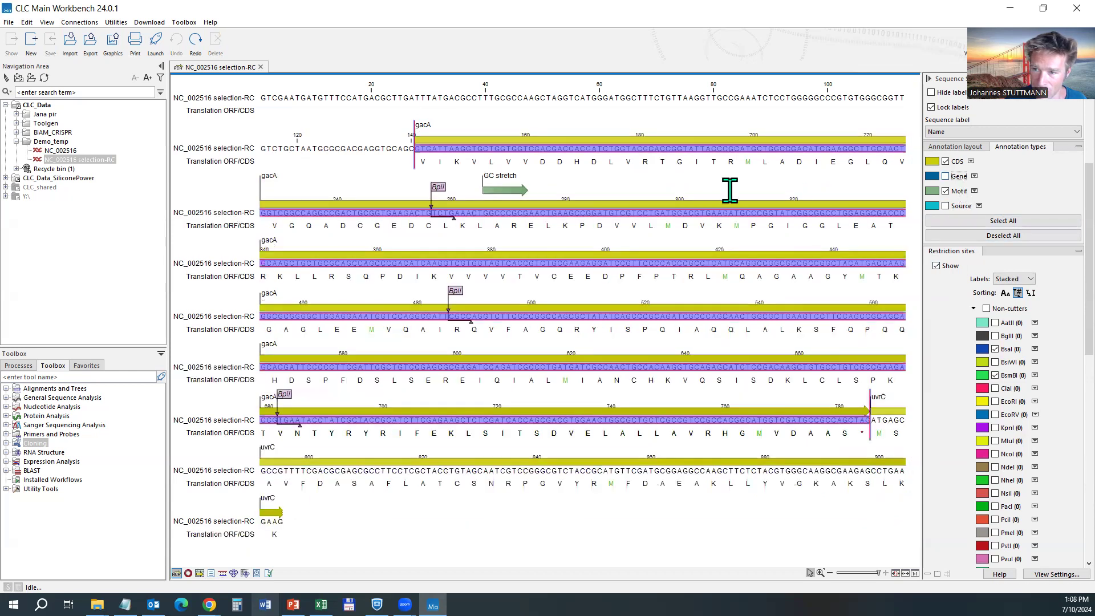
Reselect the gacA CDS annotation on the sequence.
left_click(453, 134)
left_click(425, 127)
left_click(448, 130)
left_click(422, 124)
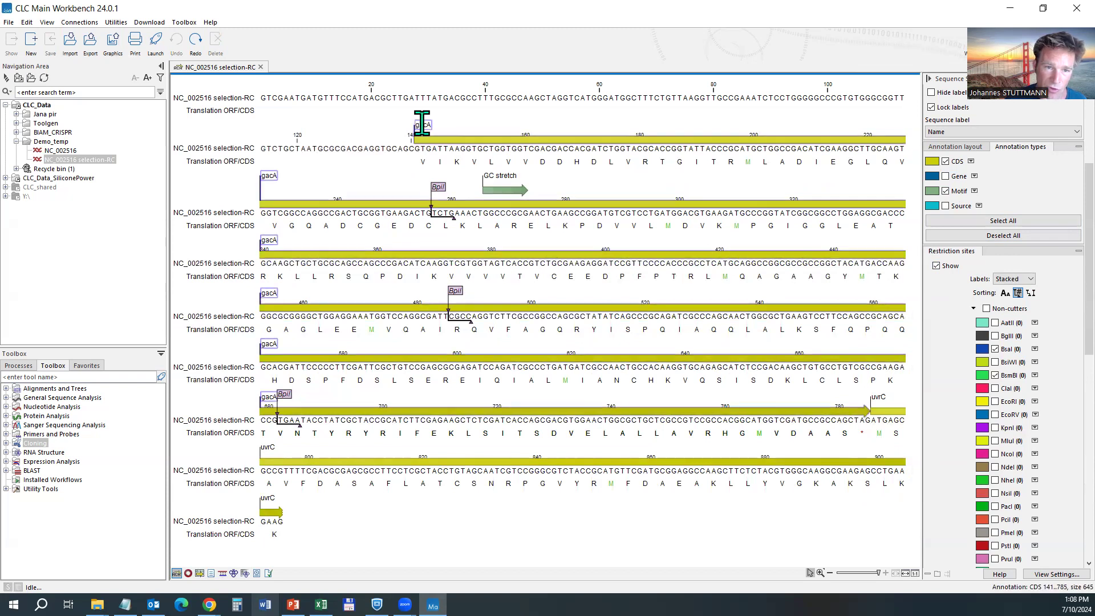
mouse_move(422, 124)
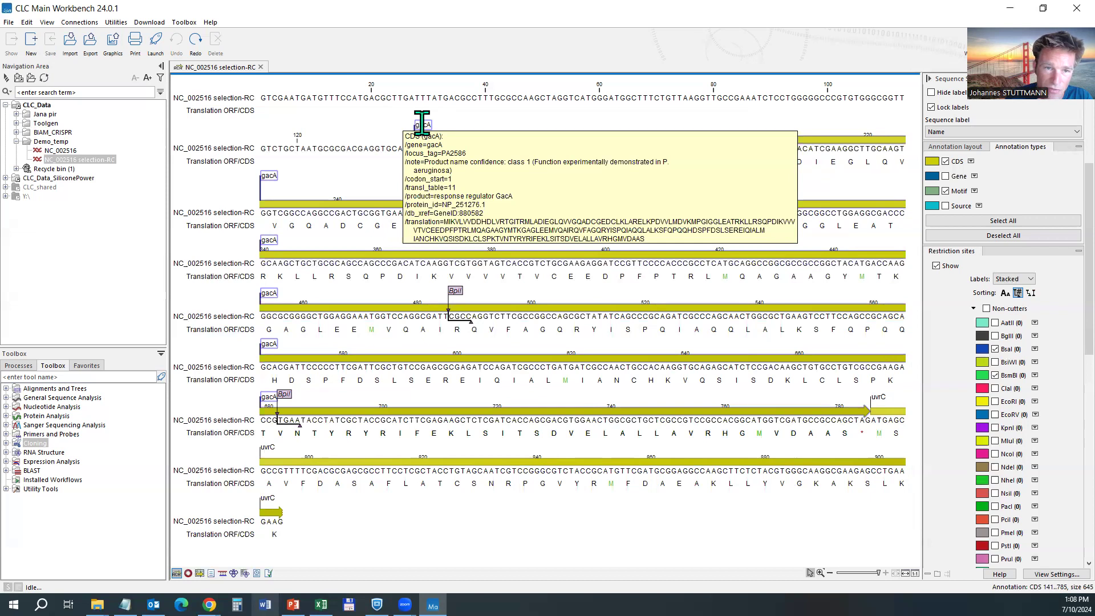
right_click(427, 123)
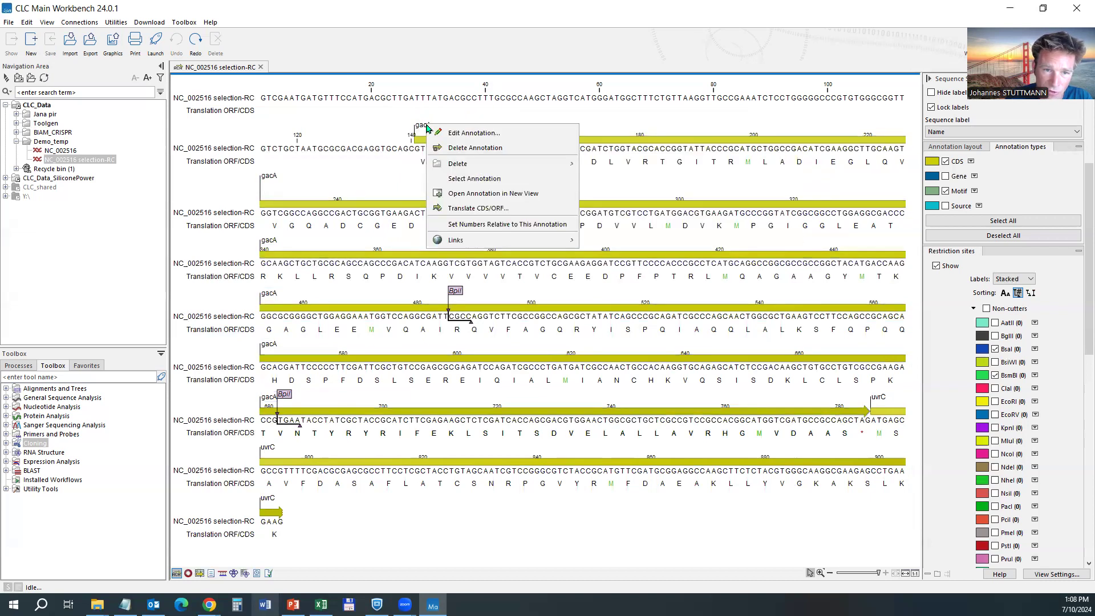
left_click(485, 134)
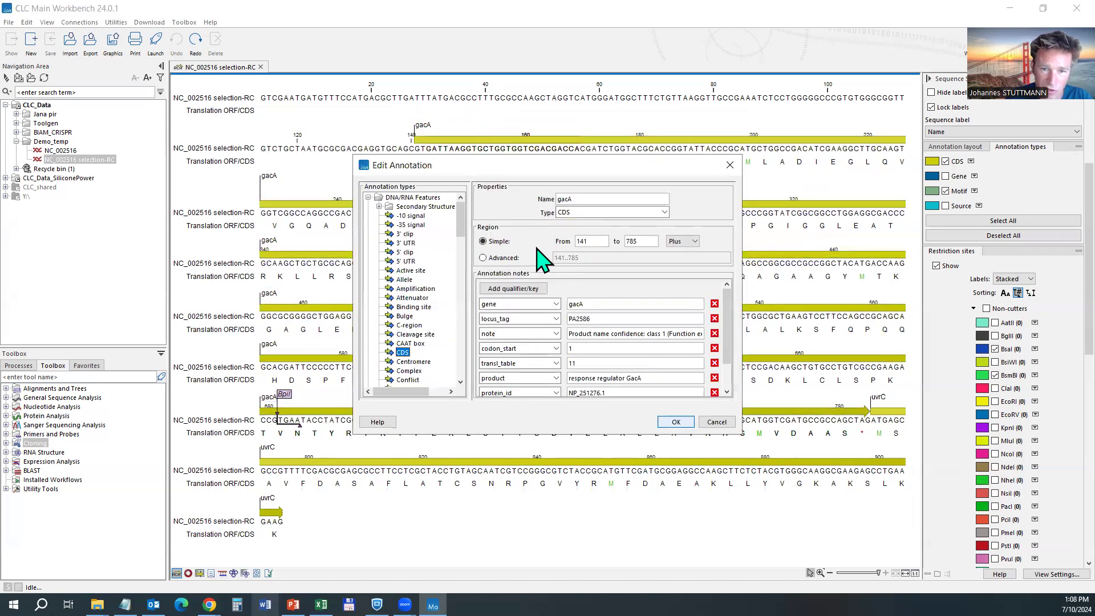
left_click_drag(533, 171, 443, 58)
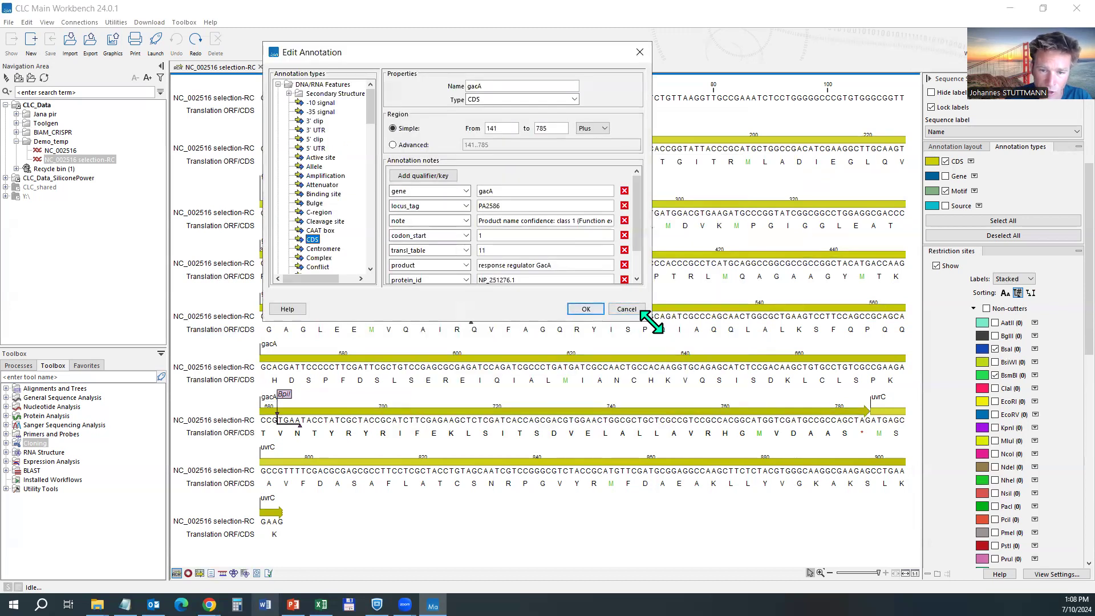
left_click_drag(651, 322, 766, 440)
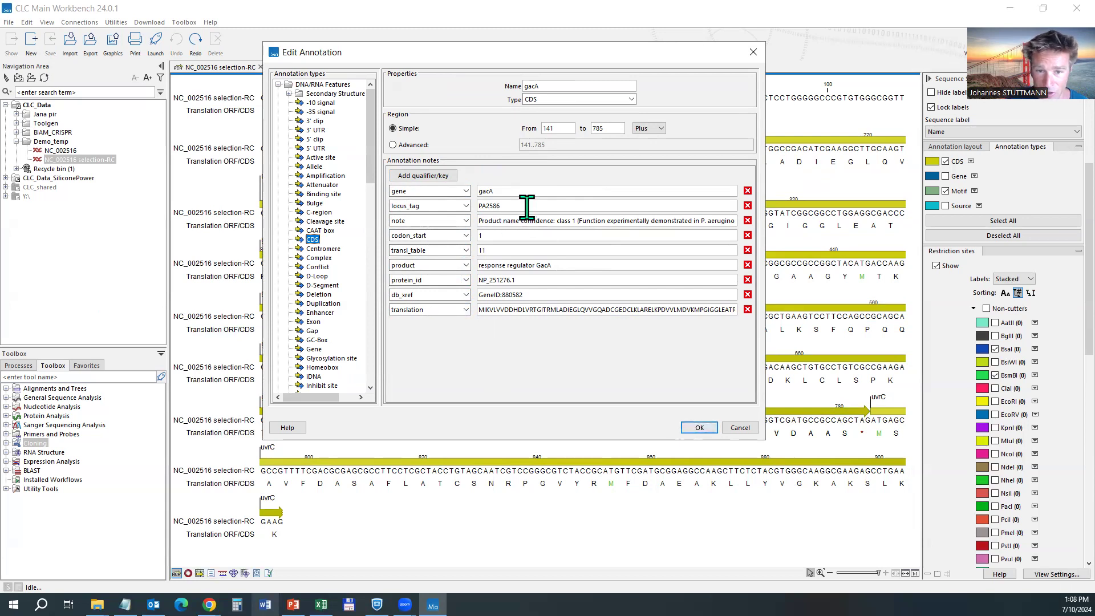
double_click(530, 309)
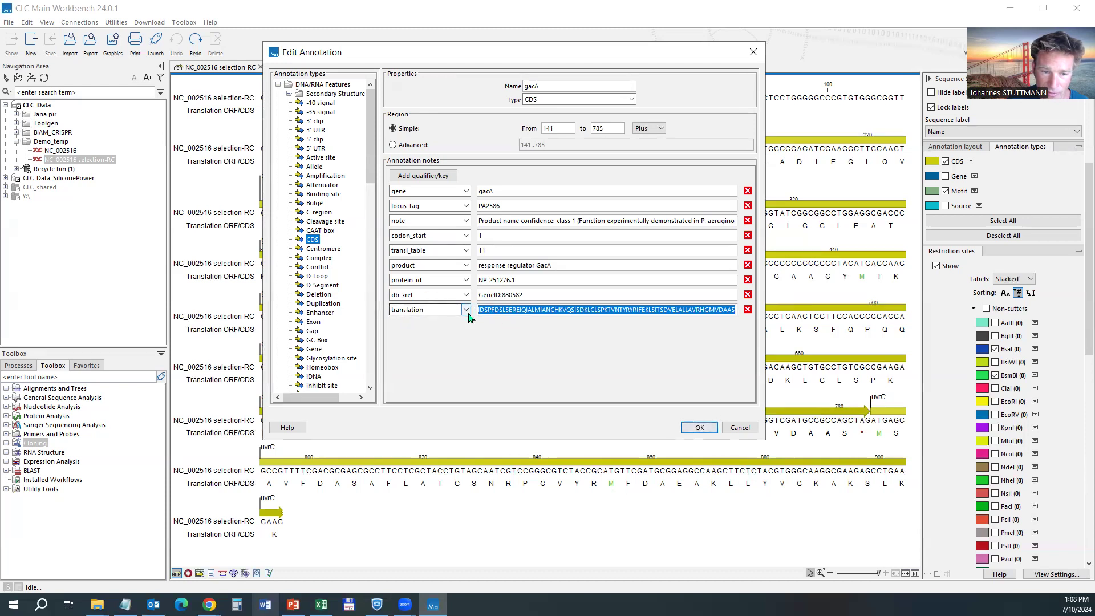
left_click(738, 429)
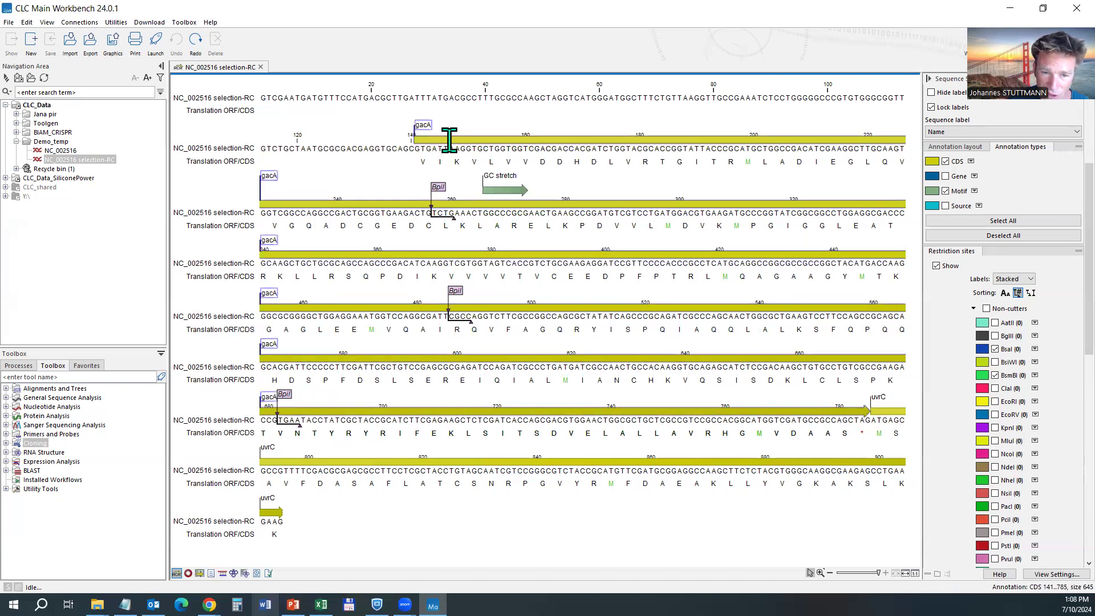
Translate the gacA CDS using the 1 Standard genetic code table.
right_click(421, 127)
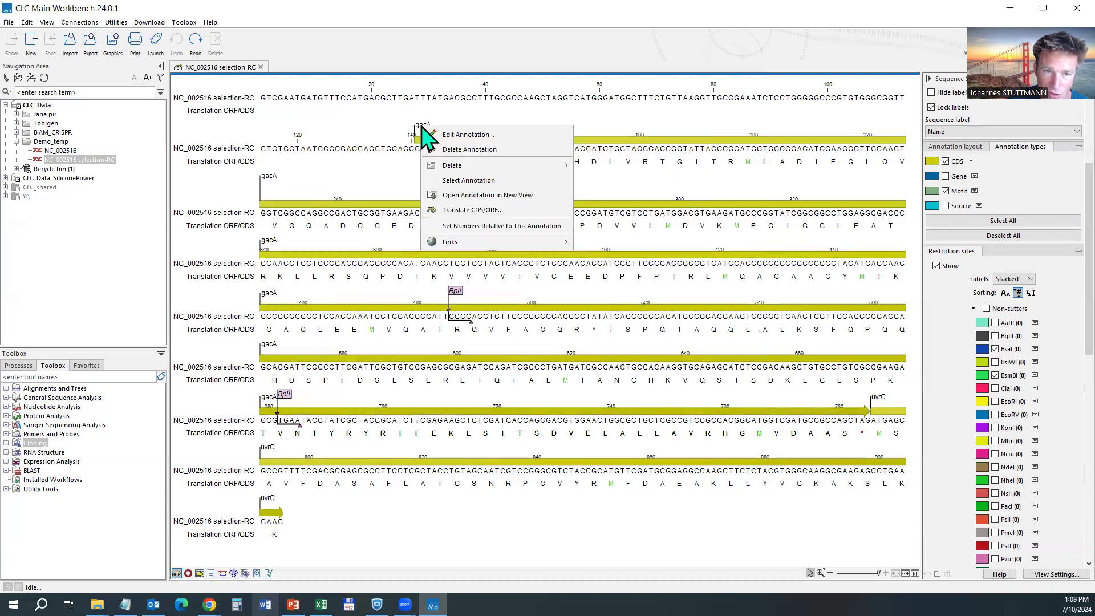
left_click(596, 156)
right_click(589, 145)
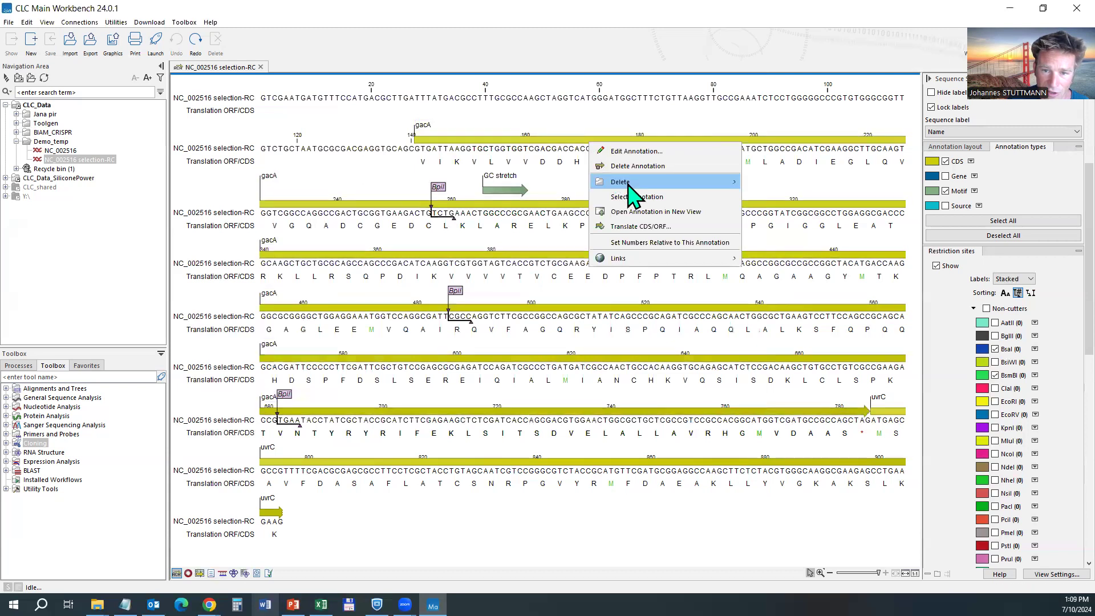
left_click(647, 226)
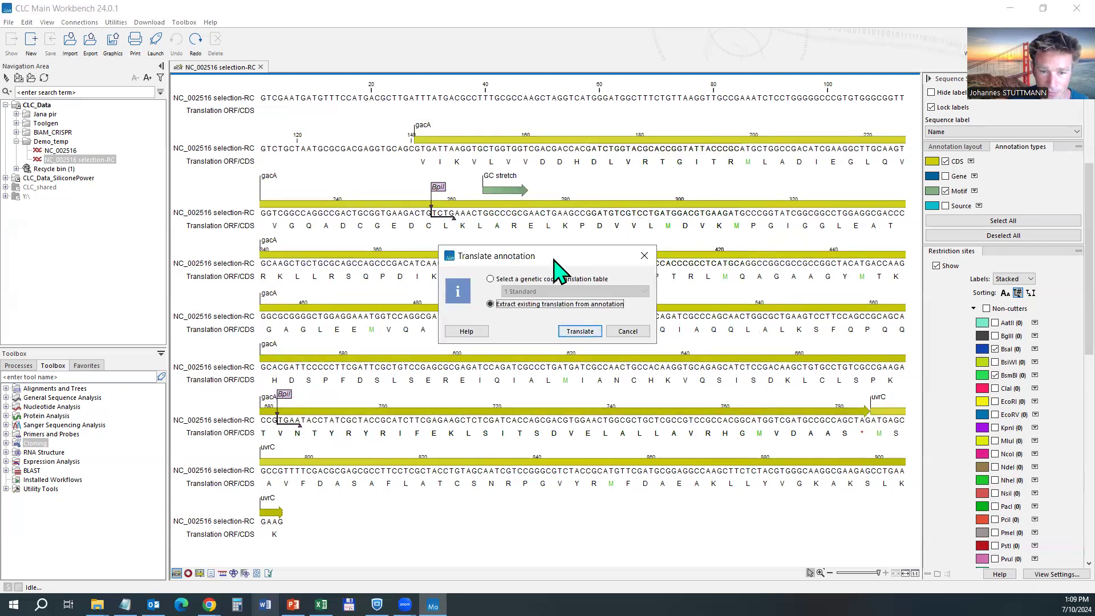
left_click_drag(553, 253, 578, 220)
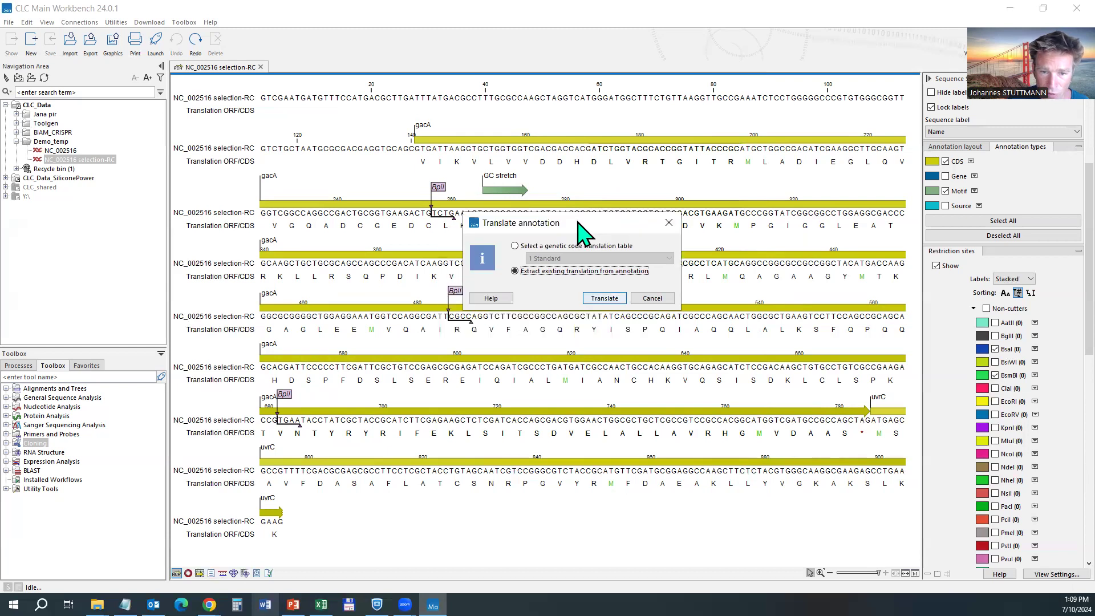
left_click(539, 245)
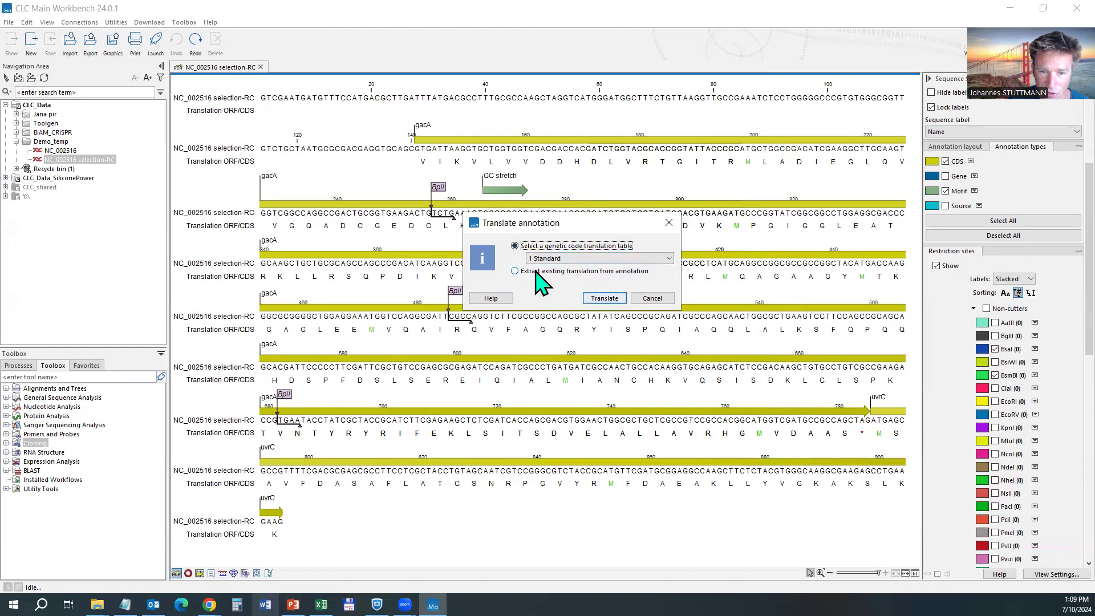
left_click(537, 272)
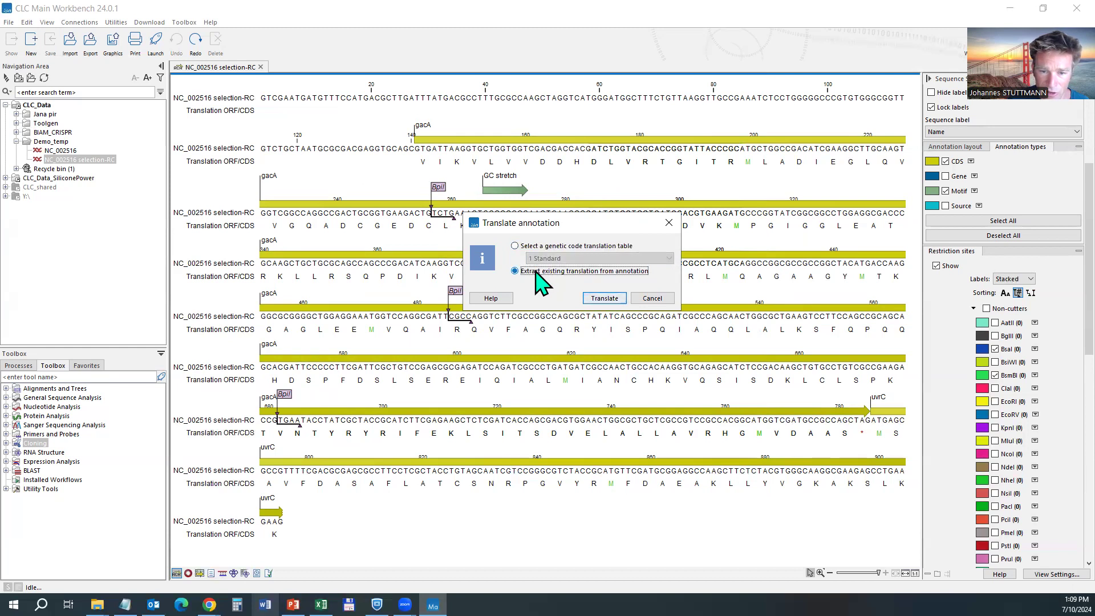
left_click(541, 247)
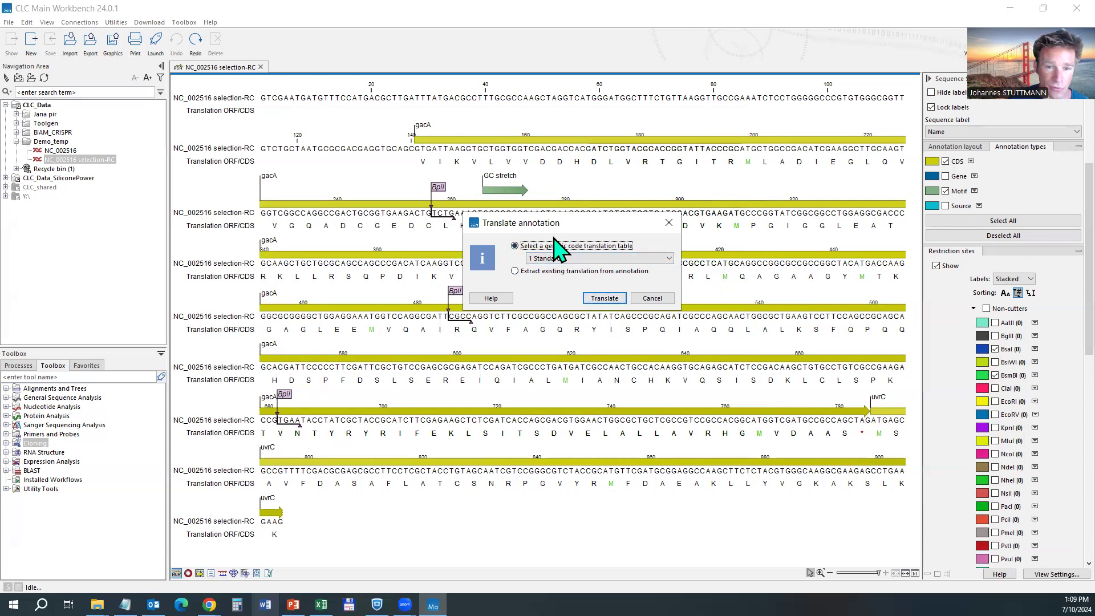
left_click(605, 298)
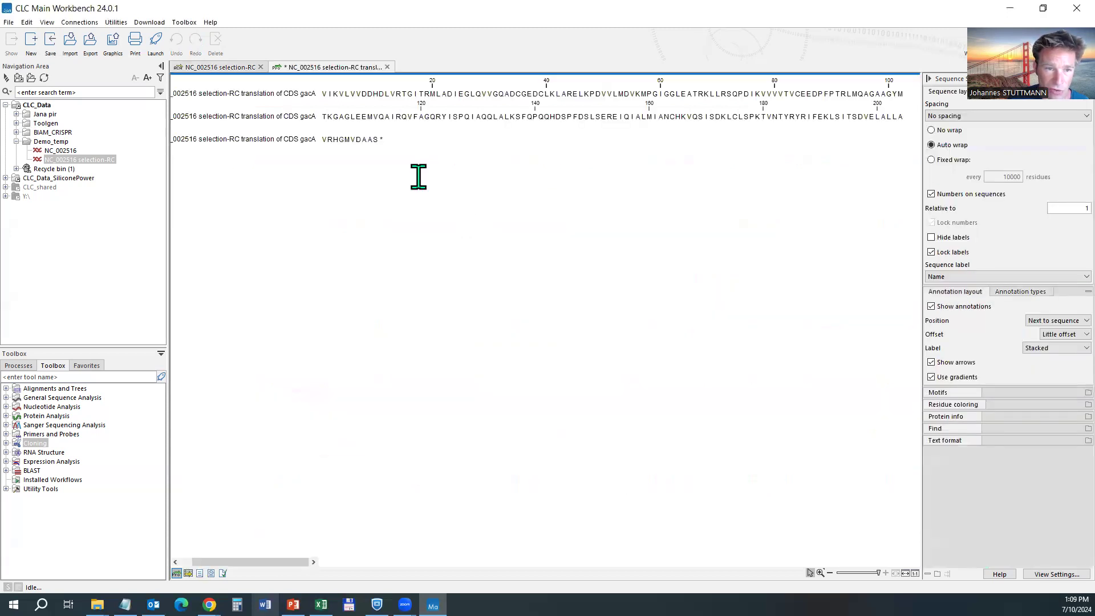
Compare the protein and nucleotide tabs and view the gacA annotation details unchanged.
left_click(260, 63)
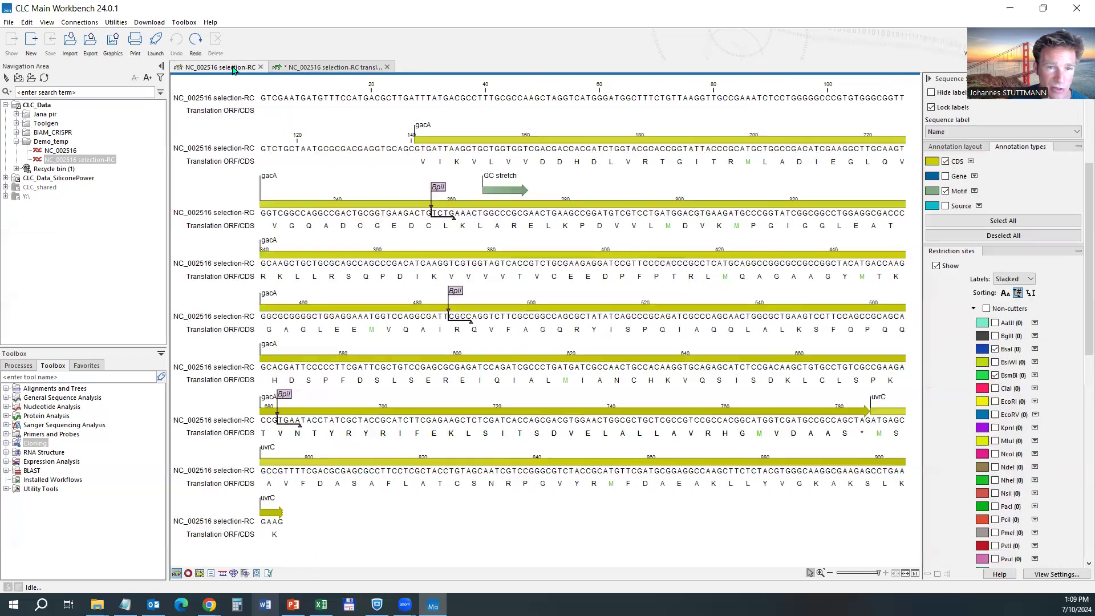
left_click(345, 68)
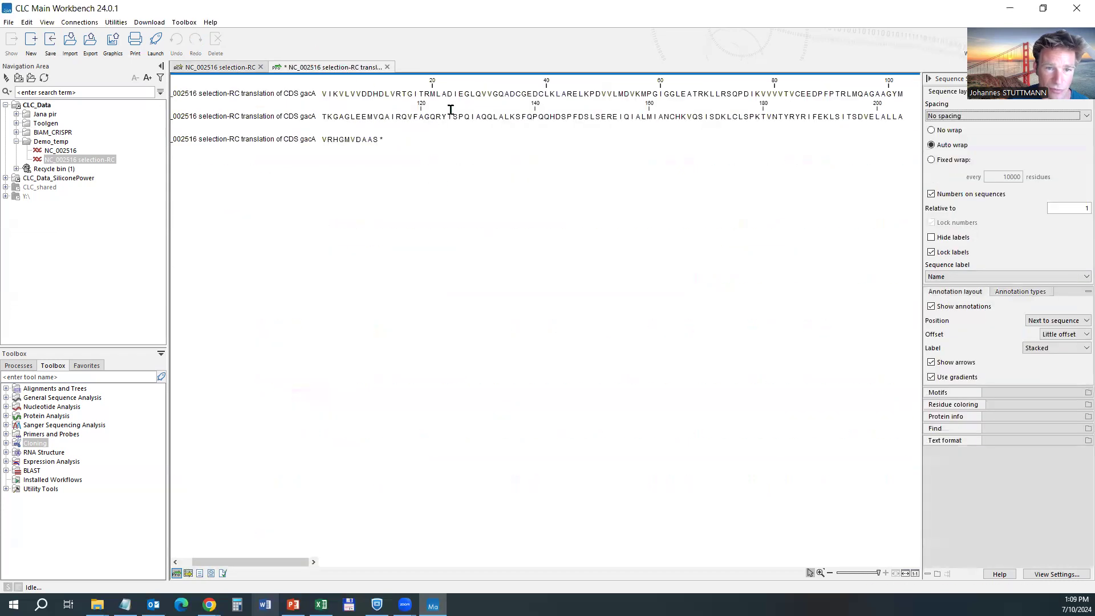
left_click(220, 67)
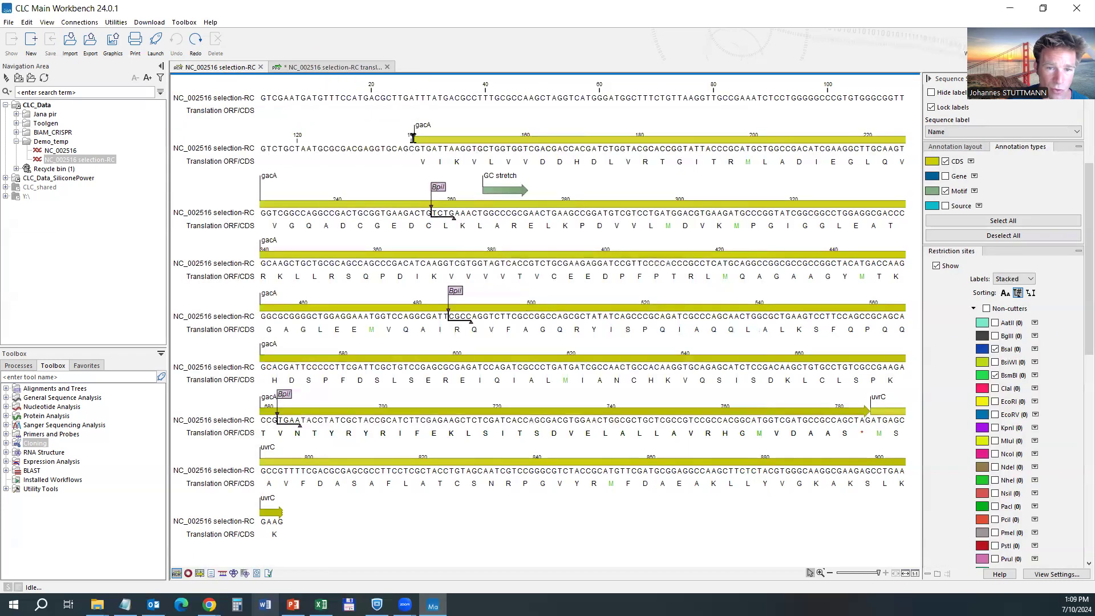
right_click(448, 140)
left_click(479, 147)
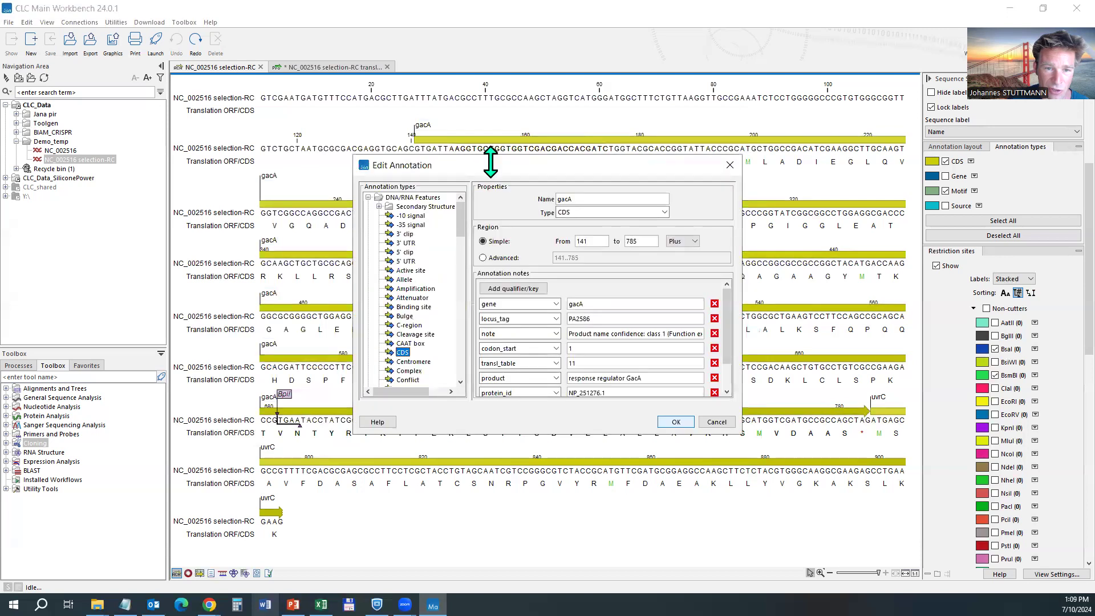
left_click(718, 423)
Cancel a second gacA translation and recheck the protein before returning to the nucleotide sequence.
right_click(450, 137)
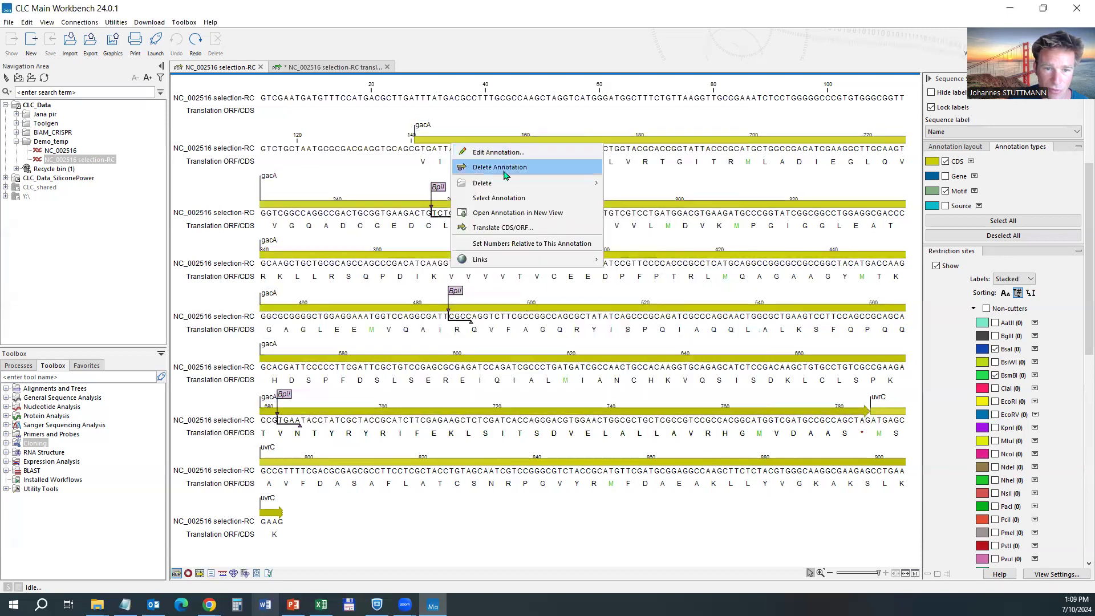
left_click(505, 229)
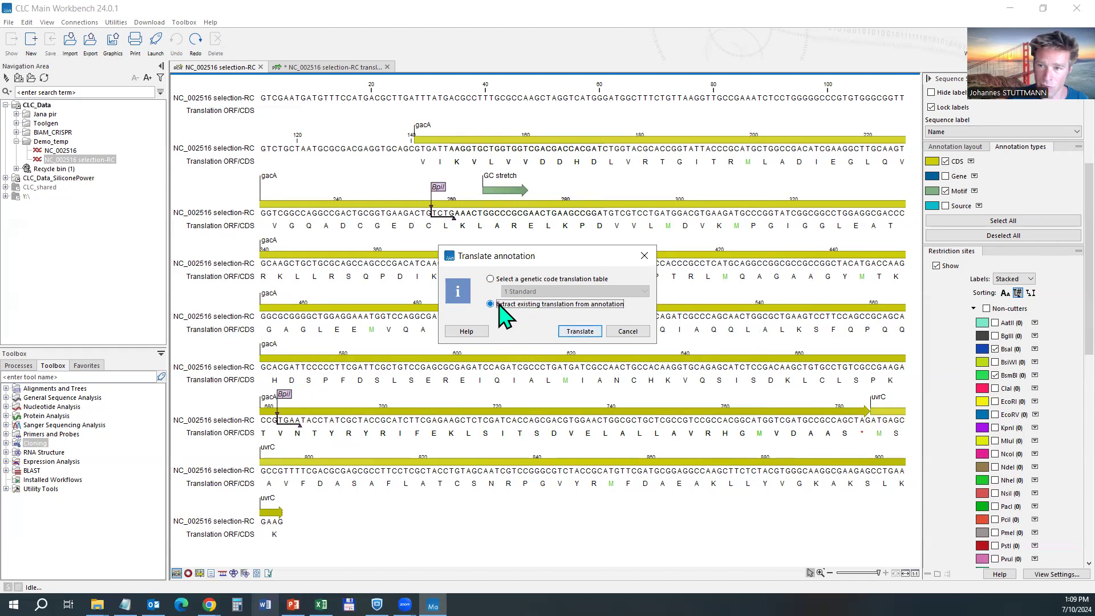
left_click(628, 332)
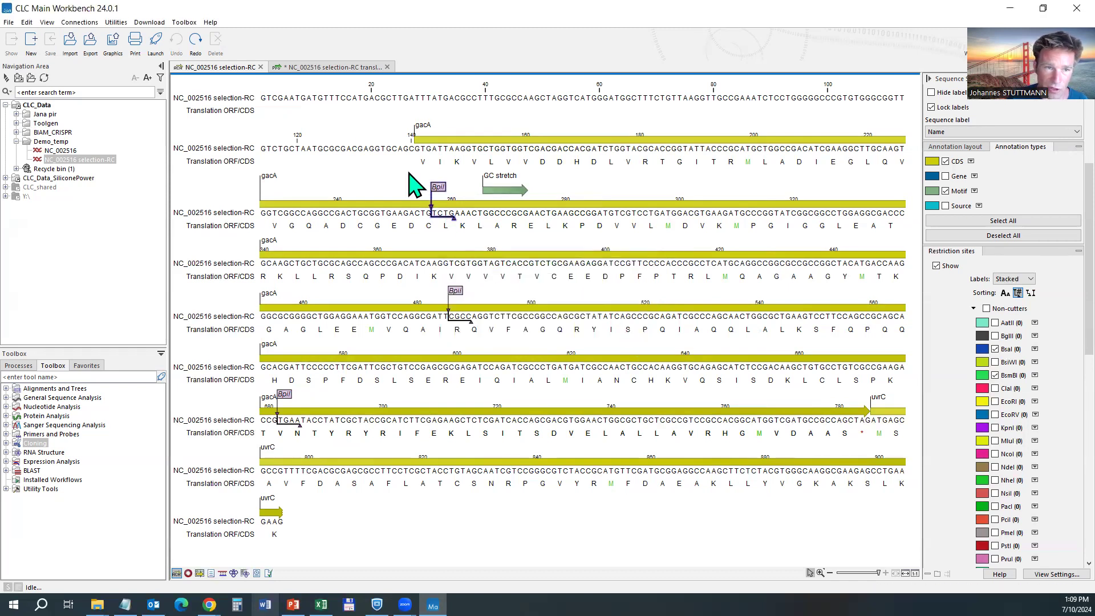
left_click(328, 68)
left_click(237, 68)
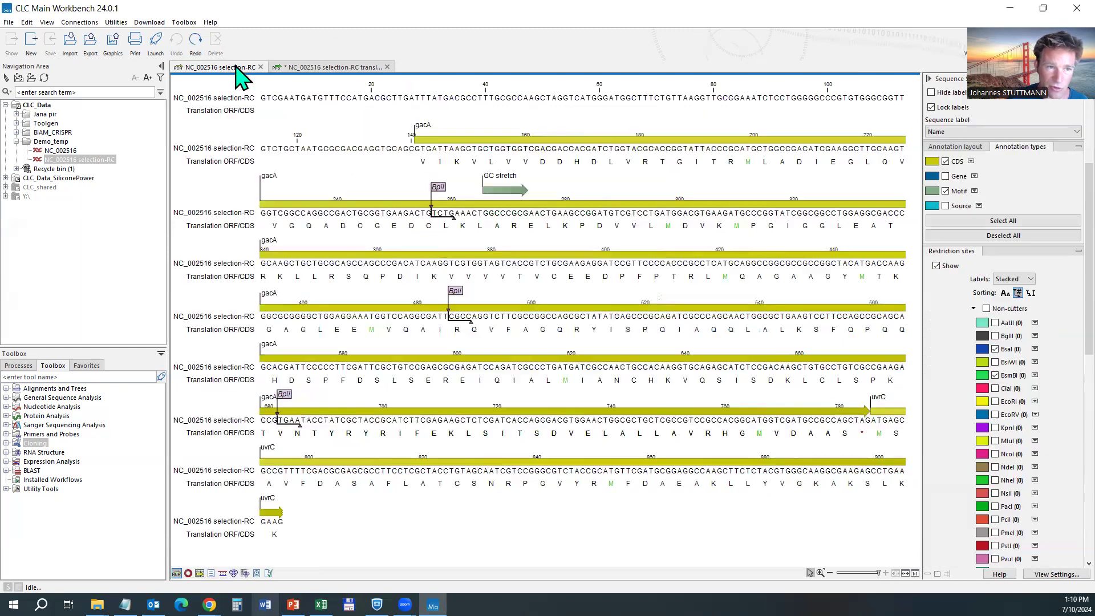
Change base 153 to 'a' and inspect the codon at bases 153–155.
left_click(486, 150)
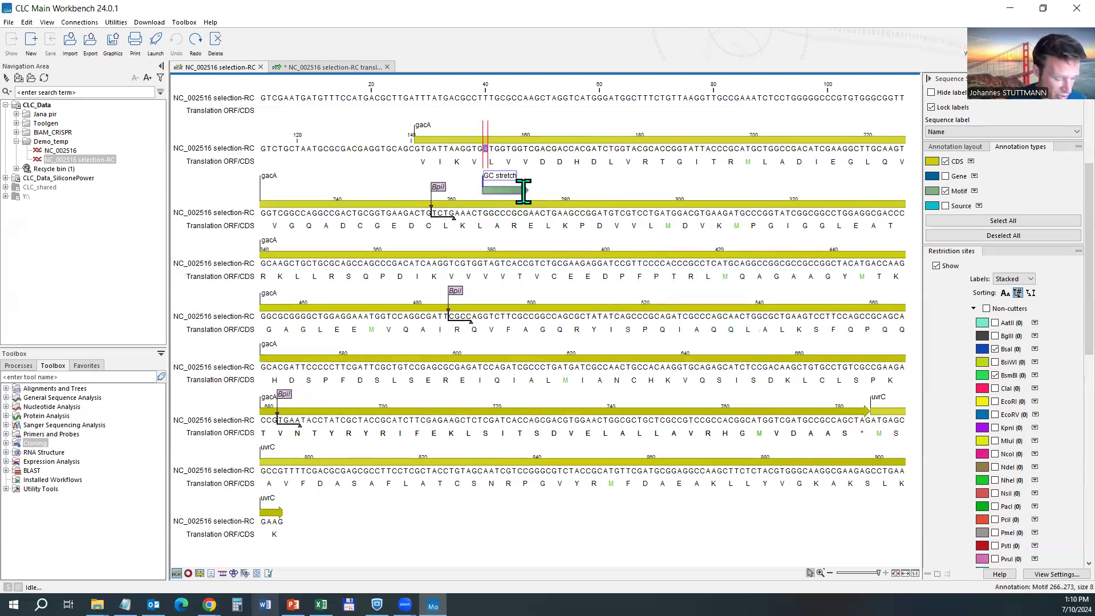
type("a")
left_click(533, 152)
left_click_drag(484, 150, 498, 150)
left_click(533, 149)
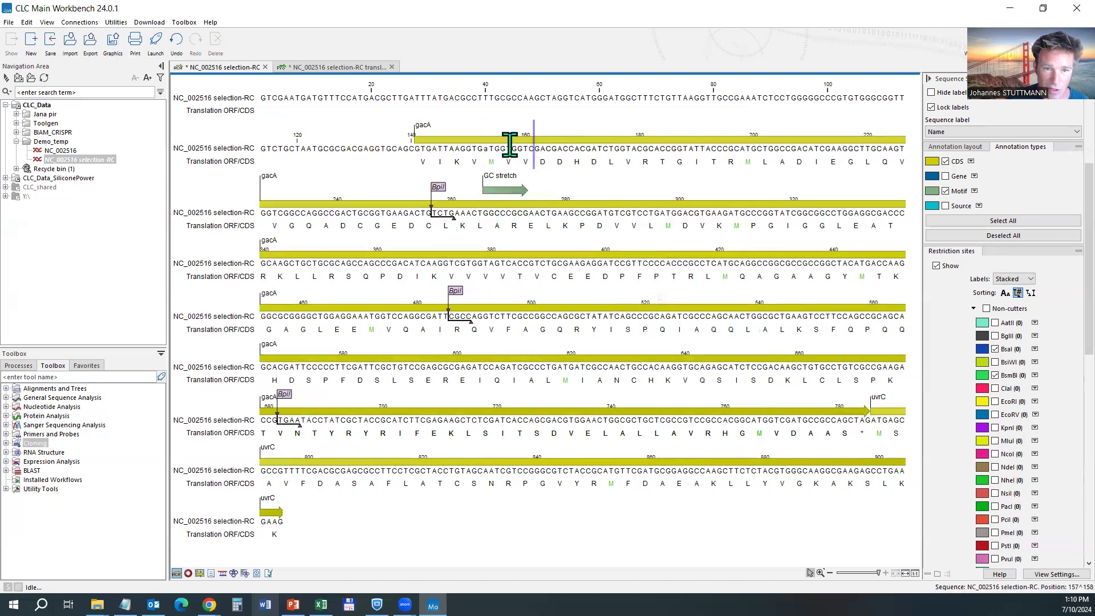
Translate the edited gacA CDS, then close that translation without saving.
right_click(479, 141)
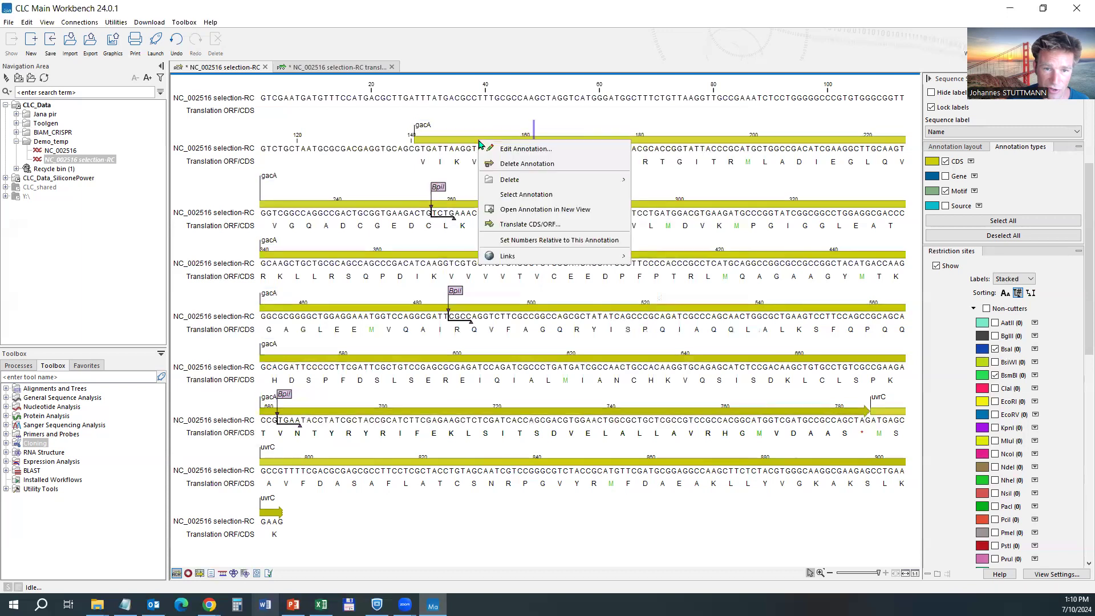
left_click(531, 224)
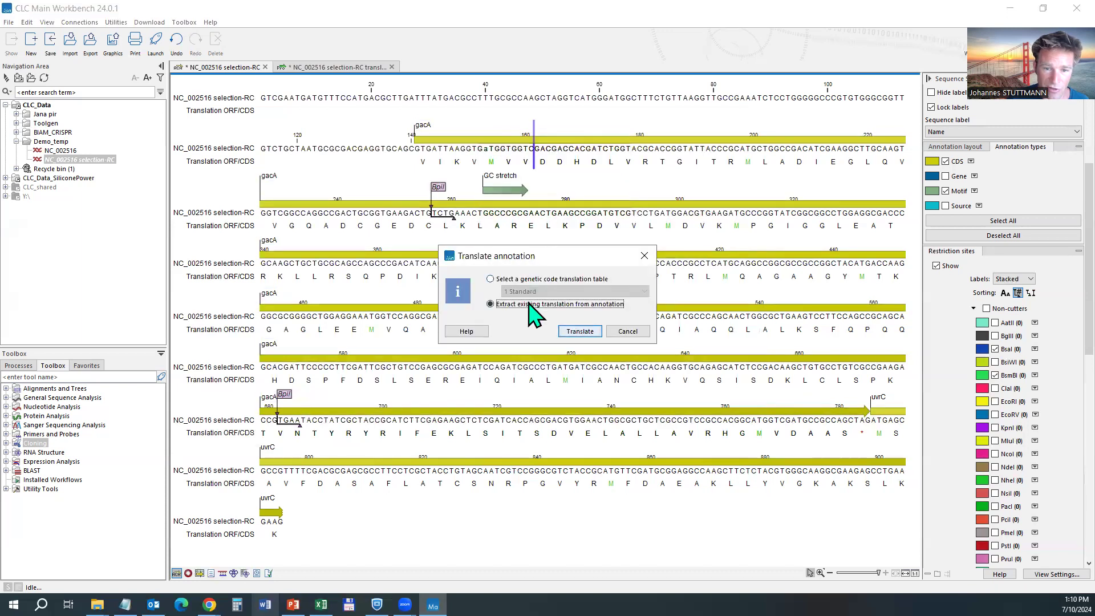
left_click(579, 331)
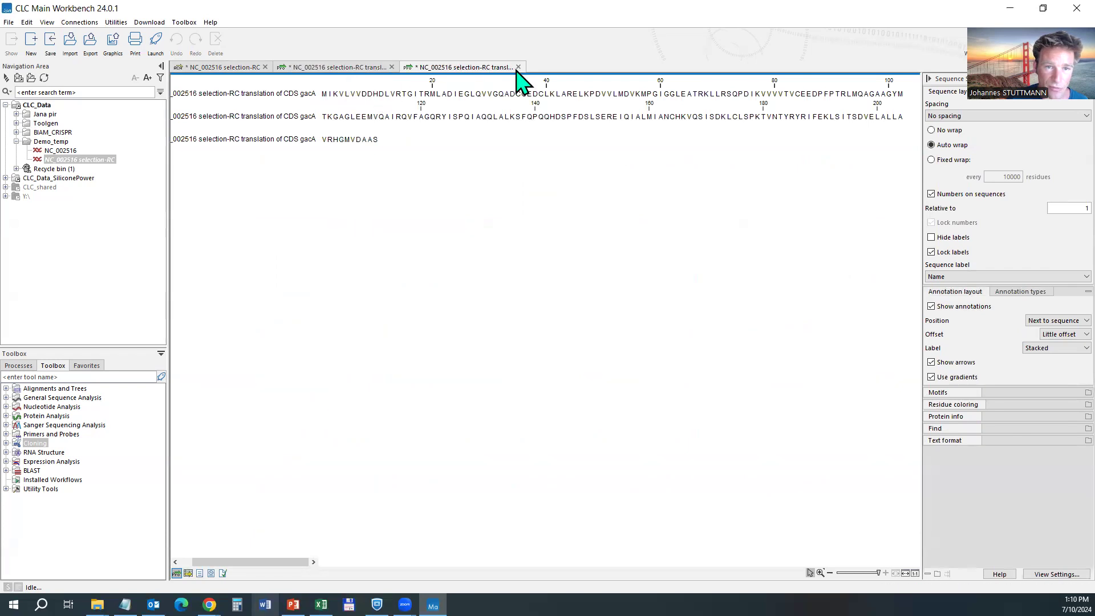
left_click(518, 67)
left_click(579, 335)
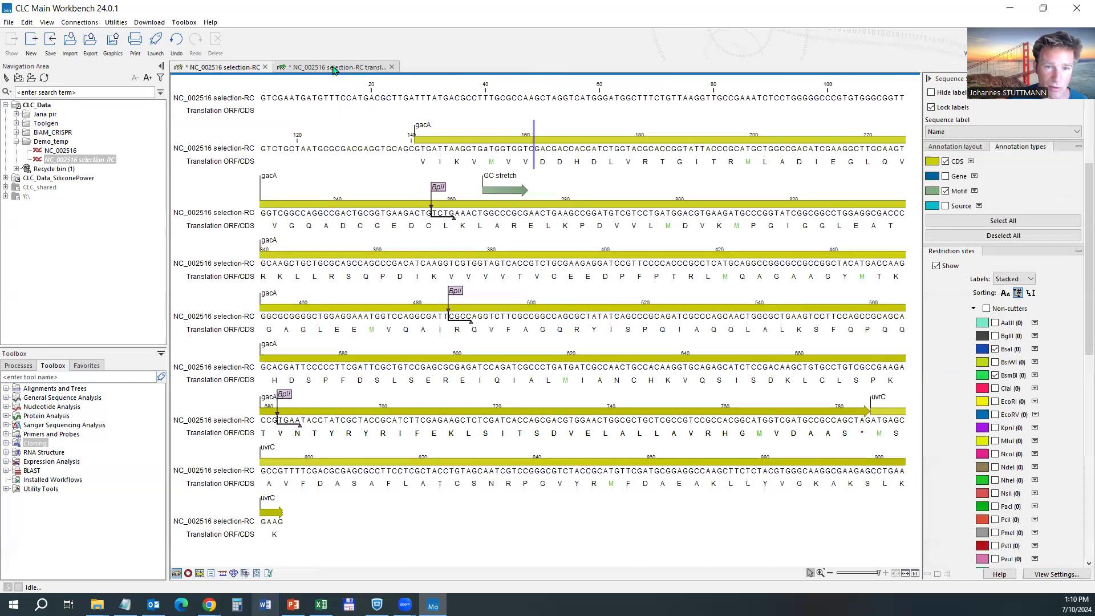
Retranslate gacA with the standard genetic code and highlight the new M residue.
right_click(485, 140)
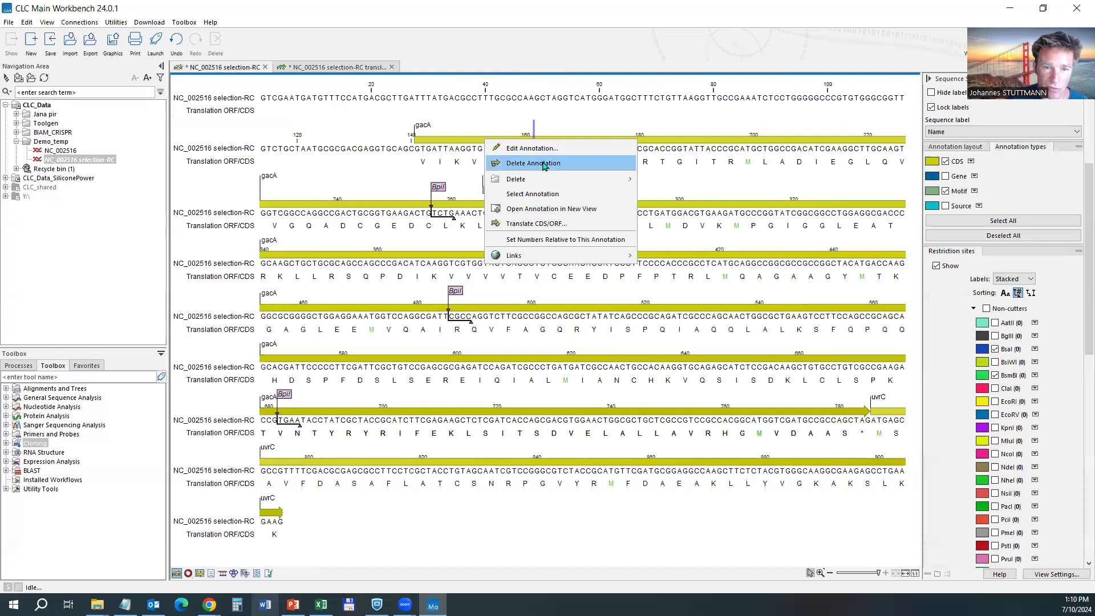
left_click(548, 223)
left_click(512, 279)
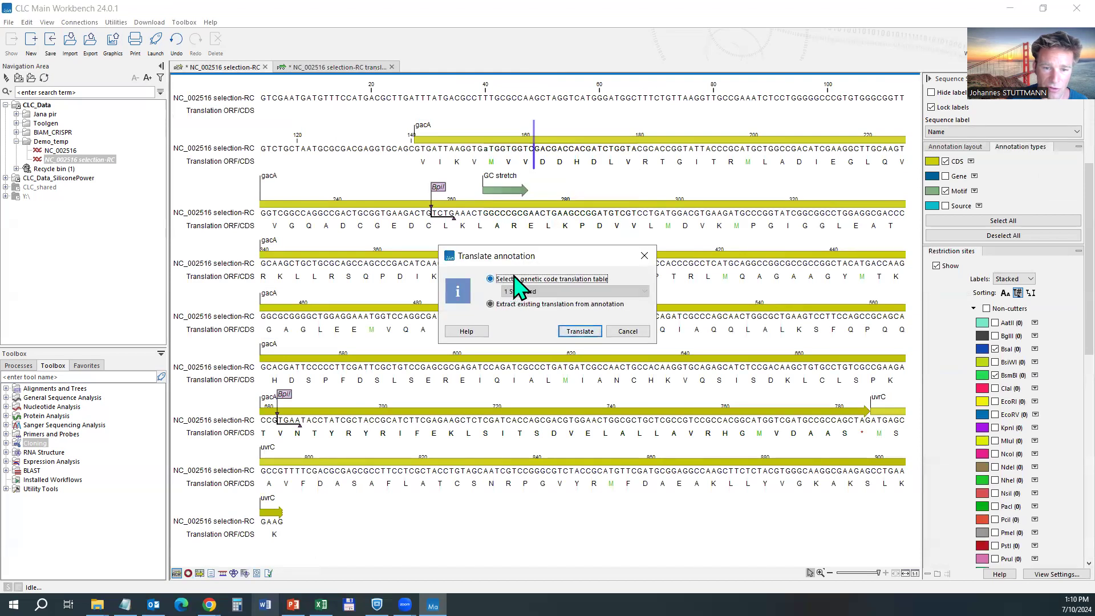
left_click(586, 336)
left_click(347, 93)
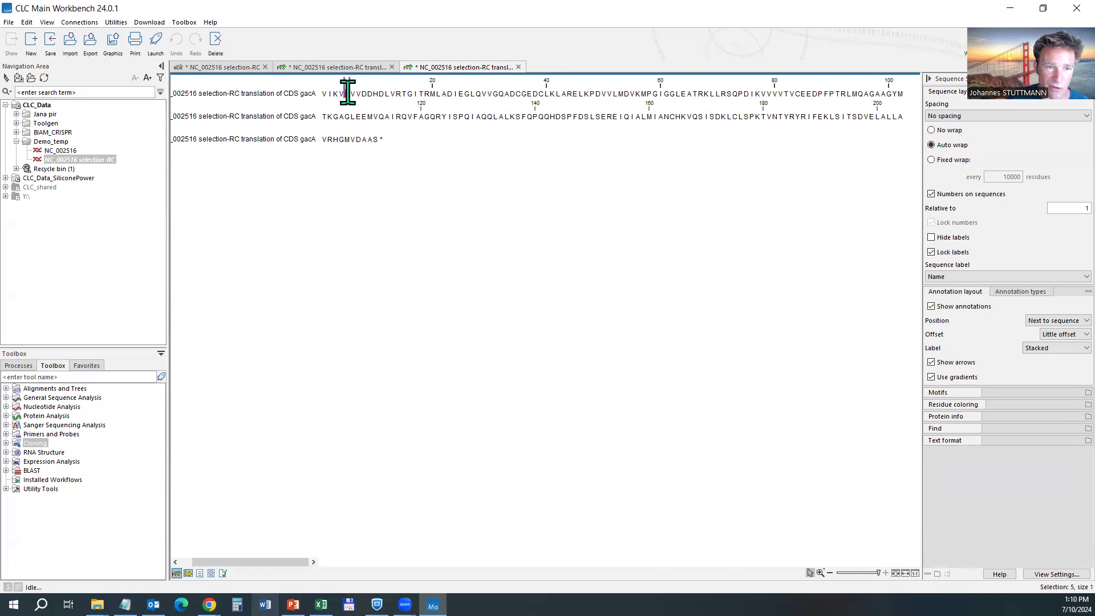
left_click(519, 67)
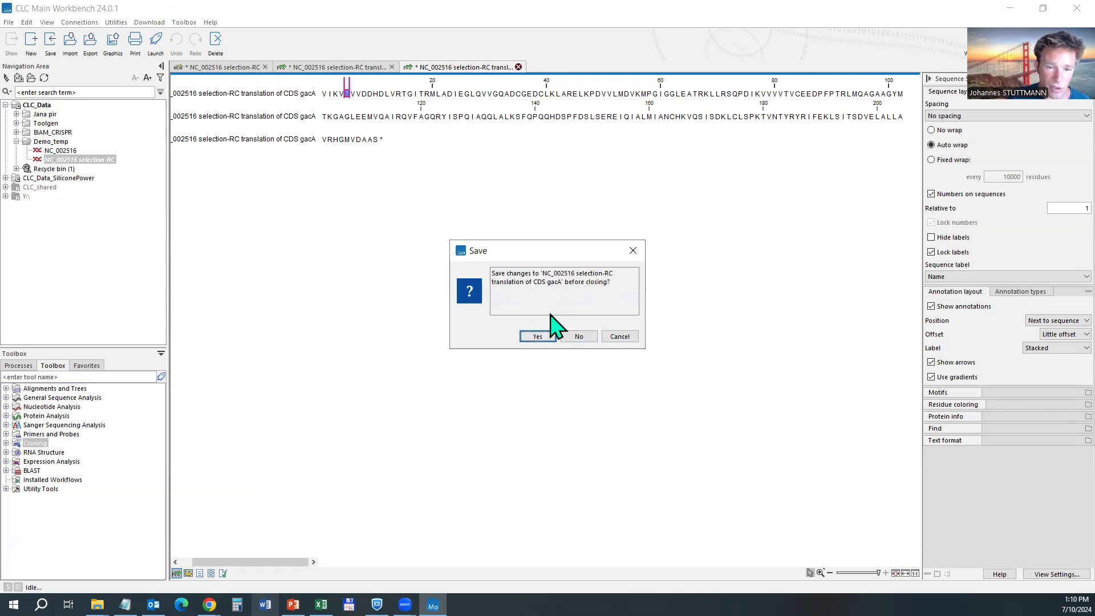
left_click(620, 337)
Save the gacA protein translation into the Demo_temp folder.
left_click(326, 95)
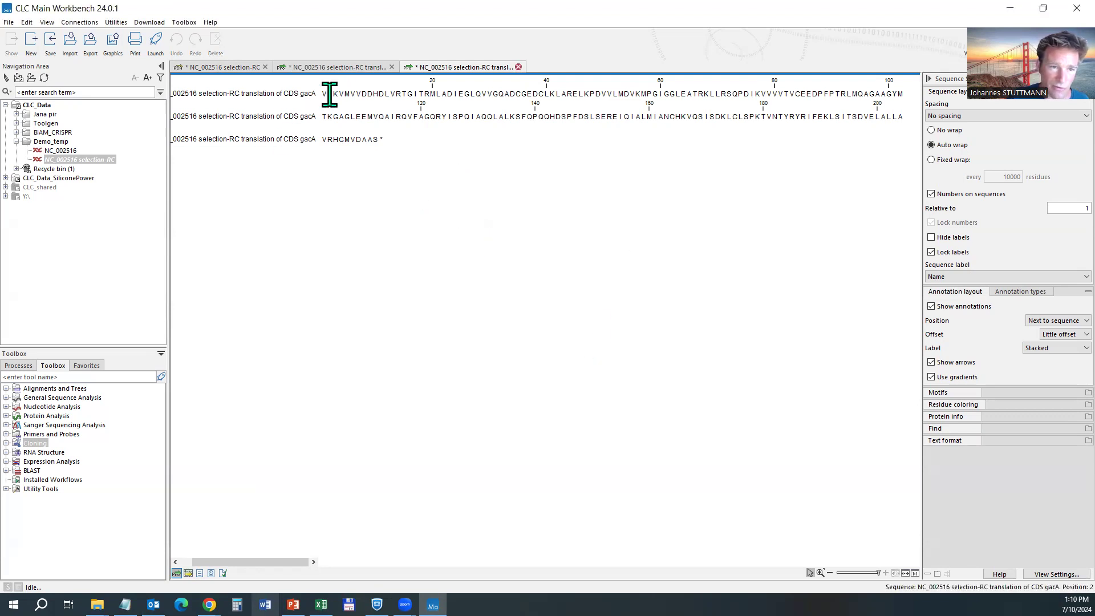
left_click_drag(383, 97, 444, 95)
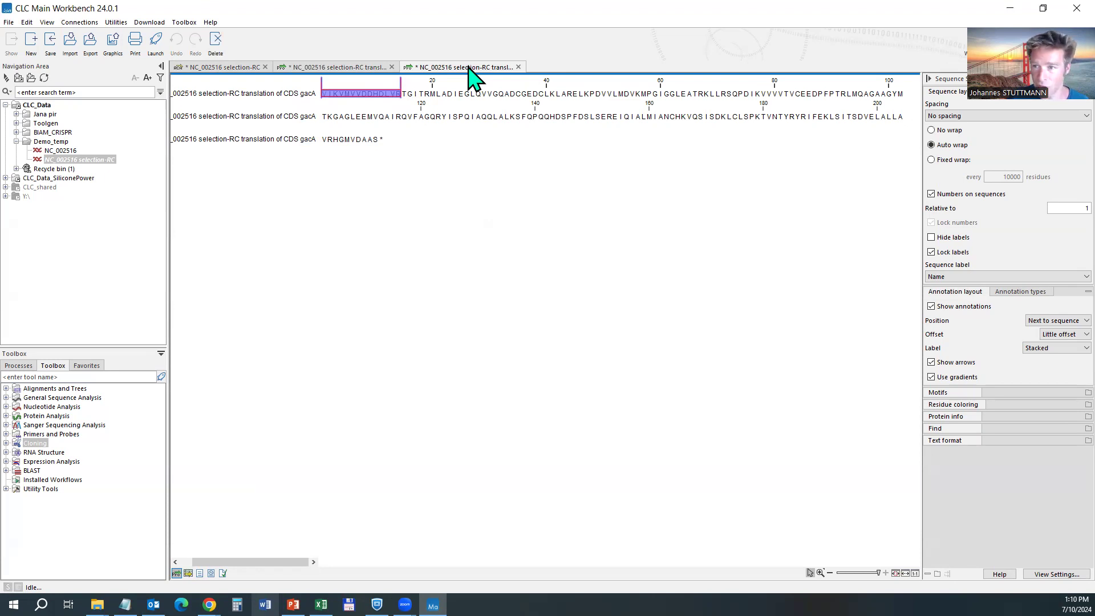
left_click_drag(468, 67, 164, 273)
mouse_move(51, 158)
left_mouse_down()
mouse_move(55, 146)
mouse_move(403, 85)
mouse_move(425, 68)
mouse_move(251, 183)
mouse_move(52, 141)
left_mouse_up()
left_click(81, 170)
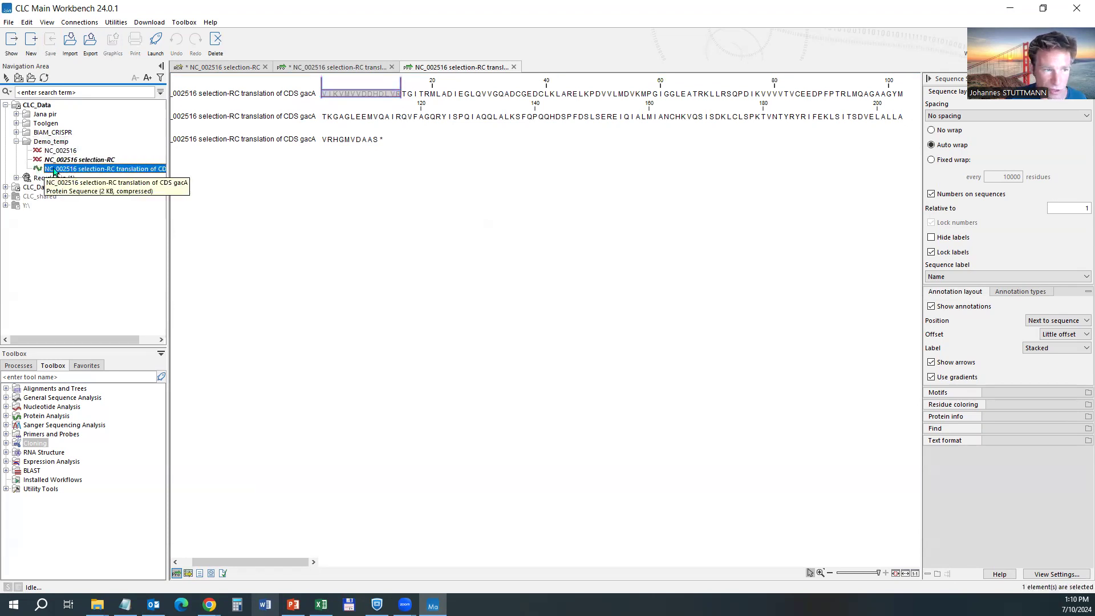
Highlight the first few protein residues, then return to the nucleotide sequence.
left_click(466, 74)
left_click(344, 93)
left_click_drag(345, 93, 396, 90)
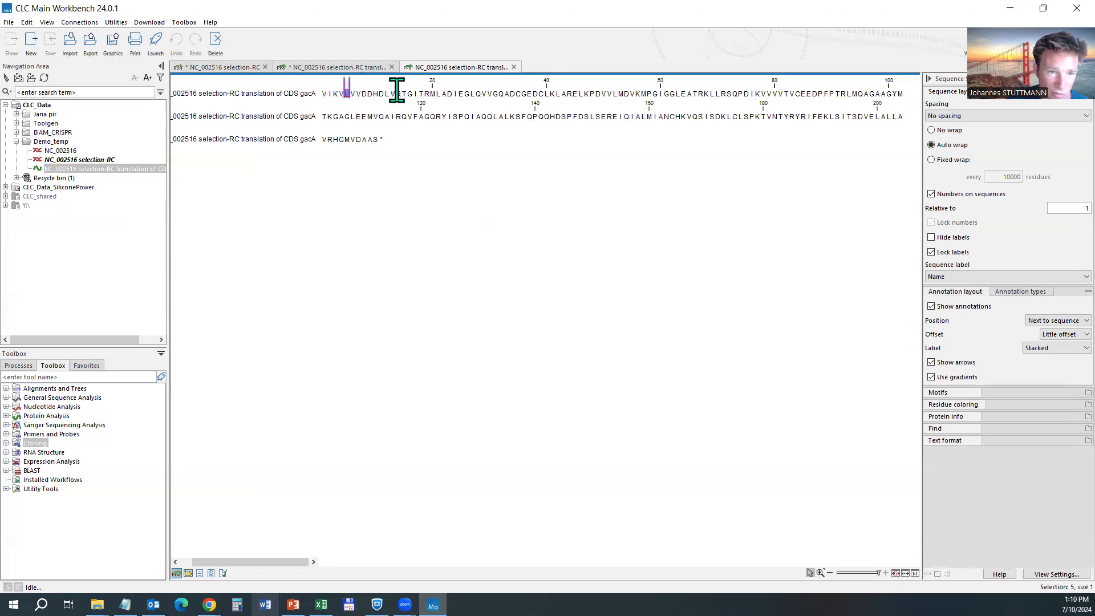
left_click(514, 68)
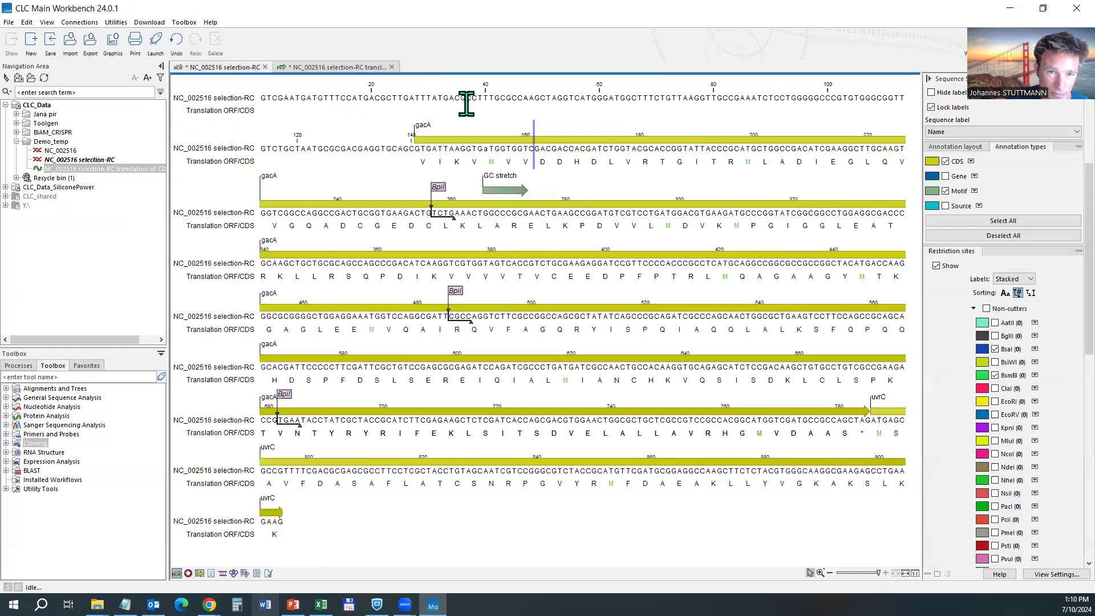
Close the translation without saving and delete the saved translation from Demo_temp.
left_click(333, 68)
left_click(391, 68)
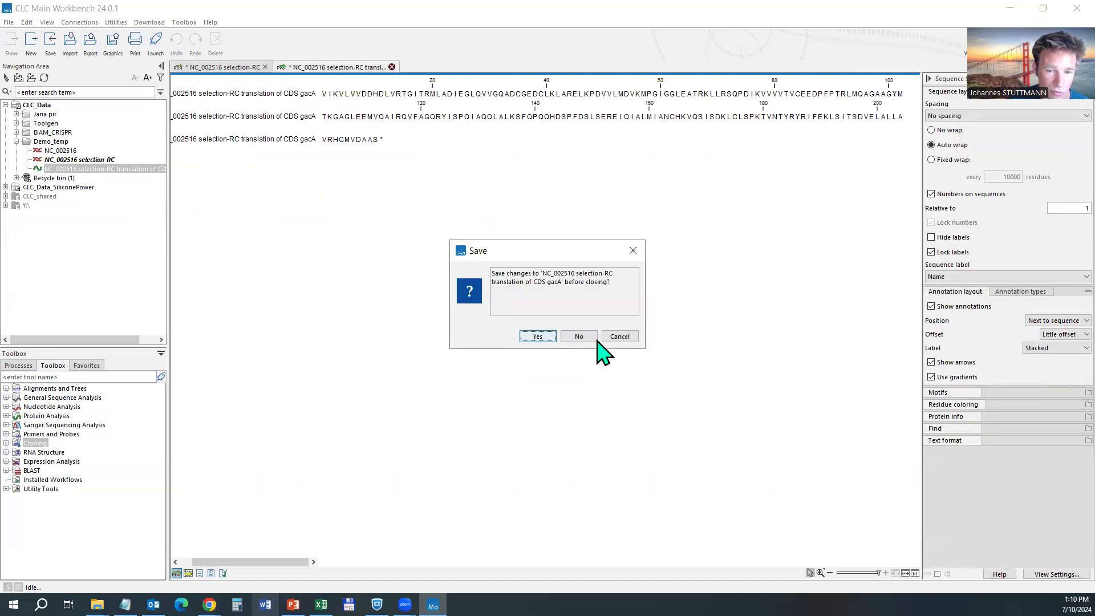
left_click(580, 337)
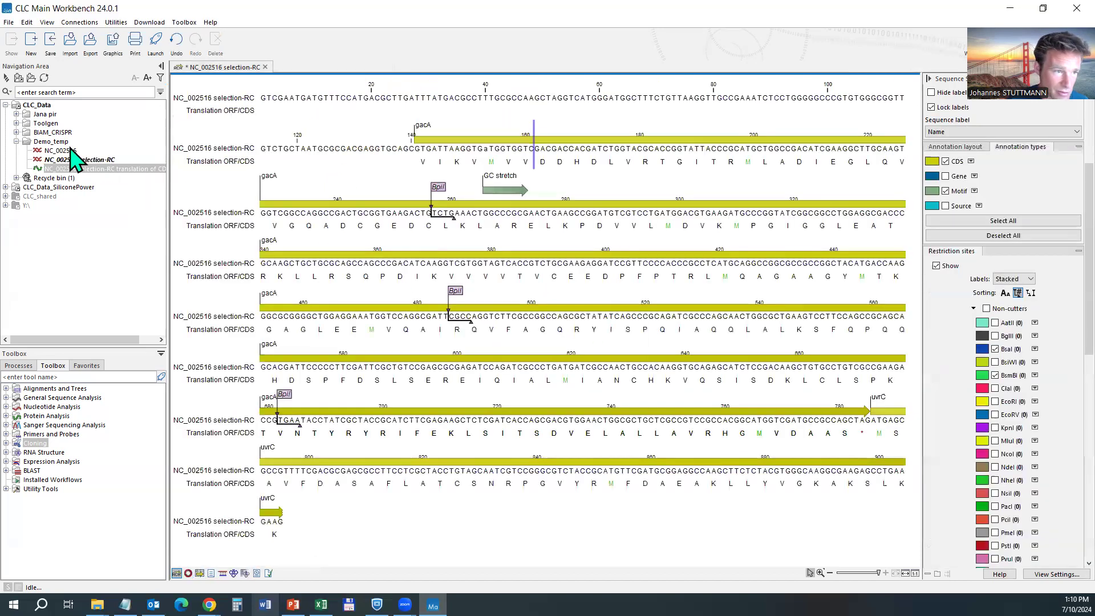
left_click(72, 169)
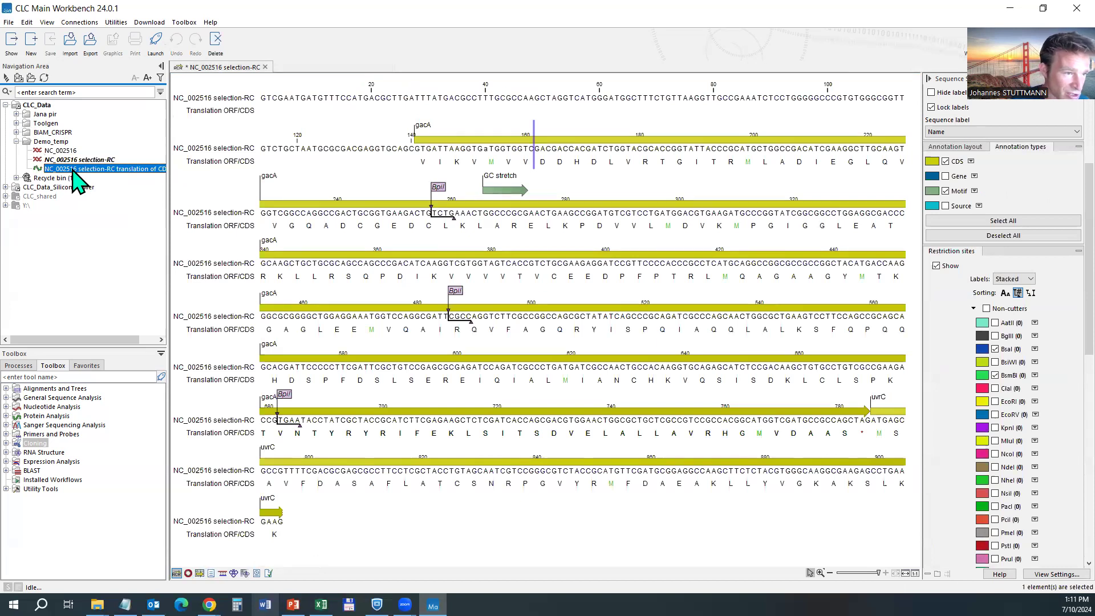
key("Delete")
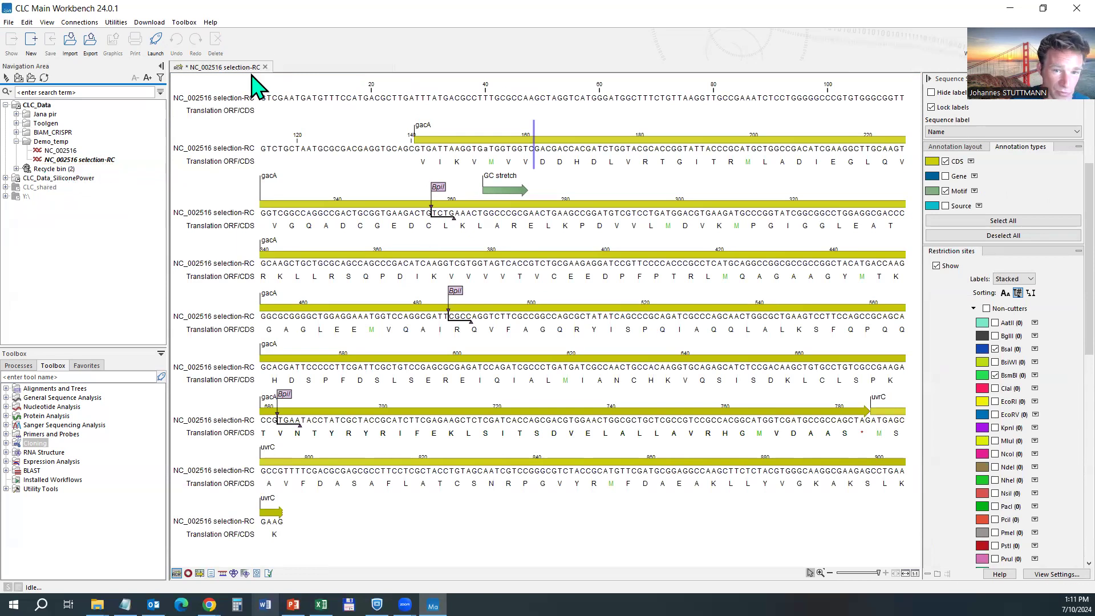
Undo the edit so base 153 reads C, then check the gacA coding region.
left_click_drag(529, 150, 534, 150)
key("ctrl+z")
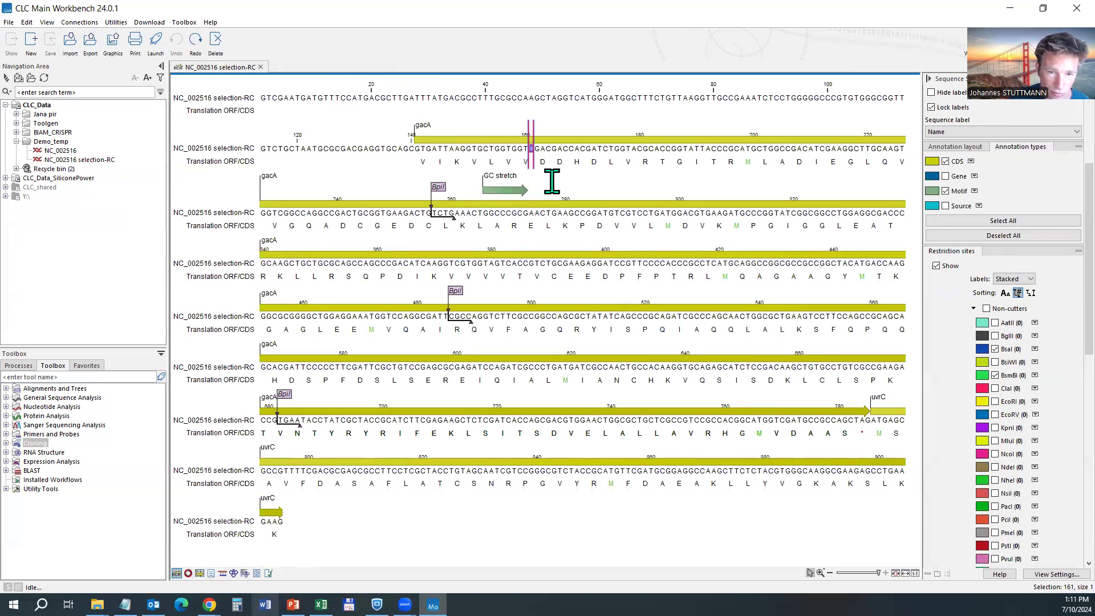
left_click(446, 342)
left_click(433, 329)
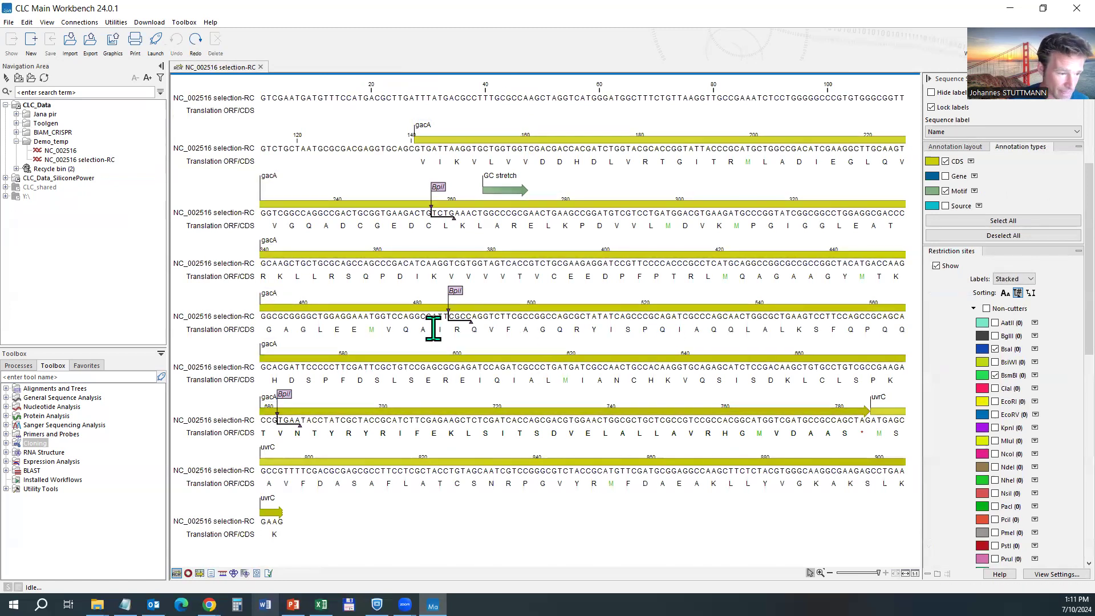
double_click(443, 139)
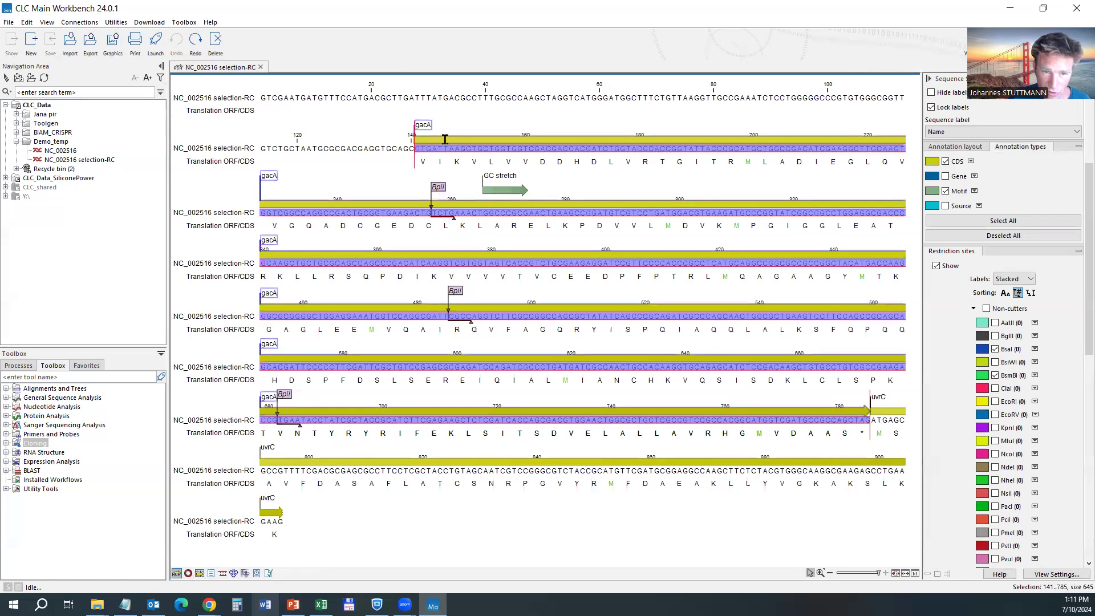
mouse_move(445, 139)
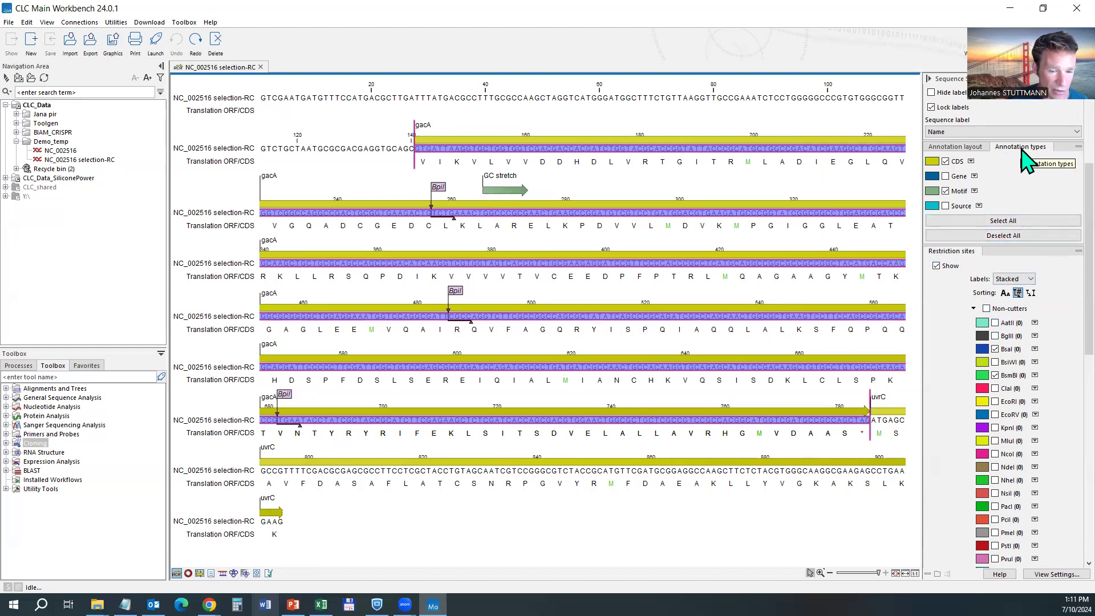
left_click(509, 320)
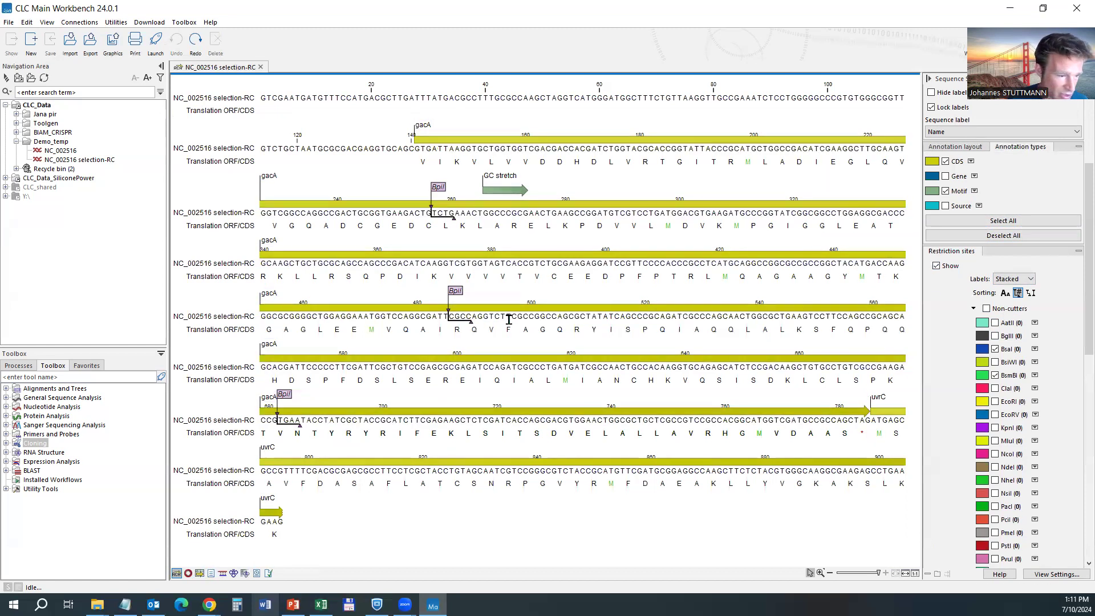